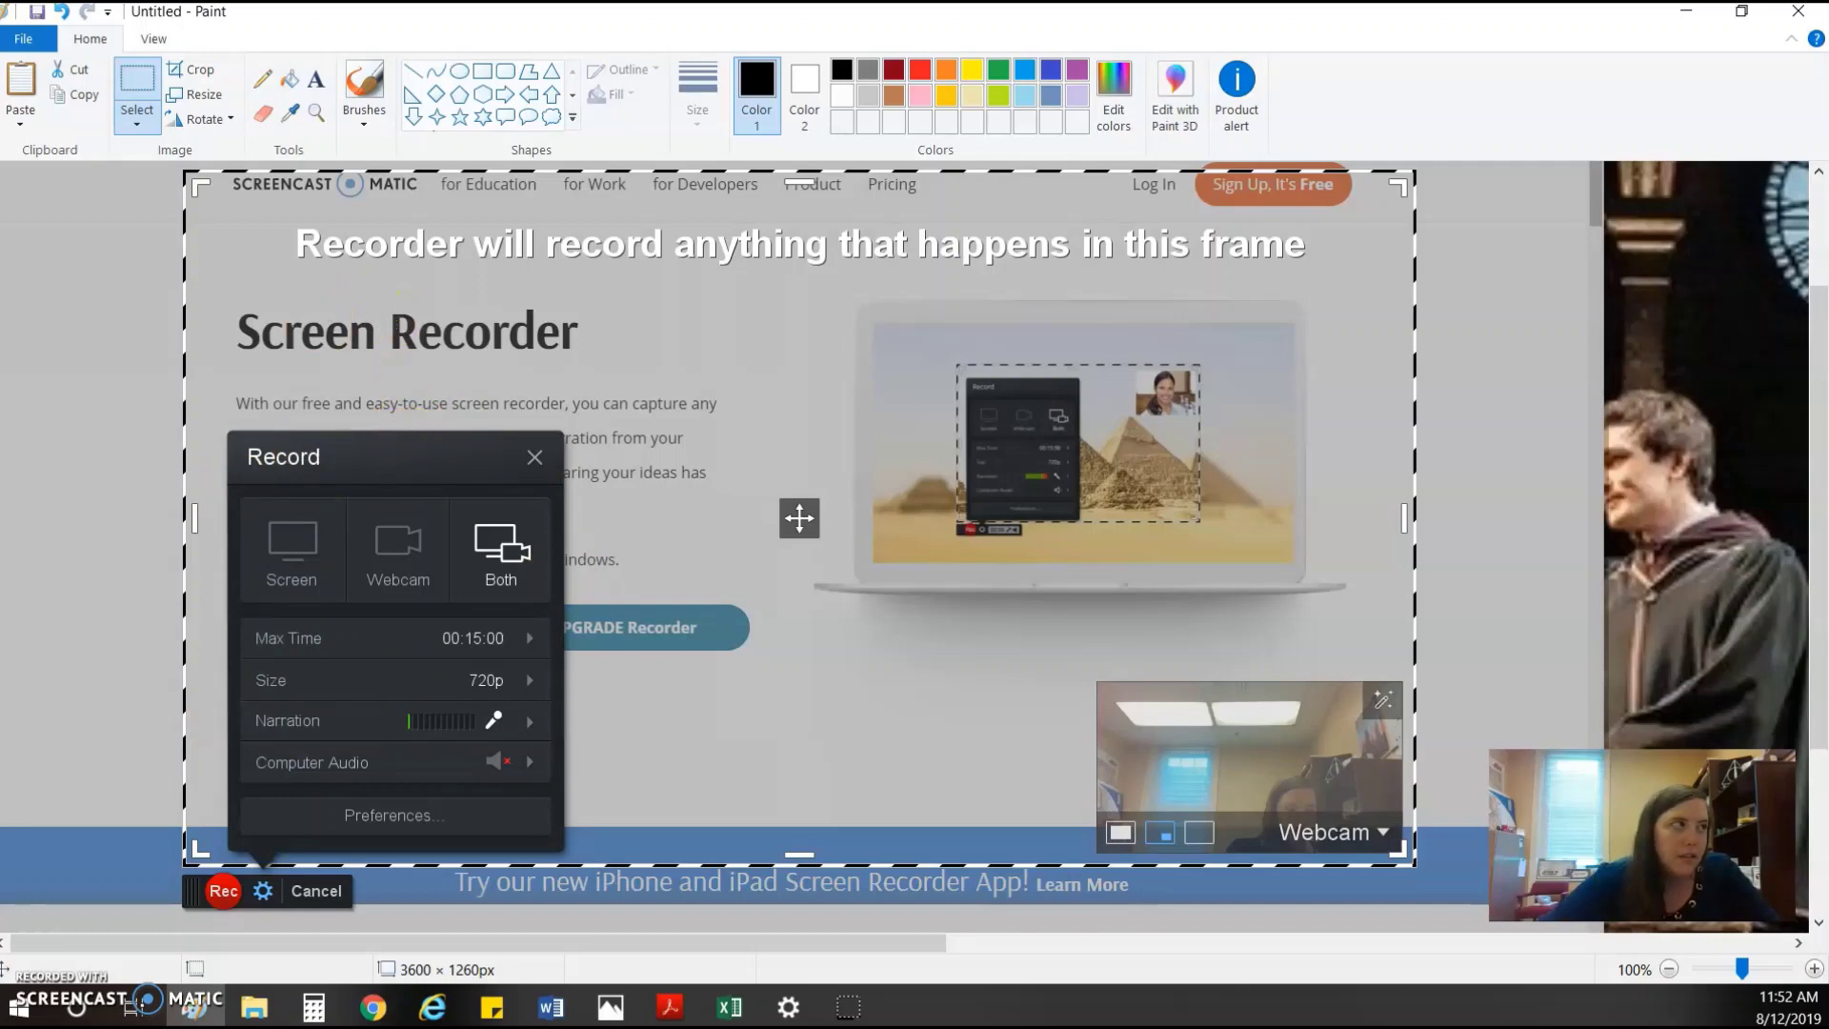
- Switch to the Screencast-O-Matic page in Chrome and restore its window down to reveal Paint
{"action": "key", "text": "alt+Tab"}
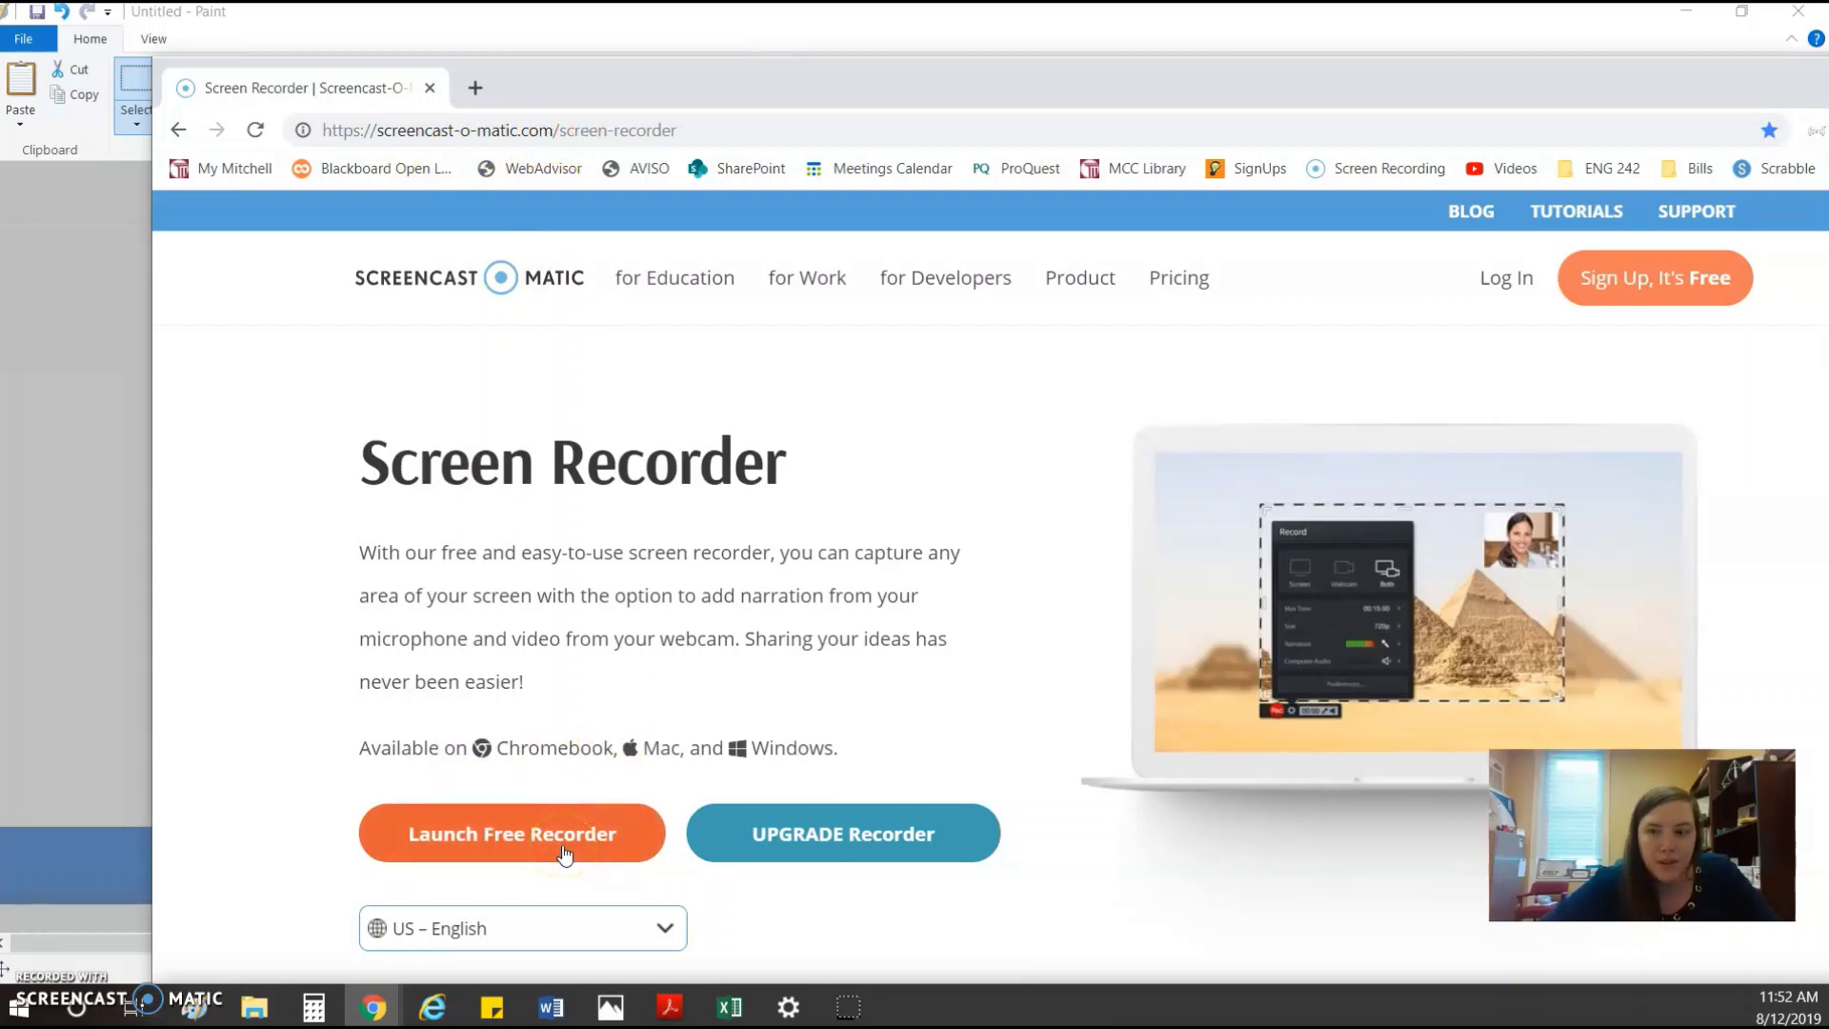
{"action": "left_click", "coordinate": [645, 667]}
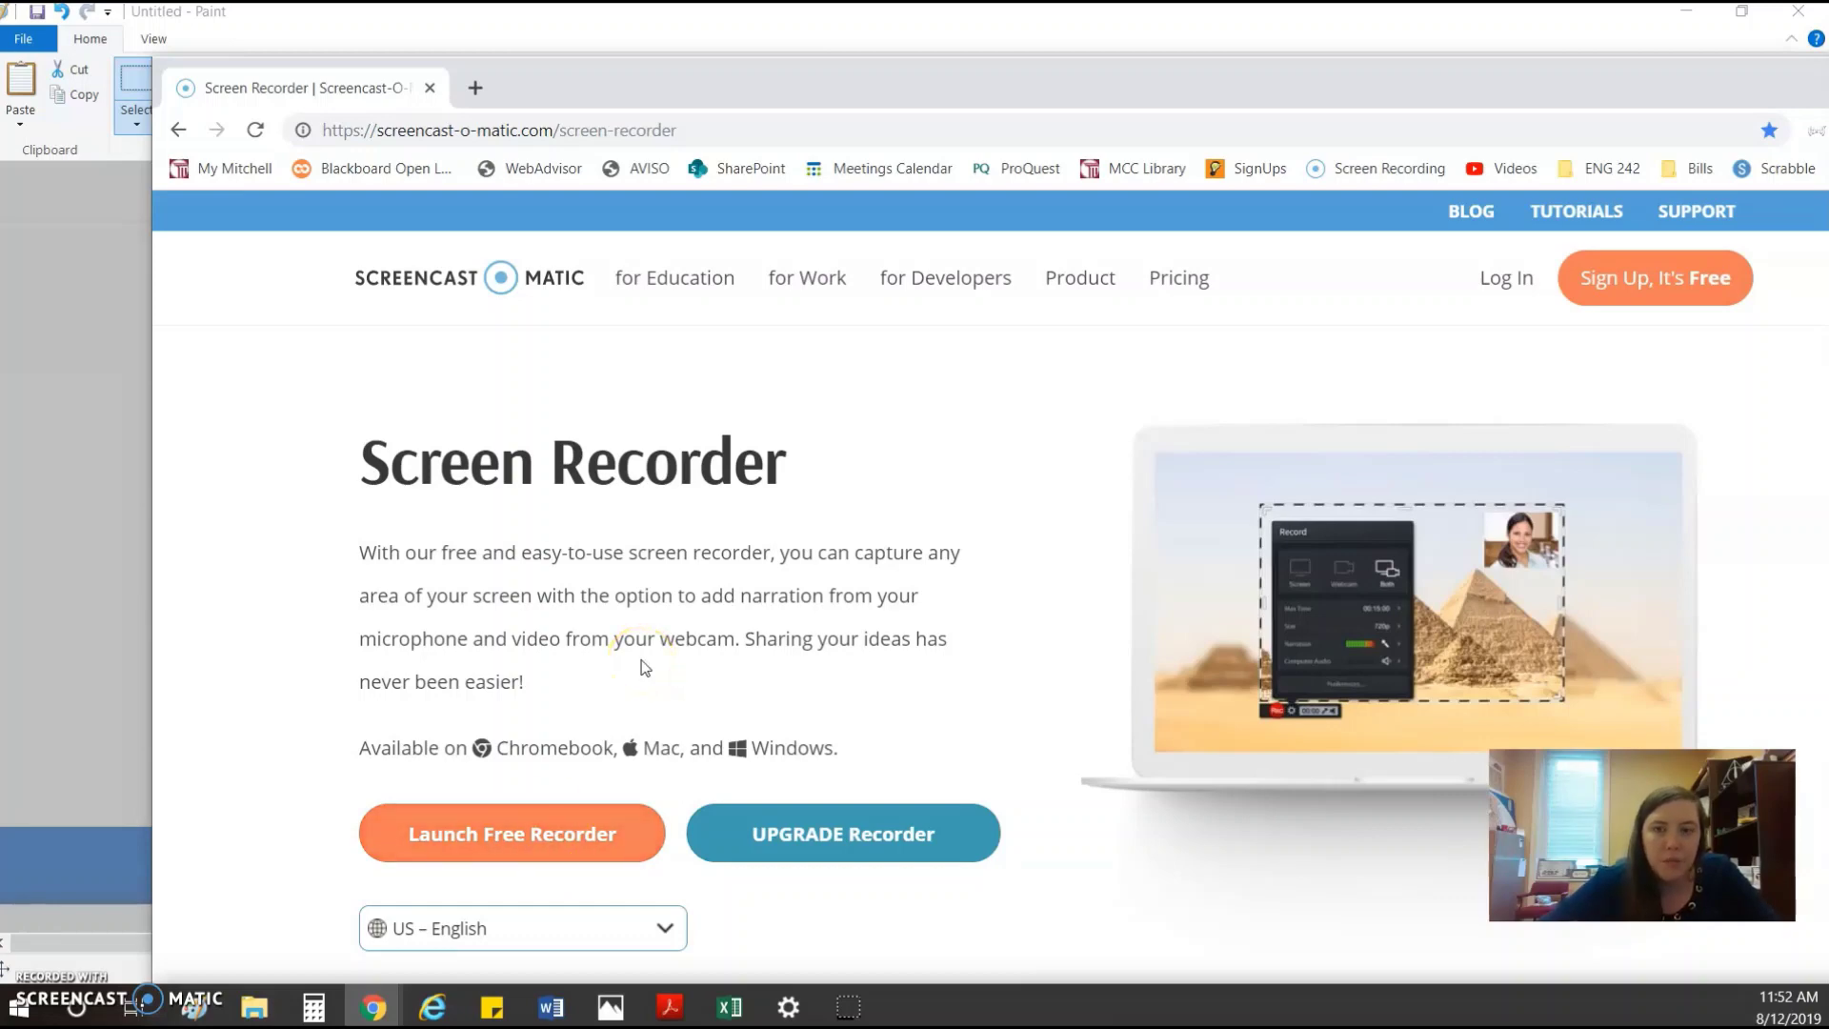
{"action": "double_click", "coordinate": [1053, 82]}
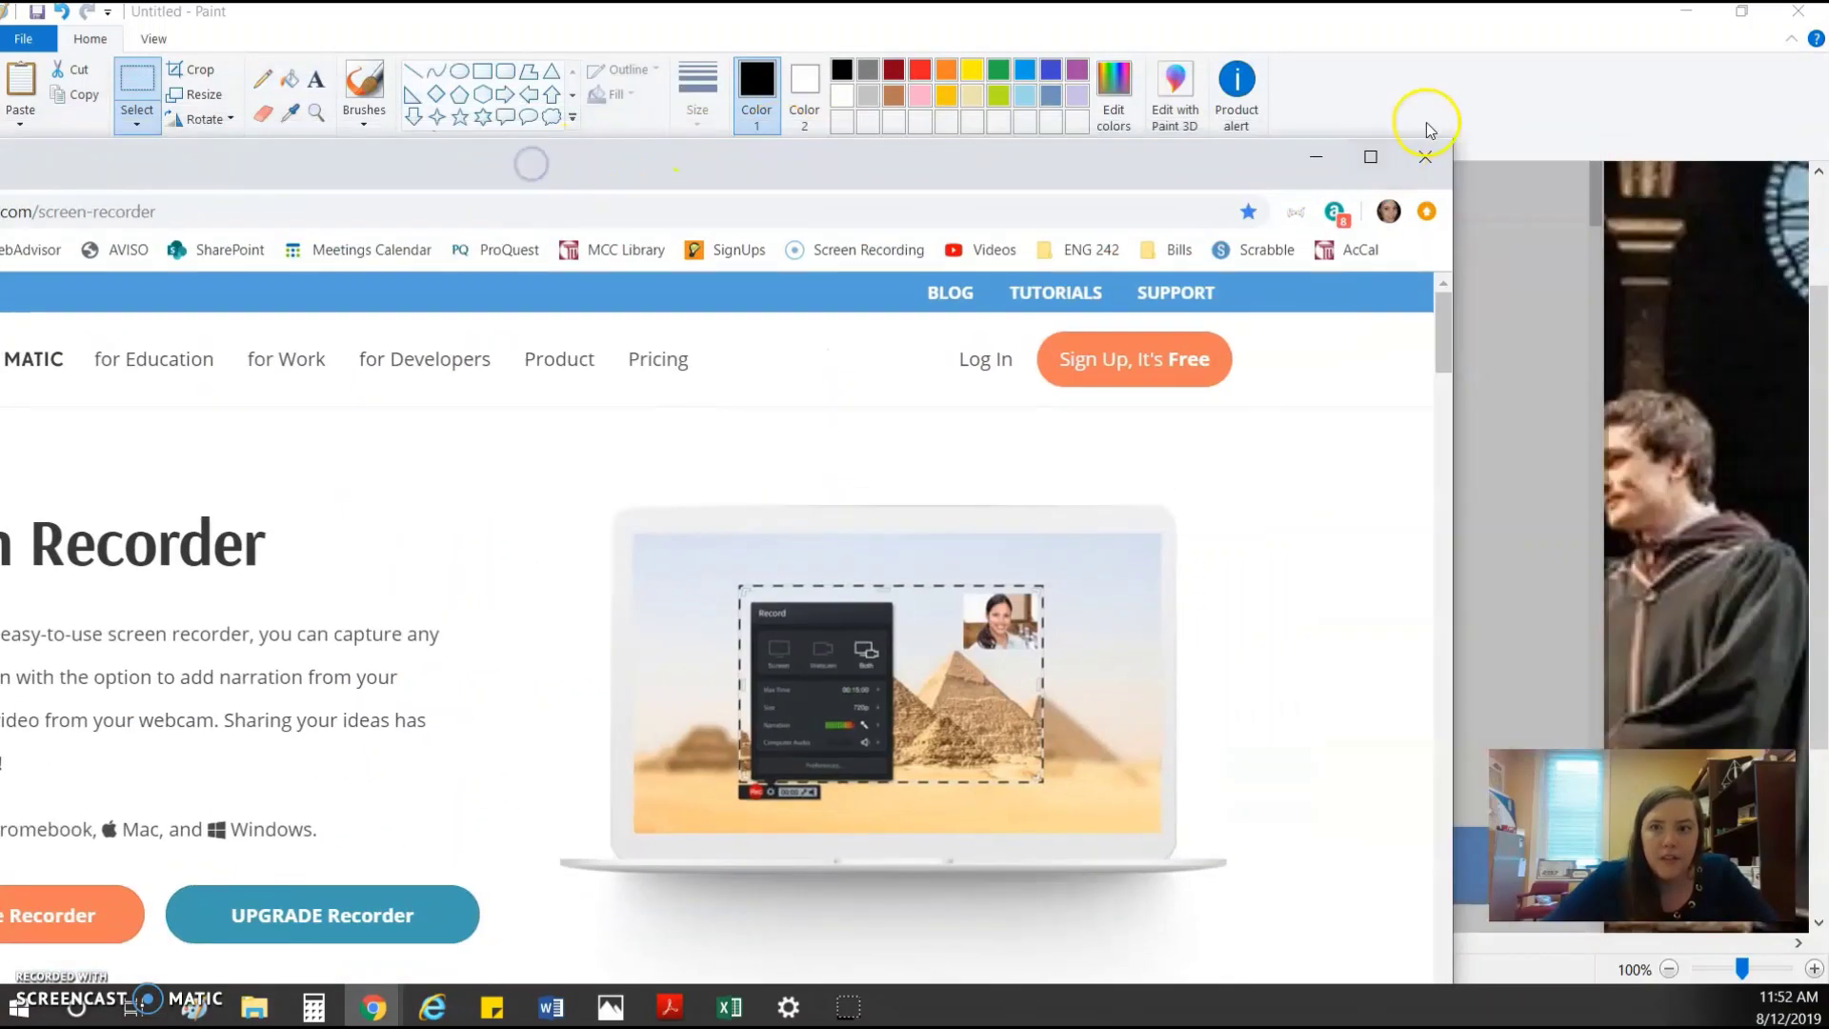
- Close the Chrome window so Paint's Screencast-O-Matic screenshot fills the capture frame
{"action": "left_click", "coordinate": [1422, 153]}
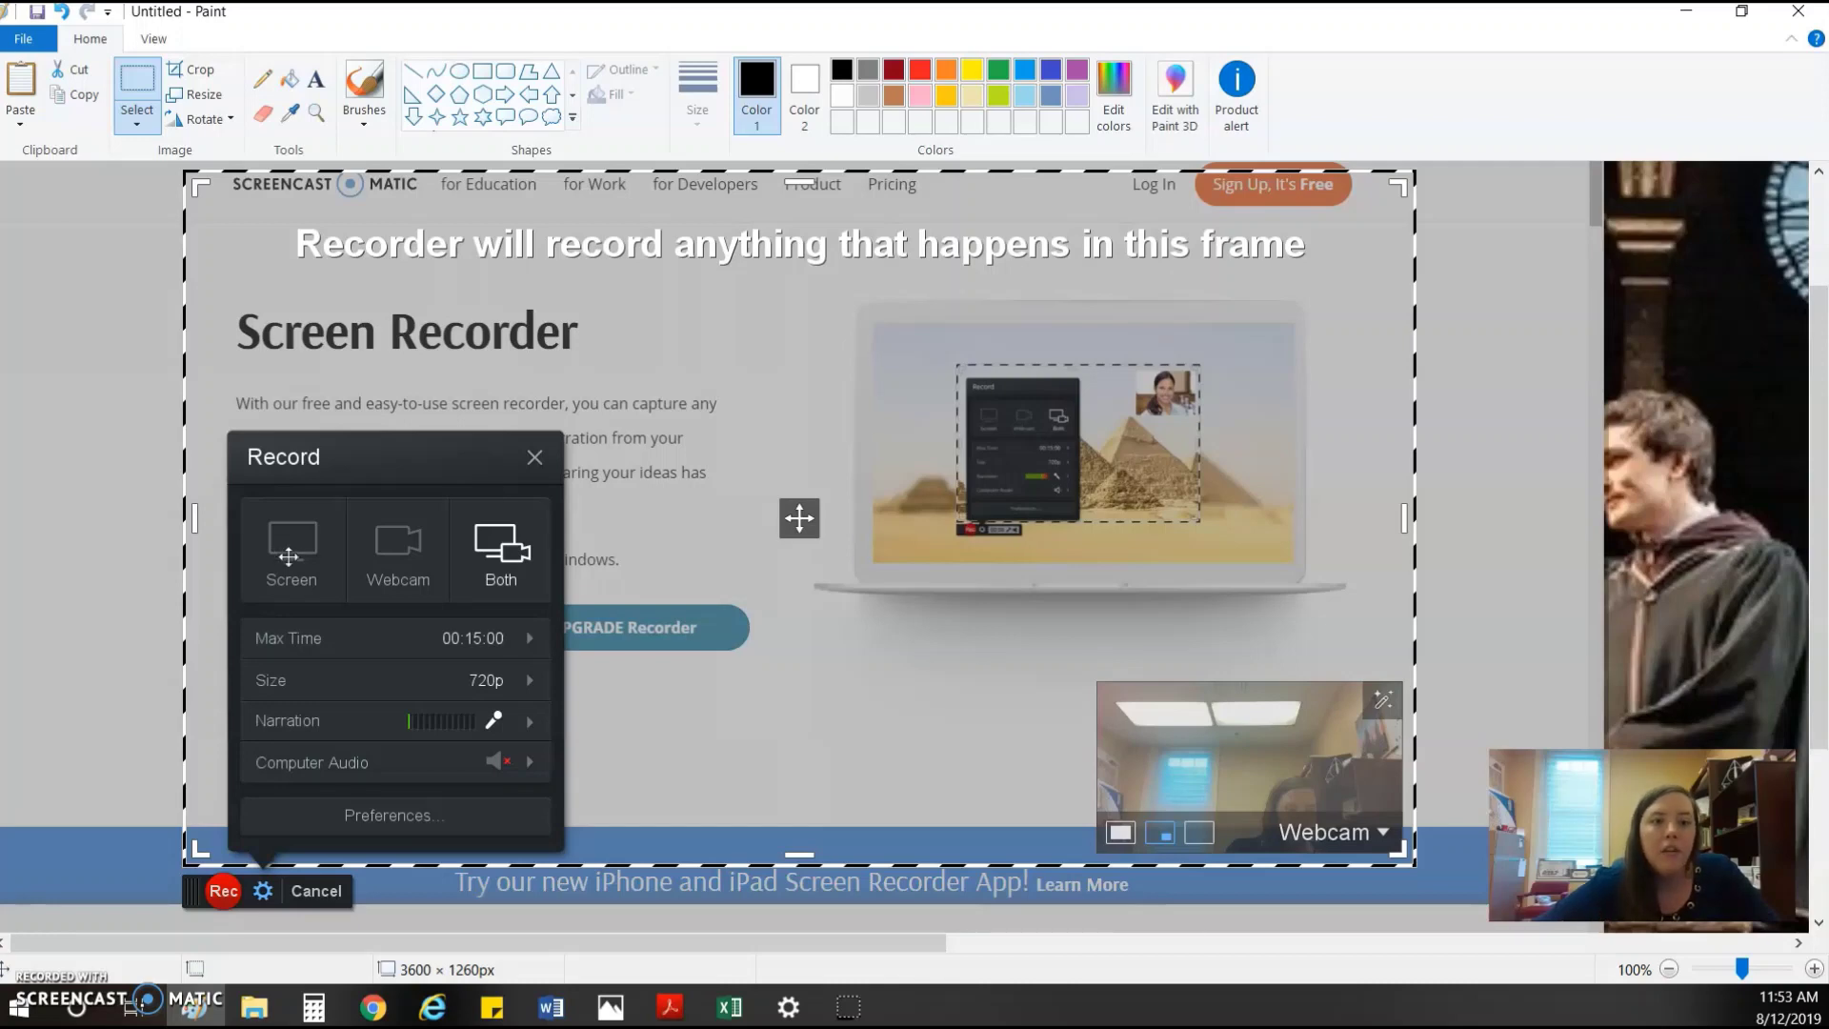
{"action": "left_click", "coordinate": [284, 543]}
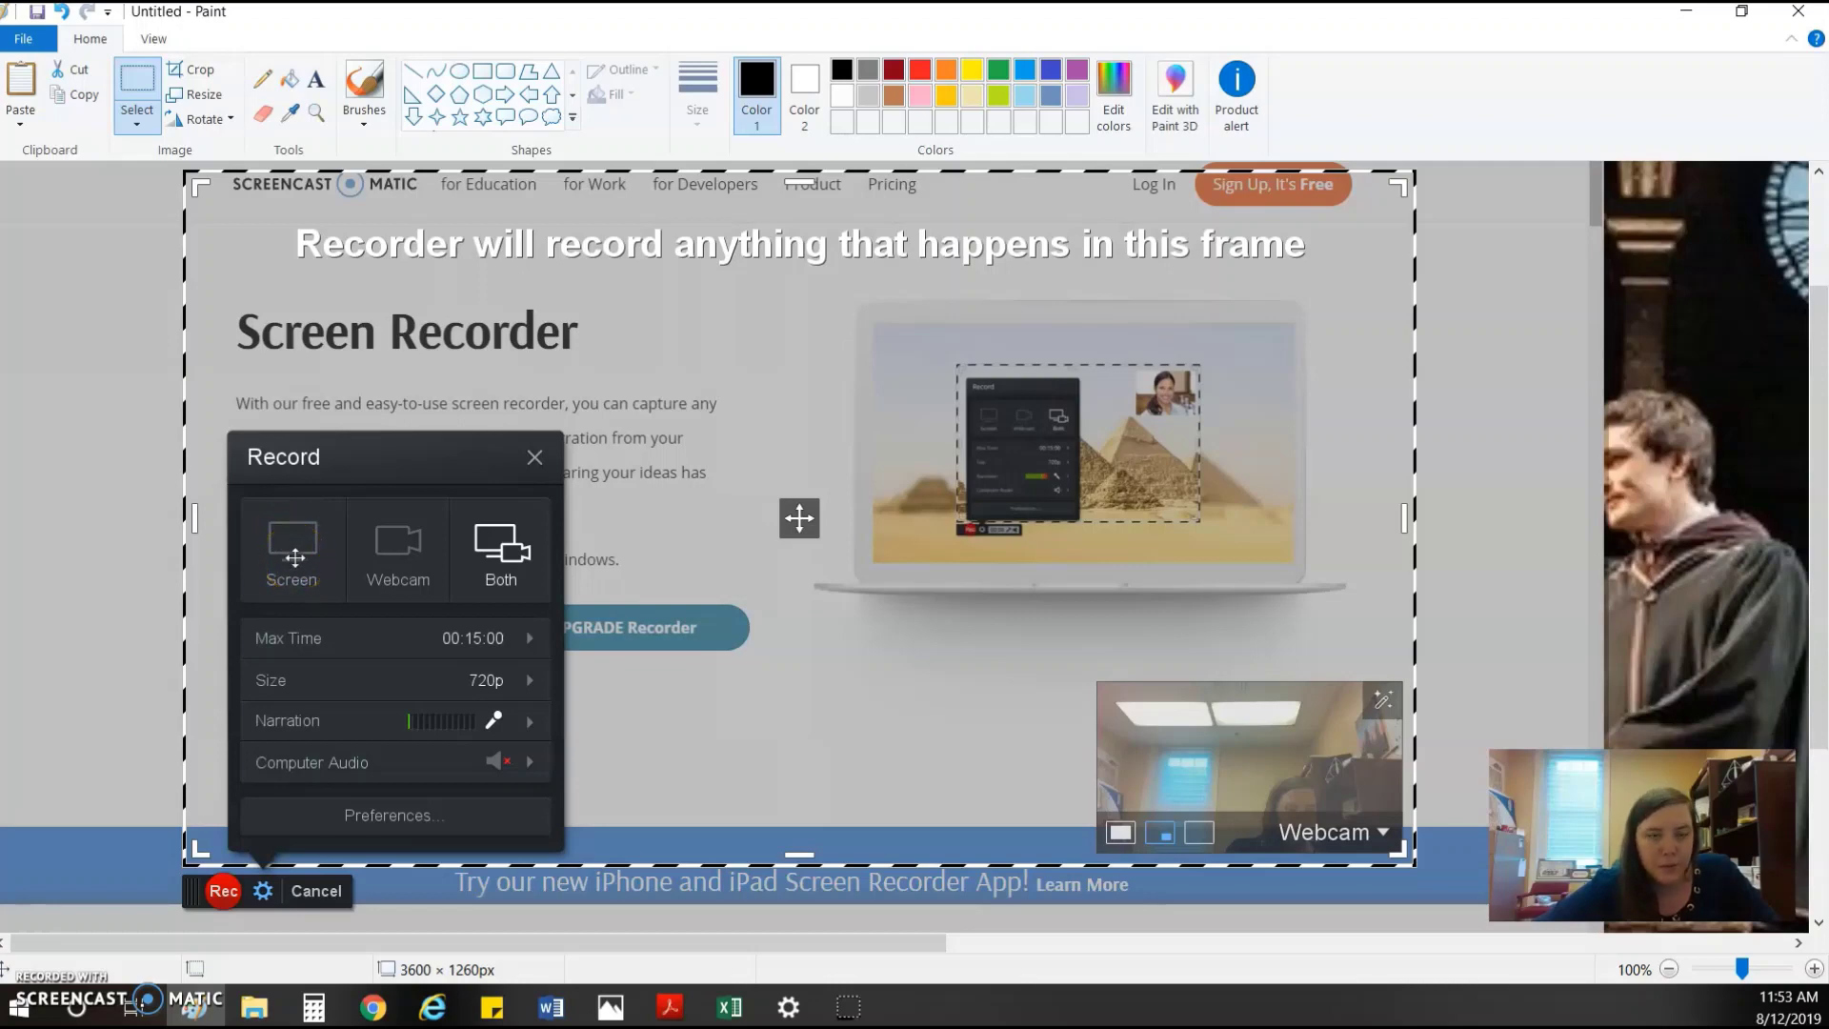
{"action": "left_click", "coordinate": [396, 534]}
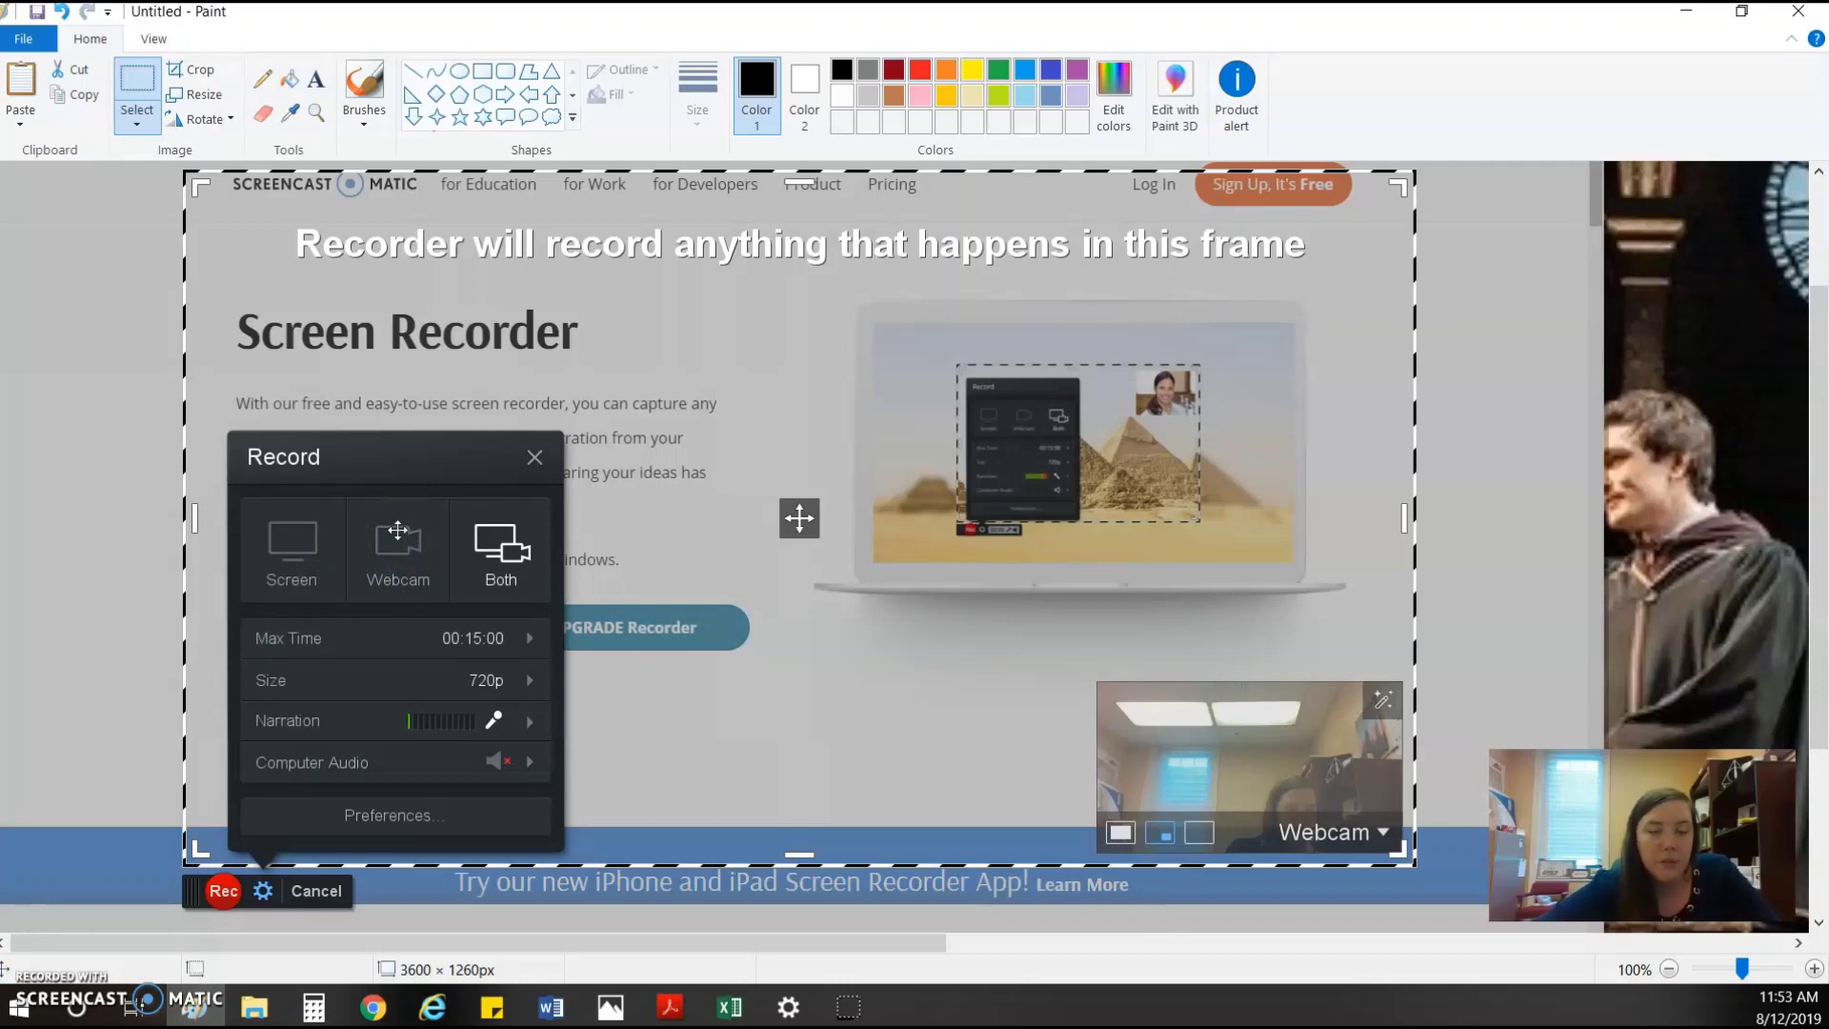
{"action": "left_click", "coordinate": [500, 549]}
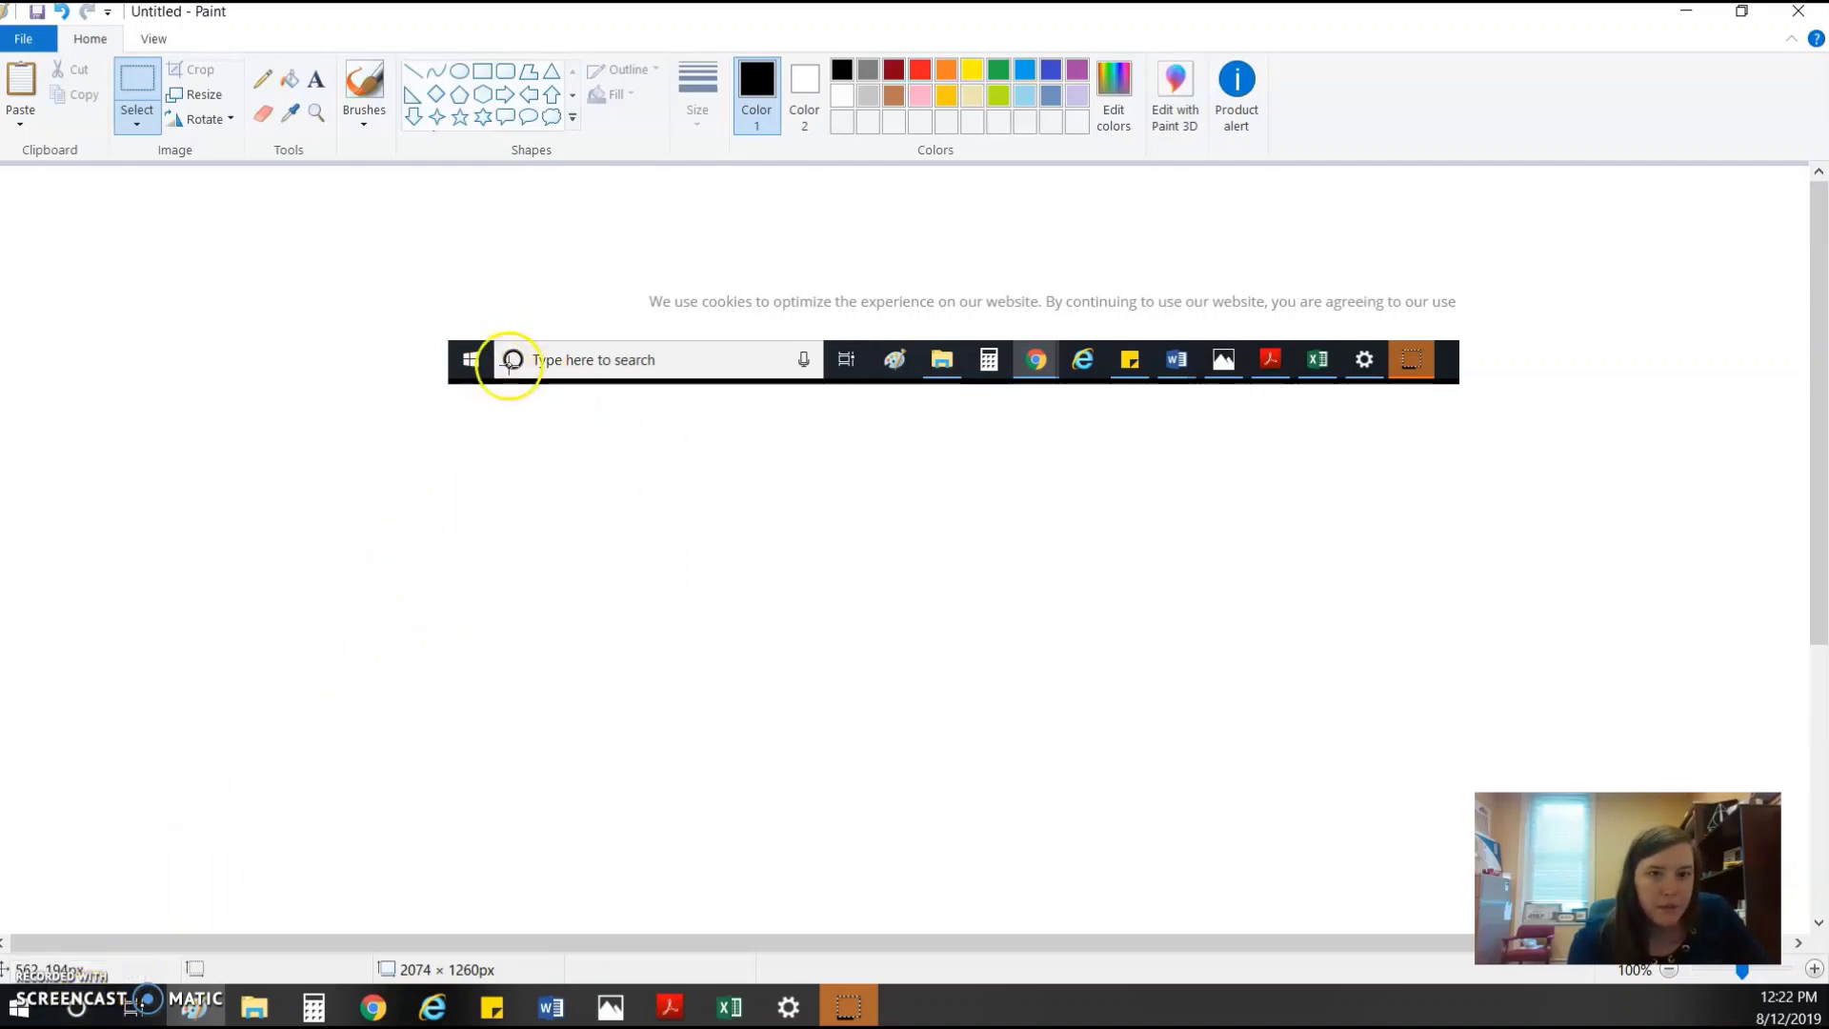
- Search Windows for 'photos' and launch the Photos app
{"action": "left_click", "coordinate": [95, 1008]}
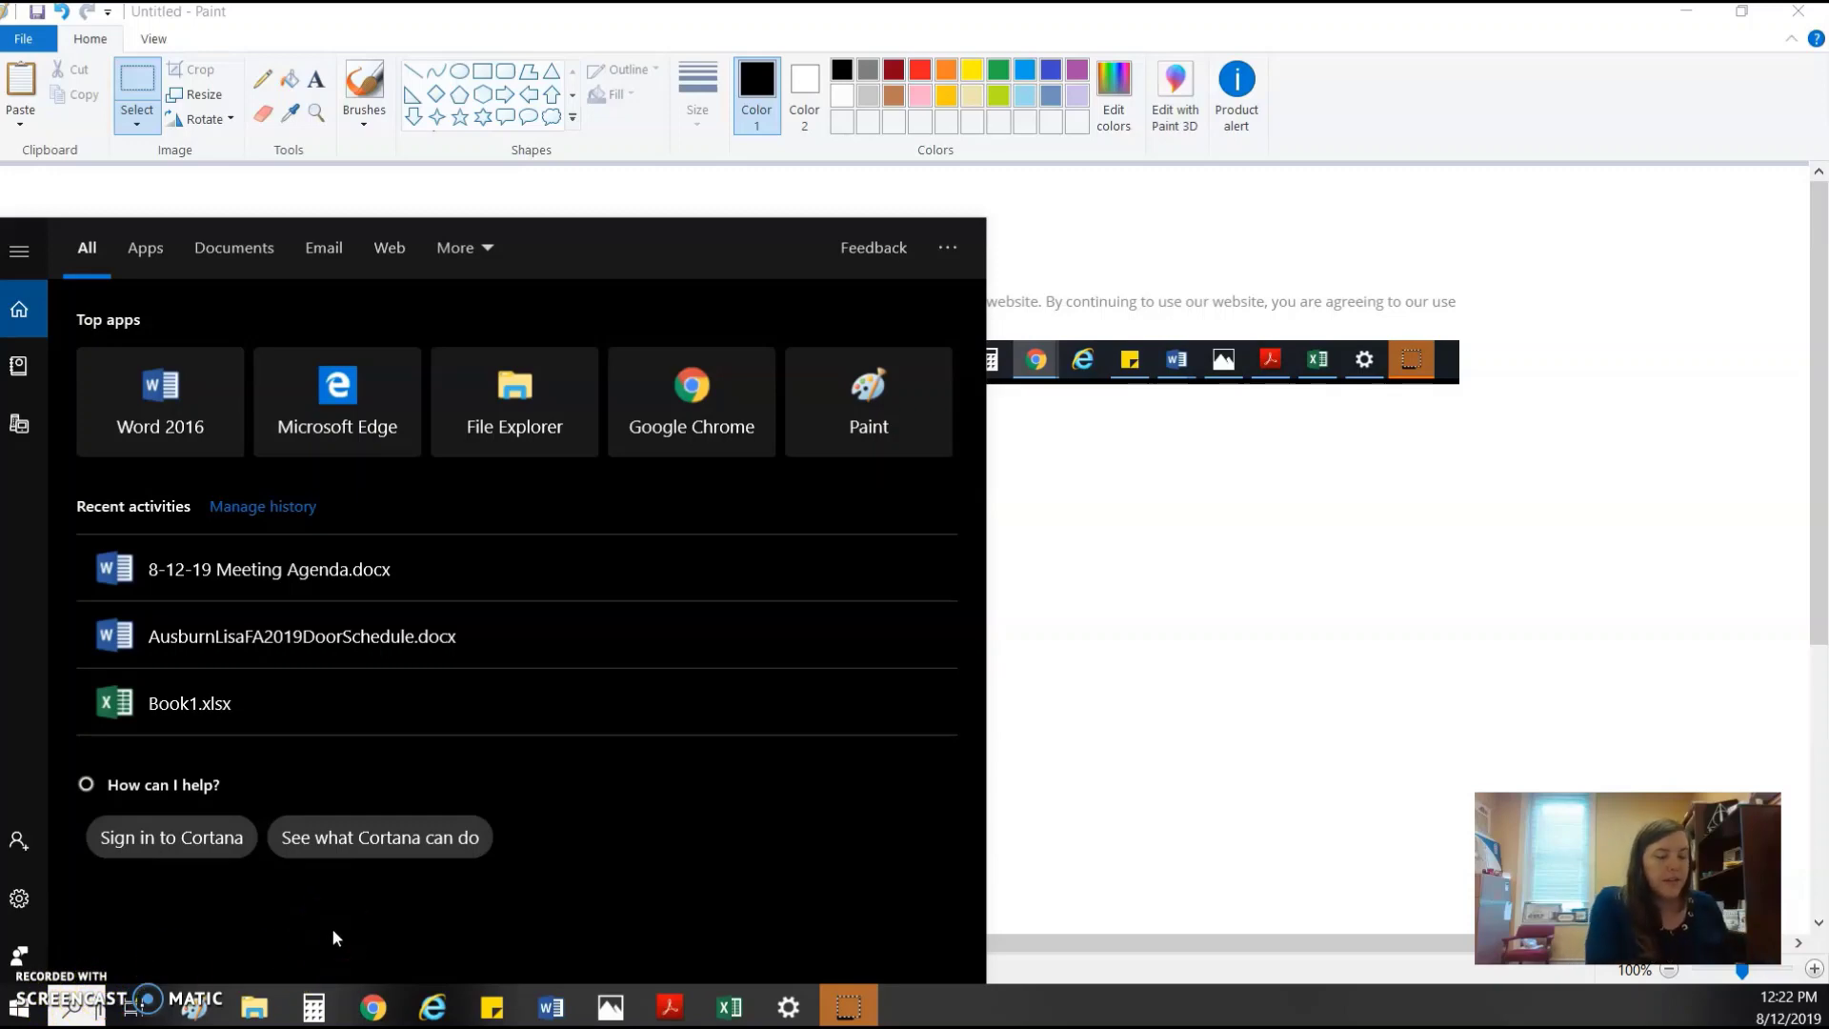
{"action": "type", "text": "photos"}
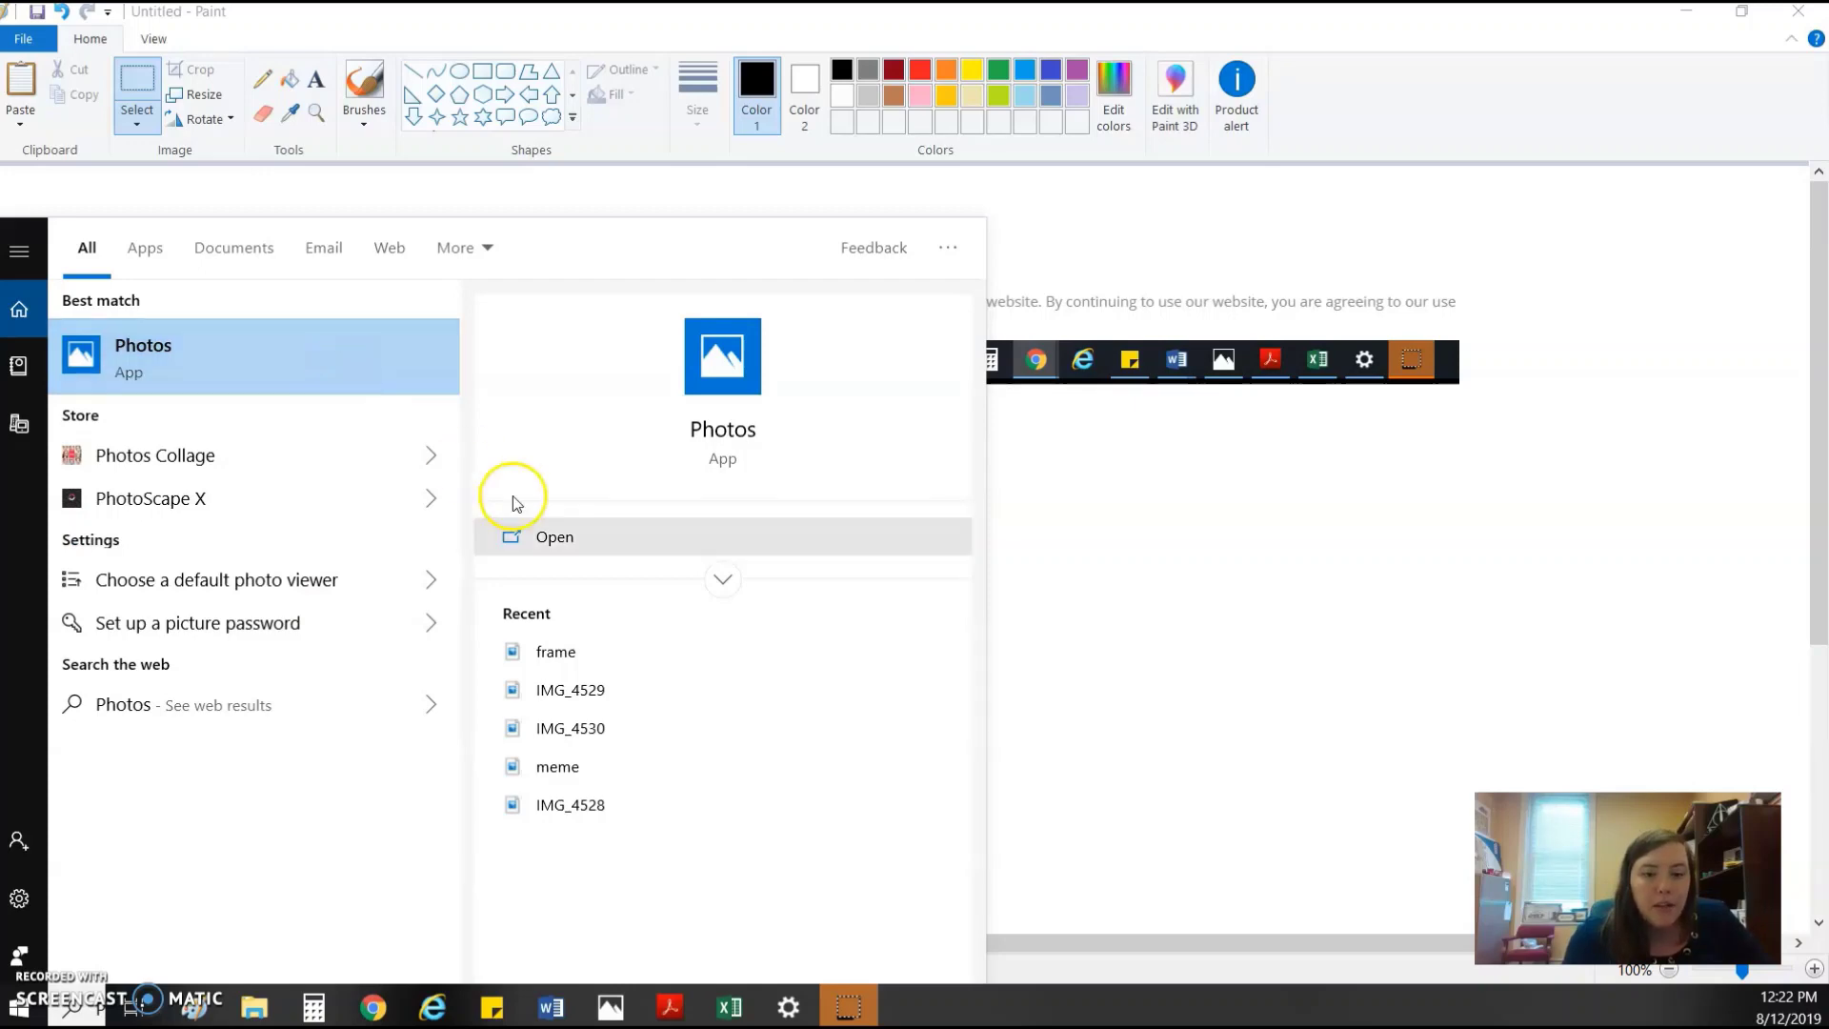
{"action": "left_click", "coordinate": [609, 1005]}
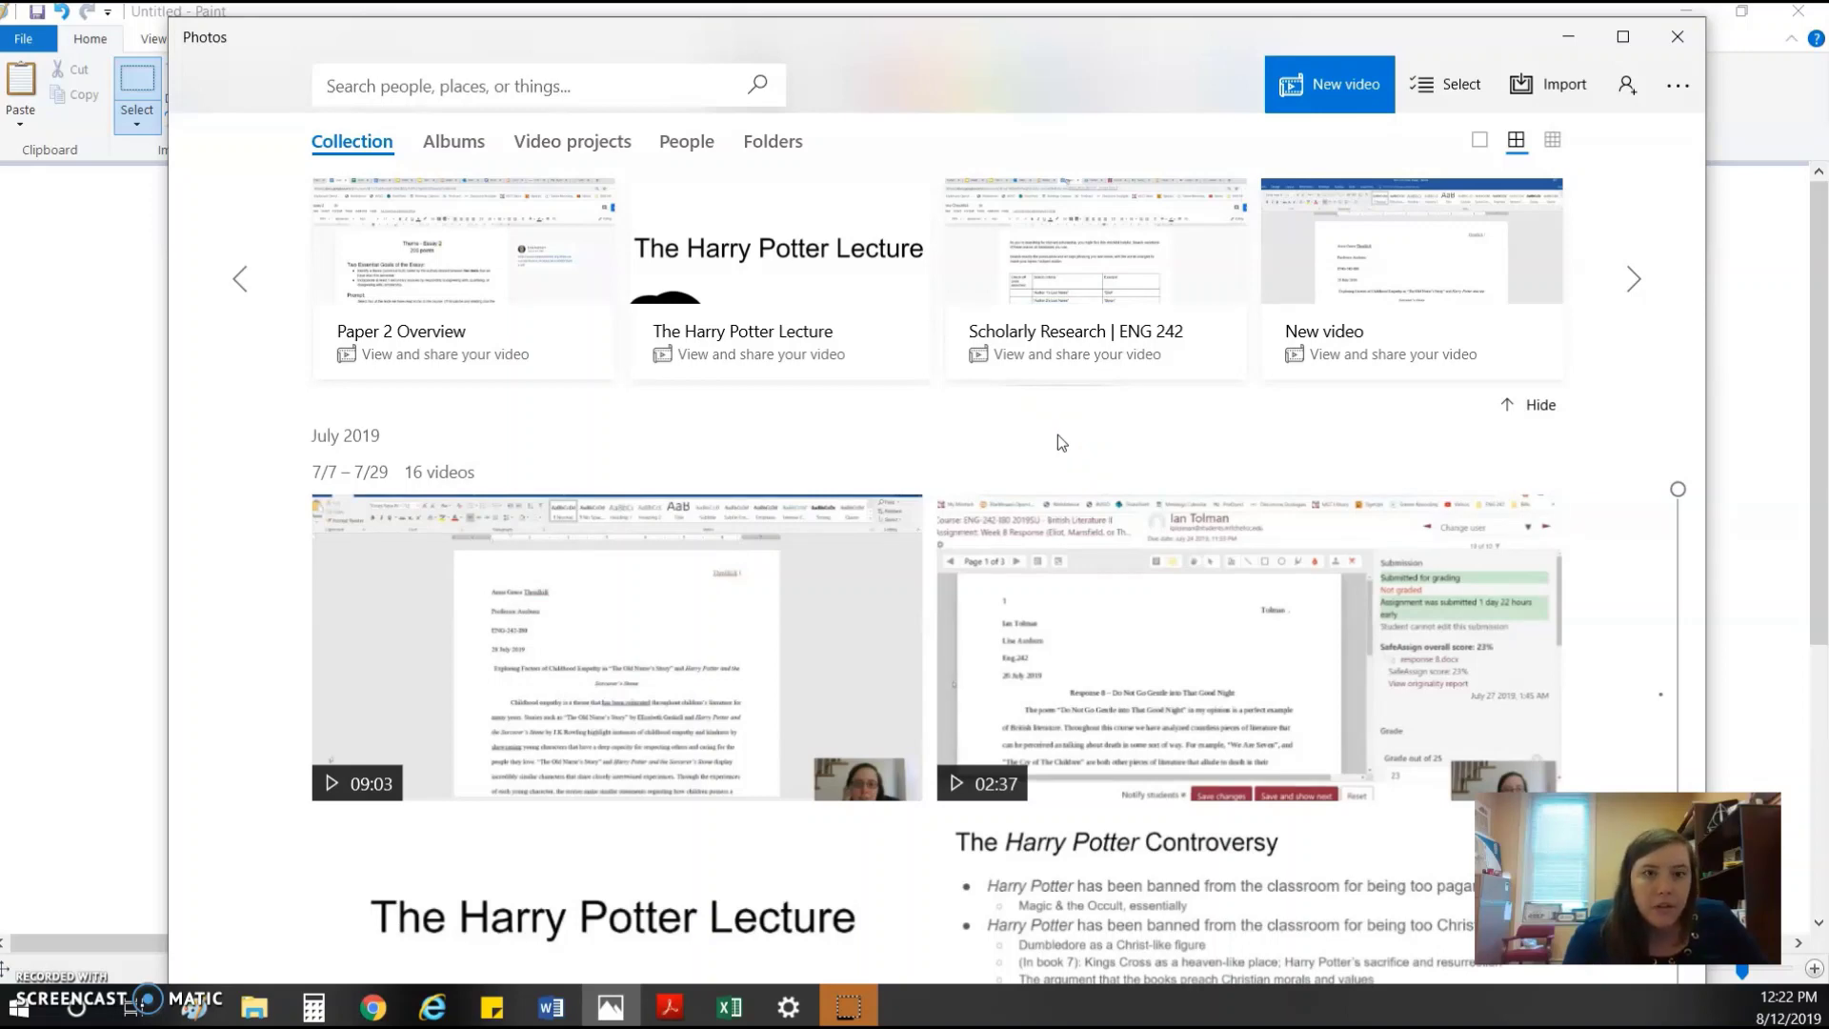
- Choose New video project from Photos' New video dropdown to get the naming prompt
{"action": "left_click", "coordinate": [1027, 76]}
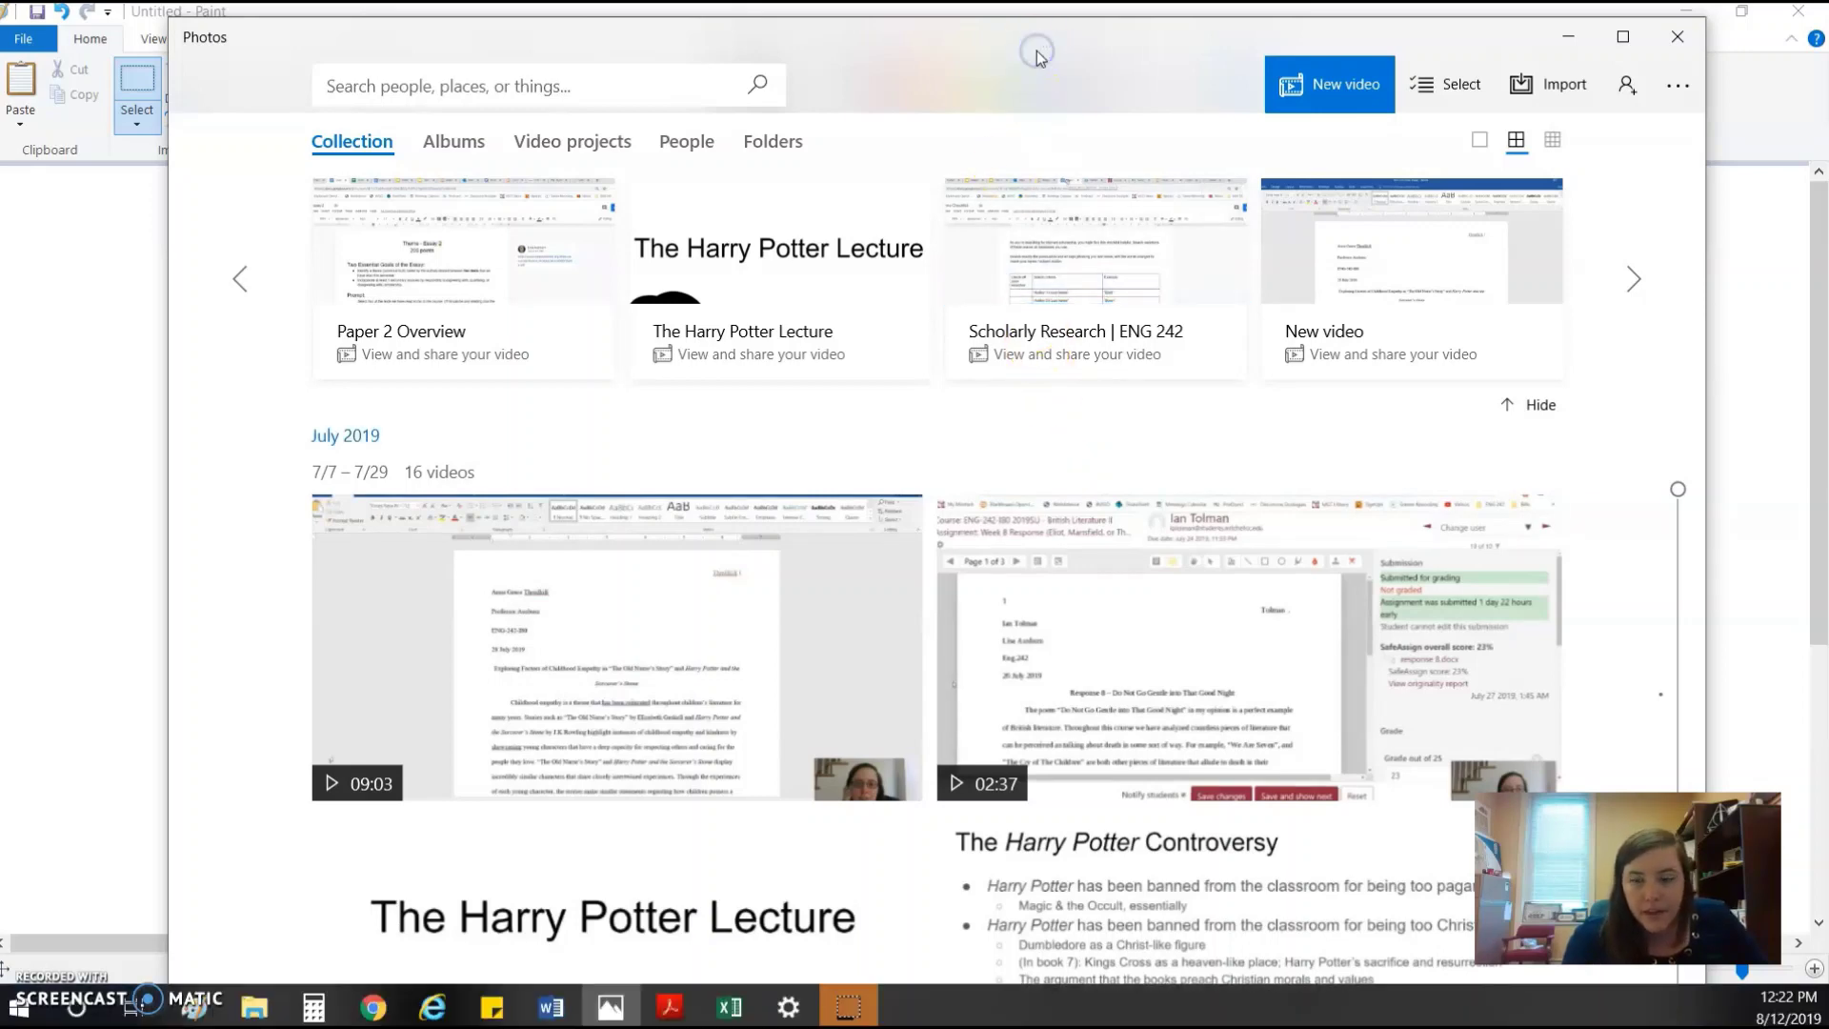
{"action": "left_click", "coordinate": [1352, 86]}
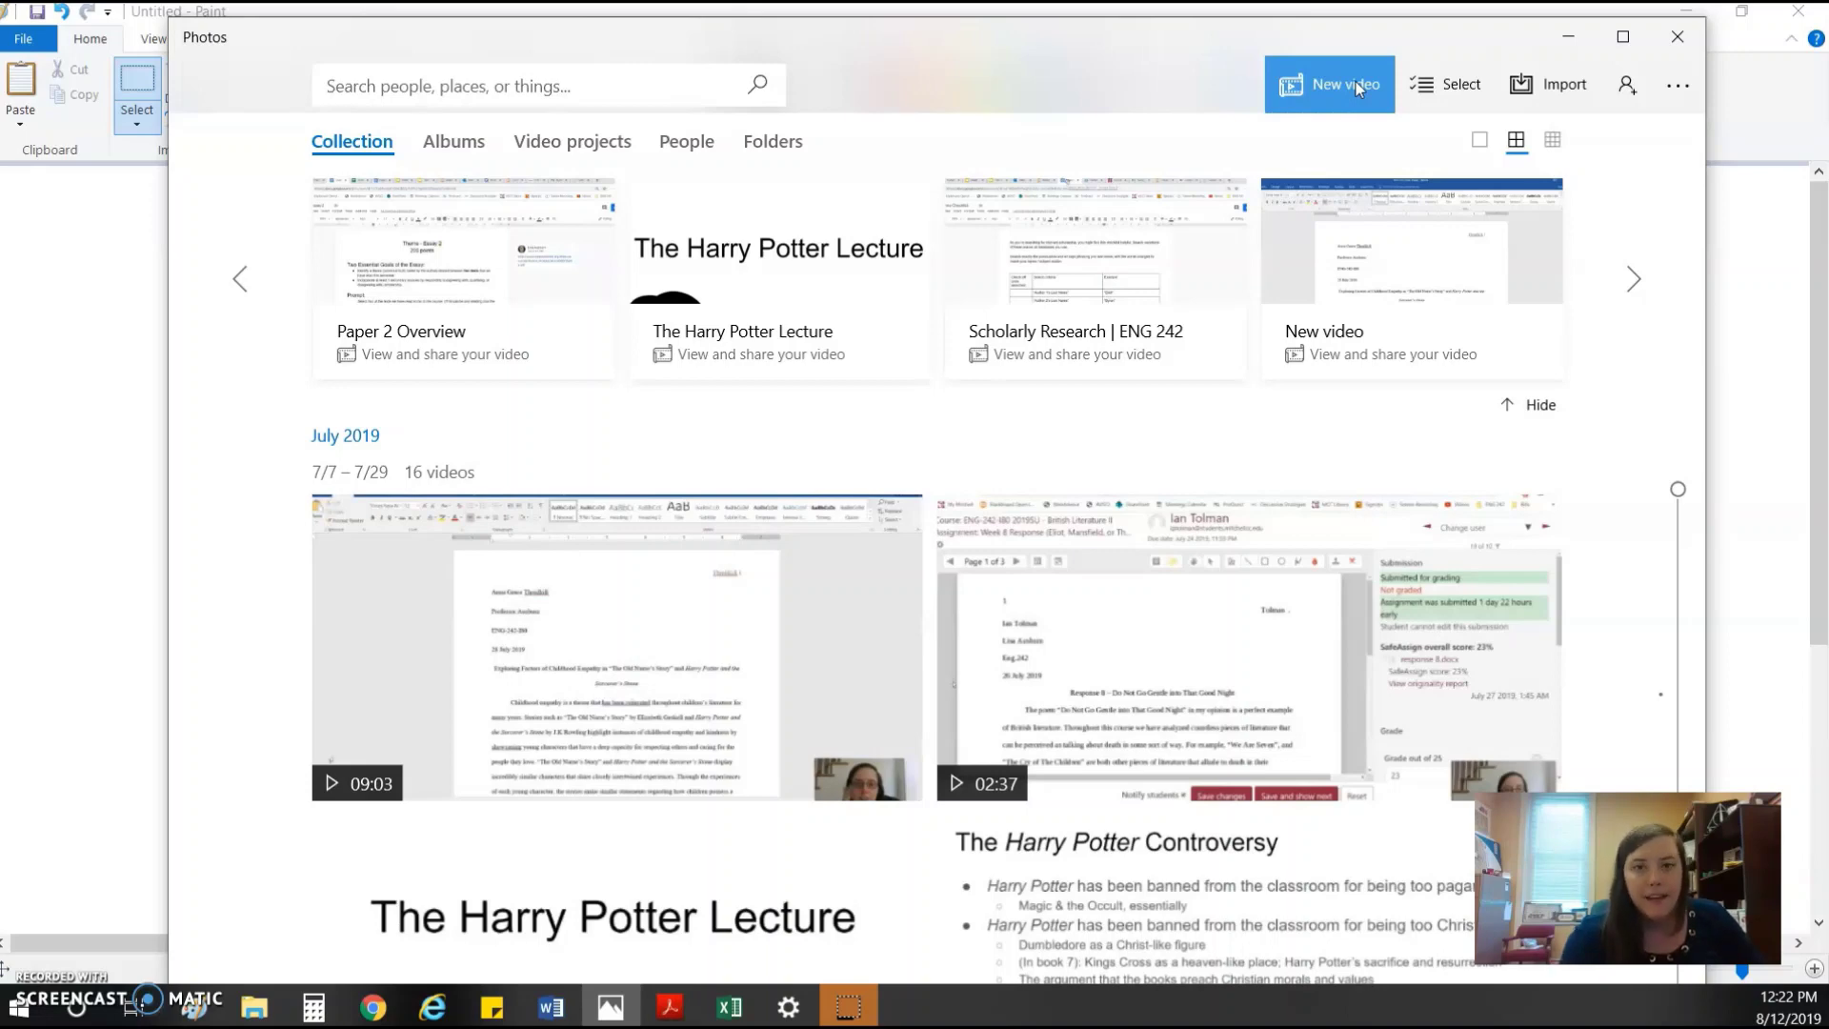
{"action": "left_click", "coordinate": [1343, 90]}
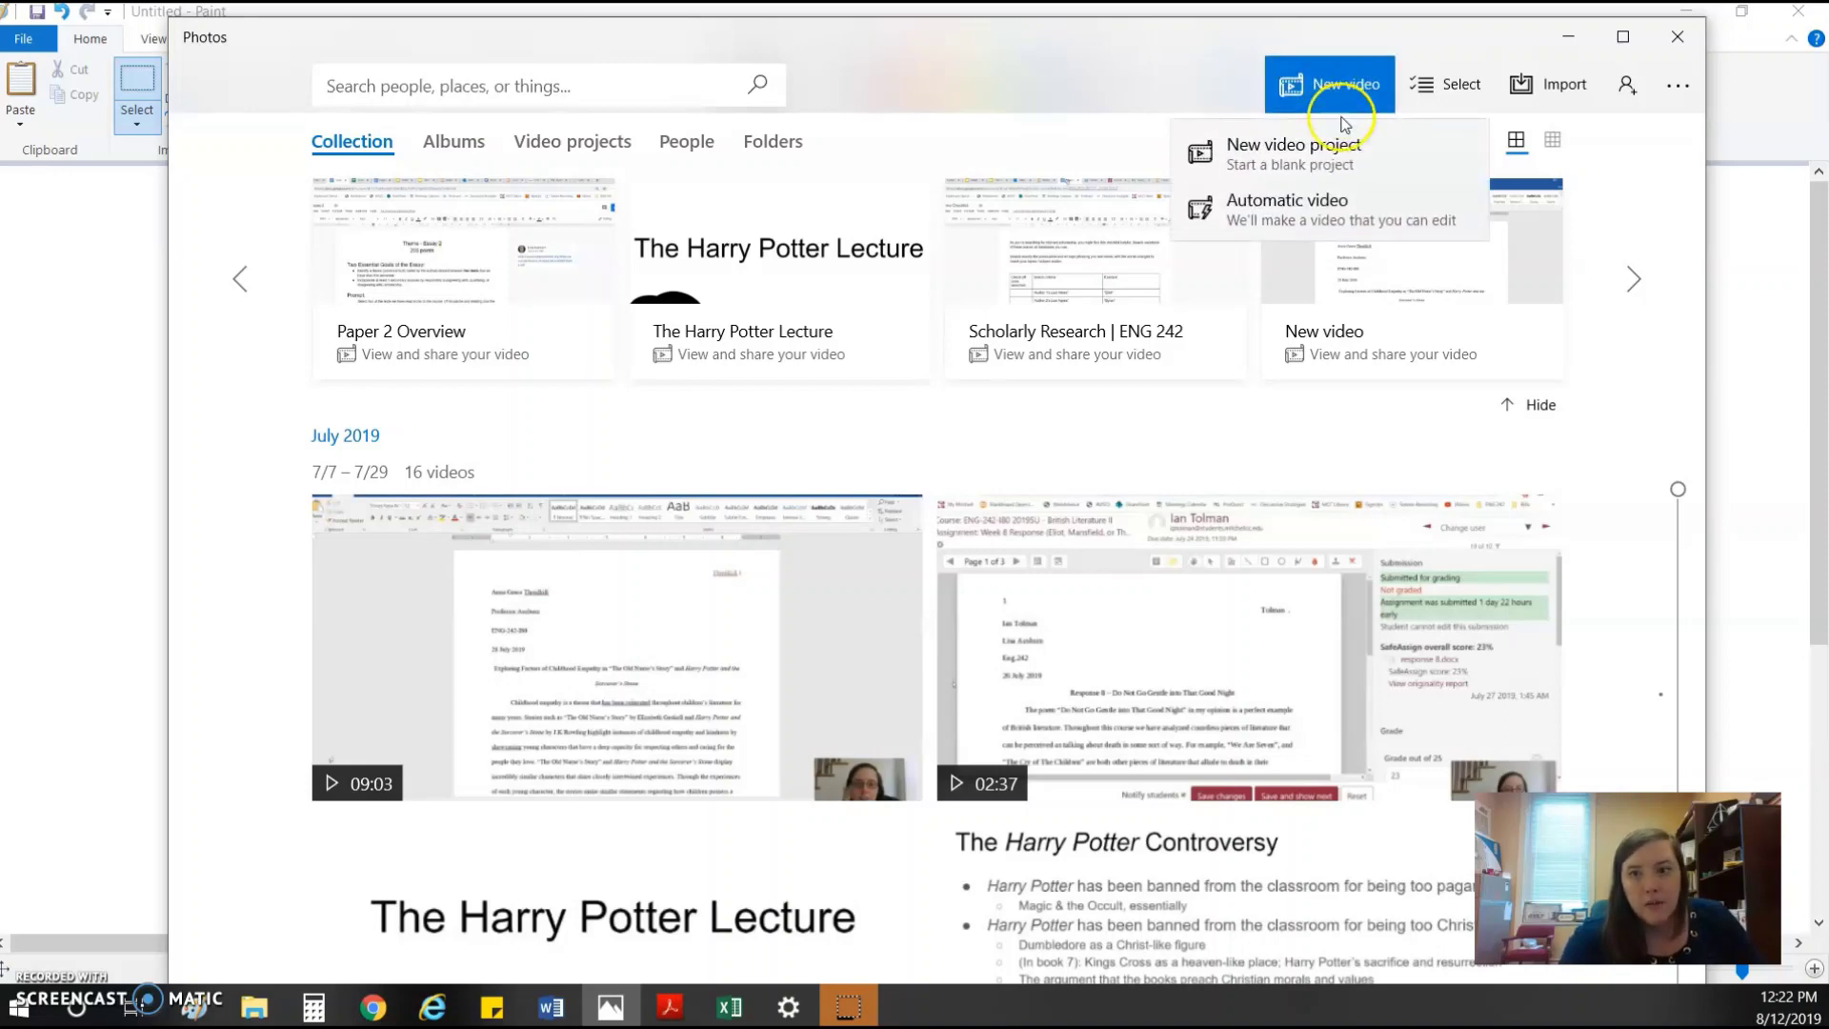
{"action": "left_click", "coordinate": [1270, 167]}
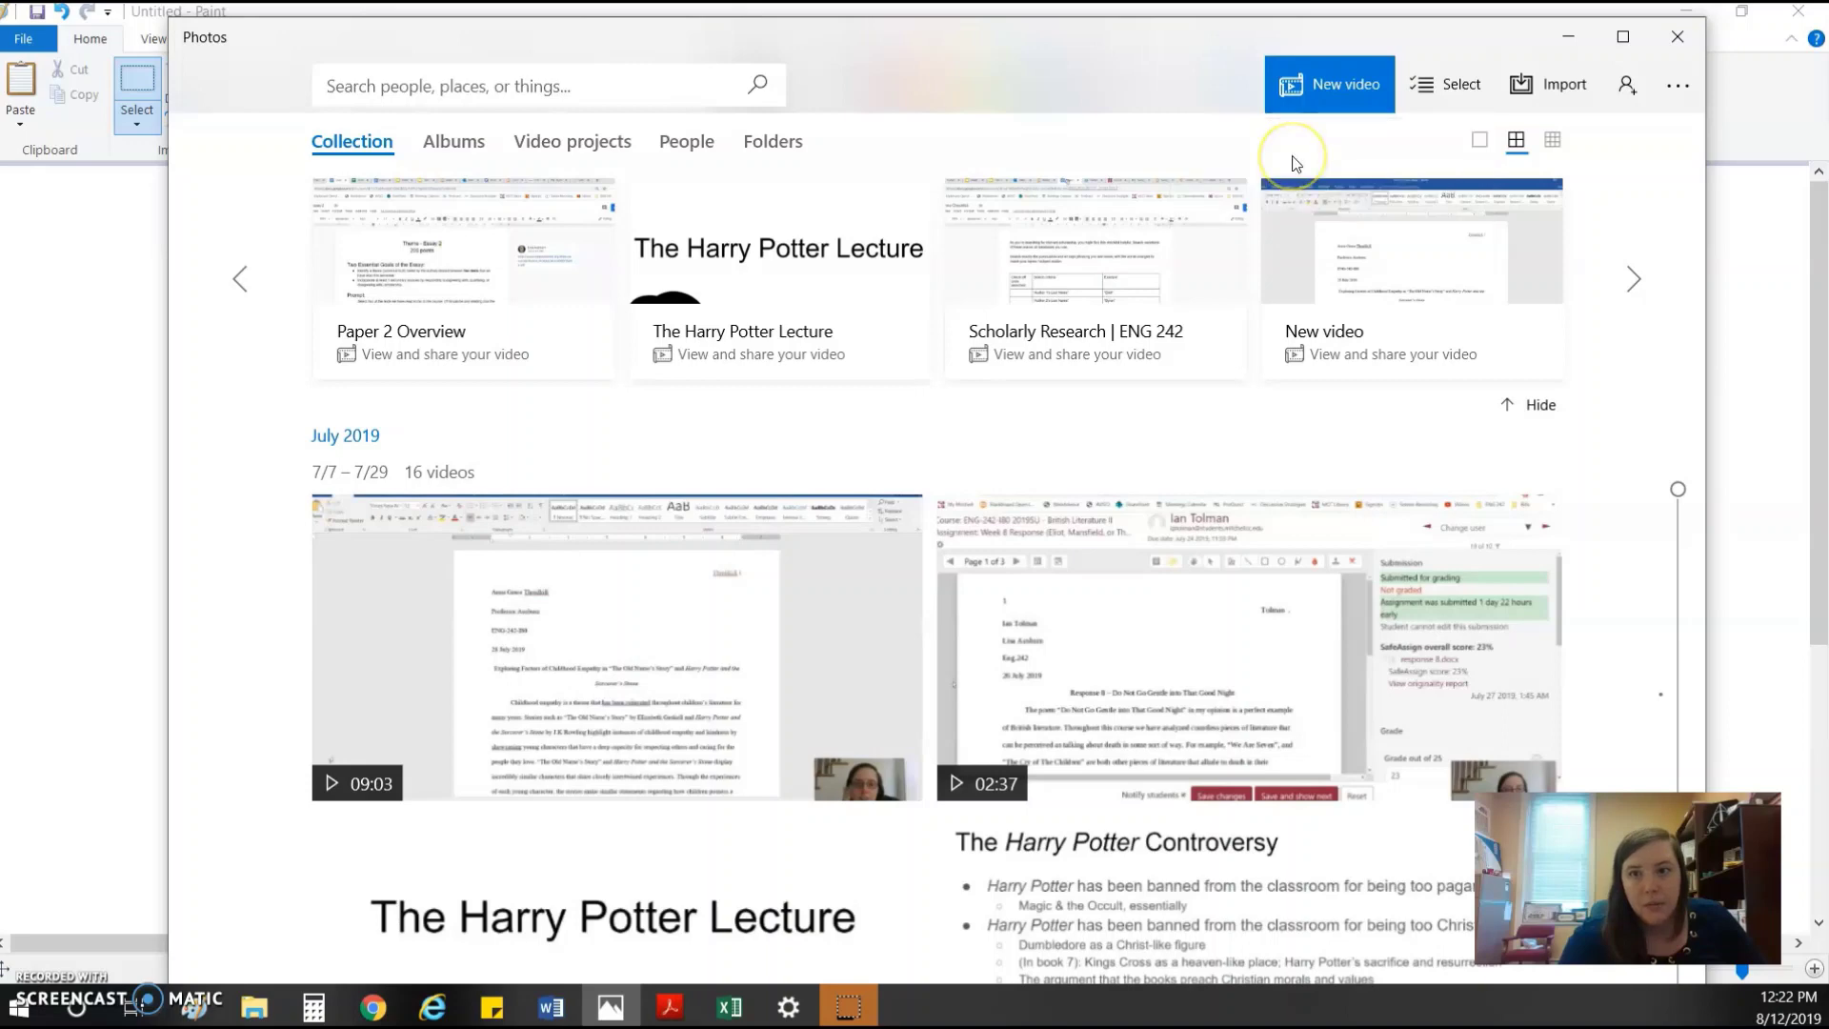
{"action": "left_click", "coordinate": [1279, 169]}
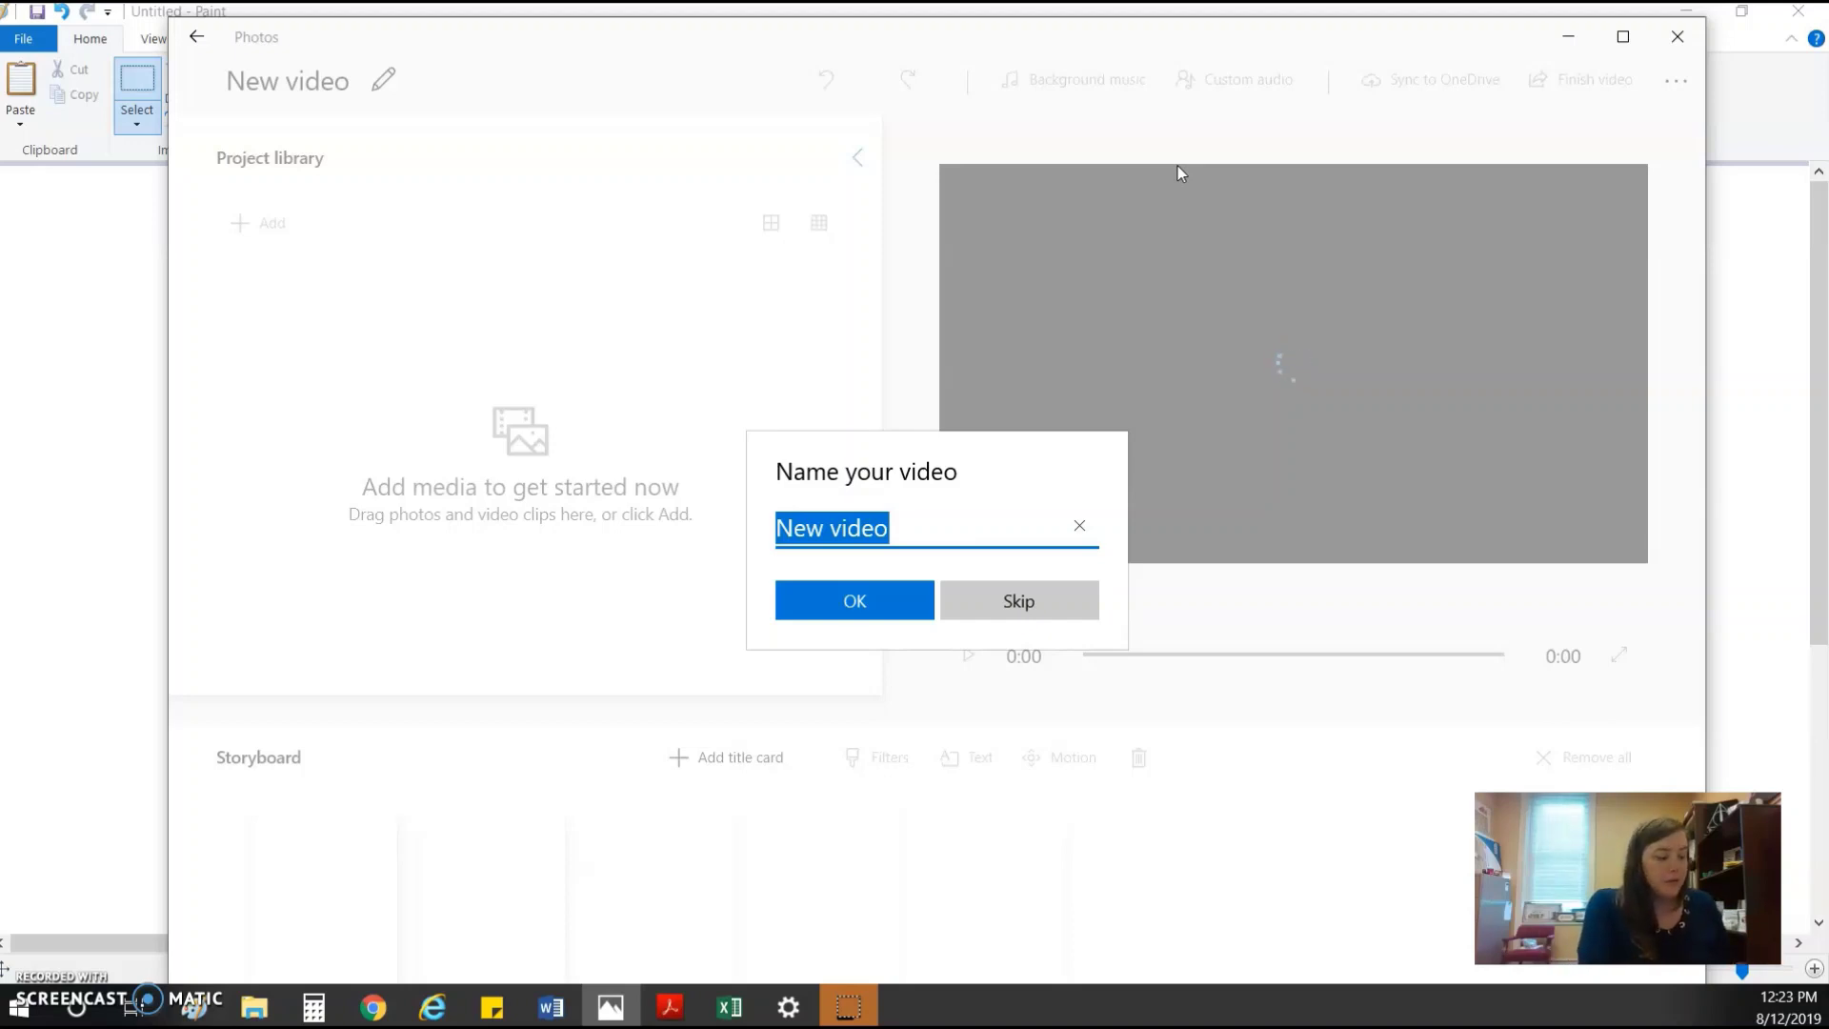
- Name the project 'How to Make a Video' and add Tutorial 1 from the Screencast-O-Matic folder
{"action": "type", "text": "How to Make a V"}
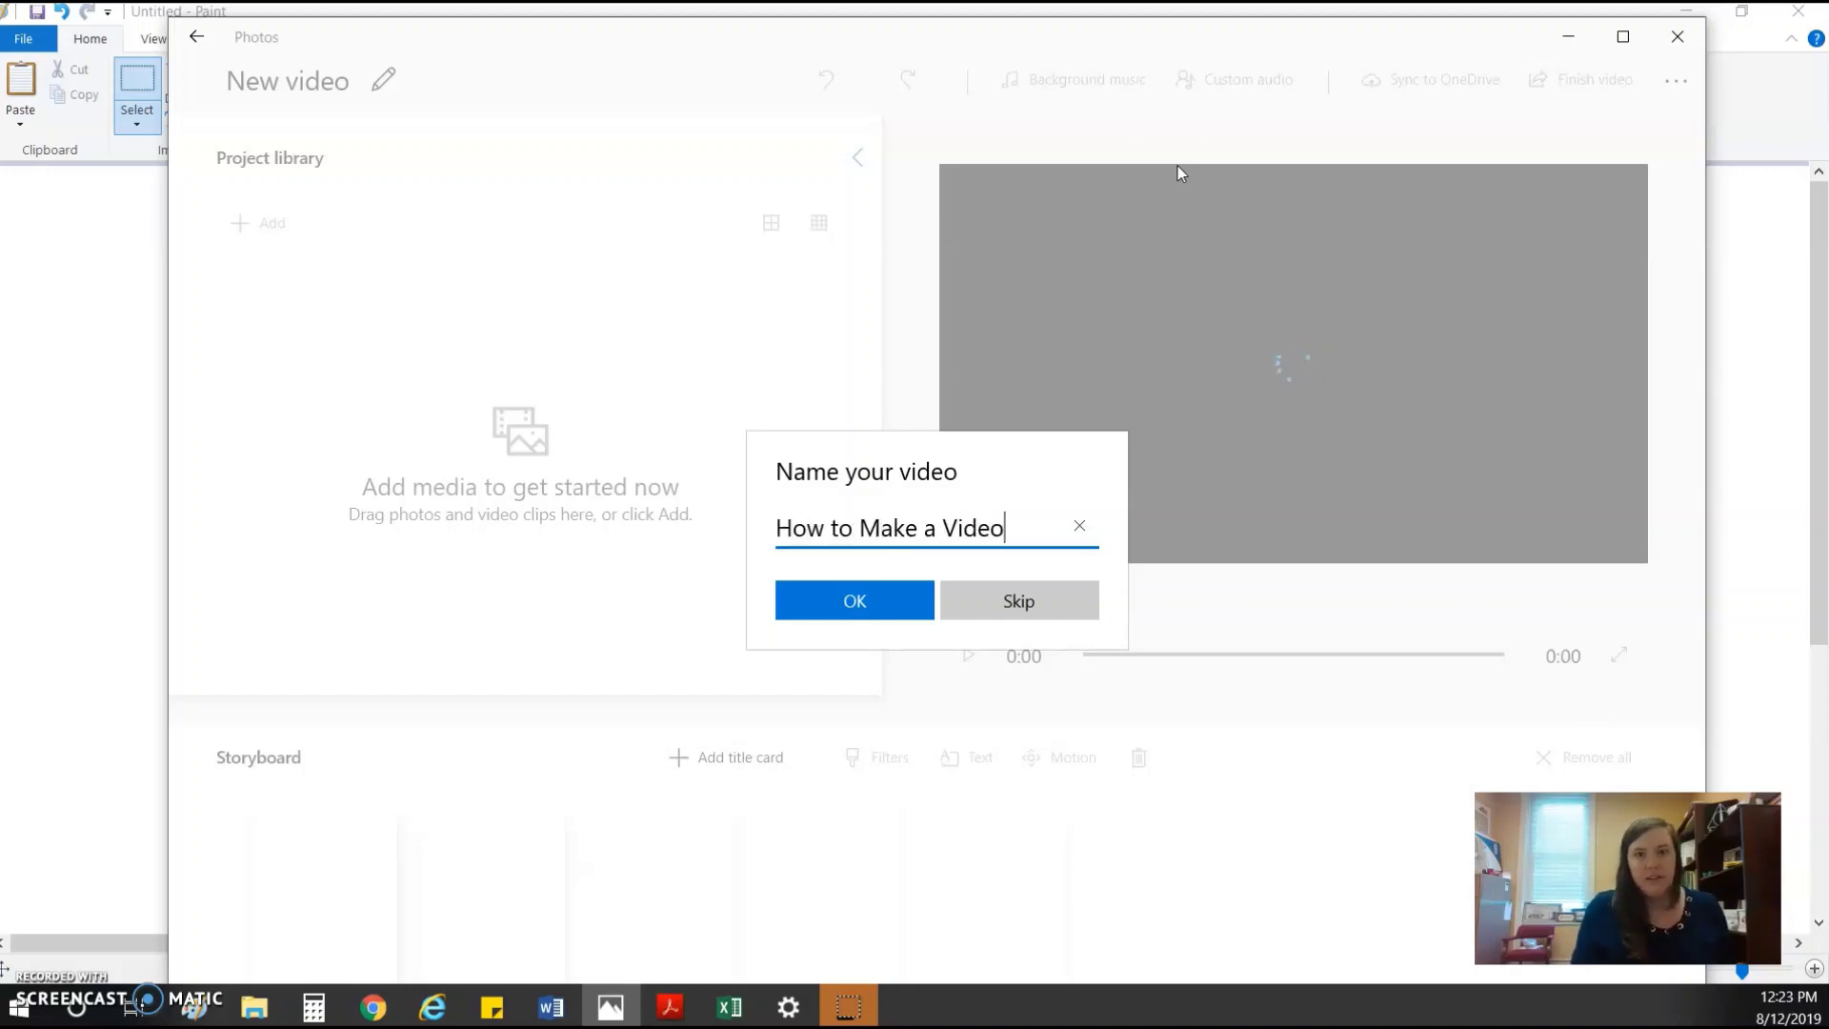
{"action": "left_click", "coordinate": [901, 598]}
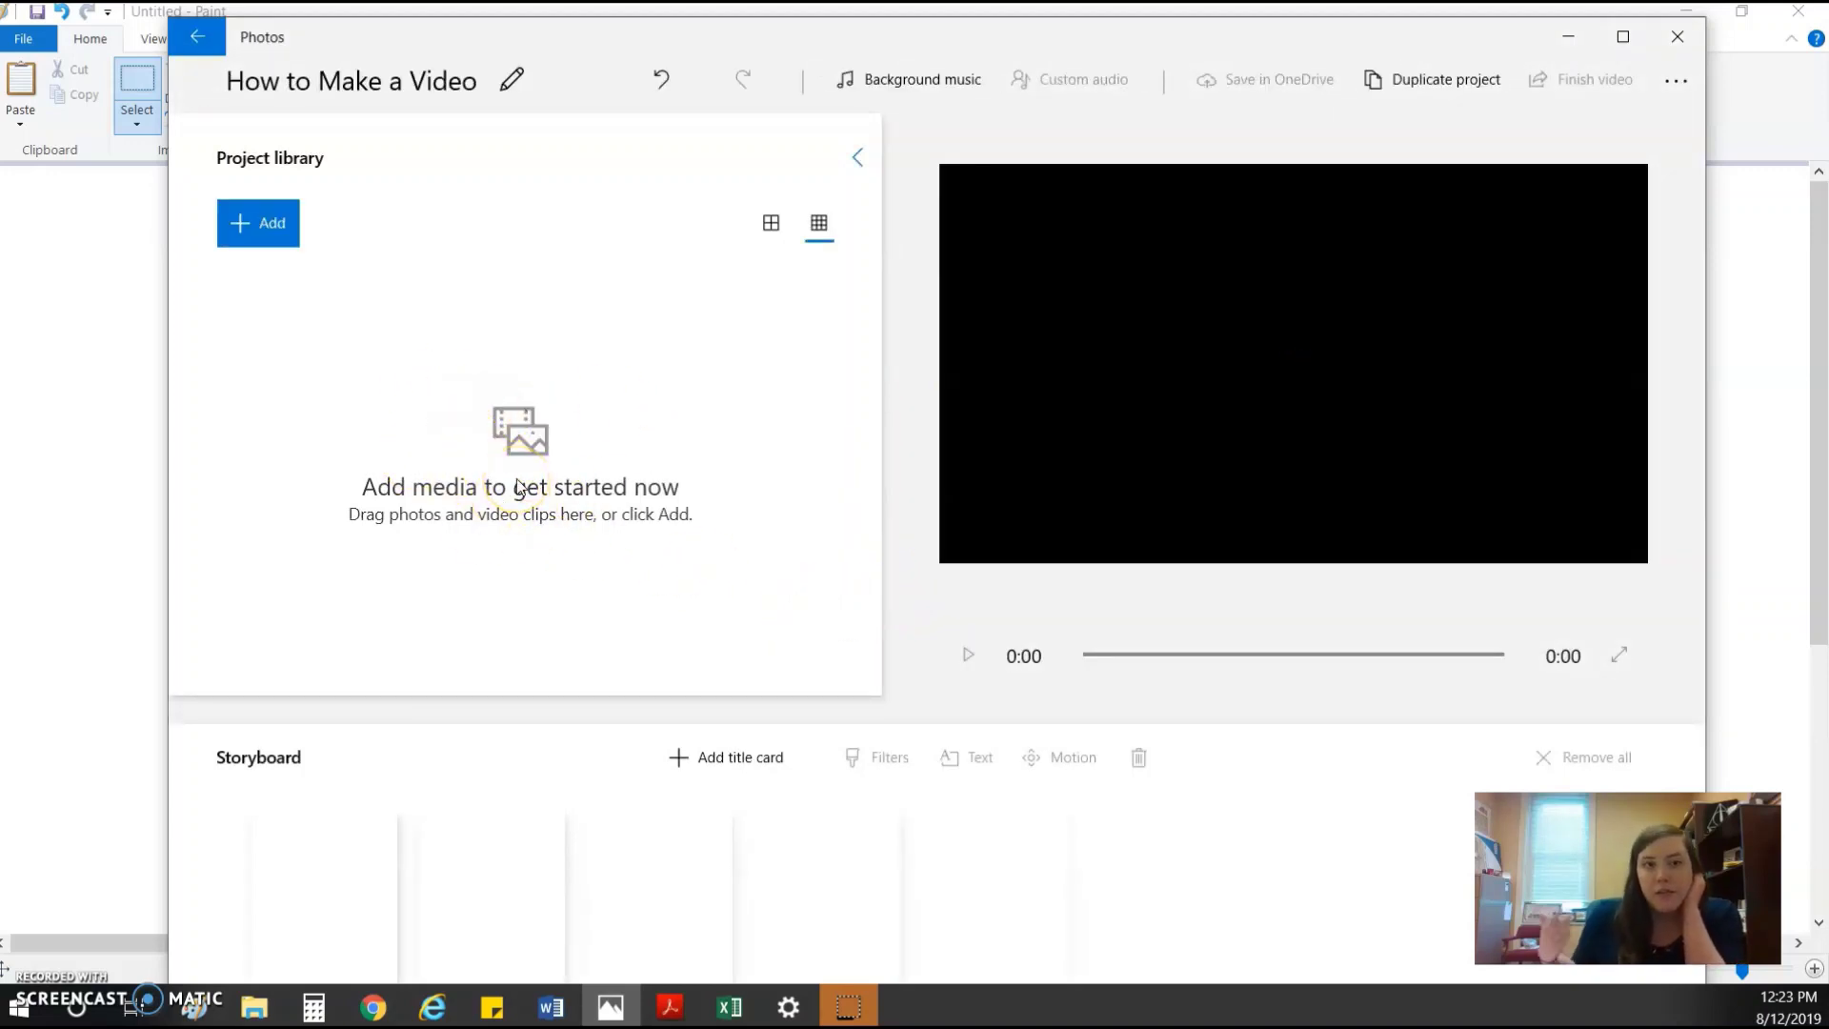
{"action": "left_click", "coordinate": [268, 227]}
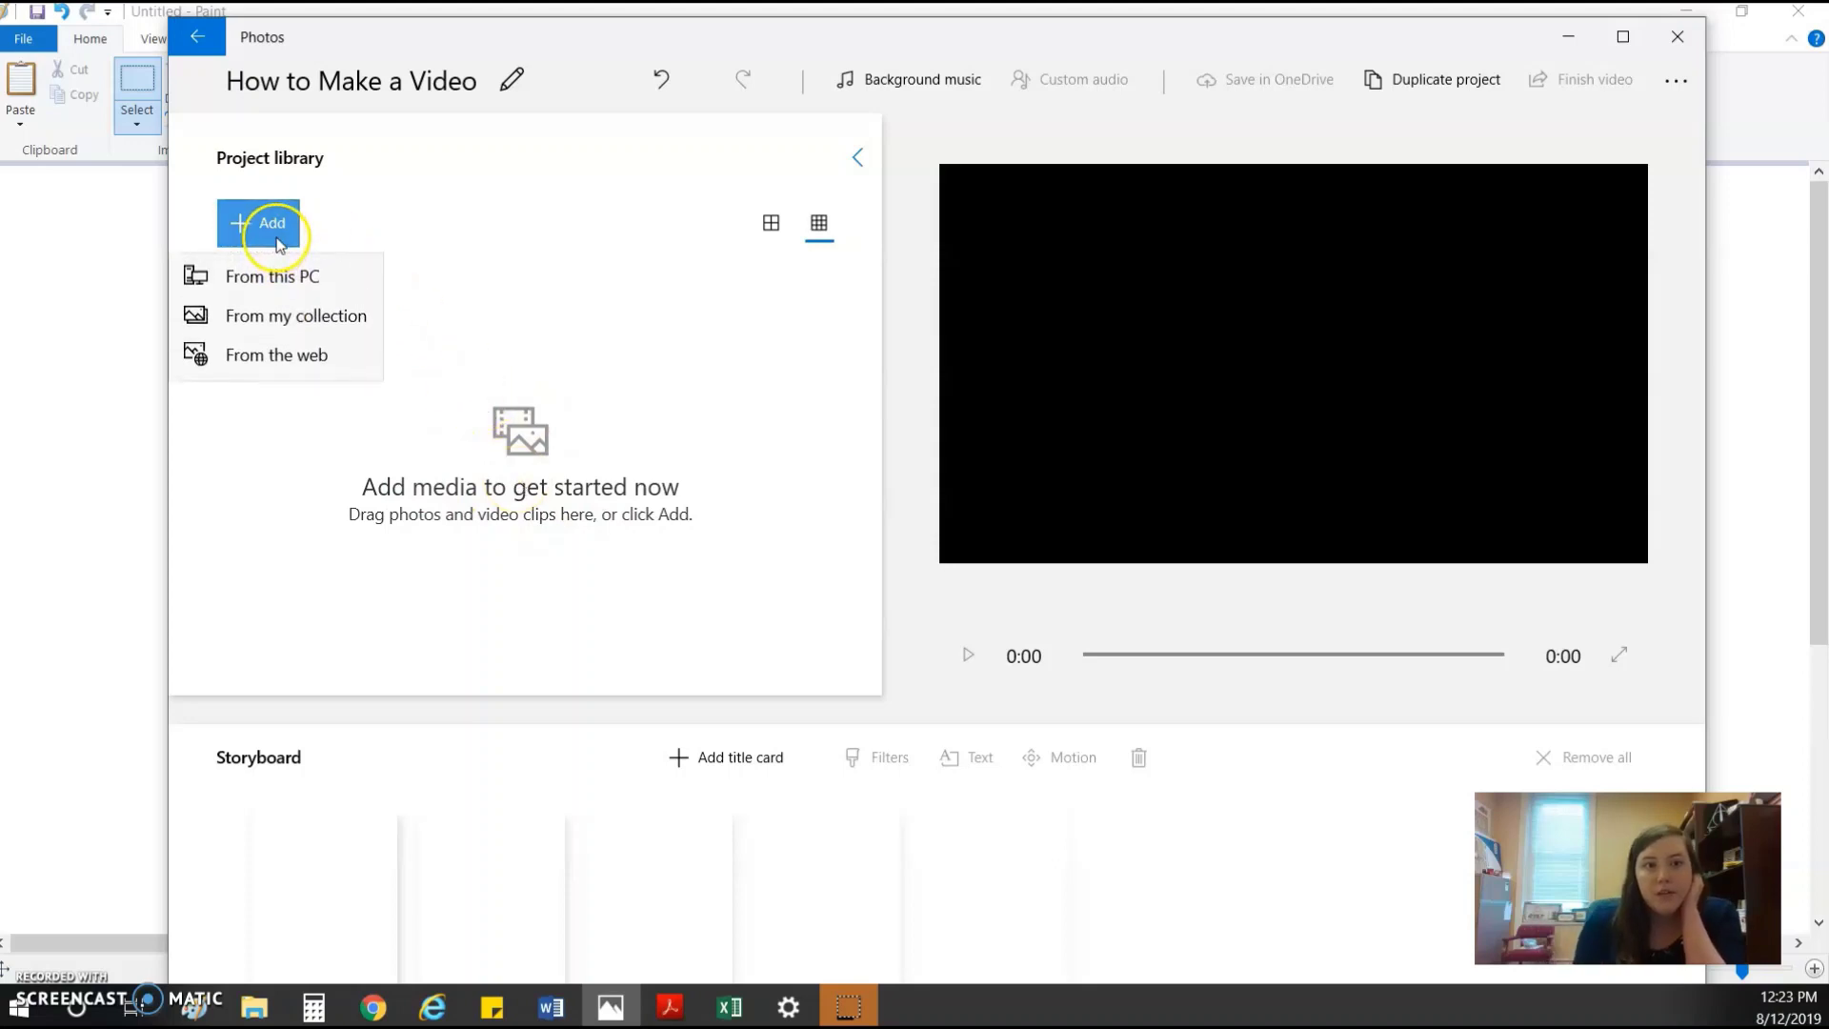
{"action": "left_click", "coordinate": [255, 285]}
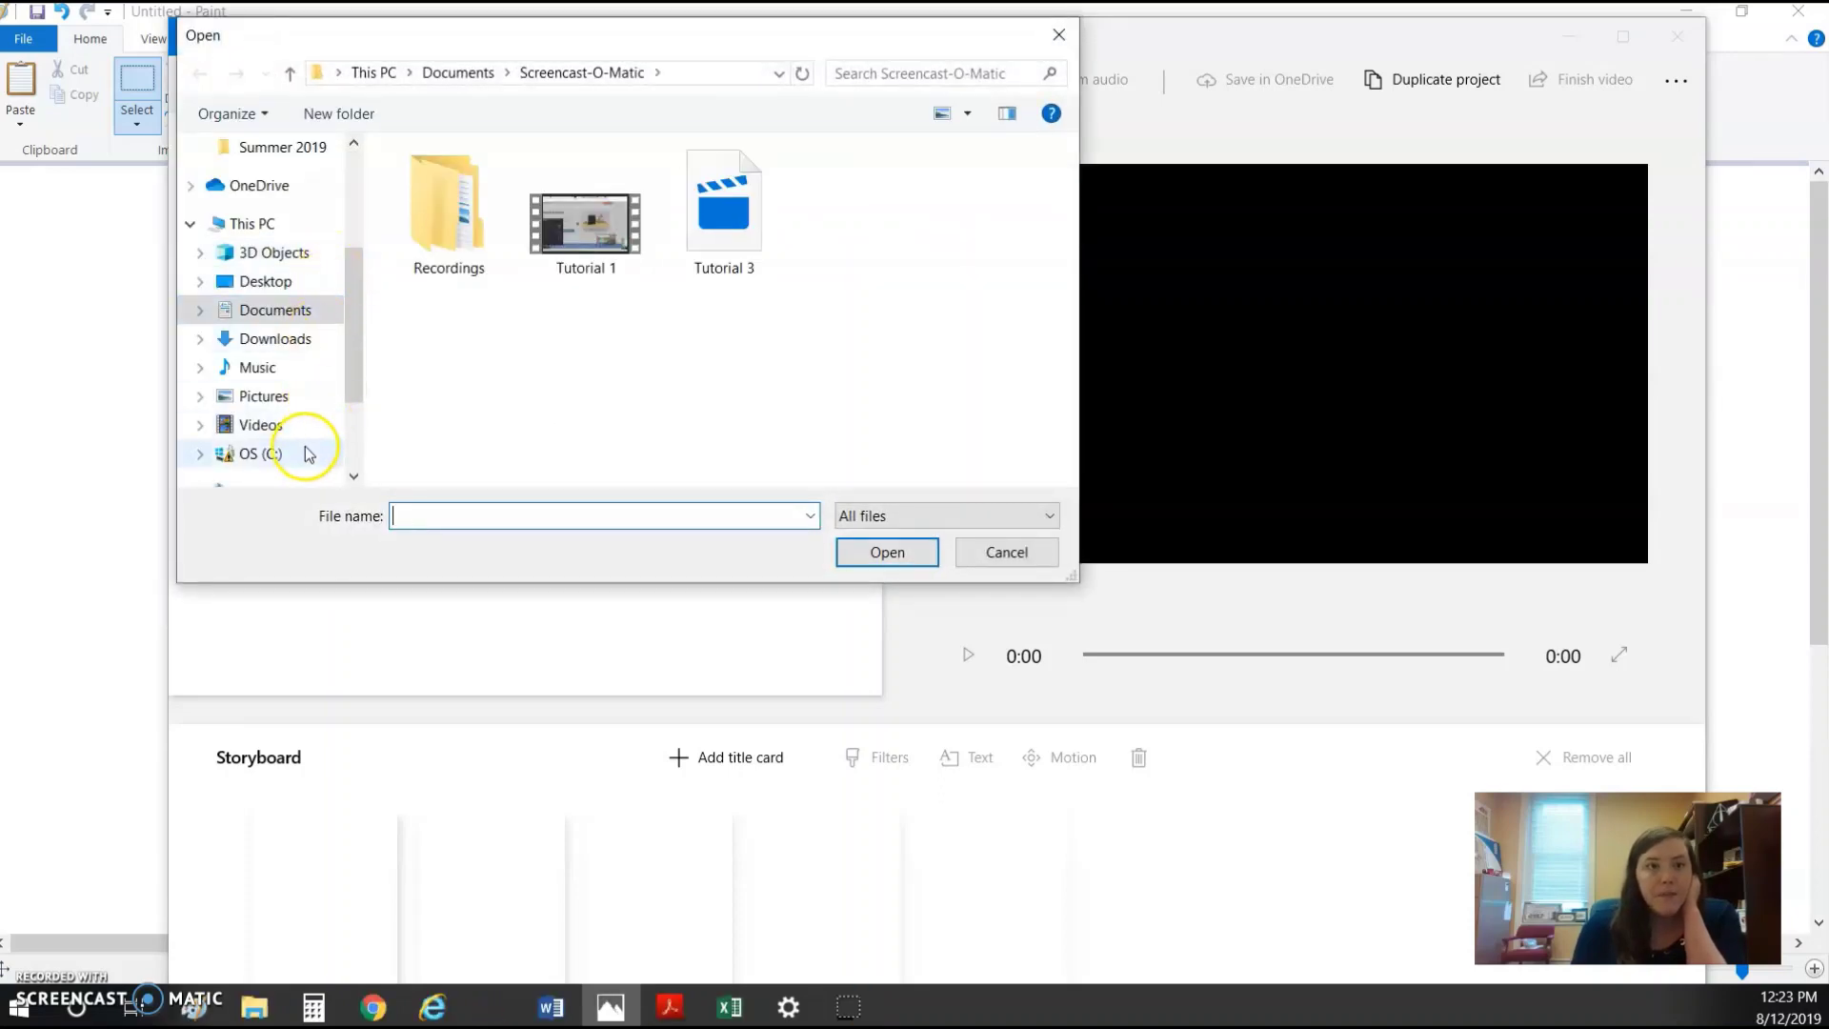
{"action": "scroll", "coordinate": [305, 443], "scroll_direction": "up", "scroll_amount": 1}
{"action": "scroll", "coordinate": [301, 434], "scroll_direction": "up", "scroll_amount": 1}
{"action": "left_click", "coordinate": [307, 261]}
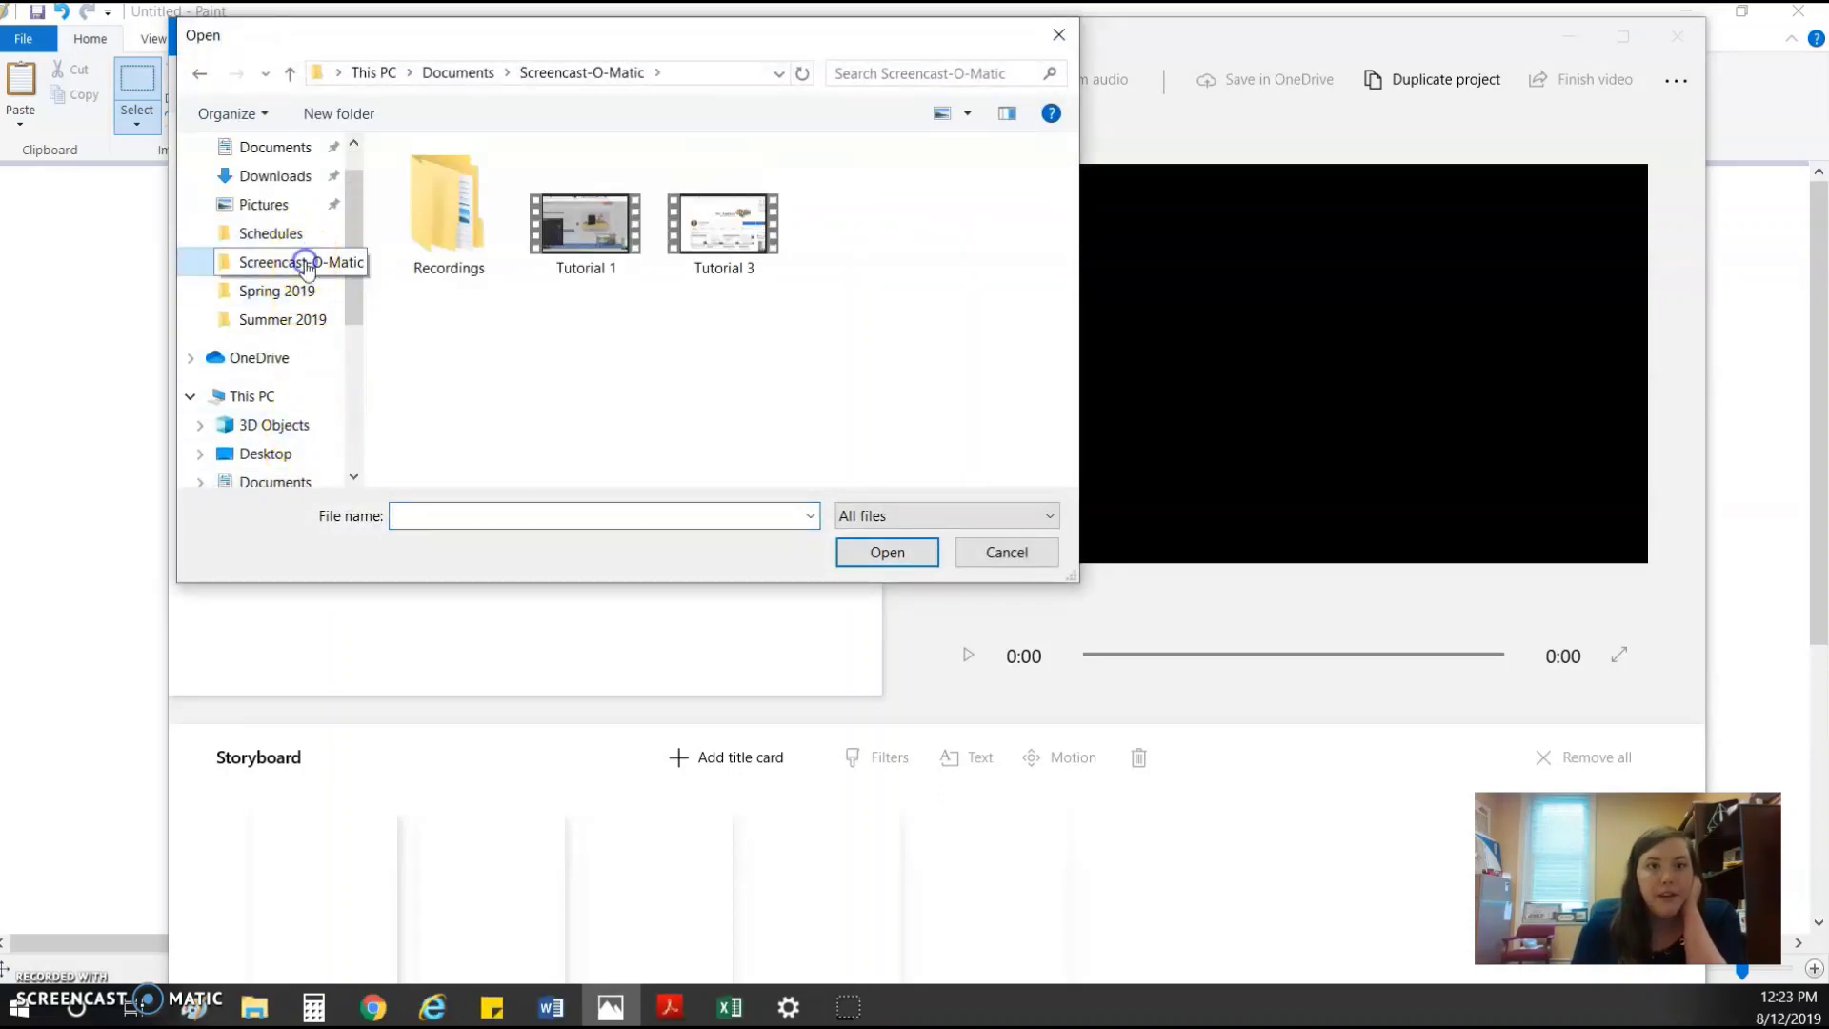
{"action": "double_click", "coordinate": [578, 228]}
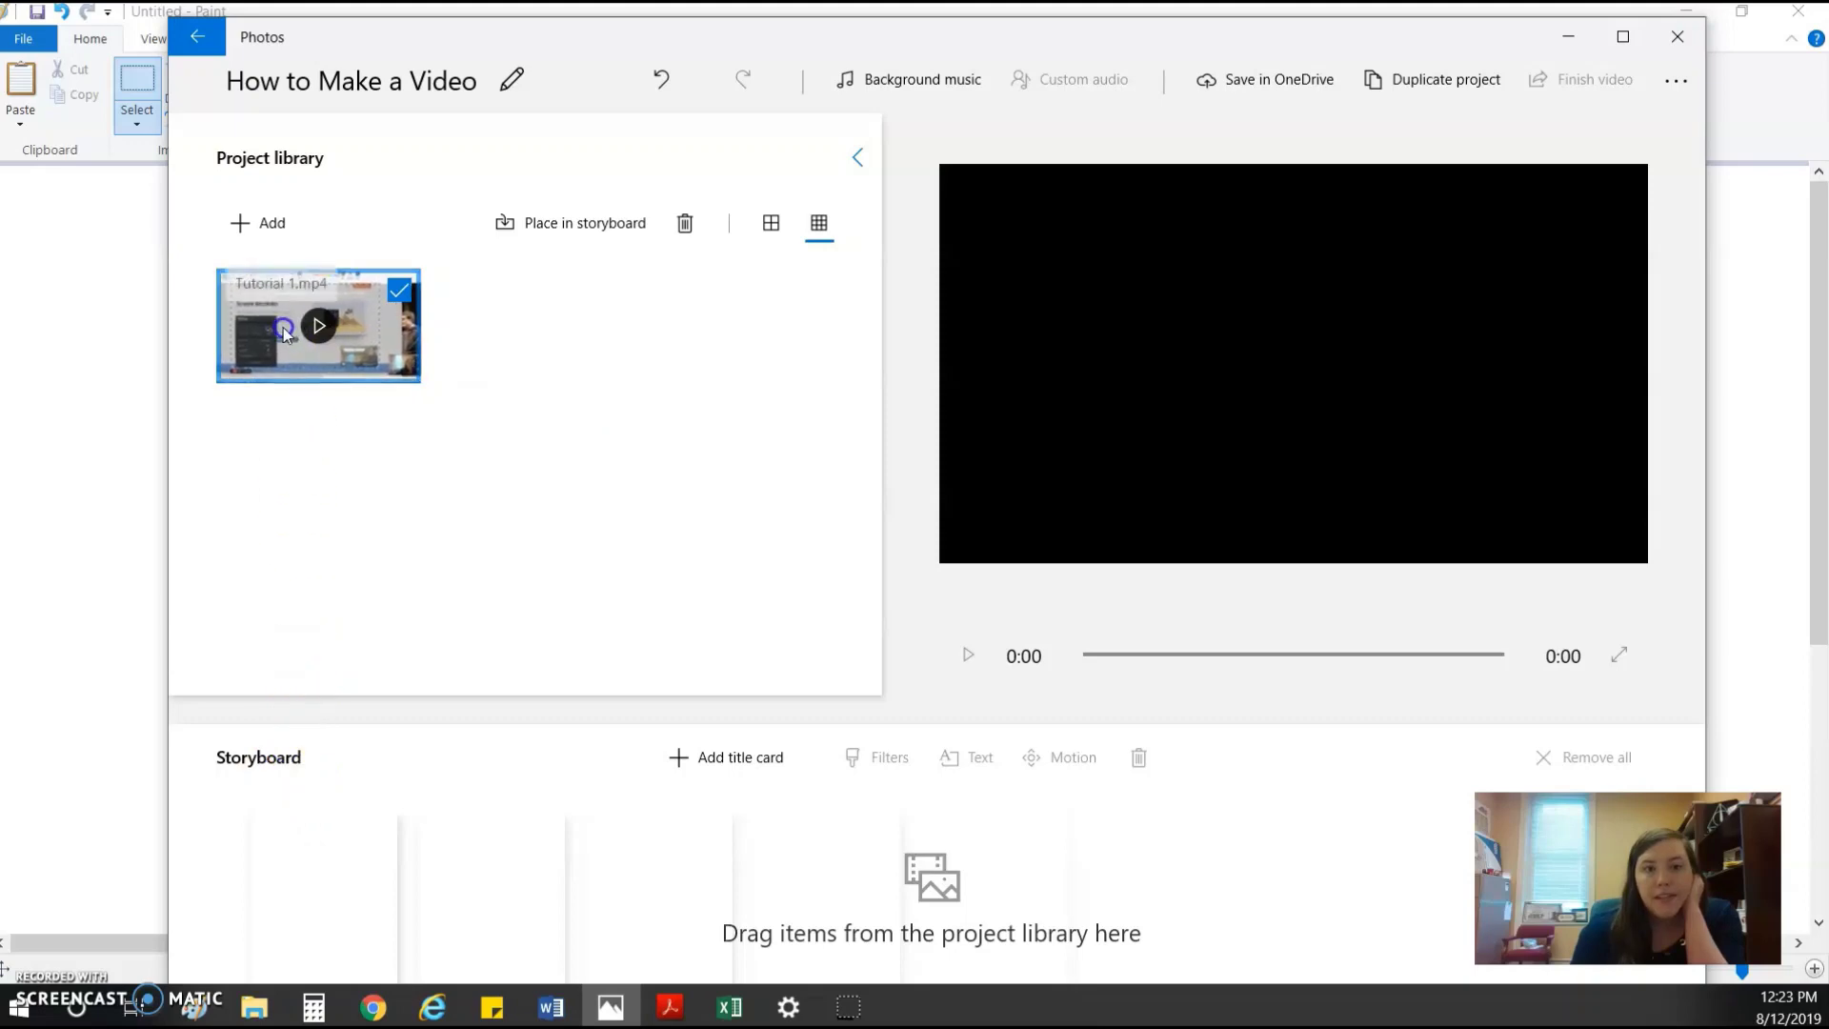
- Put Tutorial 1 on the storyboard, then add Tutorial 3 and place it second
{"action": "left_click_drag", "start_coordinate": [290, 328], "coordinate": [329, 912]}
{"action": "left_click", "coordinate": [255, 224]}
{"action": "left_click", "coordinate": [246, 269]}
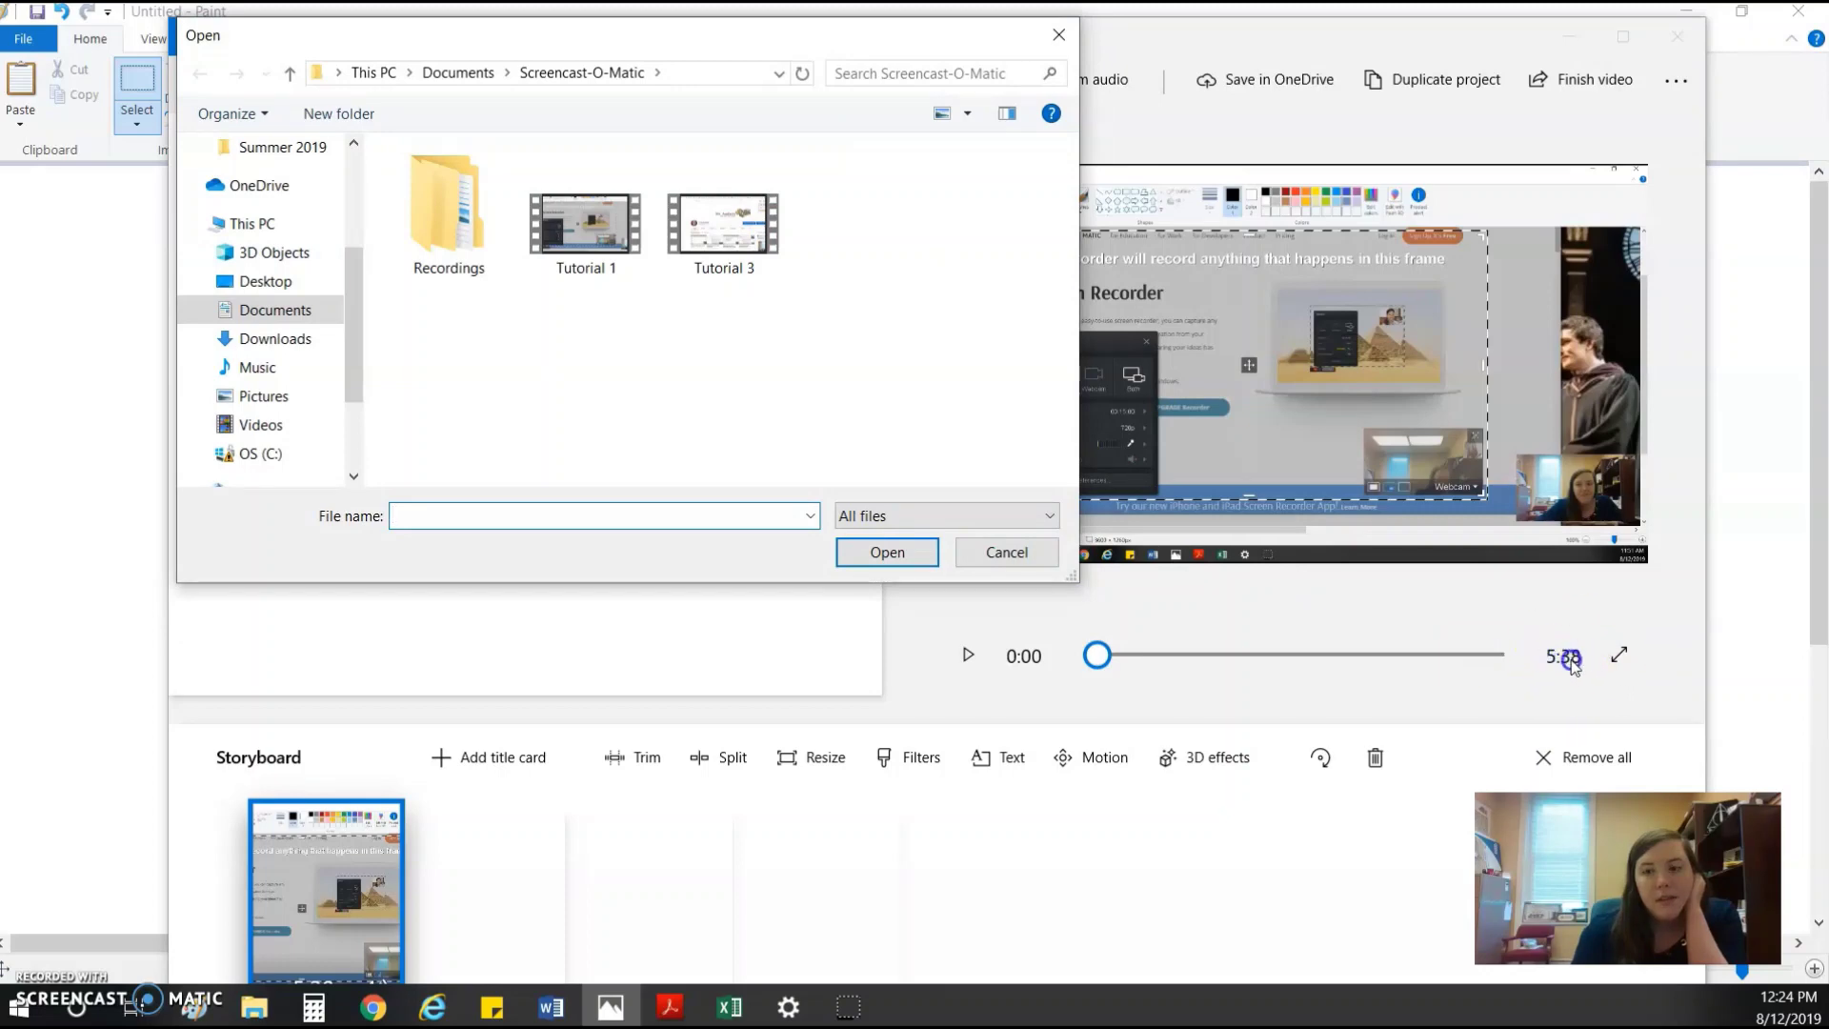
{"action": "double_click", "coordinate": [725, 246]}
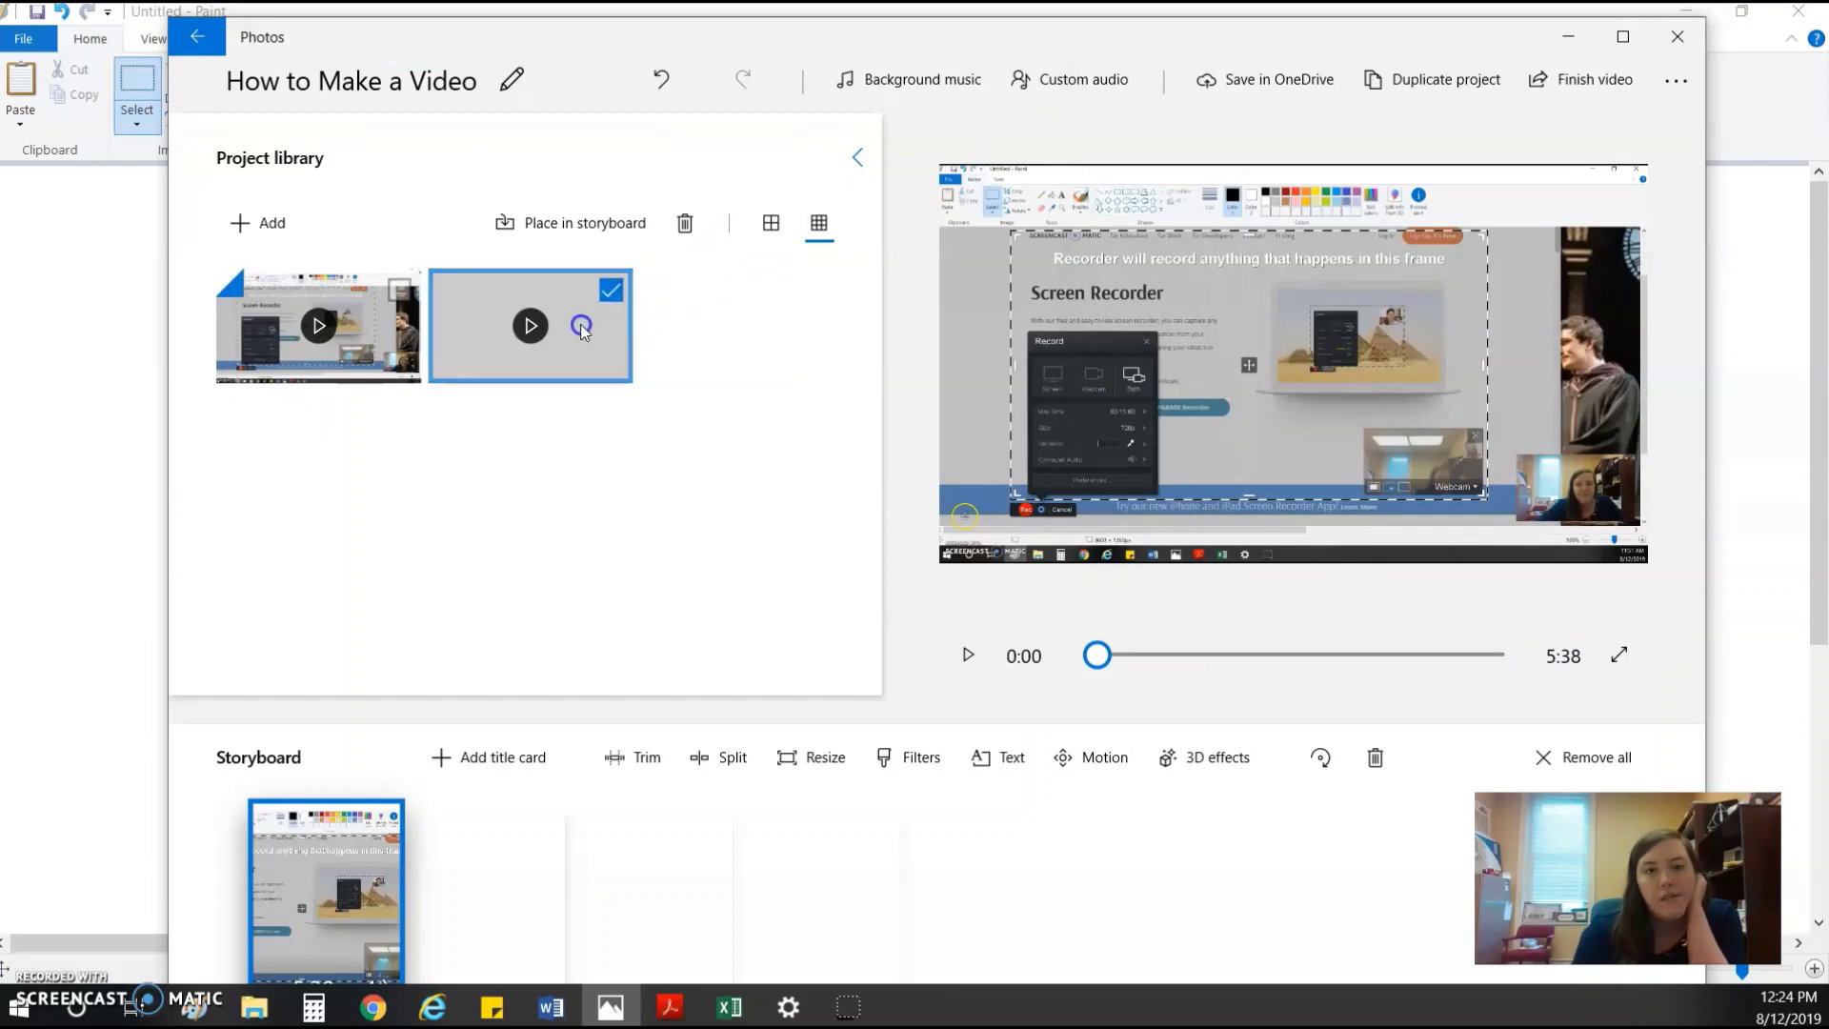
{"action": "left_click_drag", "start_coordinate": [558, 314], "coordinate": [526, 929]}
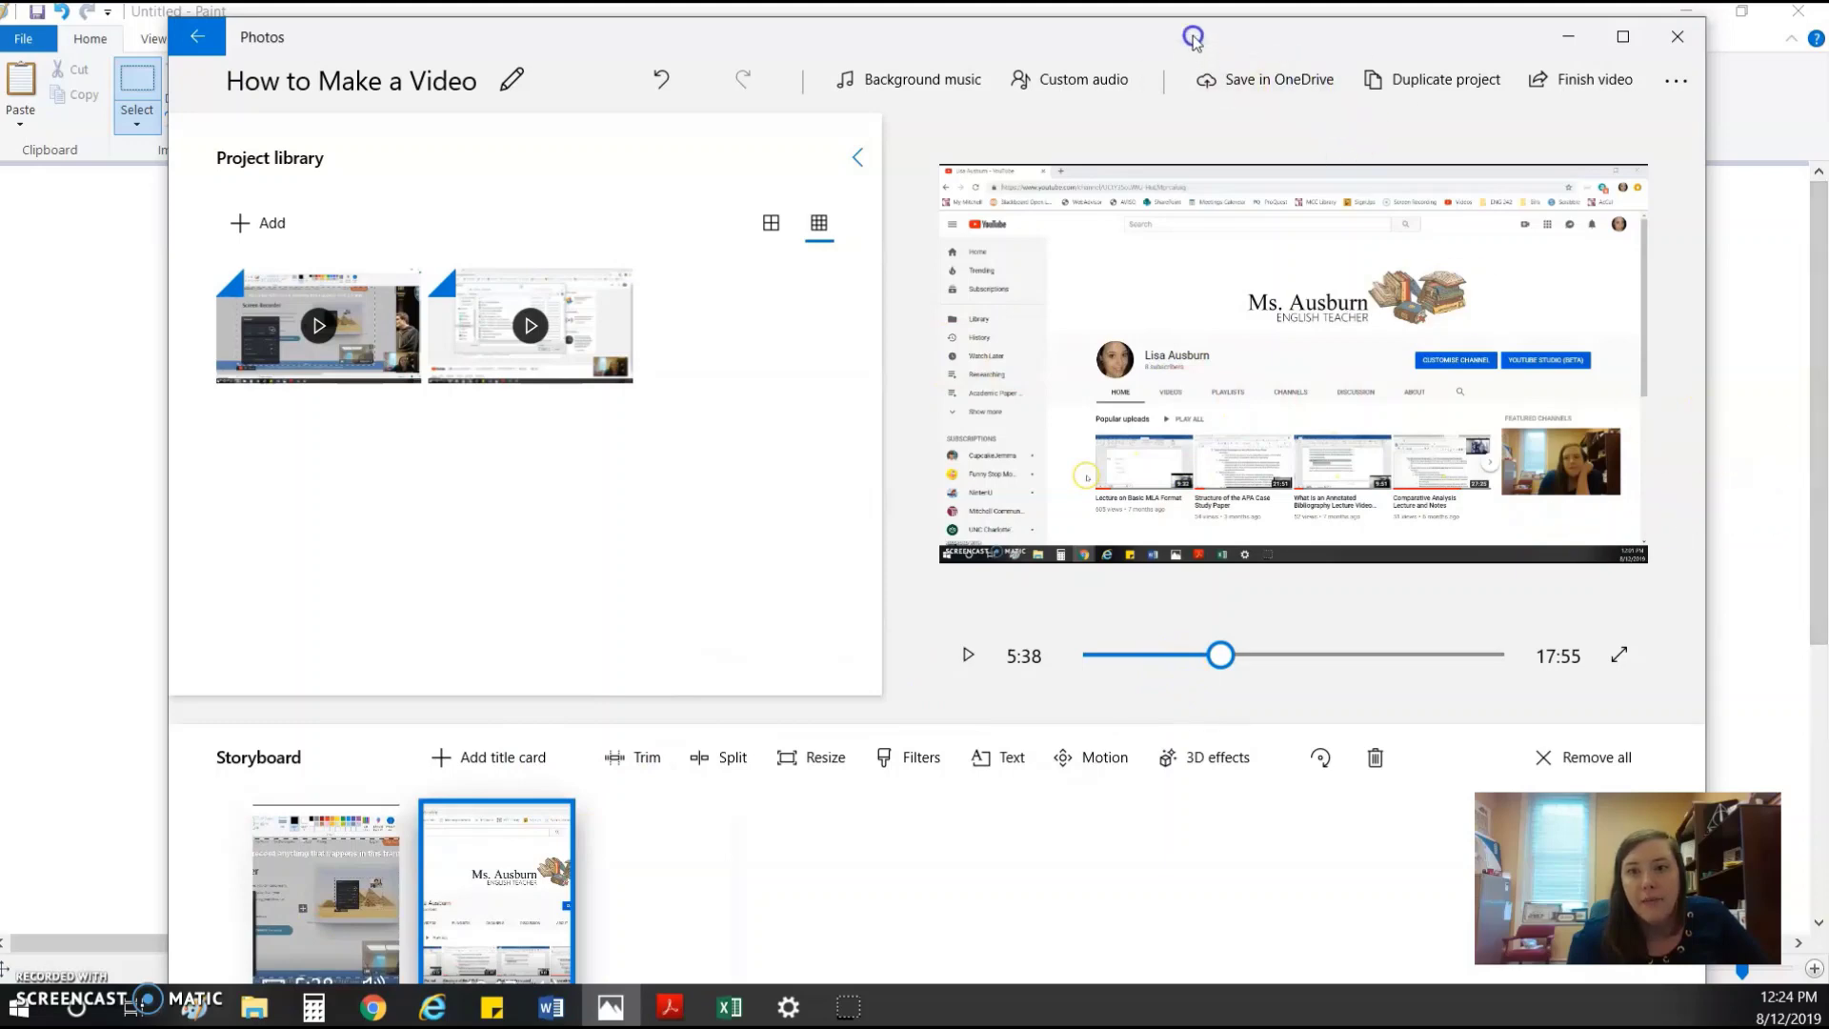
- Reorder the storyboard clips, leaving the 5:38 clip first and the 12:17 clip second
{"action": "left_click_drag", "start_coordinate": [1194, 36], "coordinate": [1196, 21]}
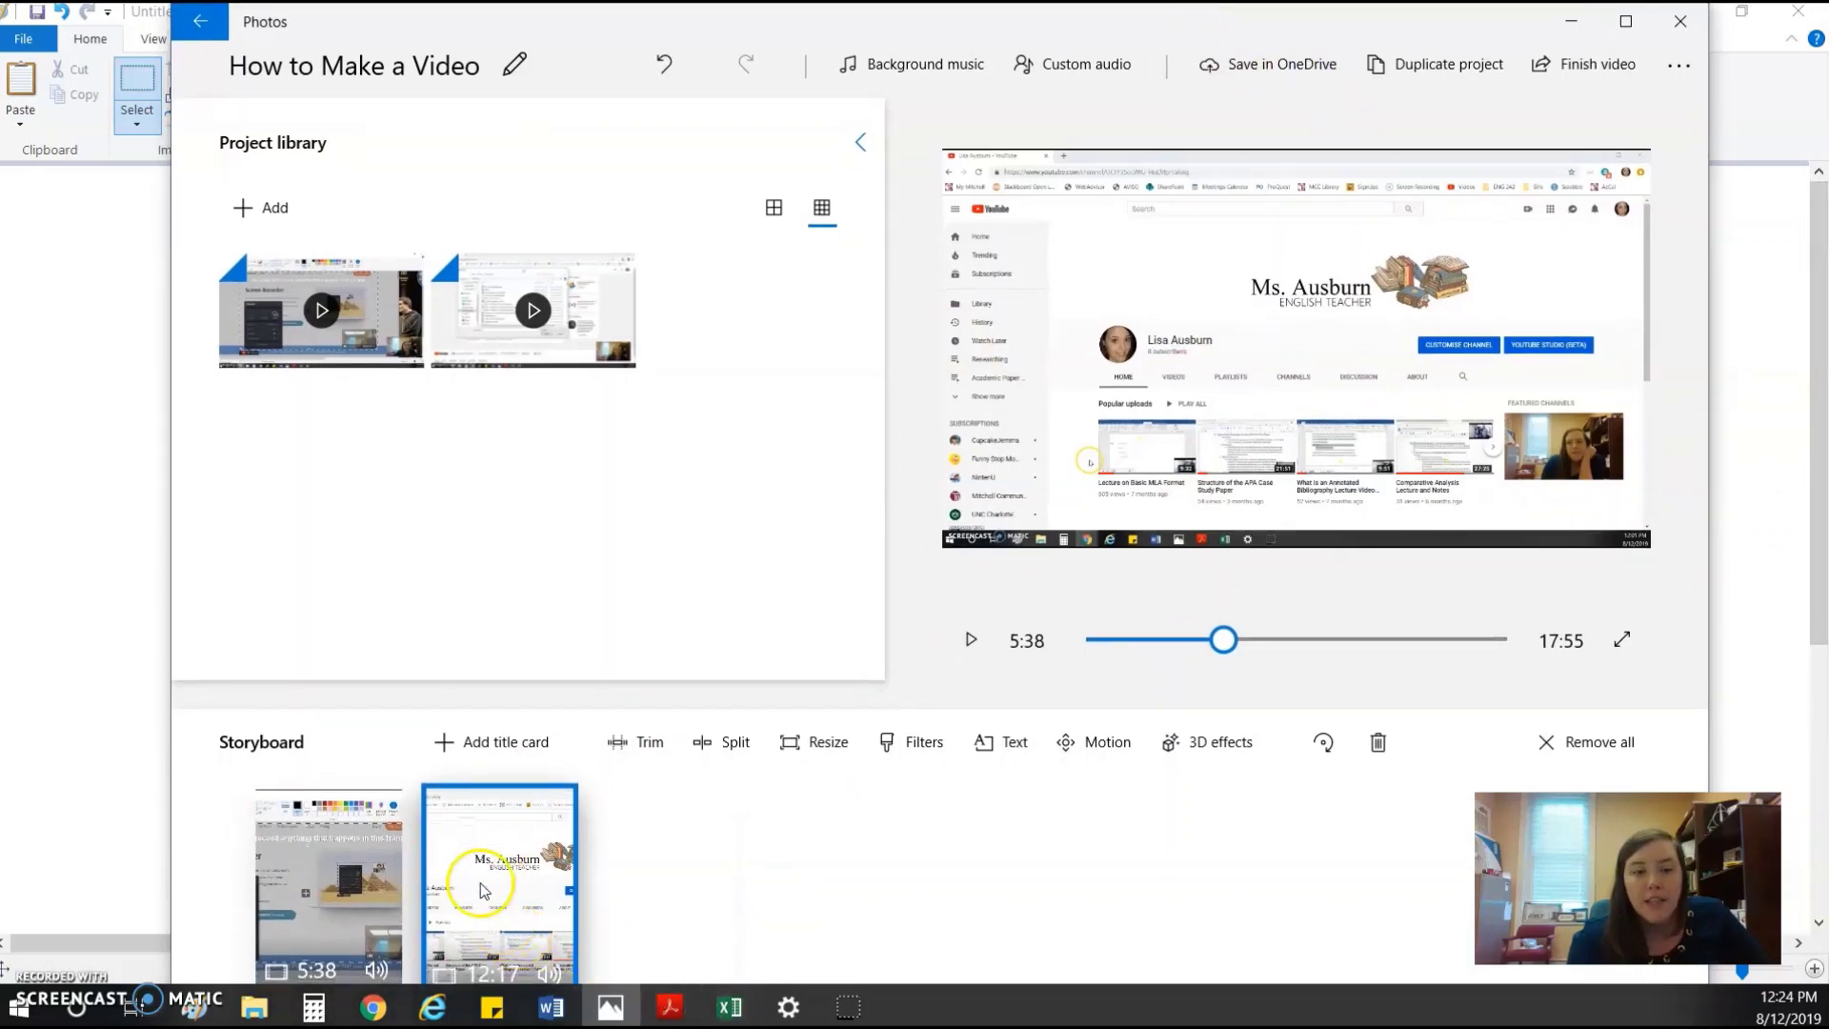
{"action": "left_click_drag", "start_coordinate": [479, 879], "coordinate": [354, 910]}
{"action": "left_click_drag", "start_coordinate": [492, 922], "coordinate": [334, 899]}
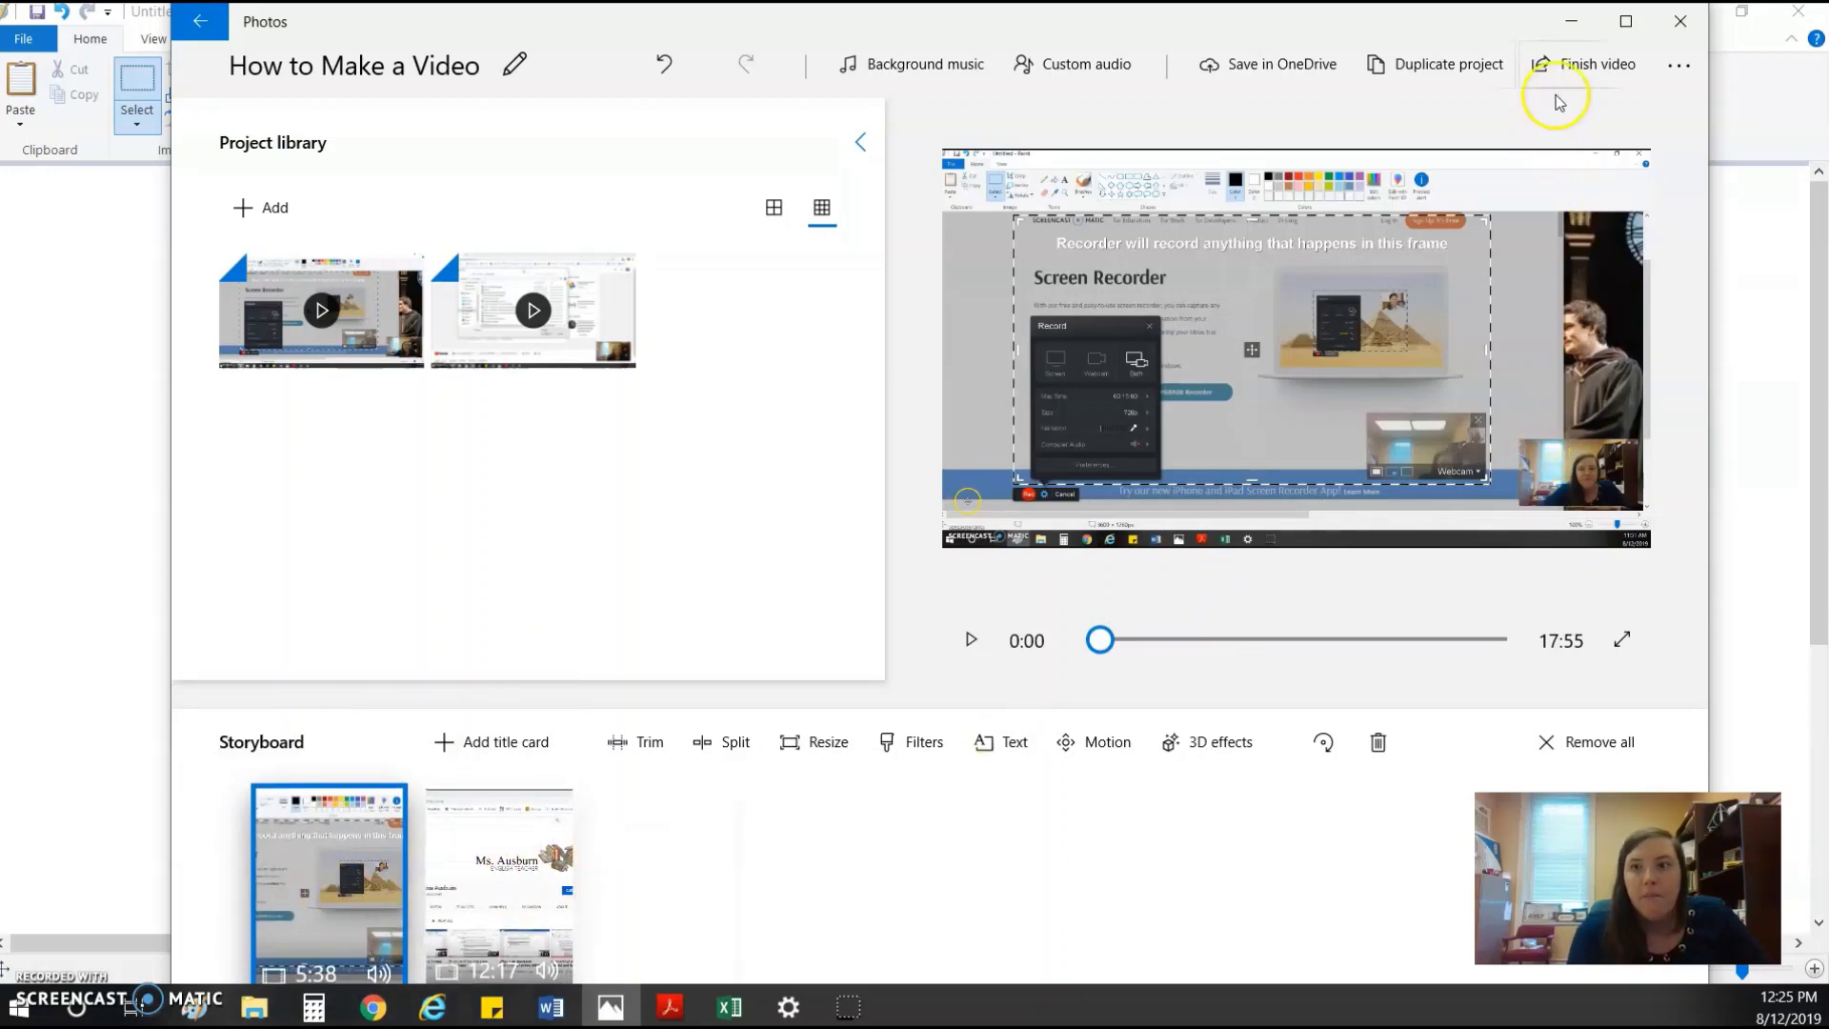
- Finish the video and export it at High 1080p quality
{"action": "left_click", "coordinate": [1570, 65]}
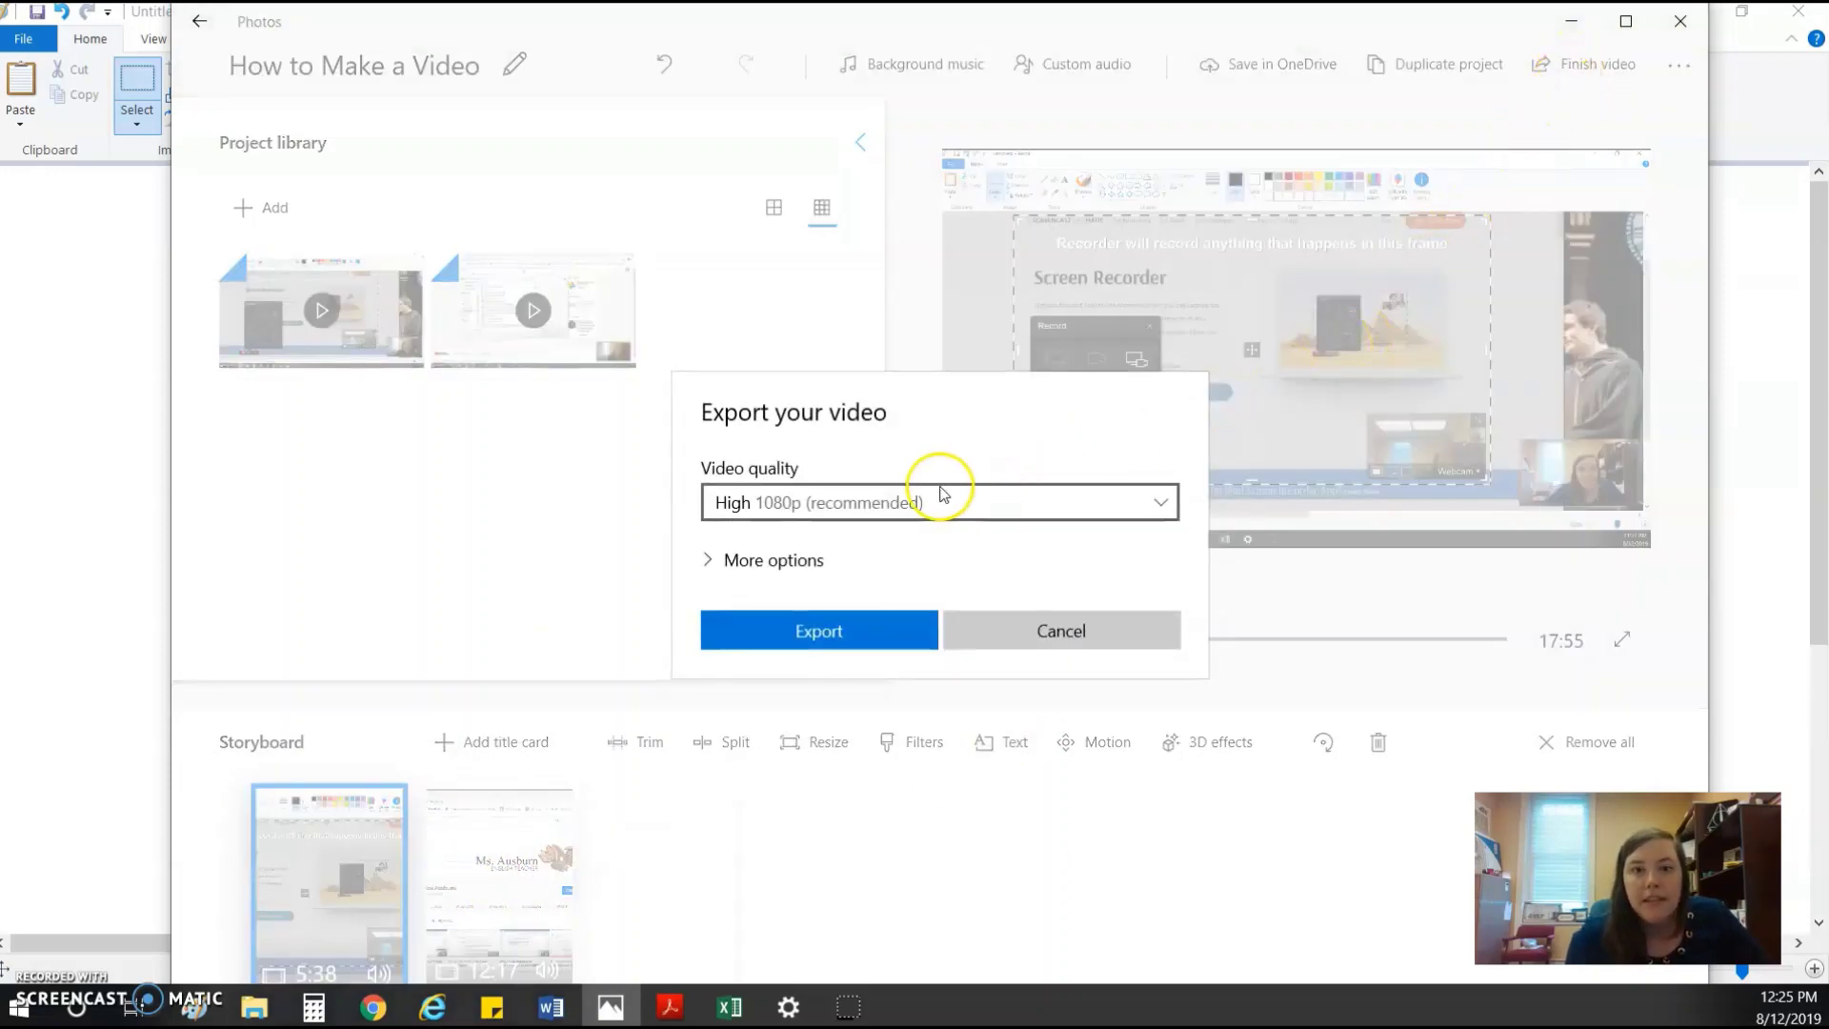
{"action": "left_click", "coordinate": [762, 501]}
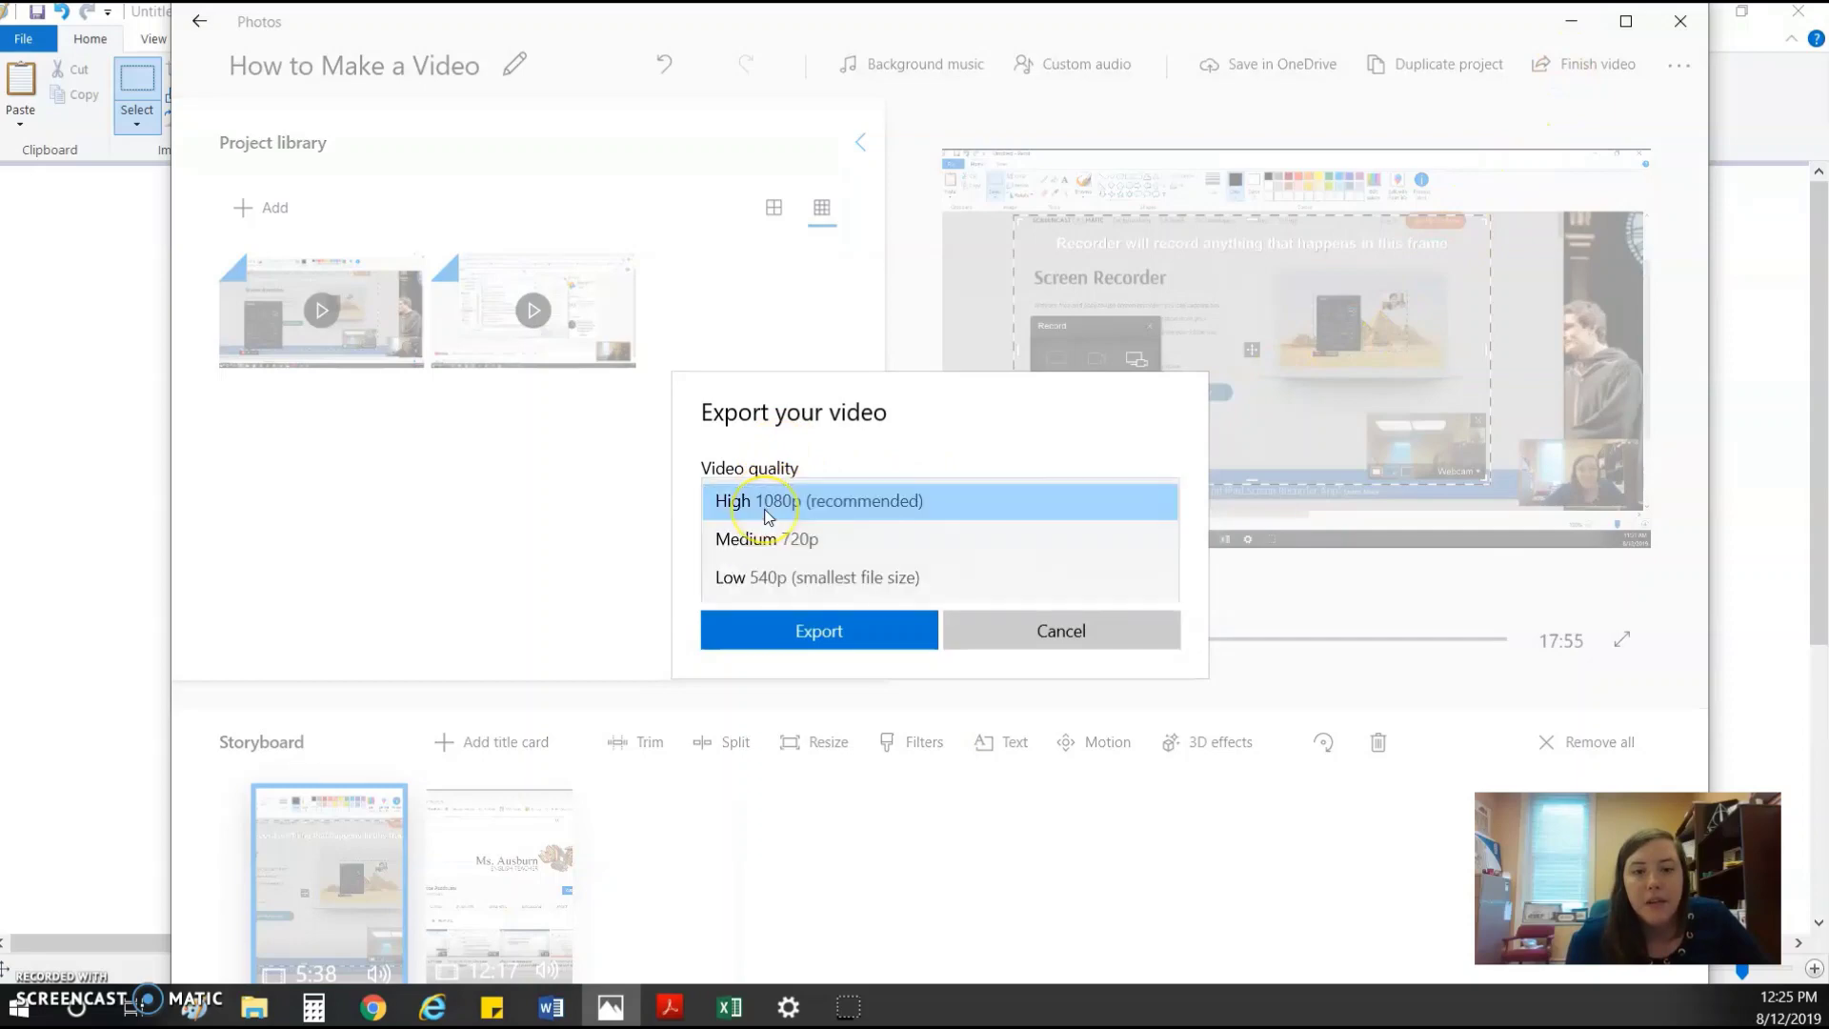
{"action": "left_click", "coordinate": [977, 518]}
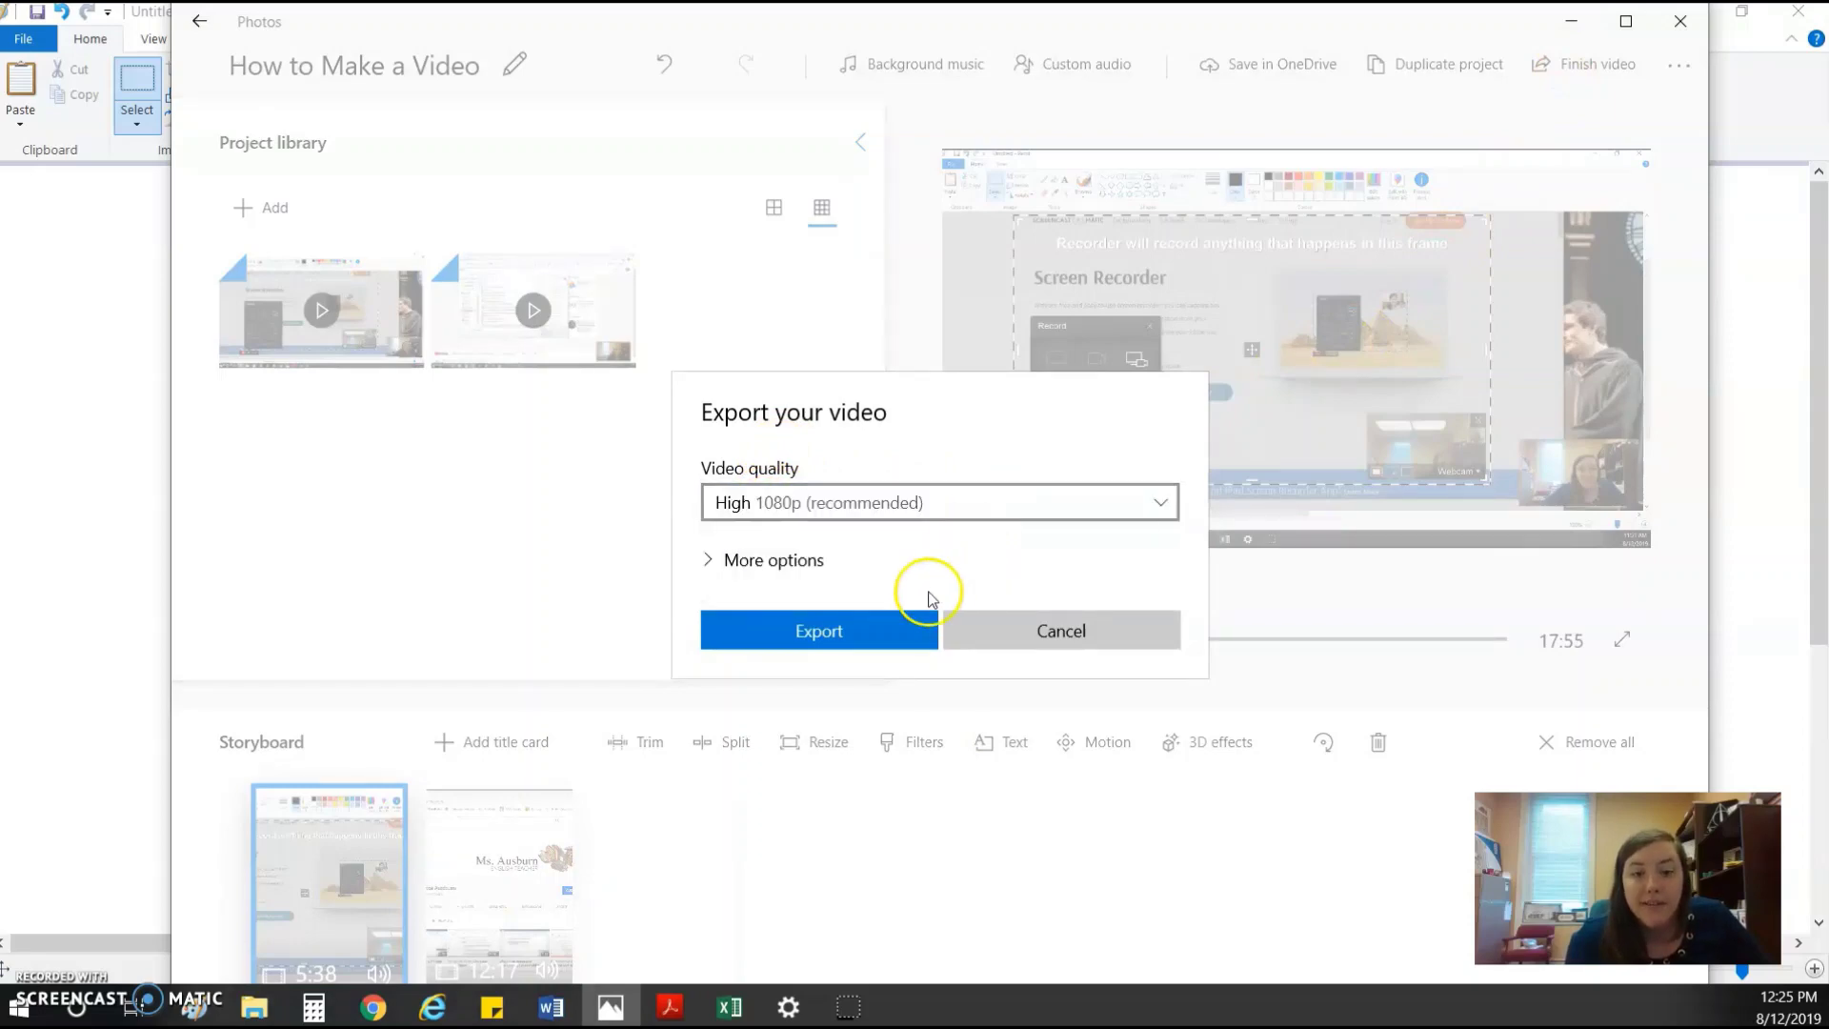
{"action": "left_click", "coordinate": [878, 629]}
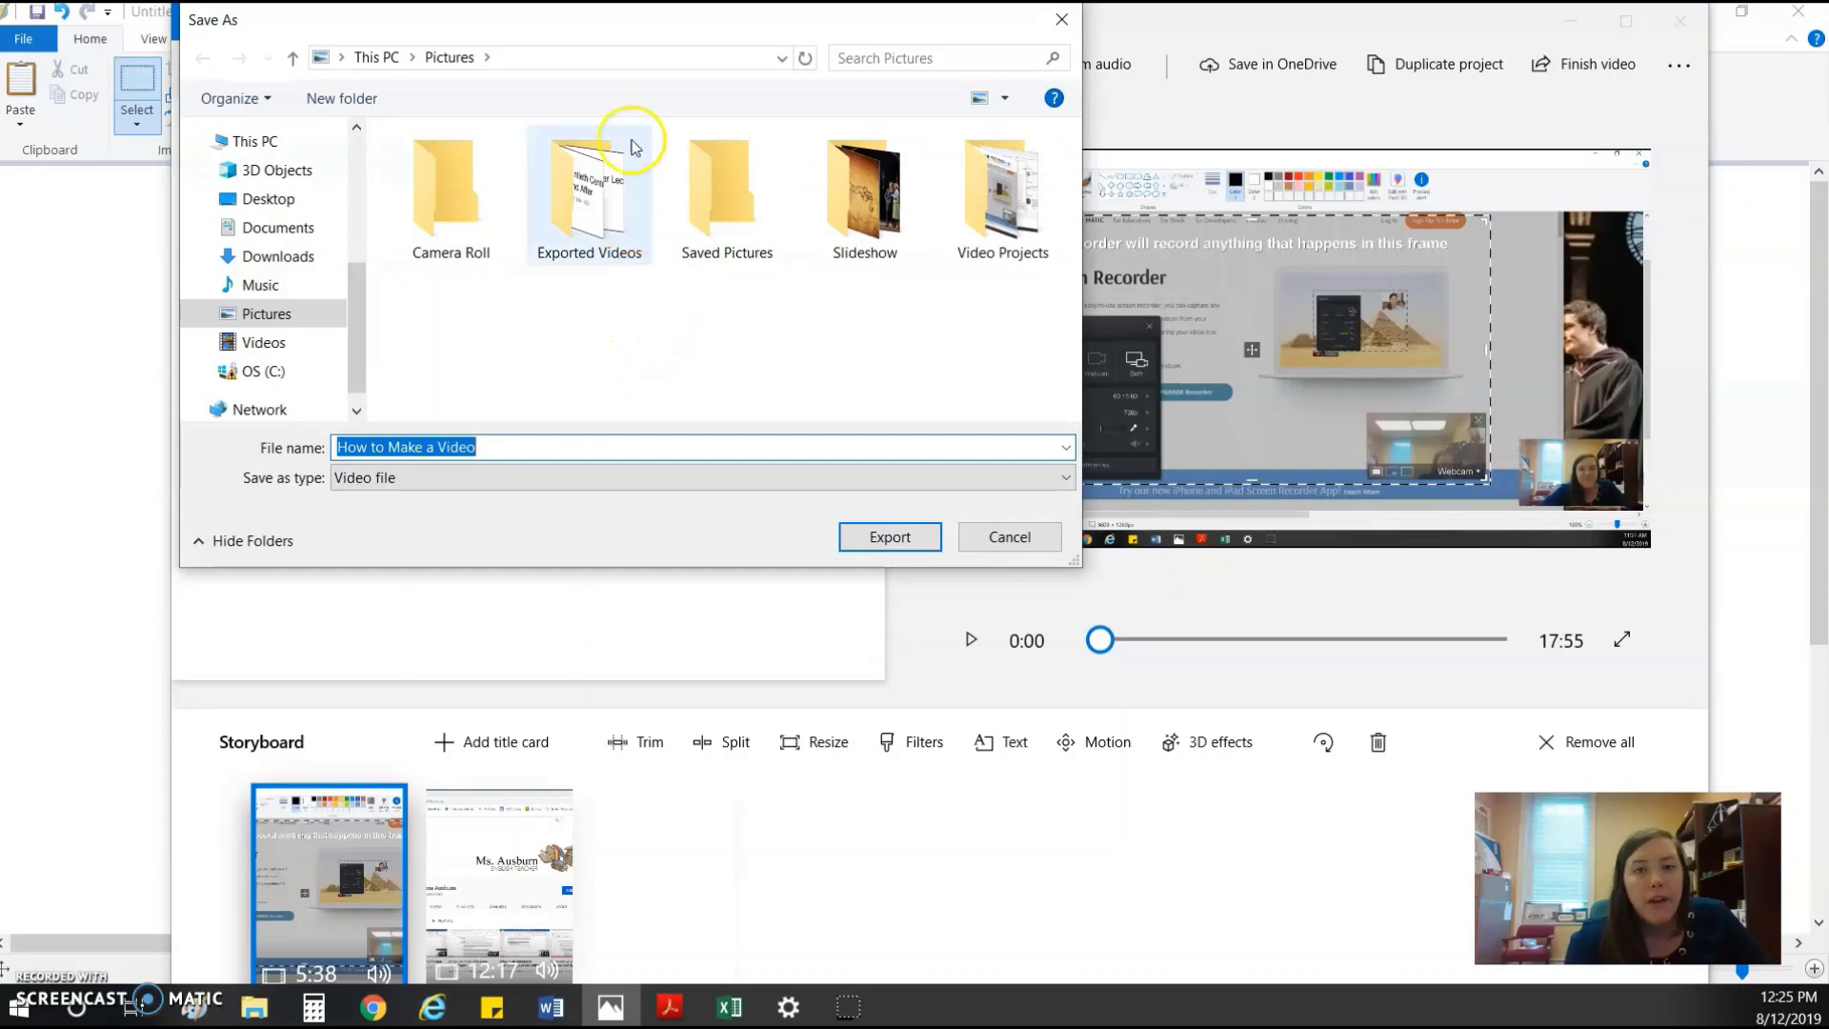
- Save the export as 'How to Make a Video Full' in the Screencast-O-Matic folder
{"action": "left_click_drag", "start_coordinate": [640, 35], "coordinate": [716, 108]}
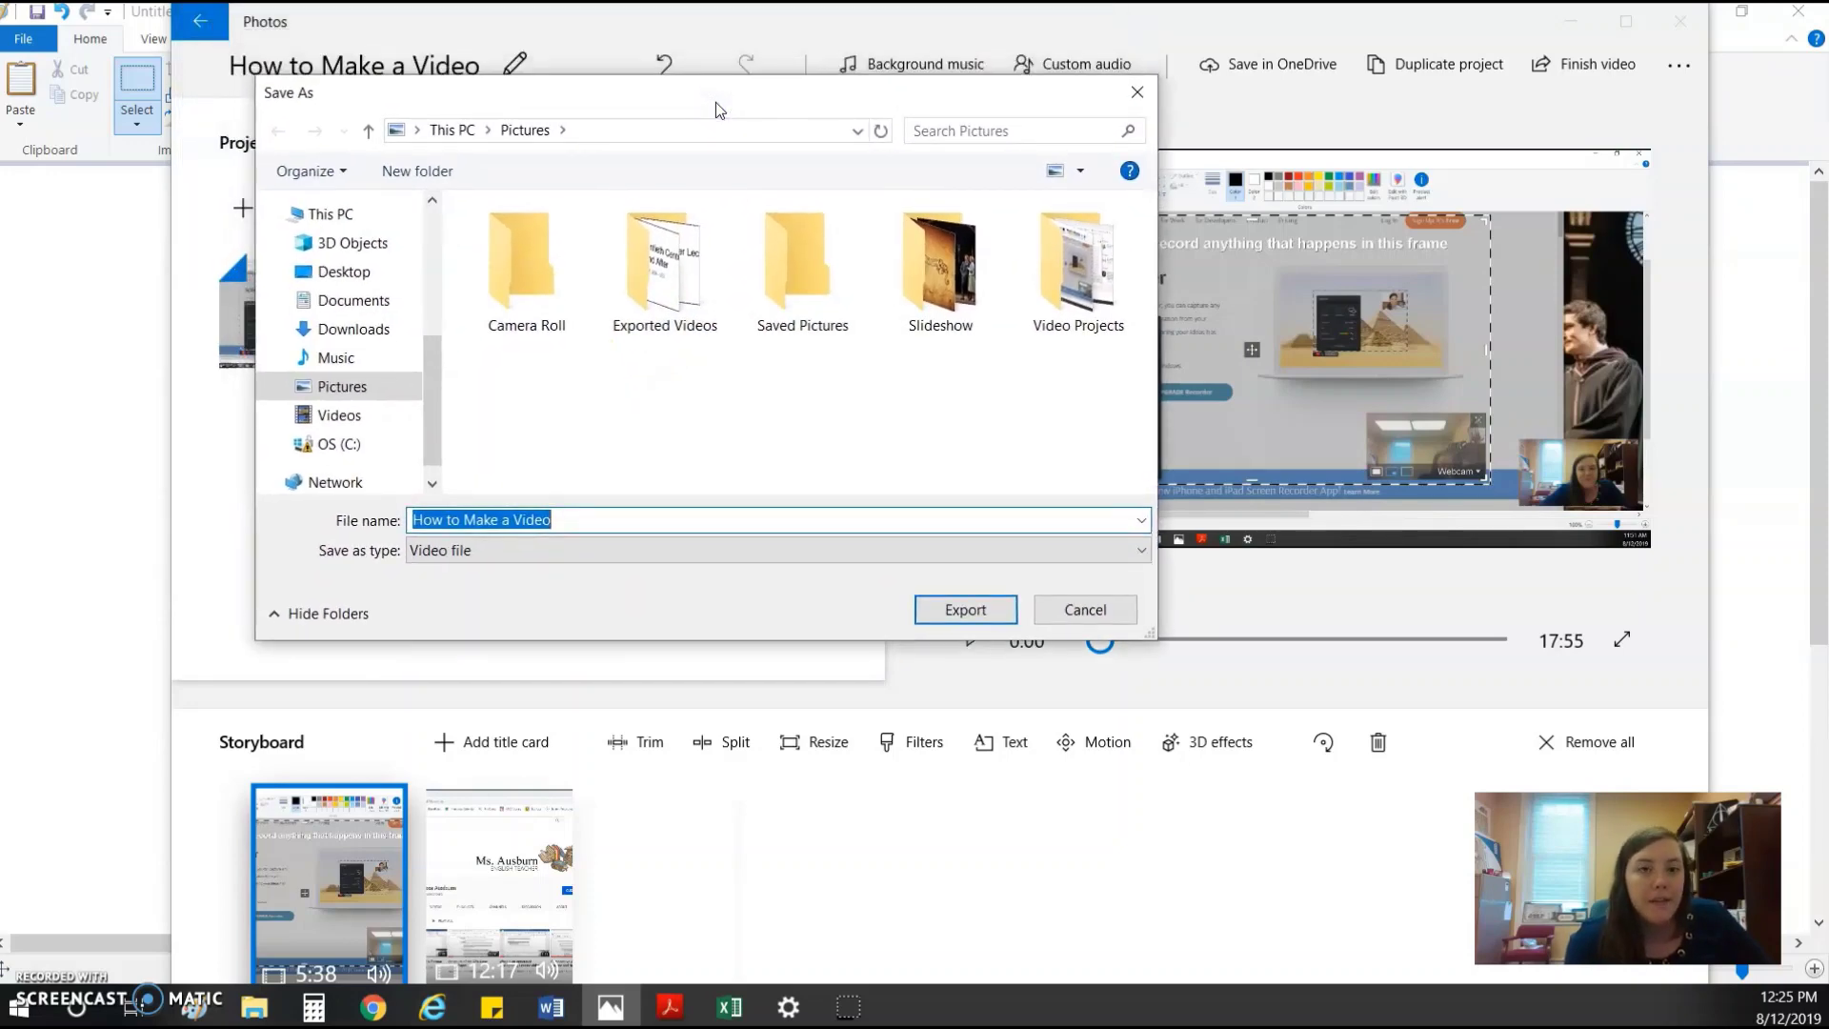
{"action": "scroll", "coordinate": [315, 376], "scroll_direction": "up", "scroll_amount": 4}
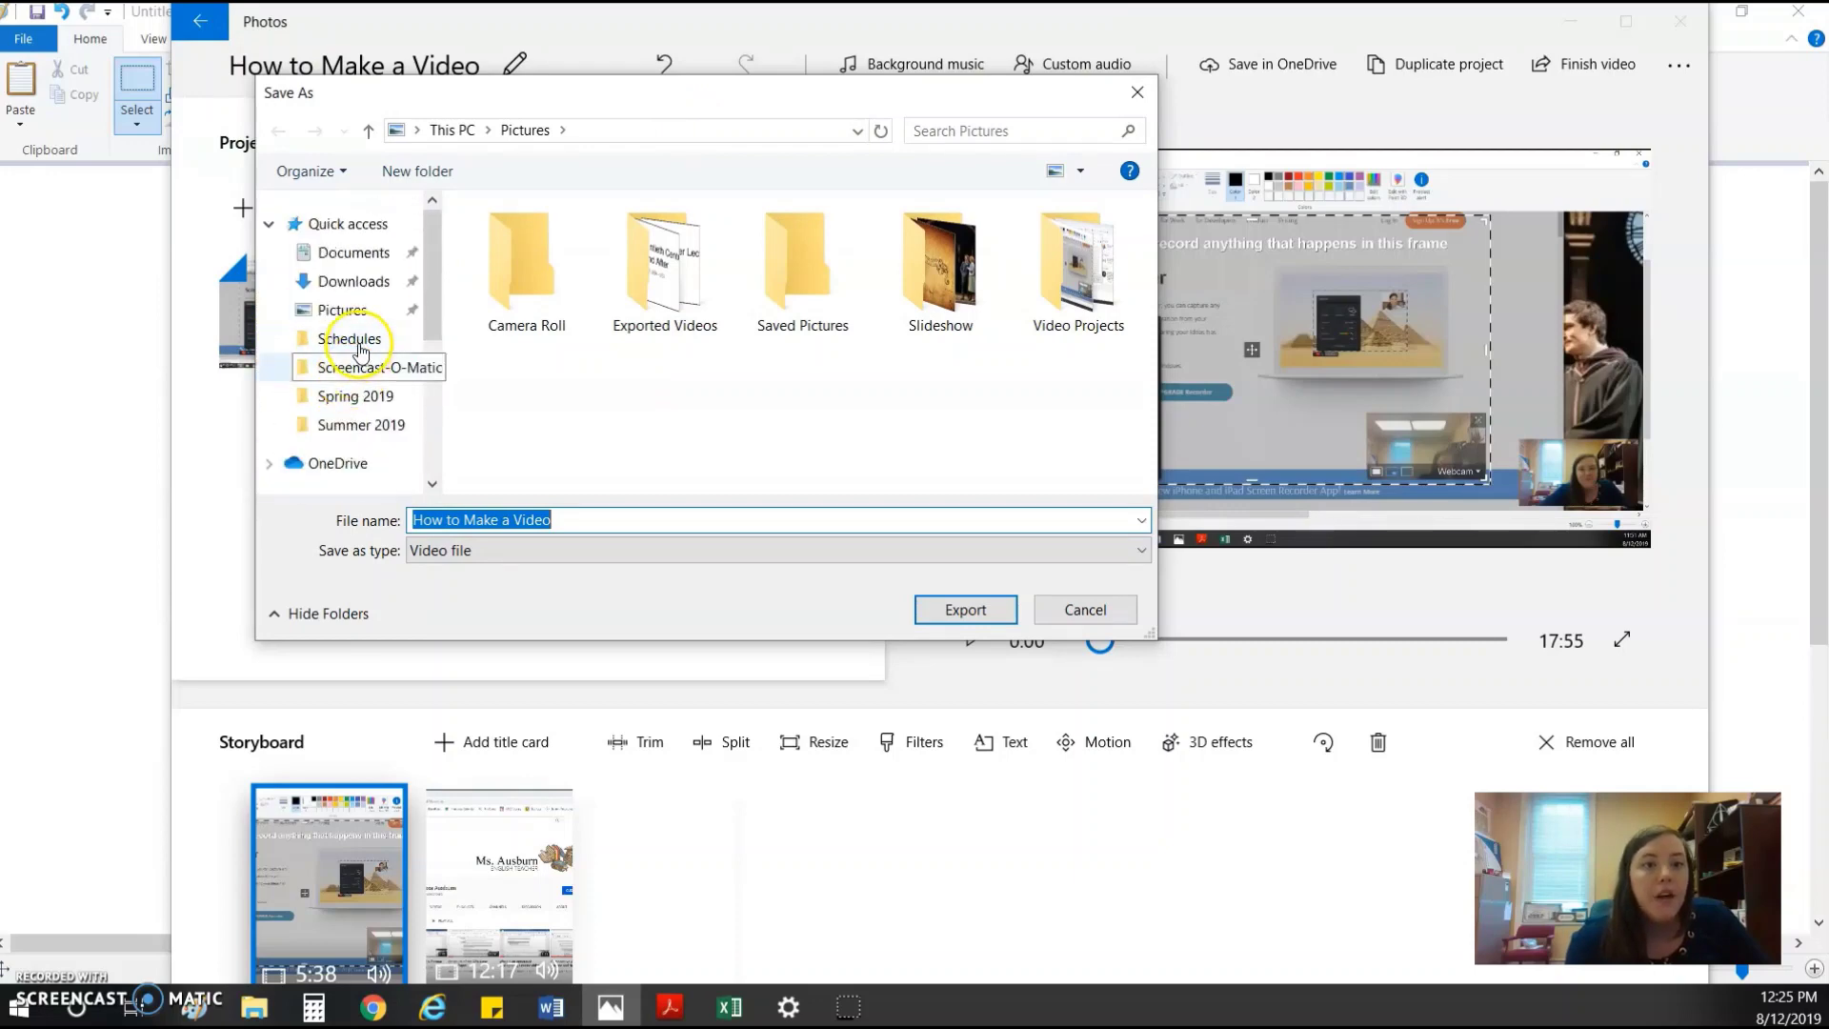
{"action": "left_click", "coordinate": [354, 370]}
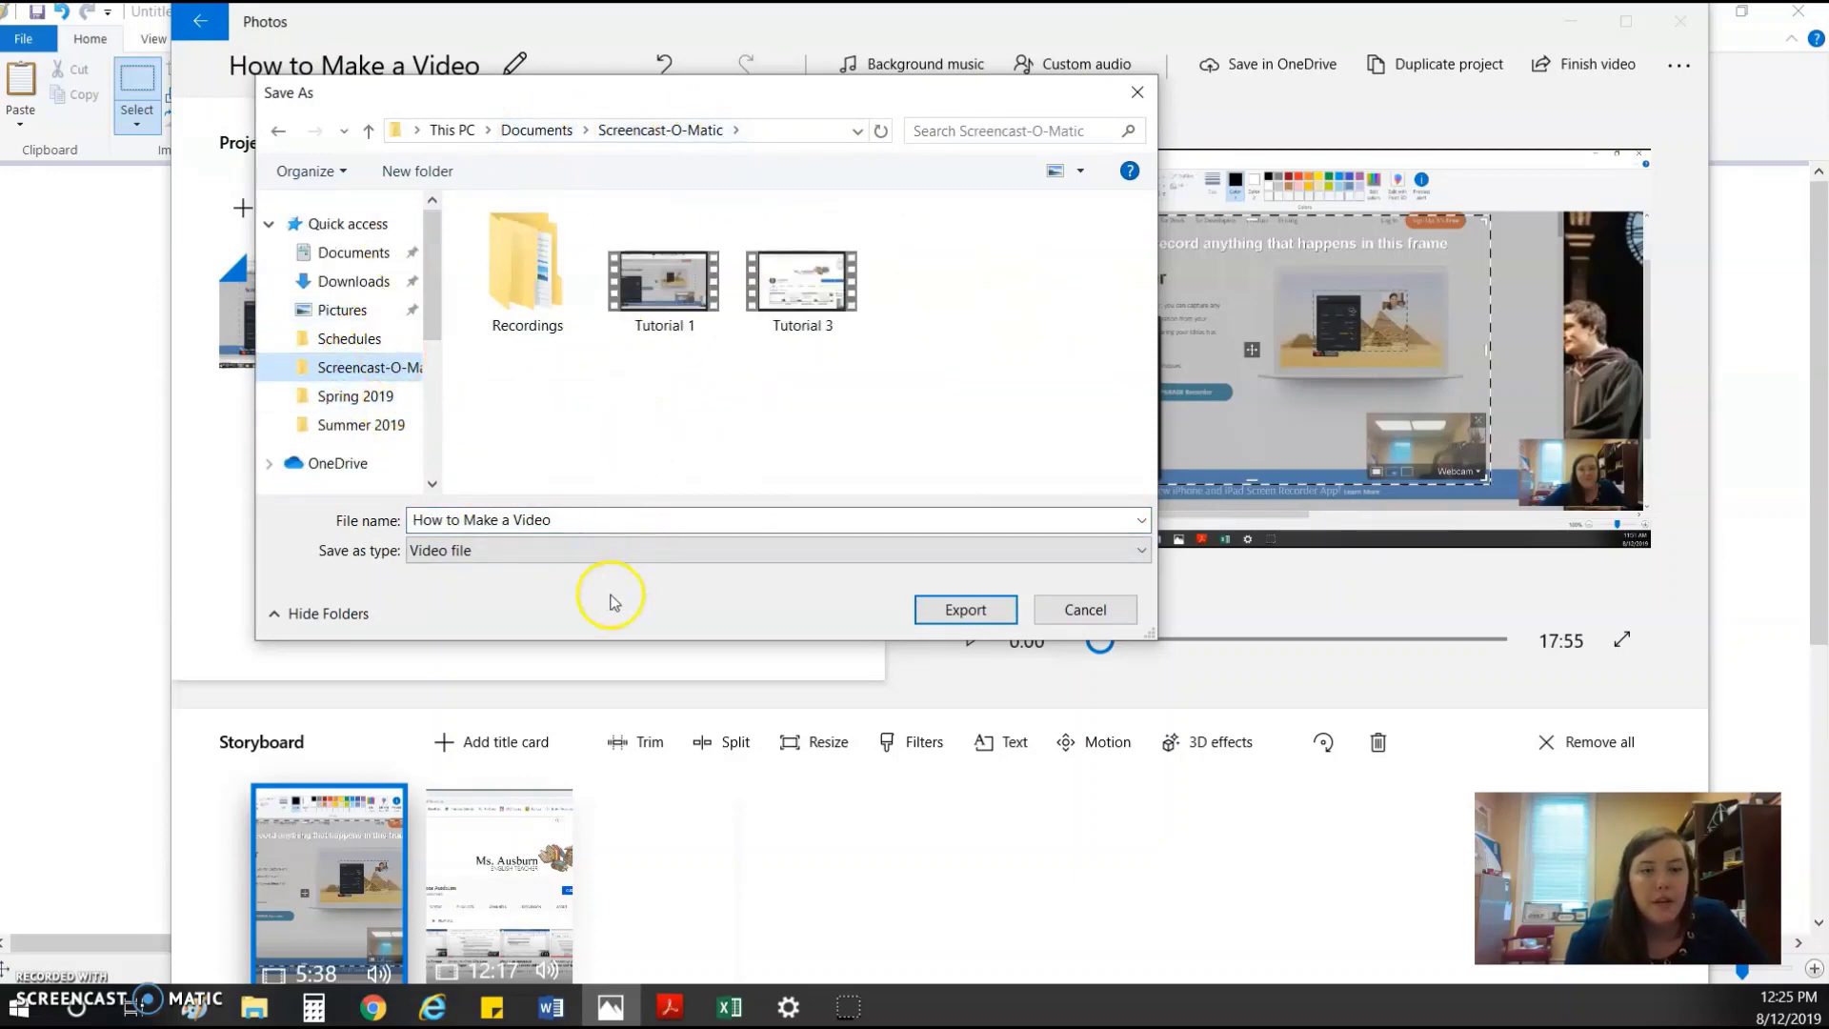
{"action": "left_click", "coordinate": [603, 515]}
{"action": "left_click", "coordinate": [610, 515]}
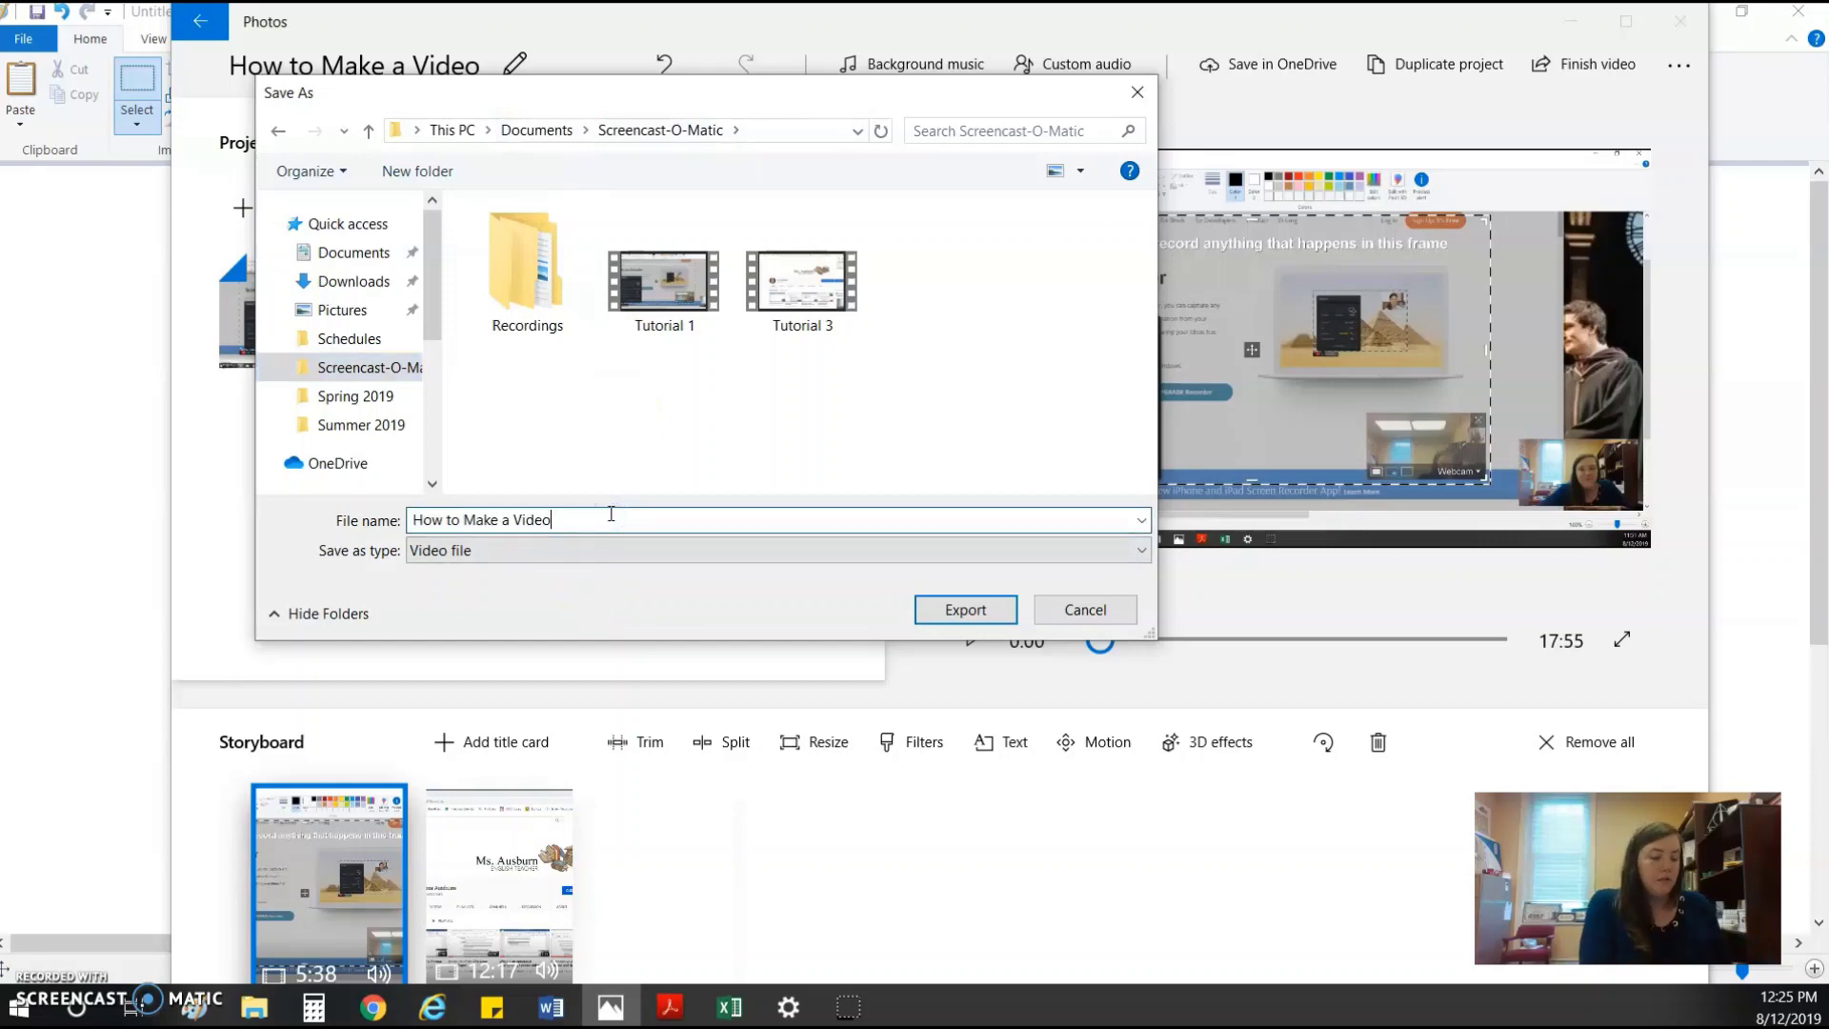
{"action": "type", "text": "Full"}
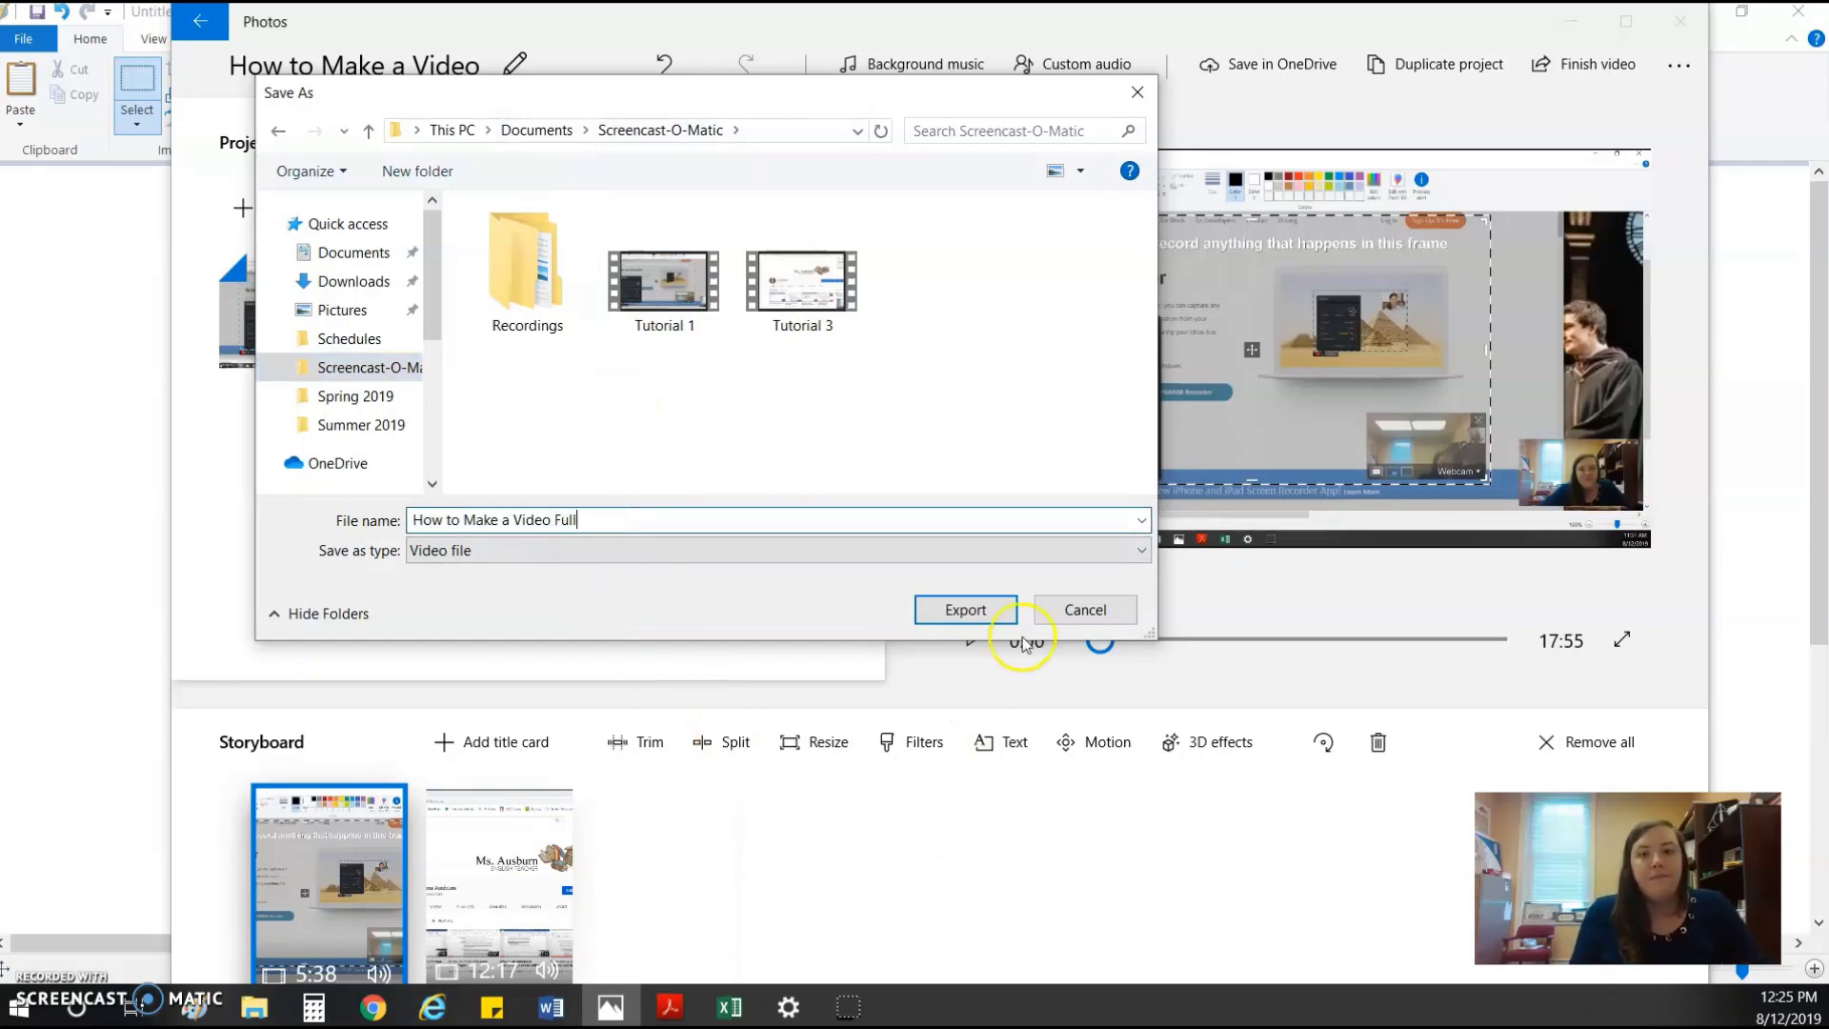
{"action": "left_click", "coordinate": [970, 611]}
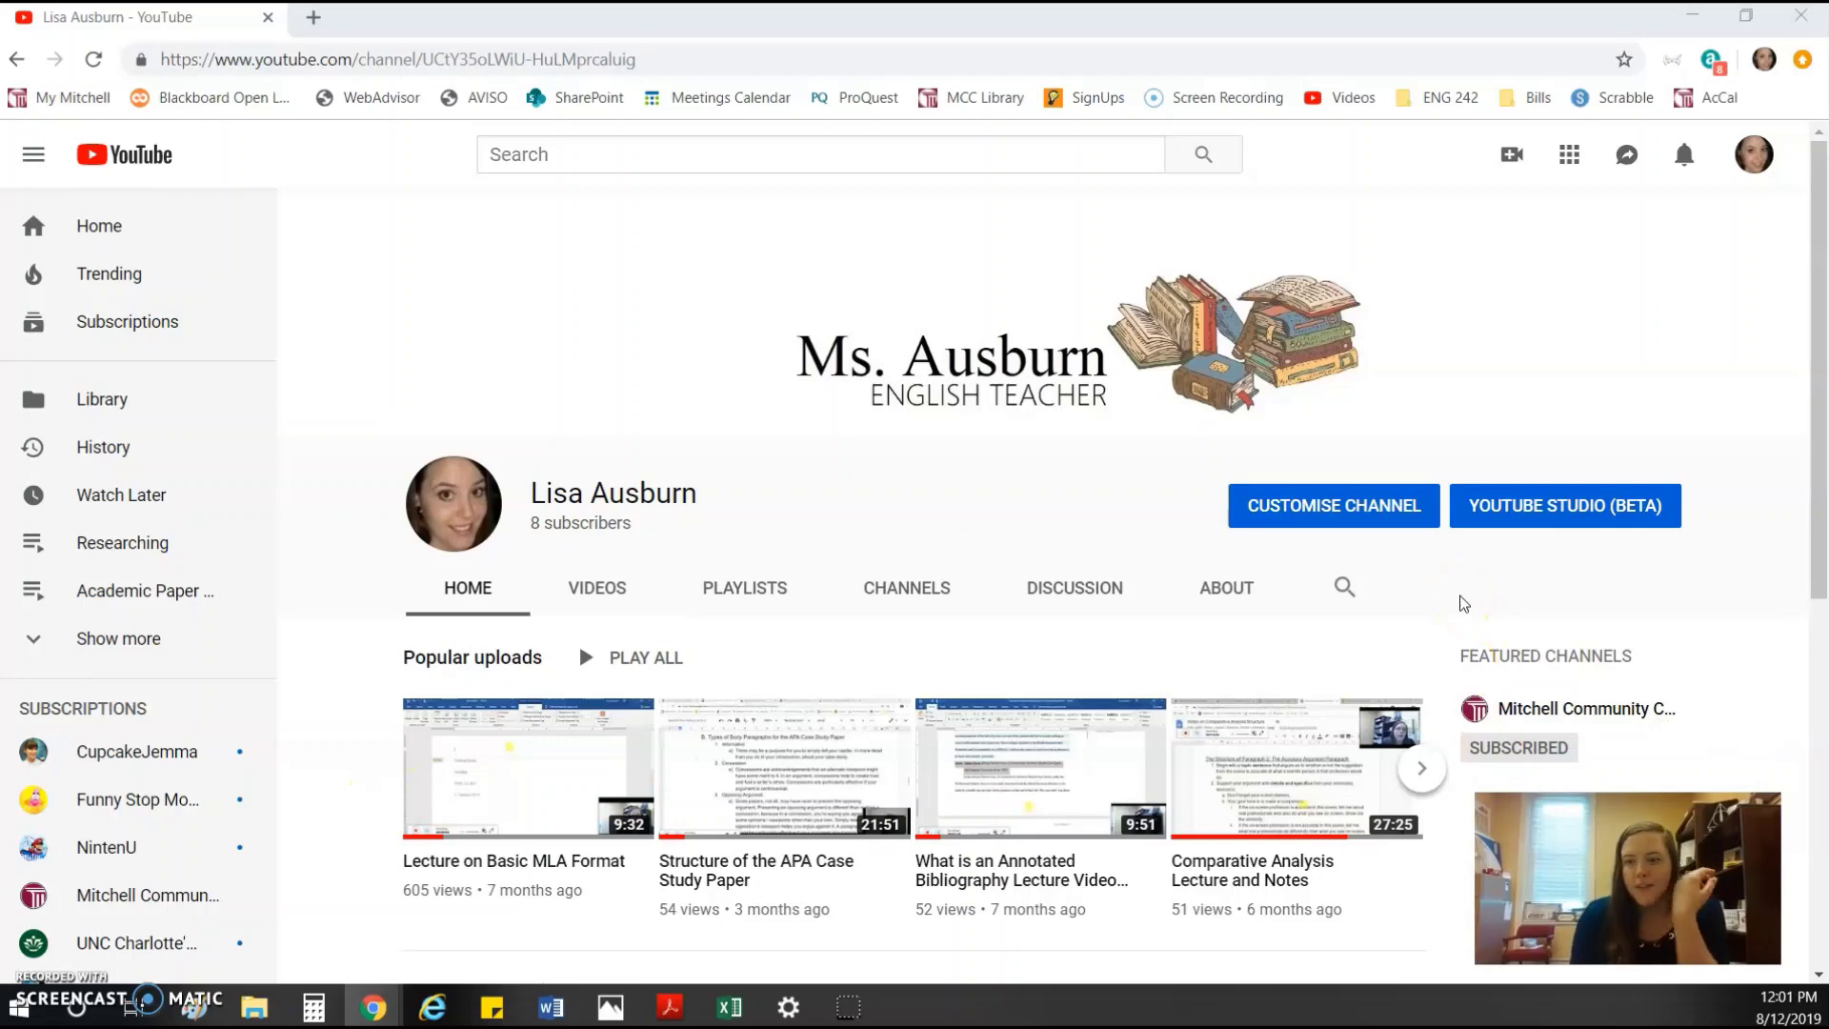
- Open the Create (camera) menu on the YouTube channel page
{"action": "mouse_move", "coordinate": [1466, 446]}
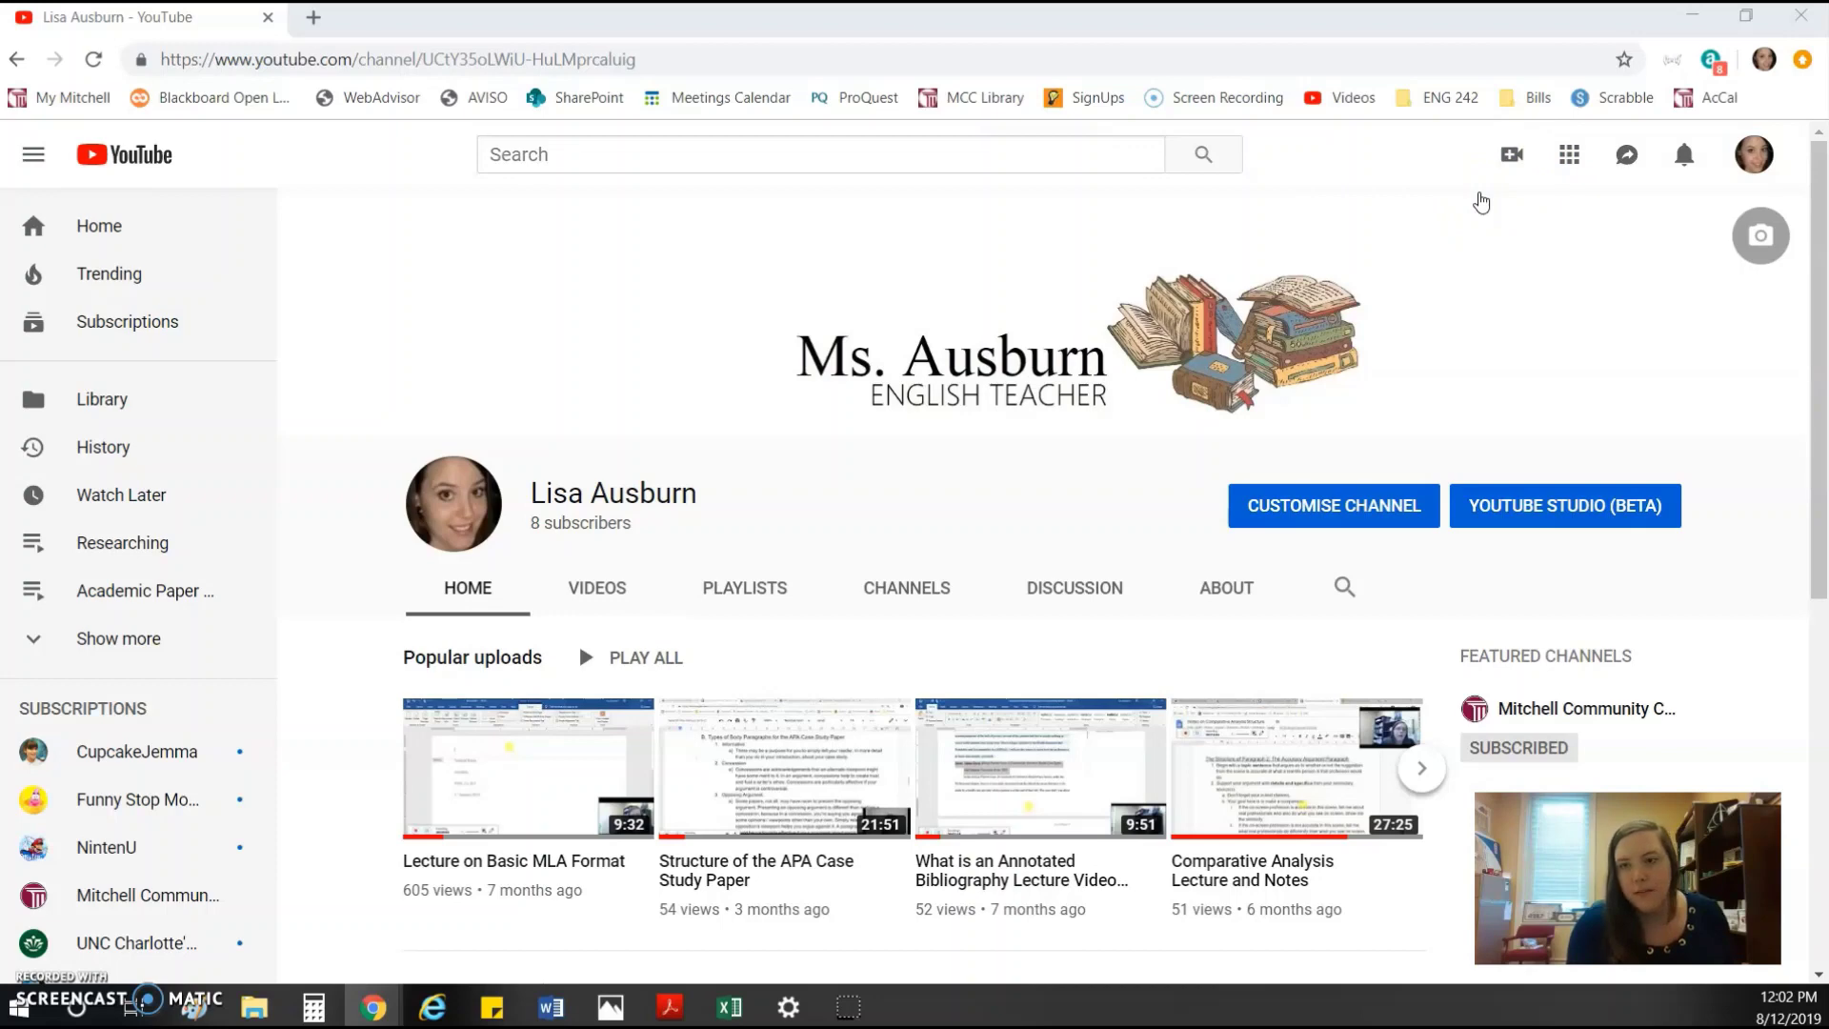
{"action": "left_click", "coordinate": [1512, 157]}
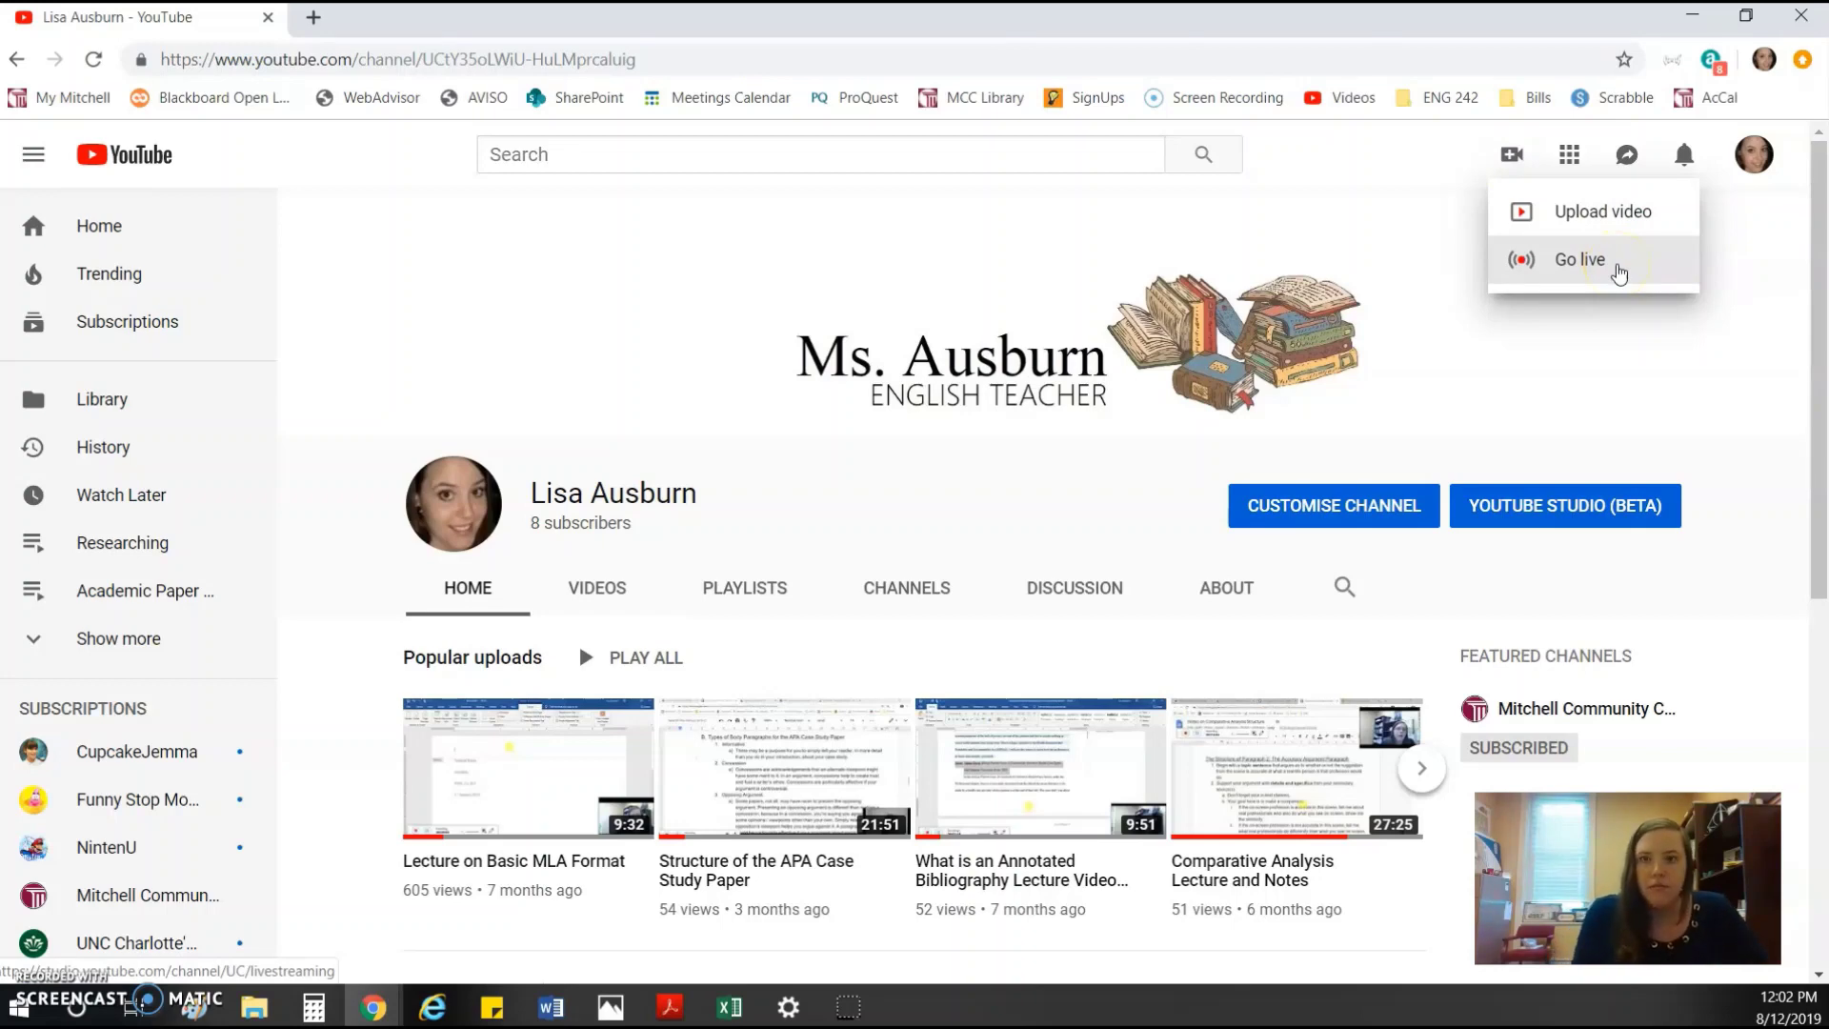
- Choose Upload video from the Create menu to reach the upload page
{"action": "left_click", "coordinate": [1620, 219]}
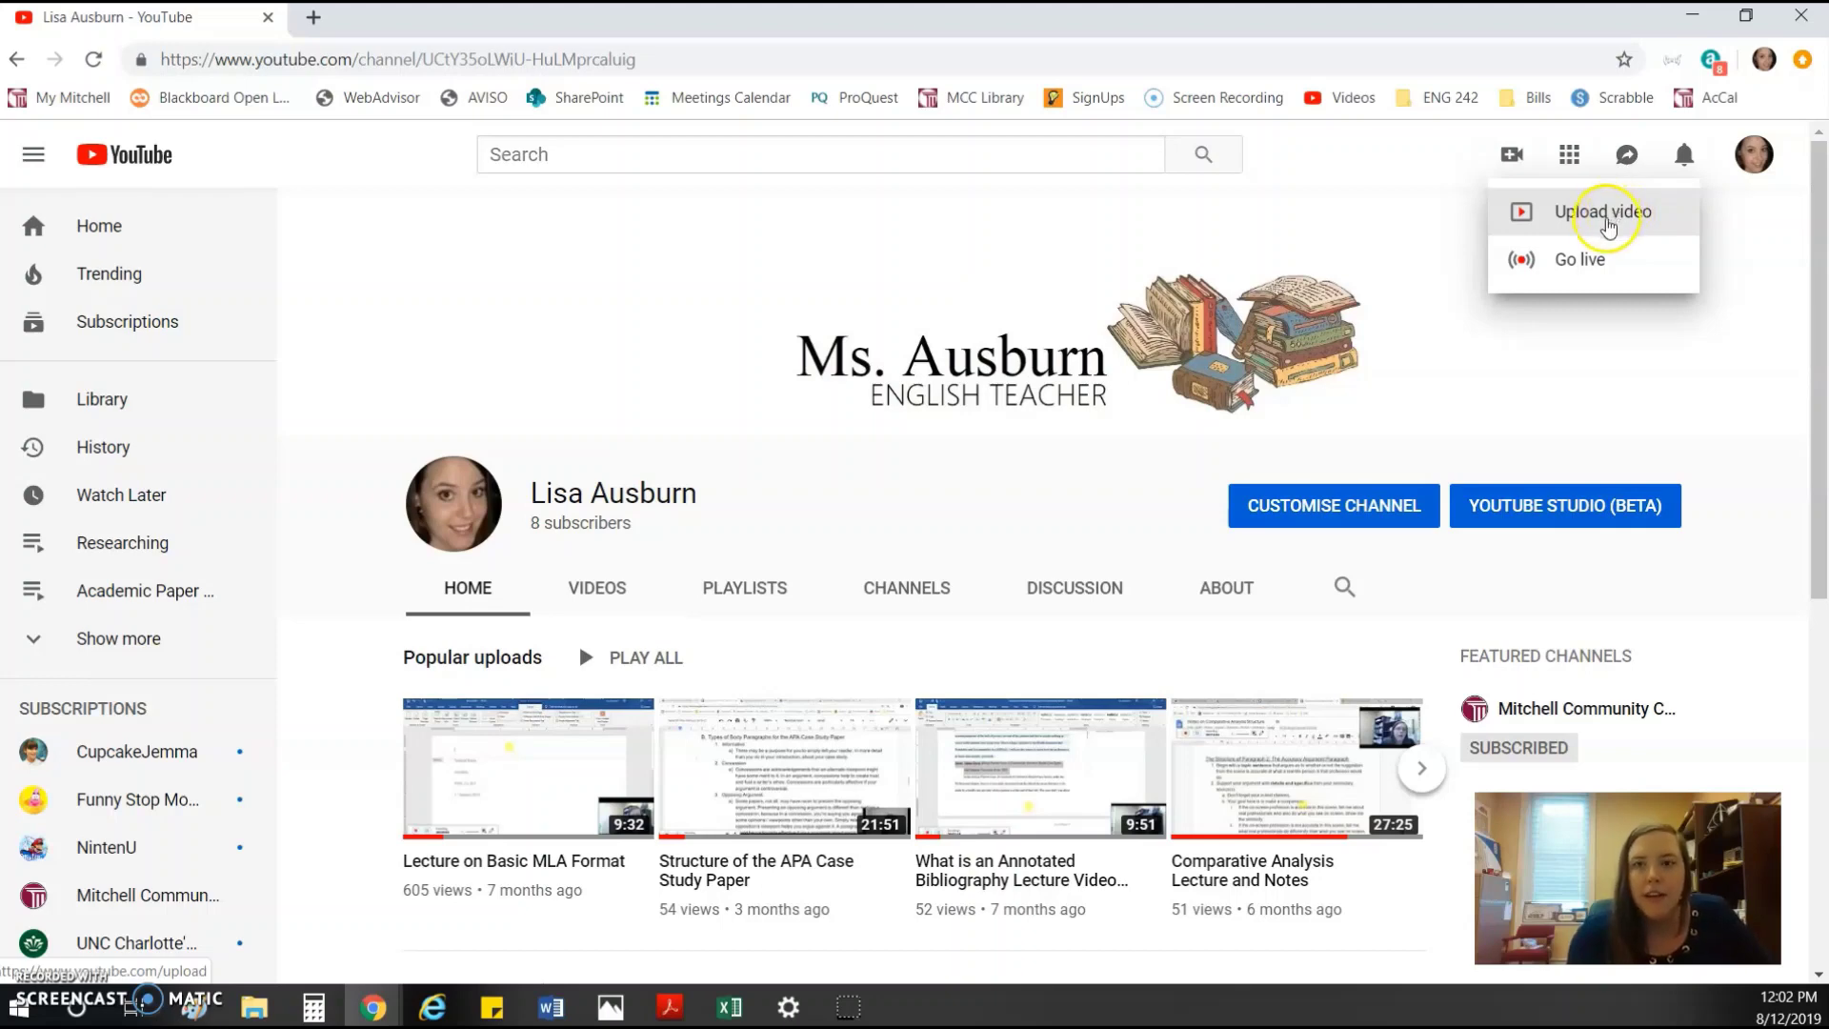
{"action": "left_click", "coordinate": [1606, 232]}
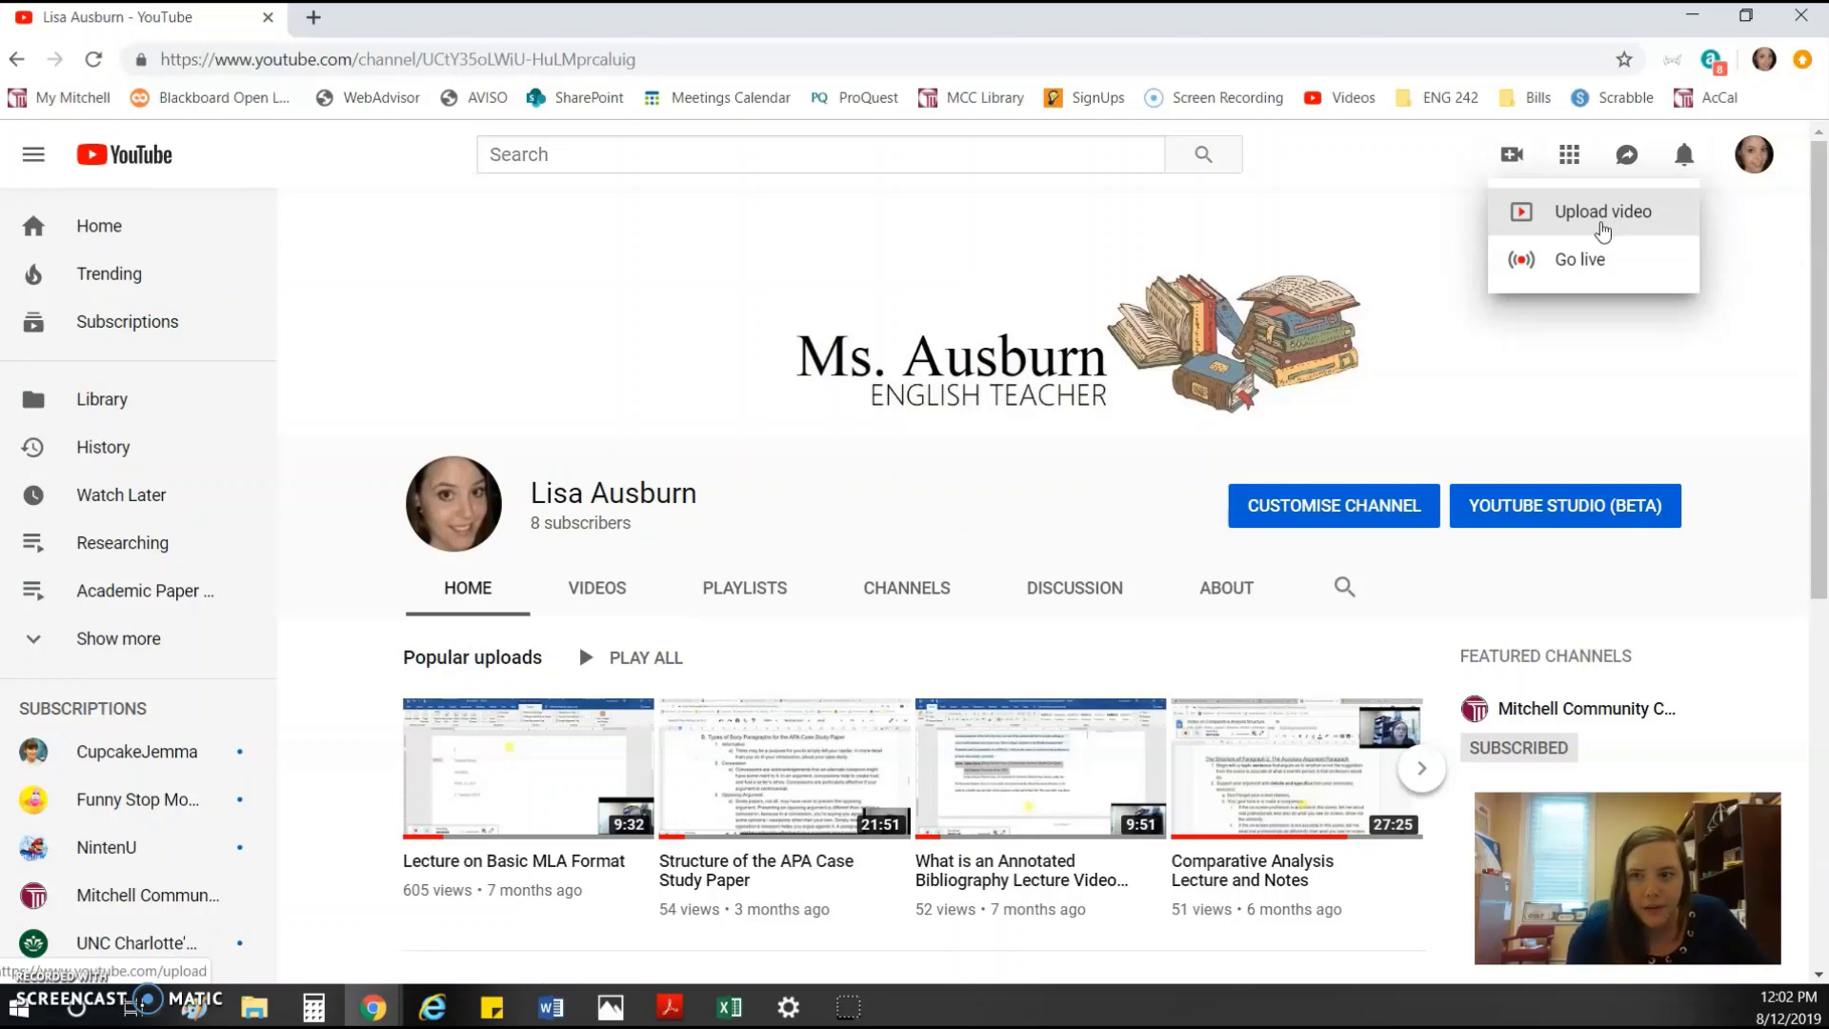
{"action": "left_click", "coordinate": [1604, 232]}
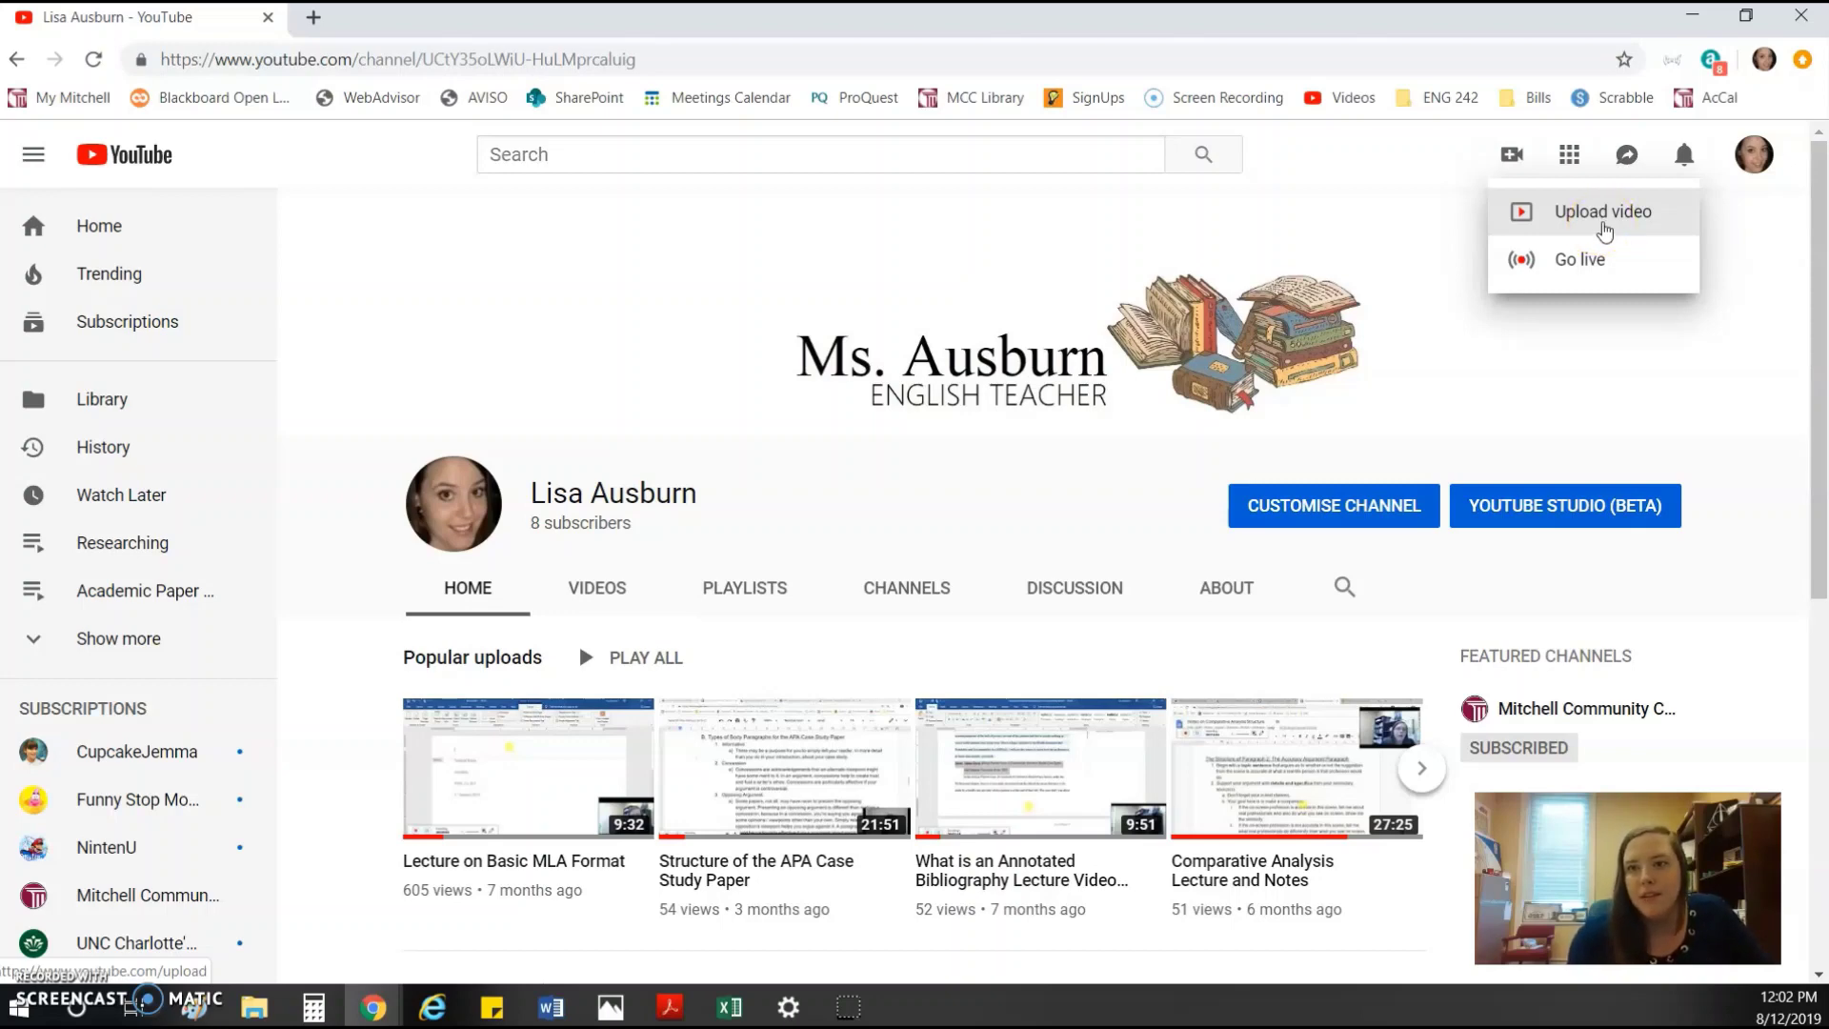
{"action": "left_click", "coordinate": [1604, 230]}
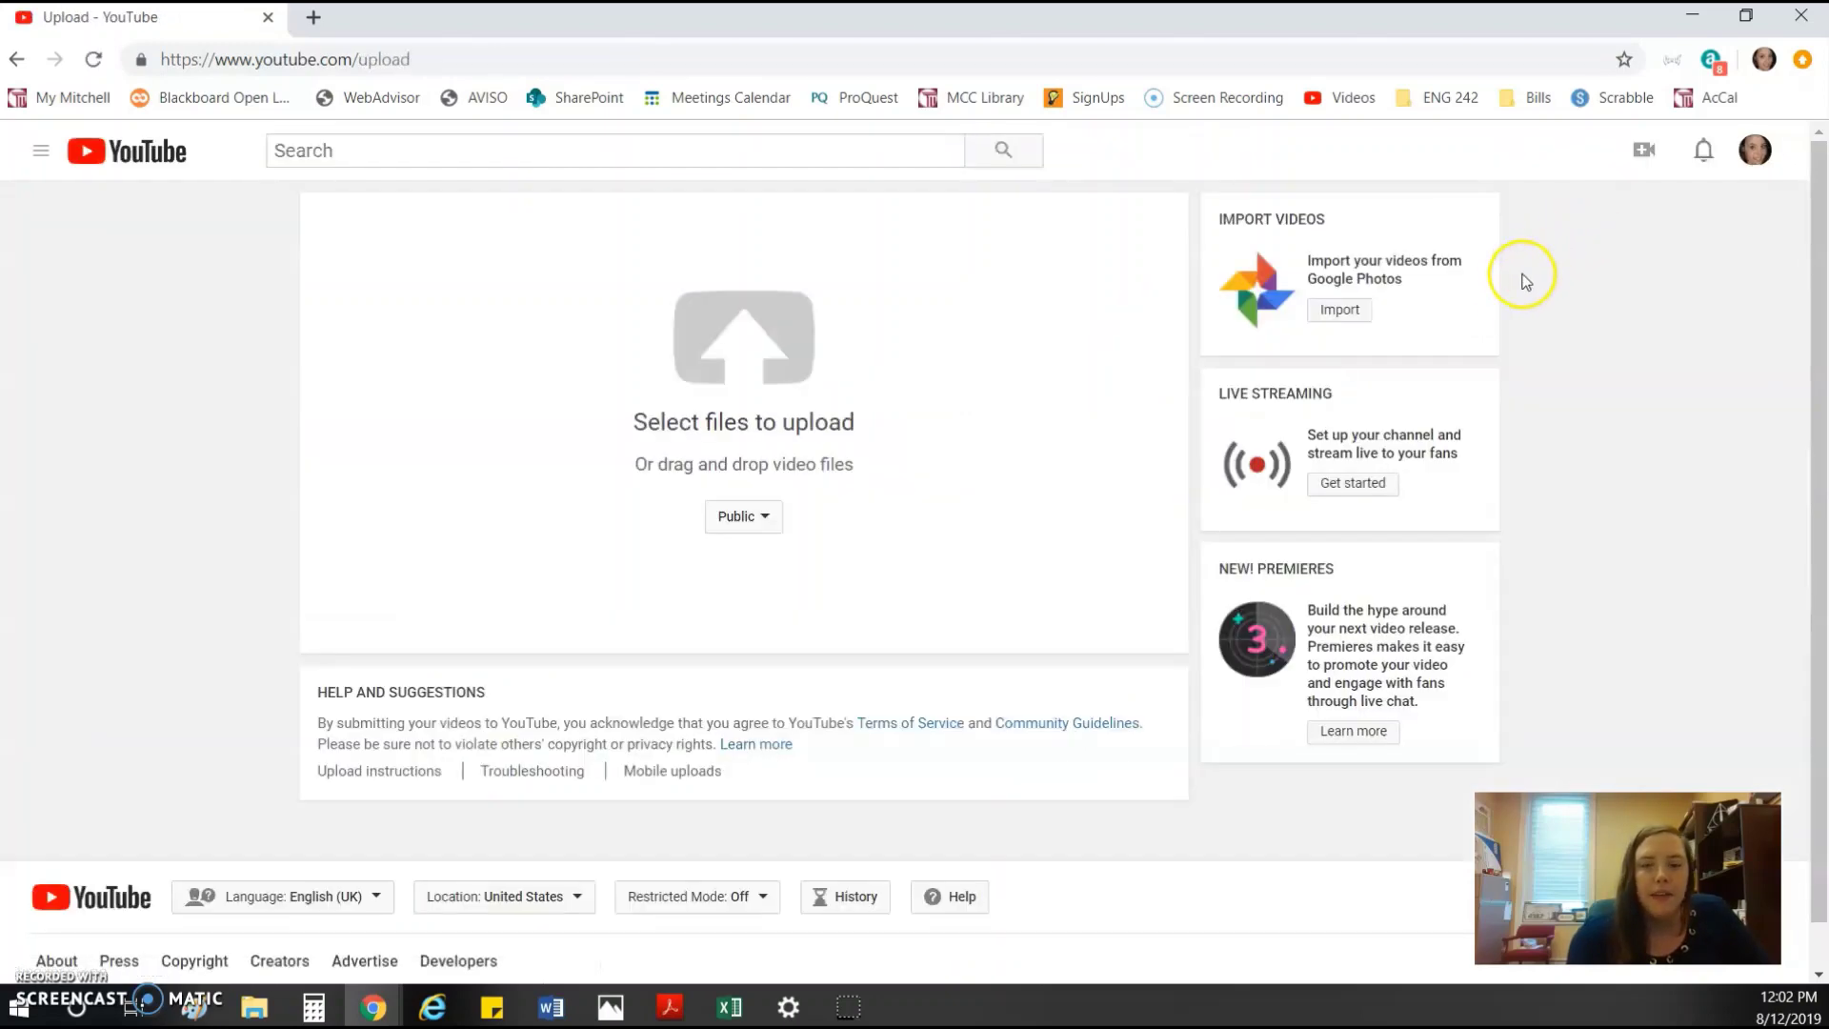
{"action": "left_click", "coordinate": [763, 527]}
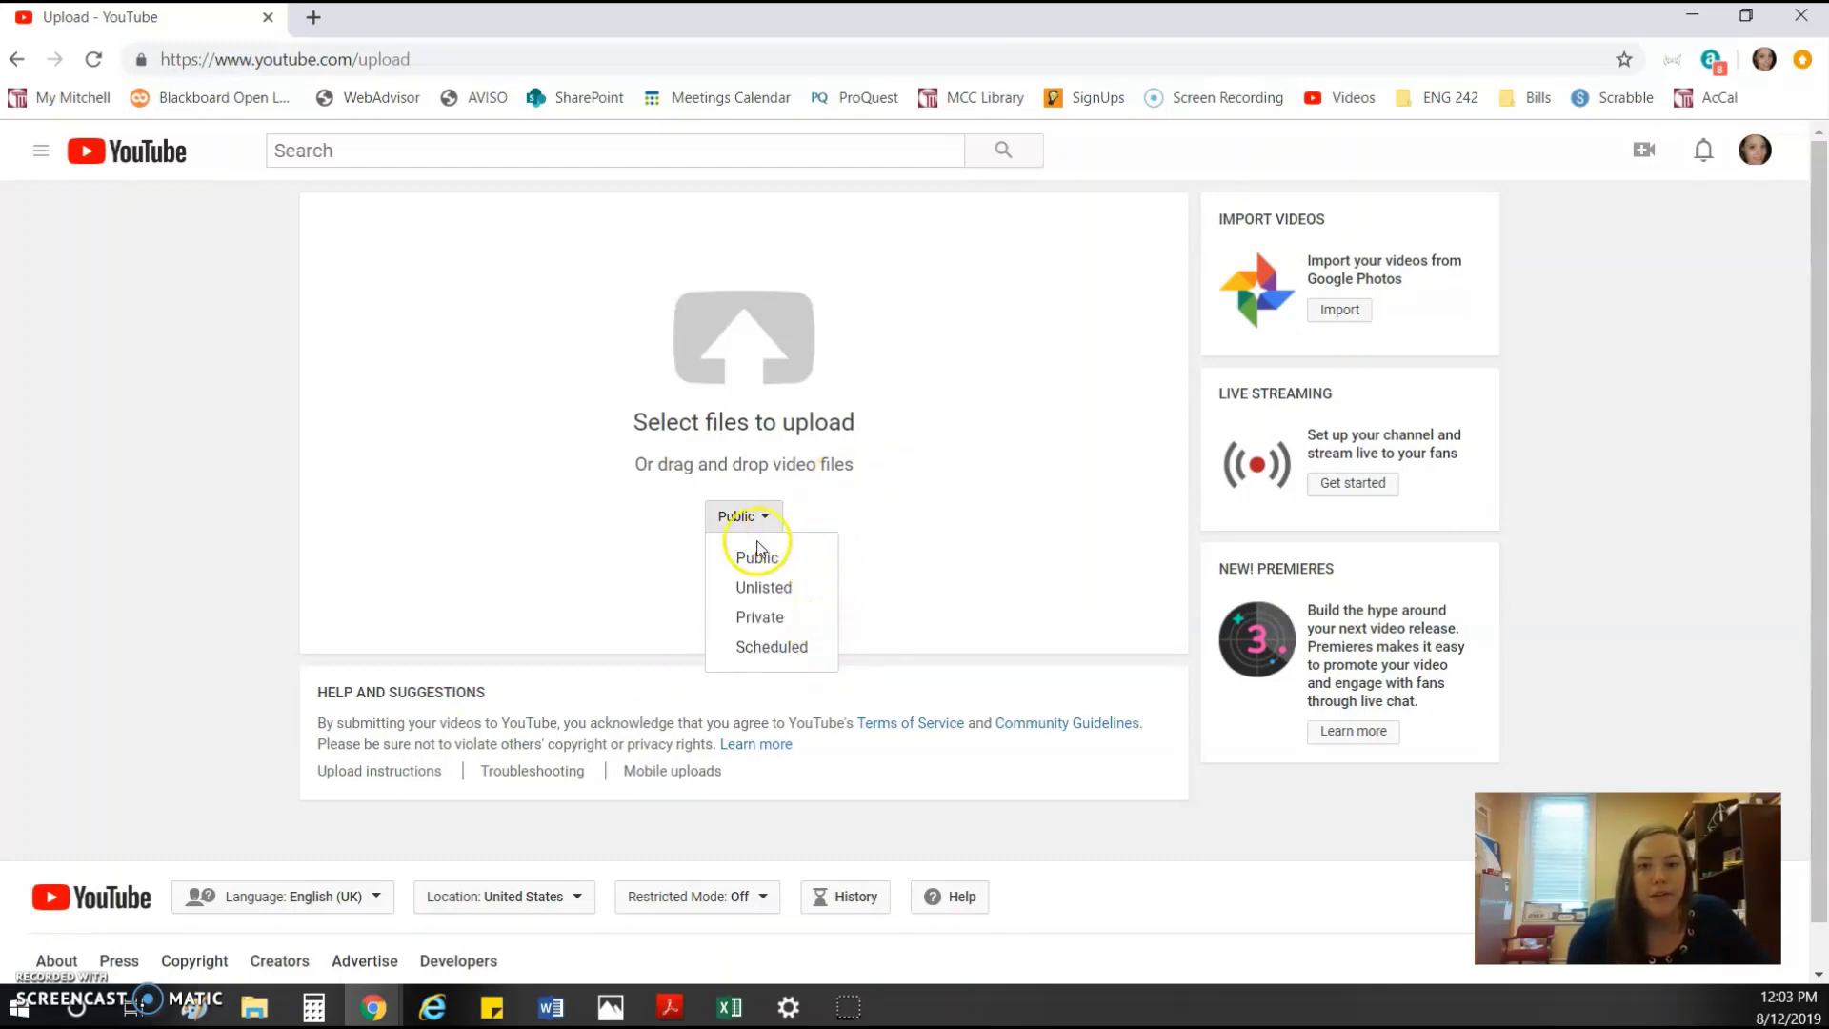
{"action": "left_click", "coordinate": [980, 524]}
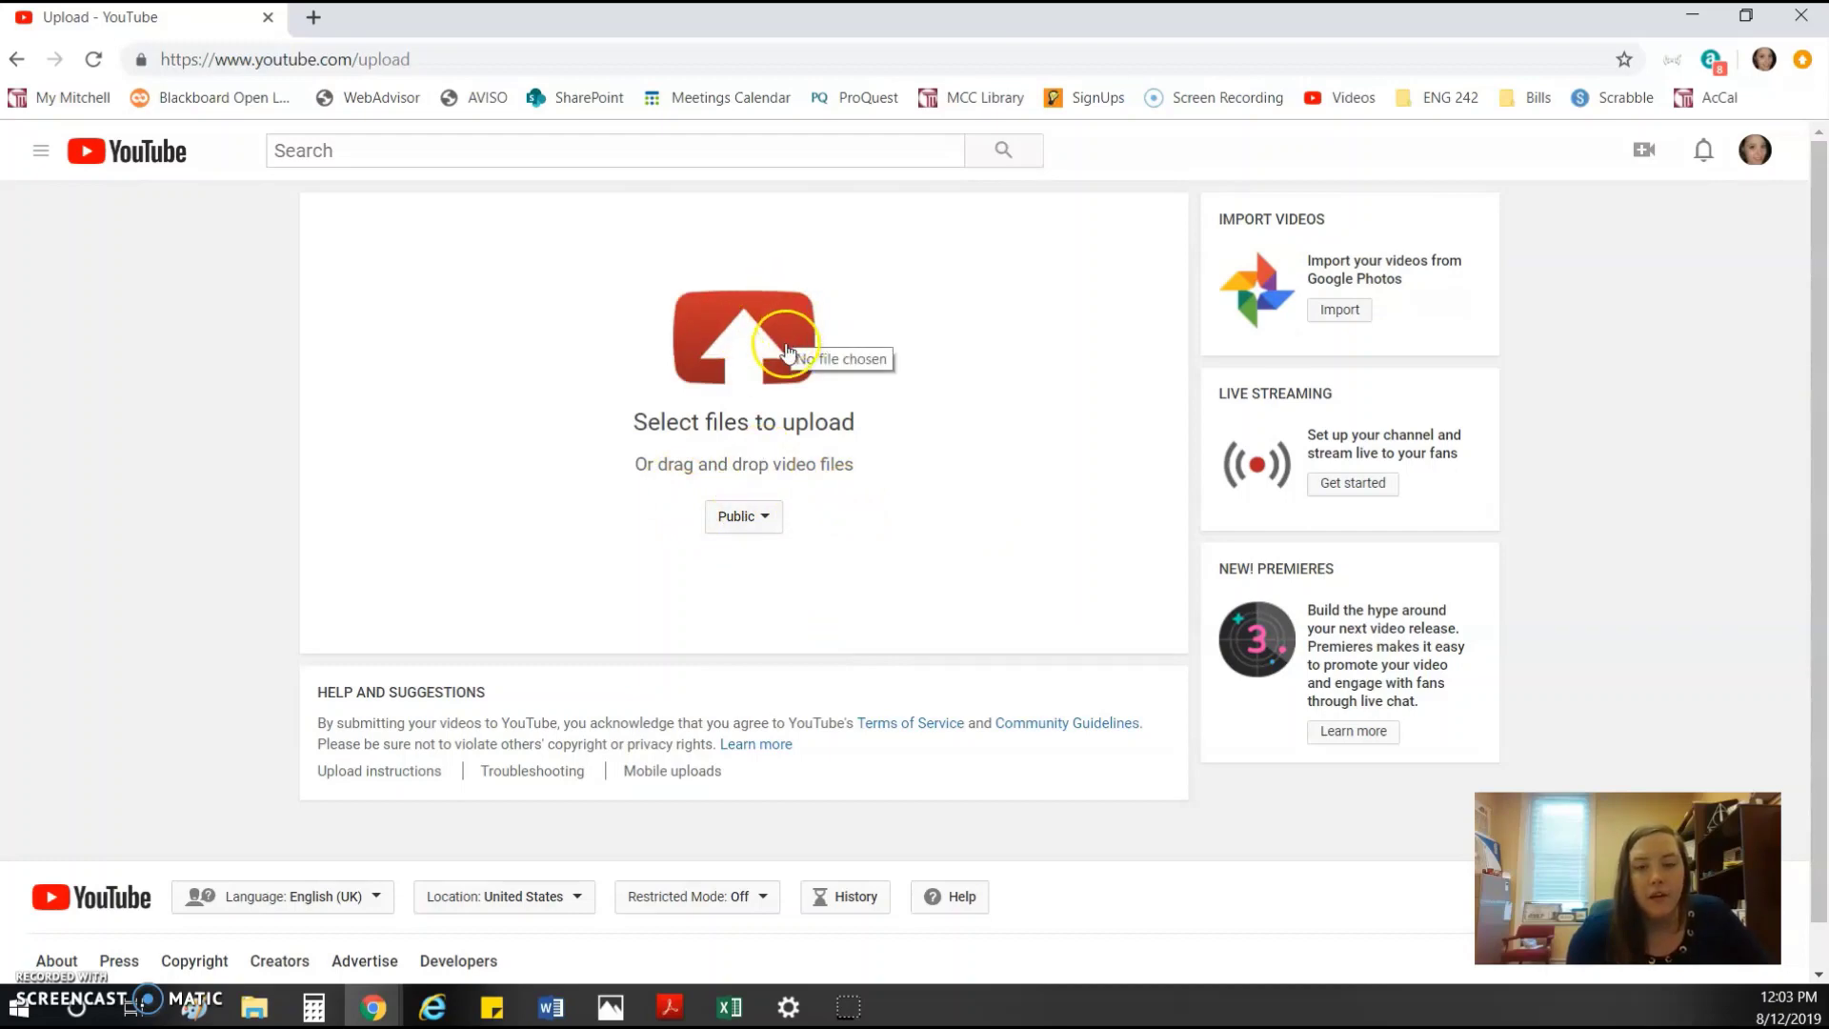
- Upload the Tutorial 1 video from the Documents > Screencast-O-Matic folder
{"action": "left_click", "coordinate": [792, 330]}
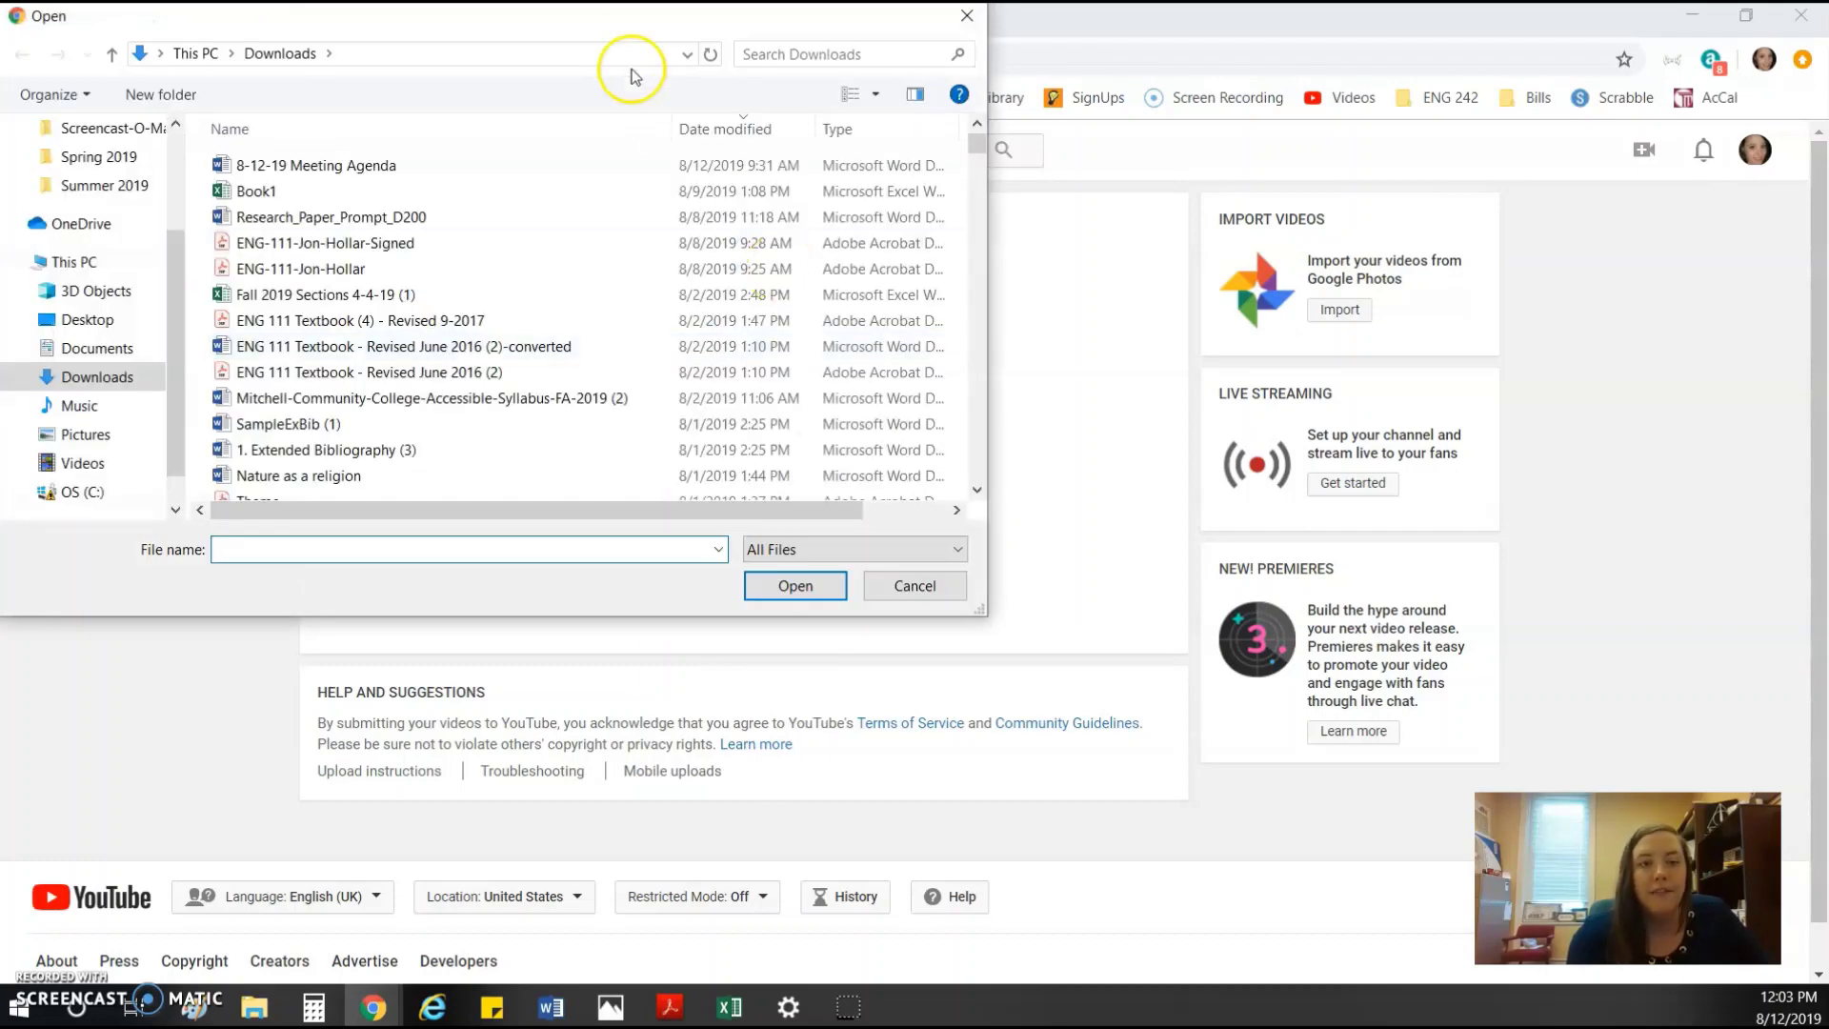
{"action": "left_click_drag", "start_coordinate": [584, 30], "coordinate": [829, 164]}
{"action": "scroll", "coordinate": [353, 505], "scroll_direction": "up", "scroll_amount": 1}
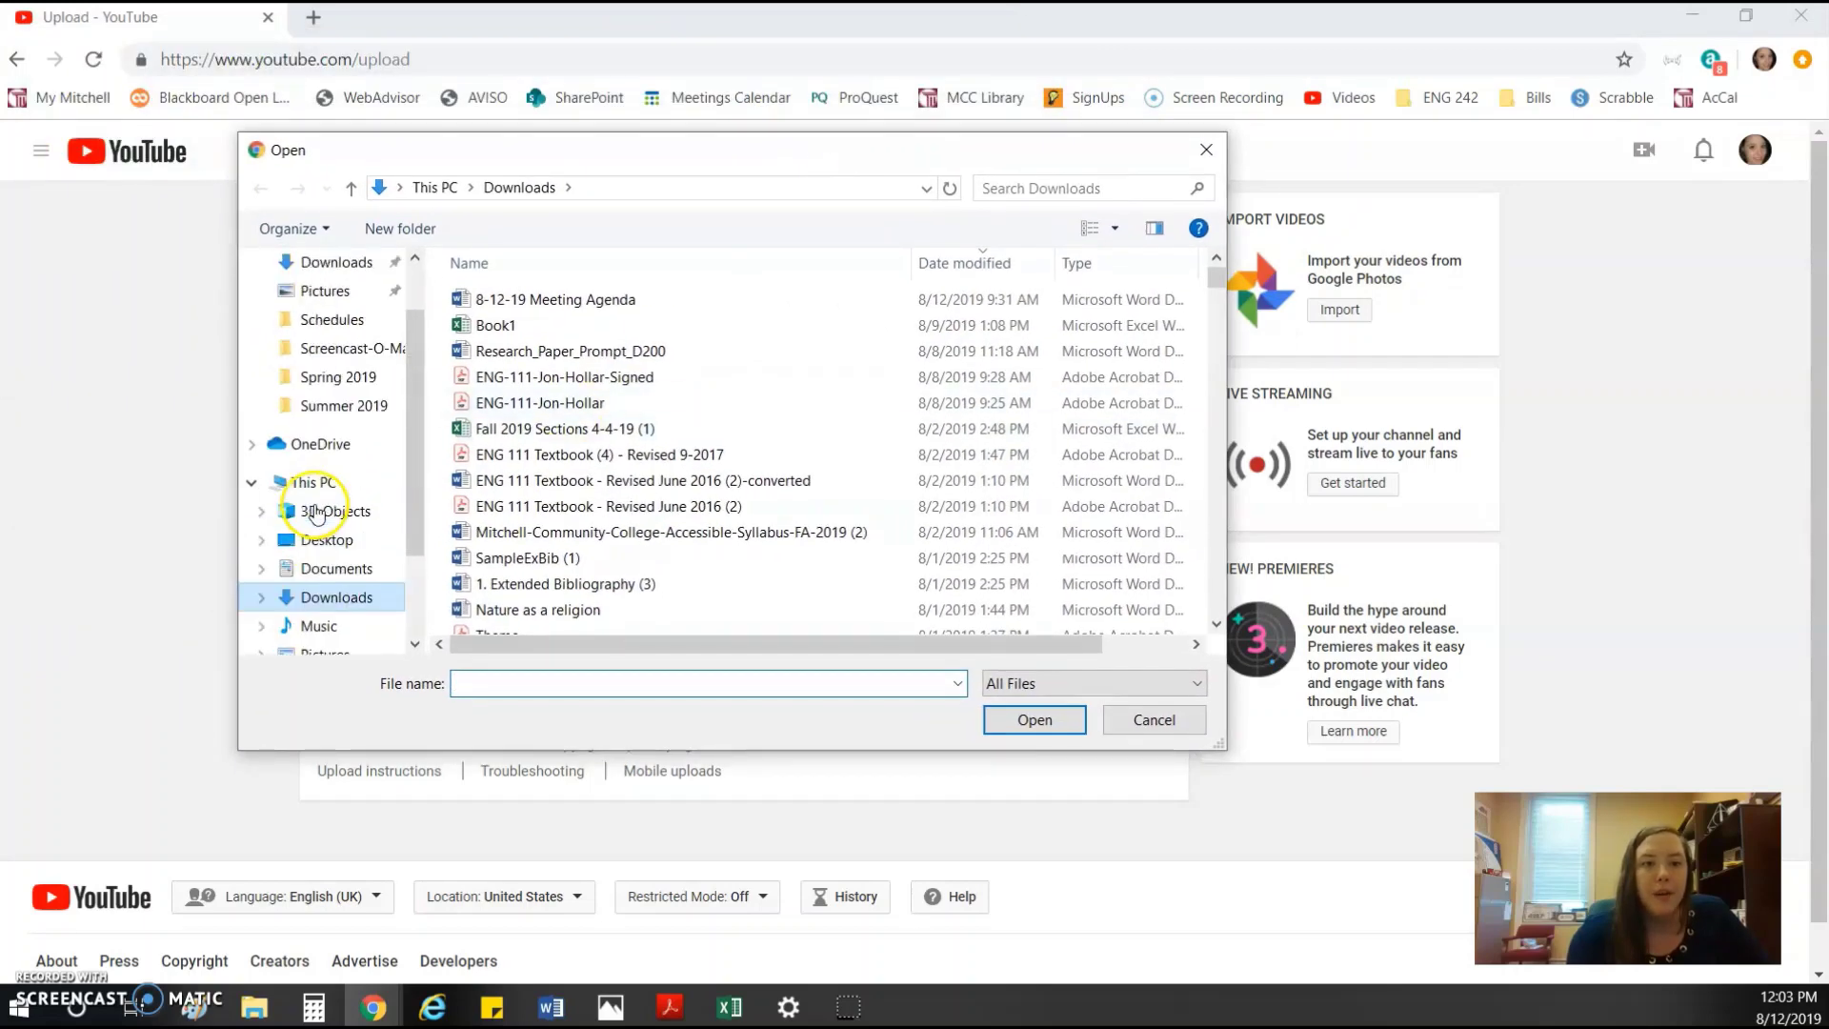
{"action": "left_click", "coordinate": [367, 349]}
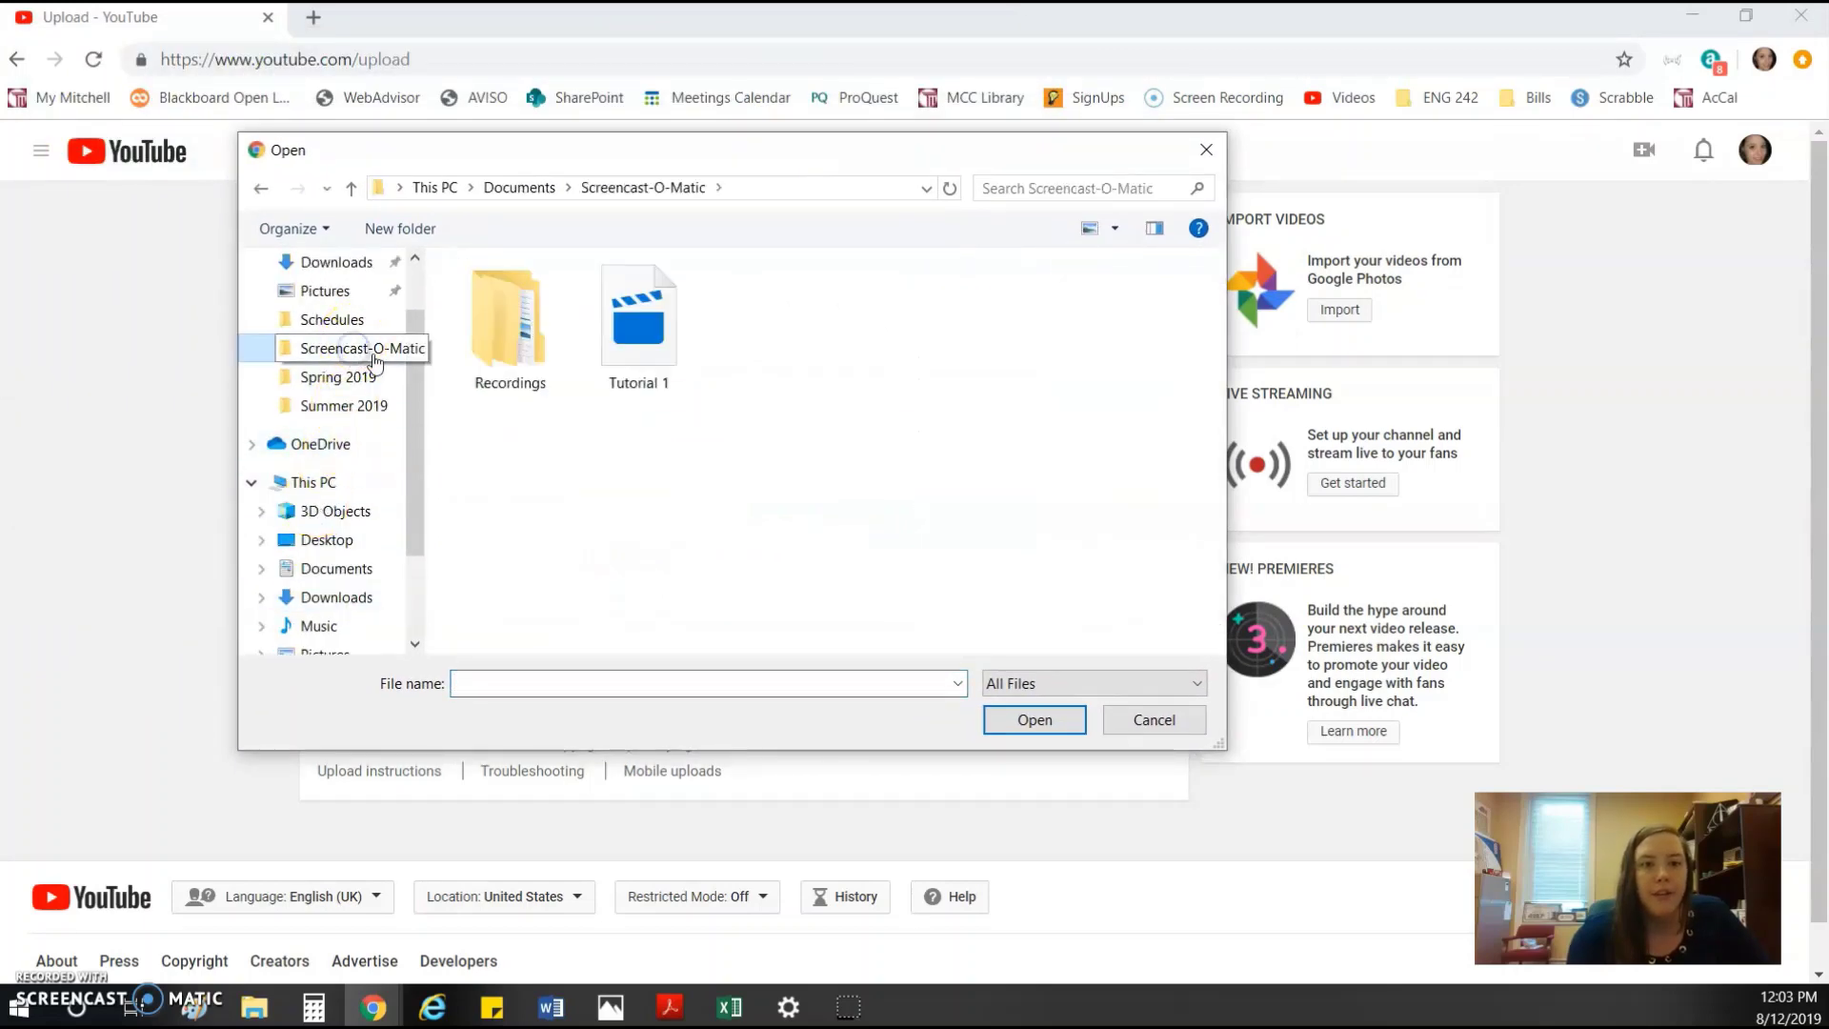
{"action": "double_click", "coordinate": [614, 341]}
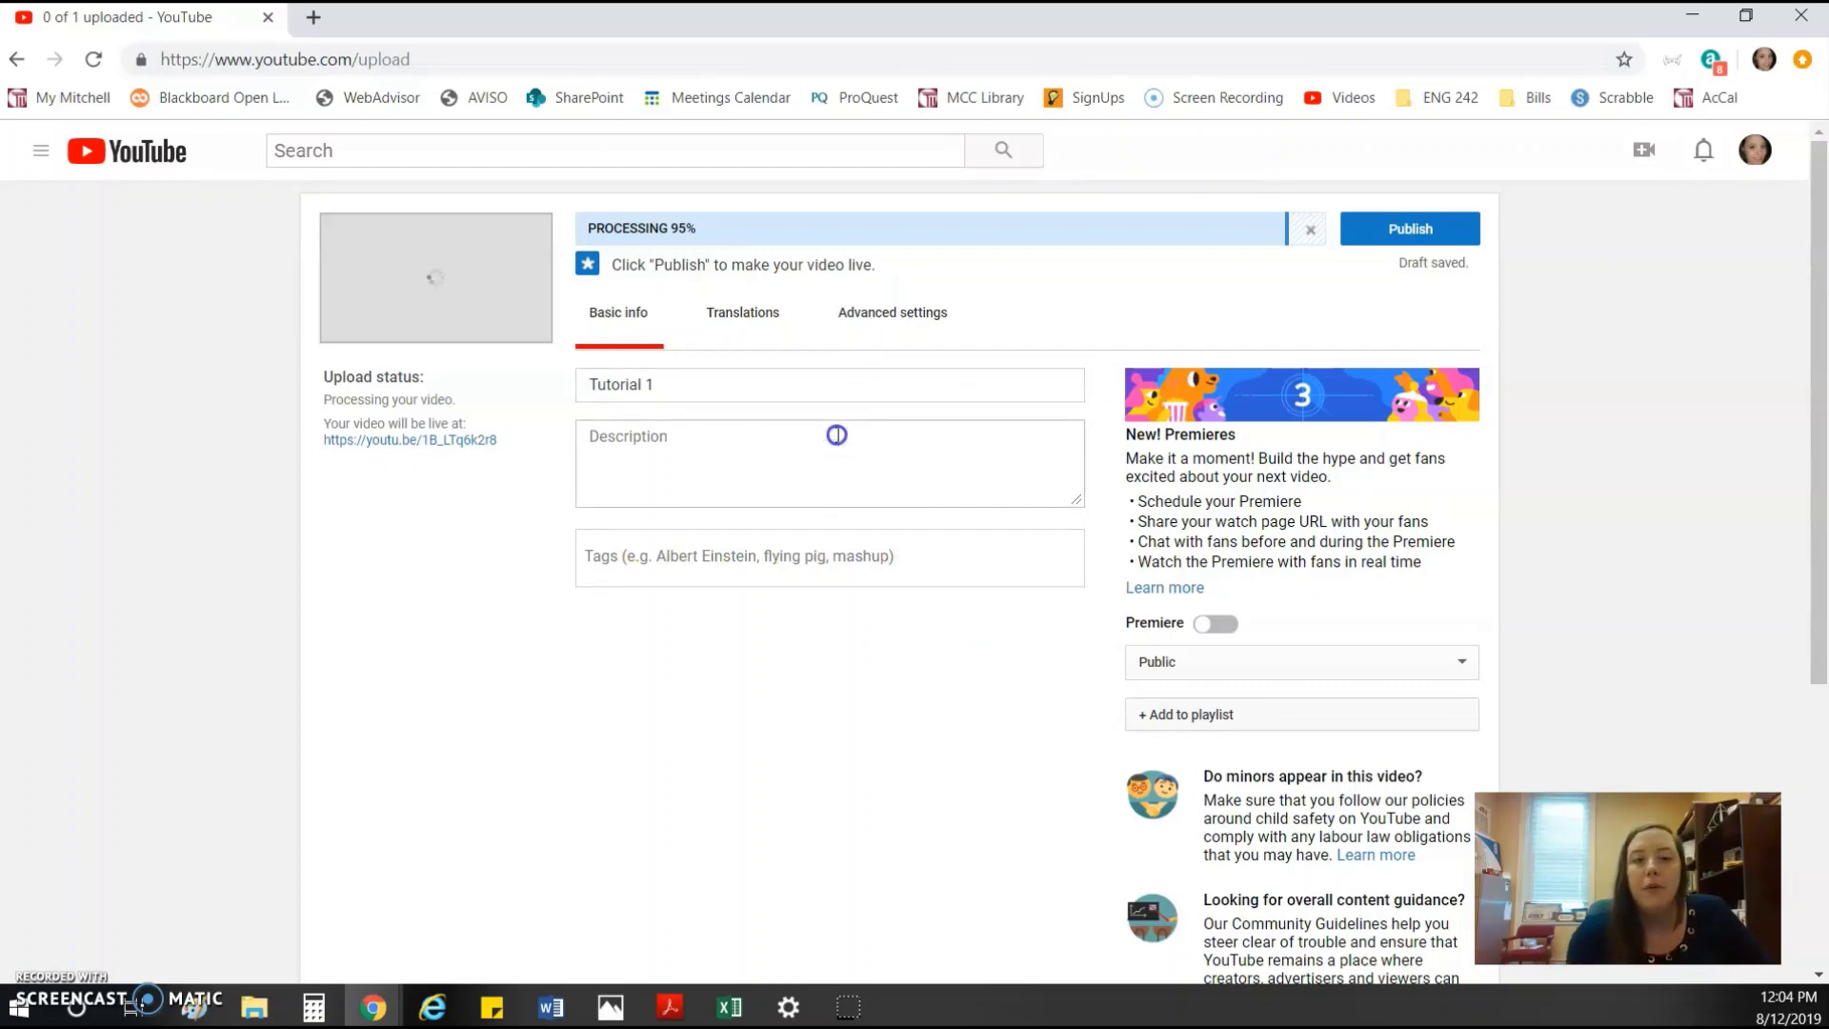
- Select the placeholder text 'Tutorial 1' in the Title field
{"action": "left_click_drag", "start_coordinate": [695, 384], "coordinate": [562, 390]}
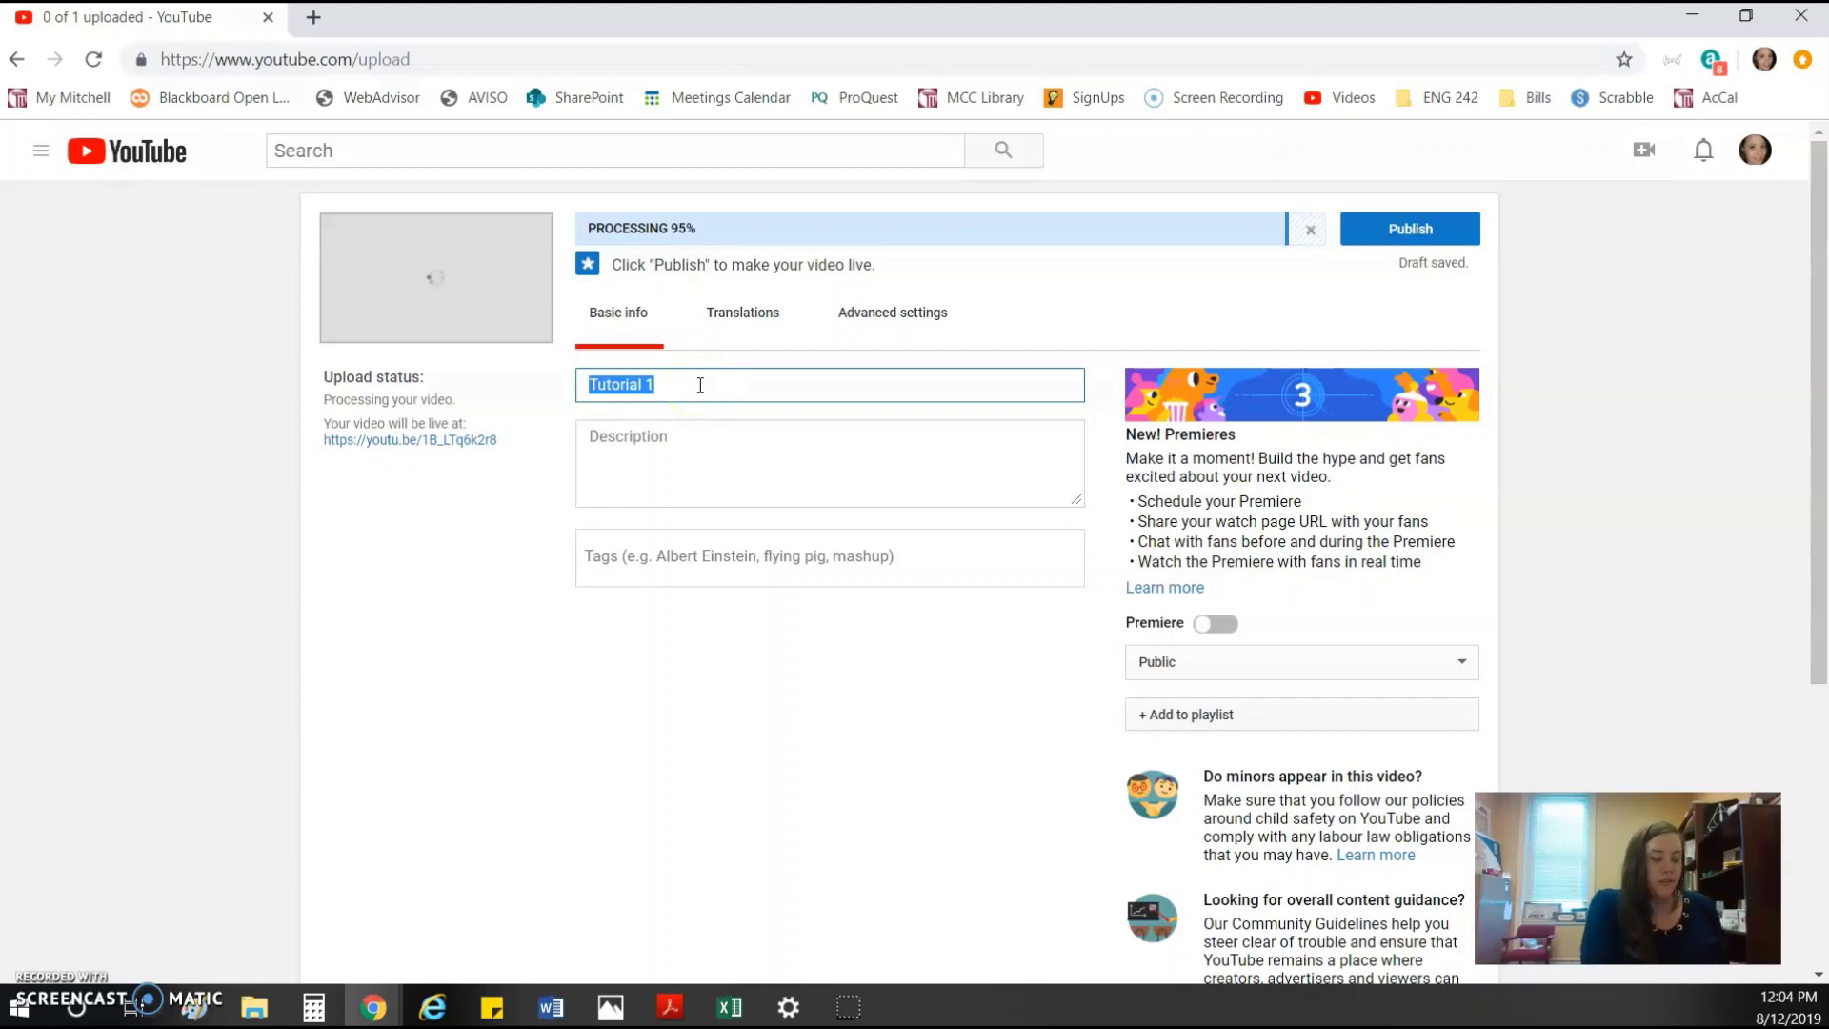
- Retitle the upload 'How to Make a Video'
{"action": "type", "text": "How to Make"}
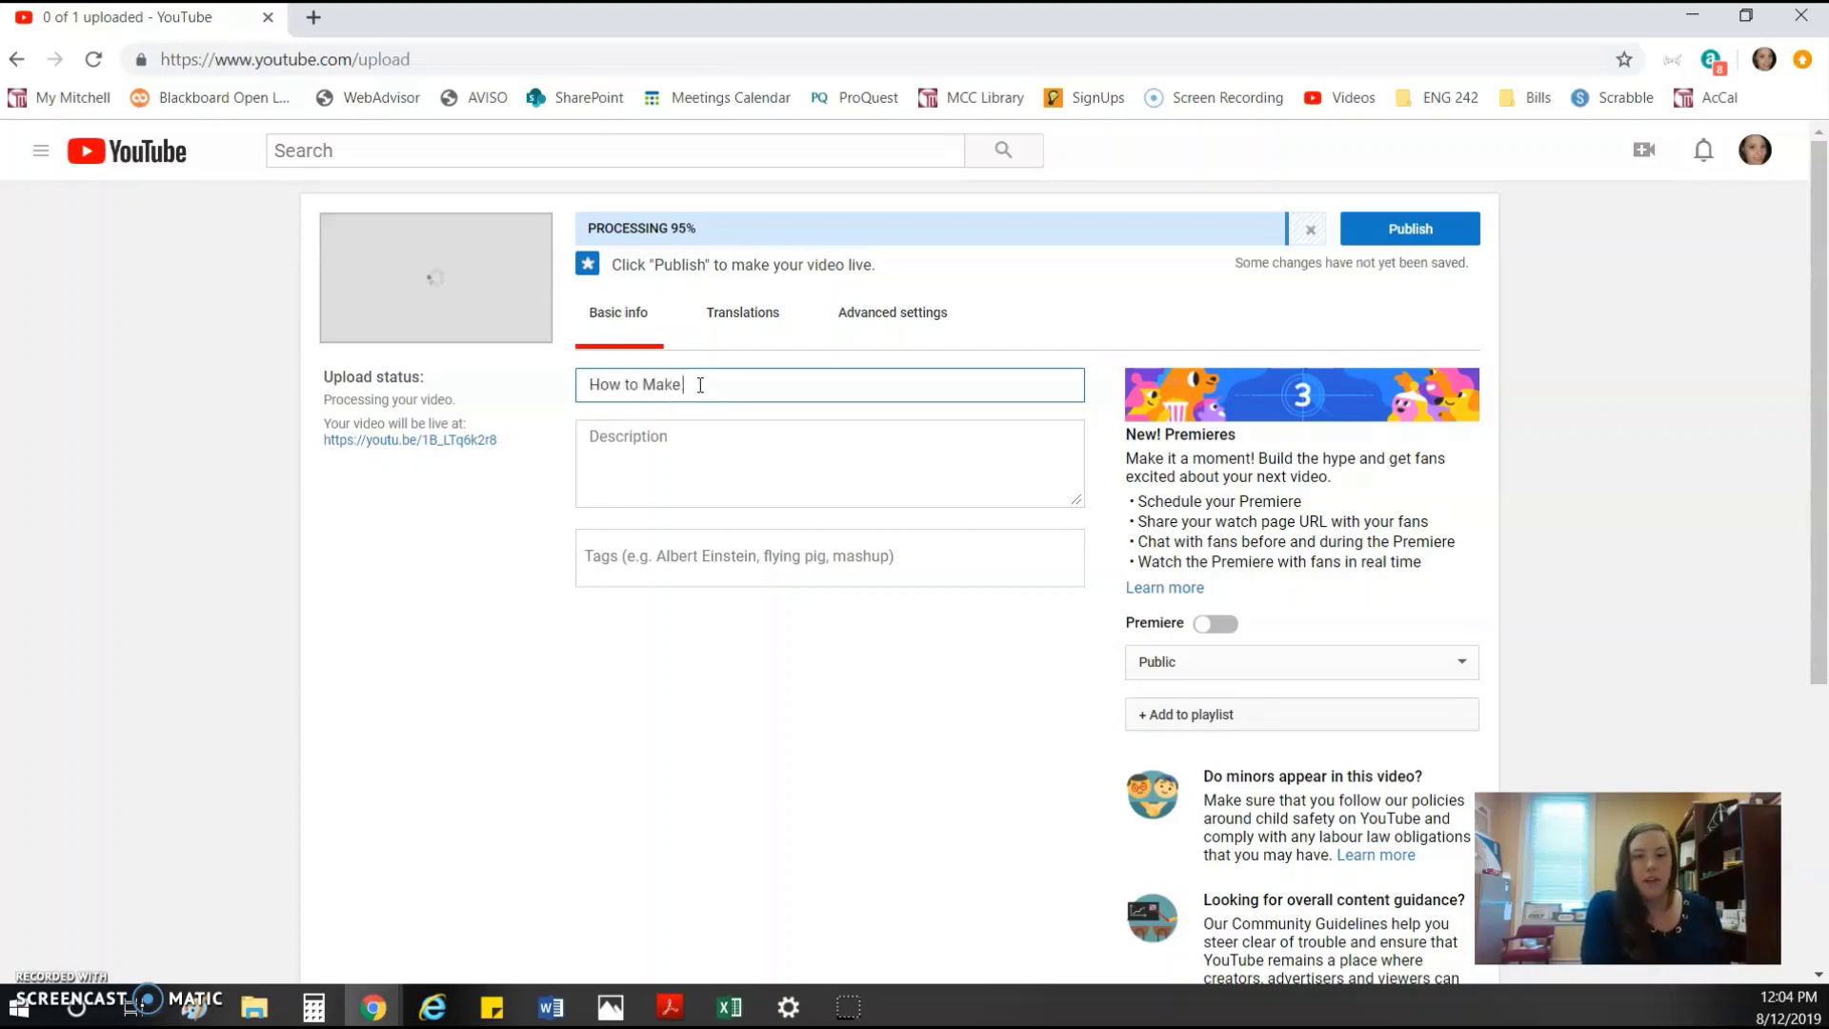
{"action": "type", "text": " a Video"}
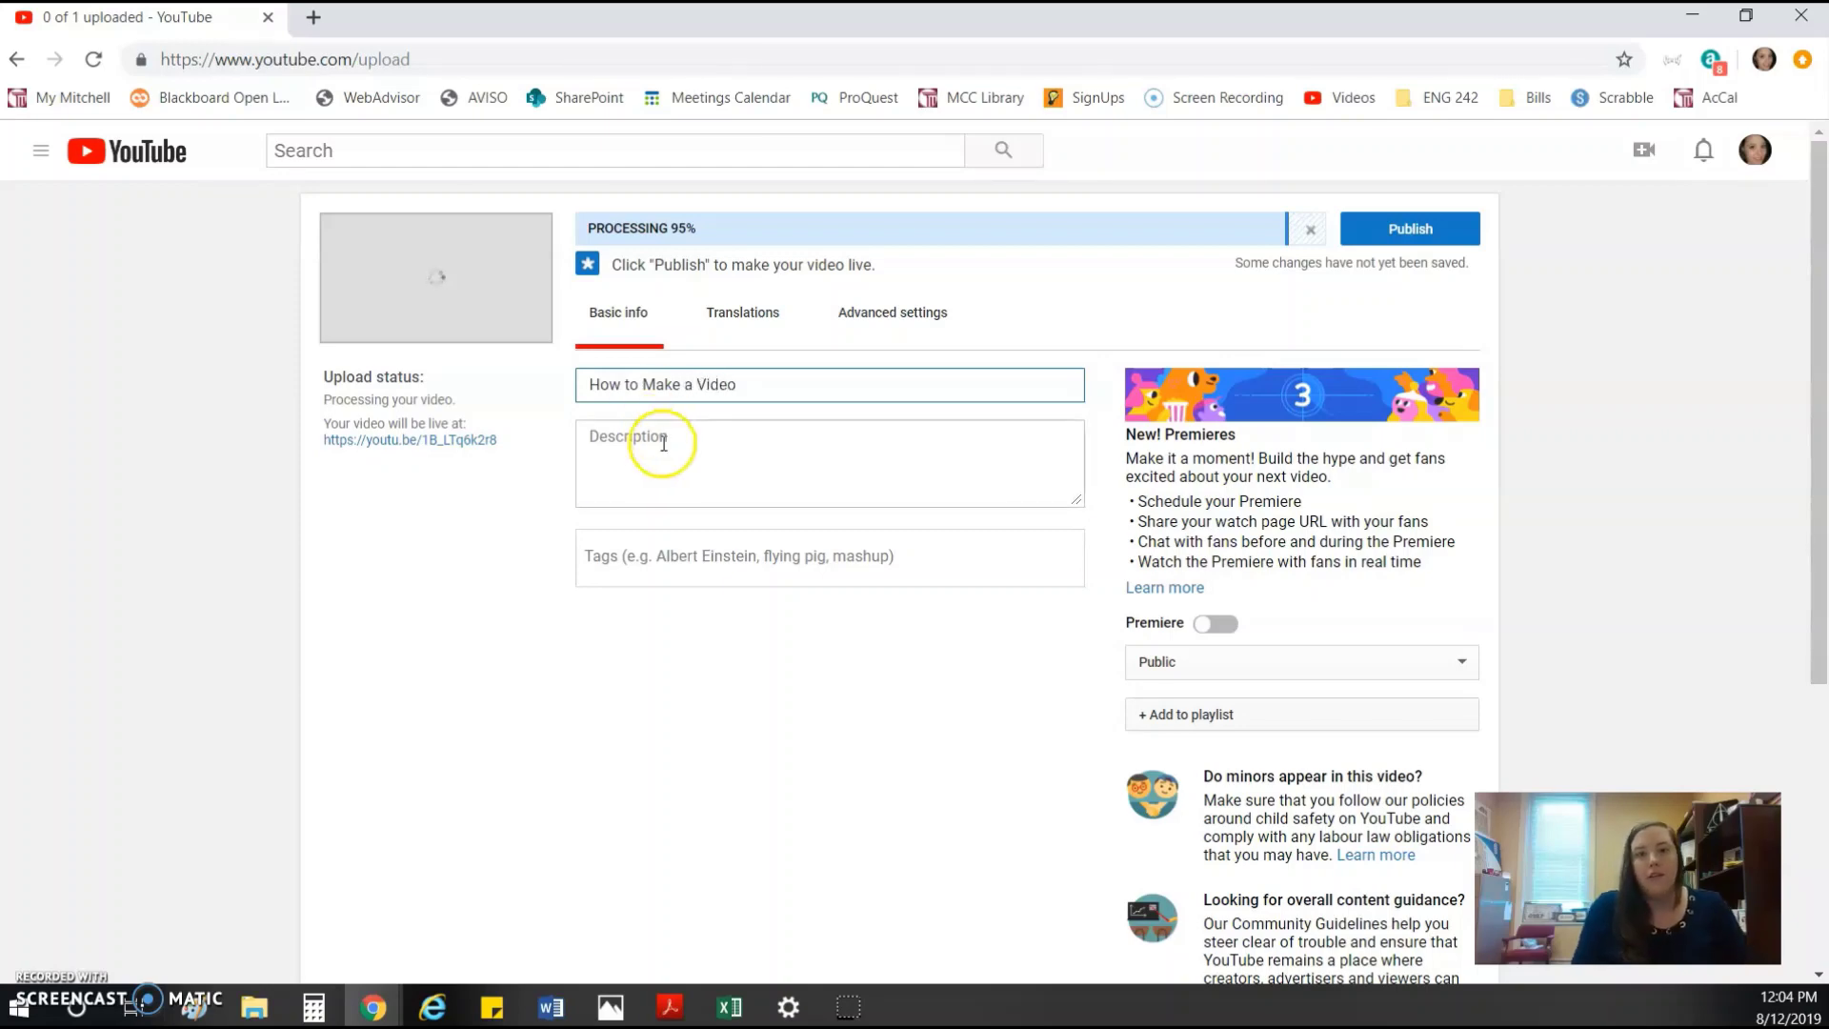
{"action": "left_click", "coordinate": [665, 443]}
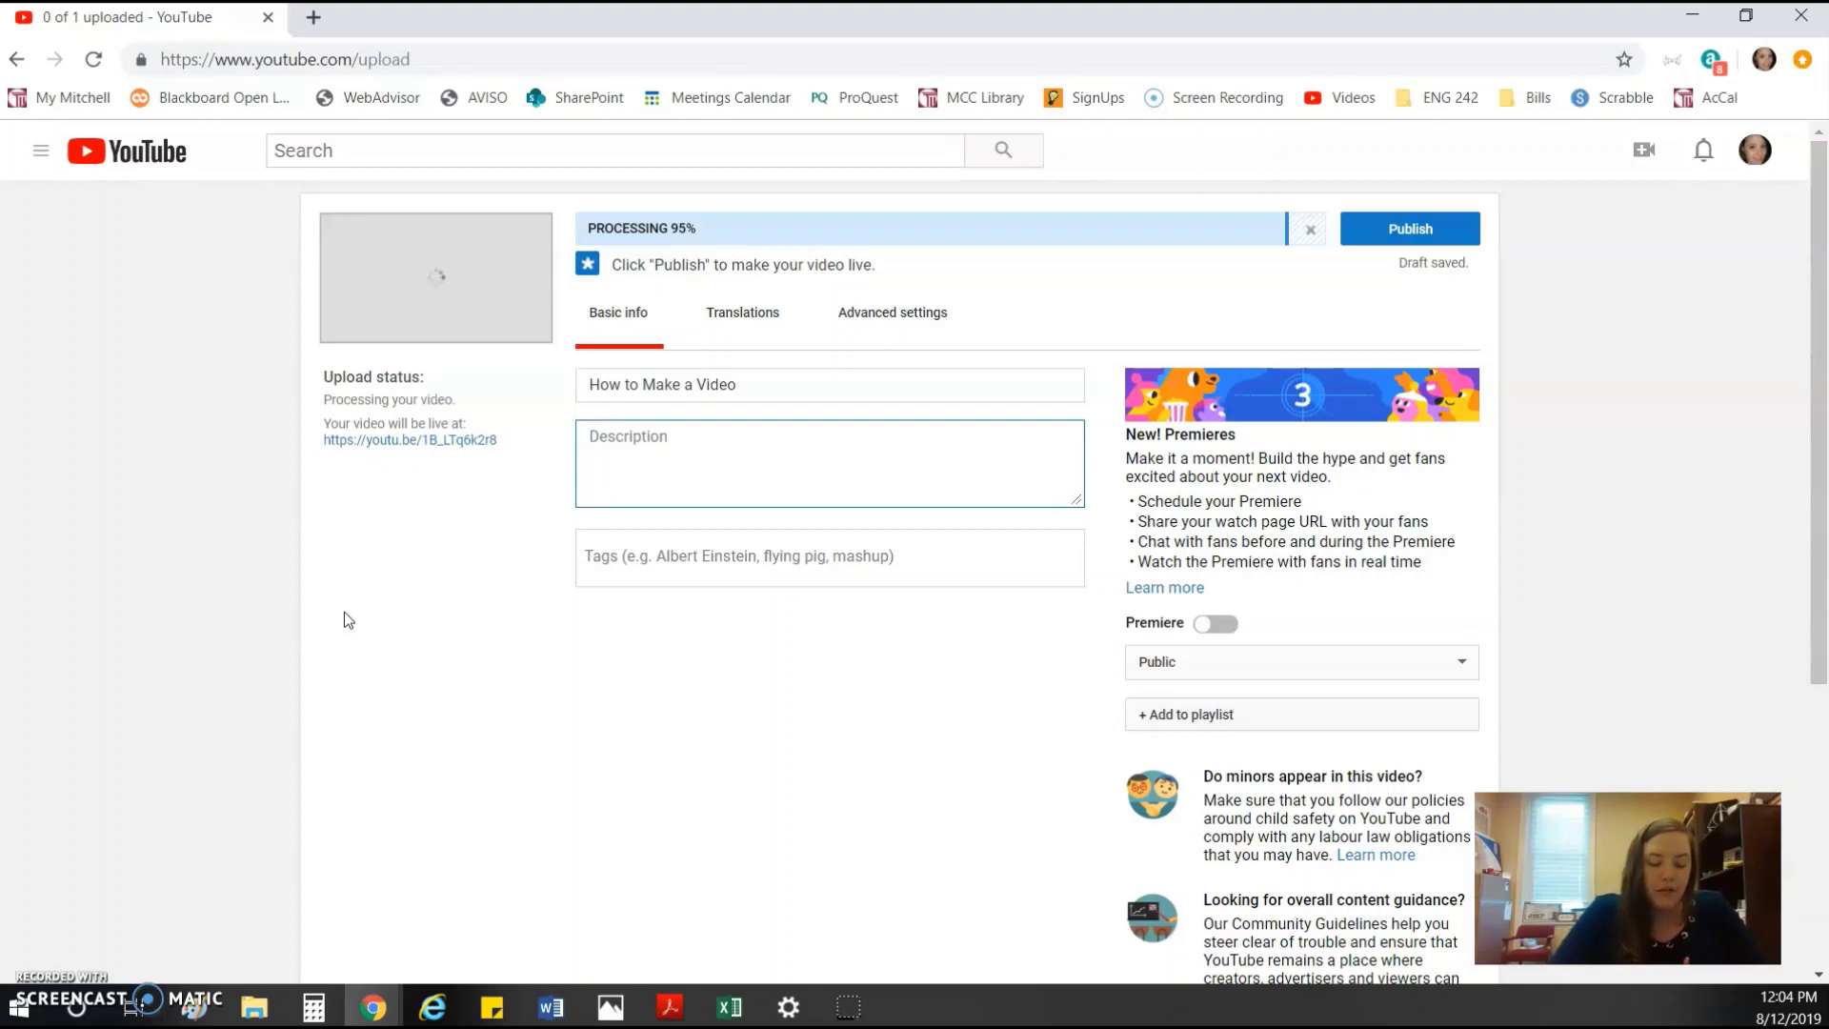
- Write the description '05:23 - MLA Format' and '19:58 - APA Format' on two lines
{"action": "type", "text": "05:23 - MLA Format"}
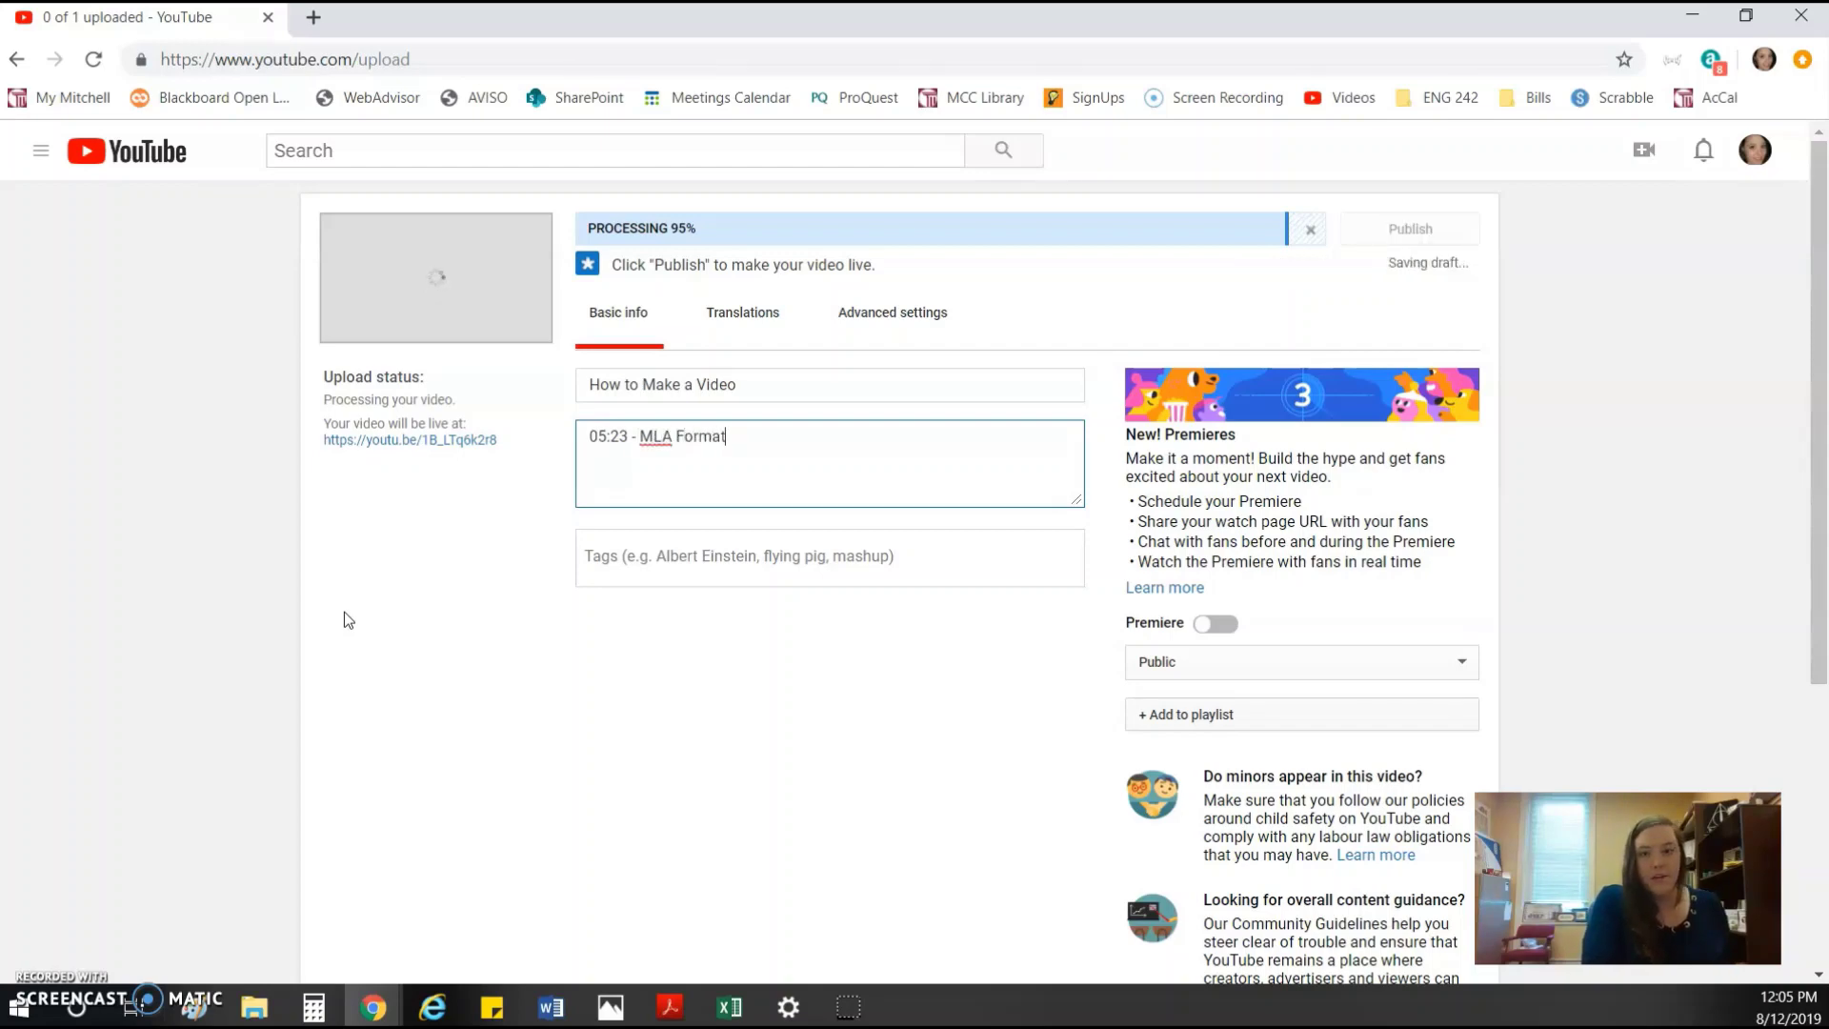
{"action": "key", "text": "Return"}
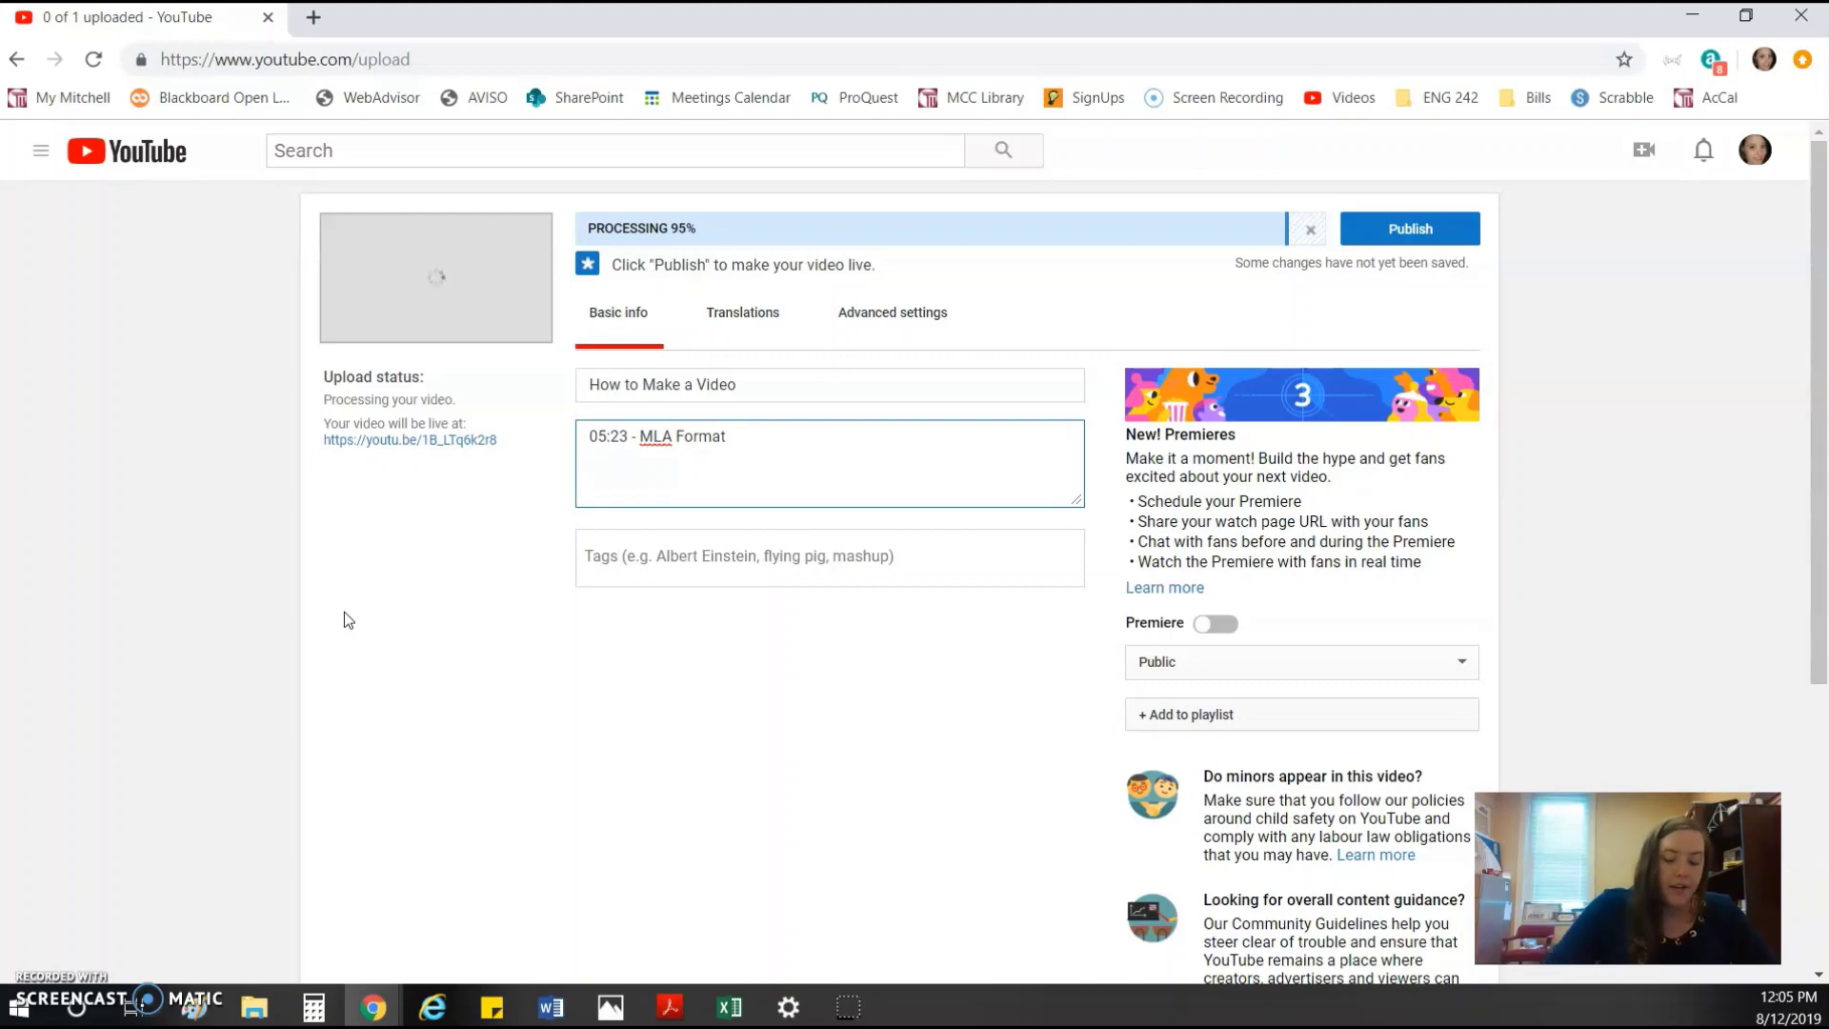
{"action": "type", "text": "19"}
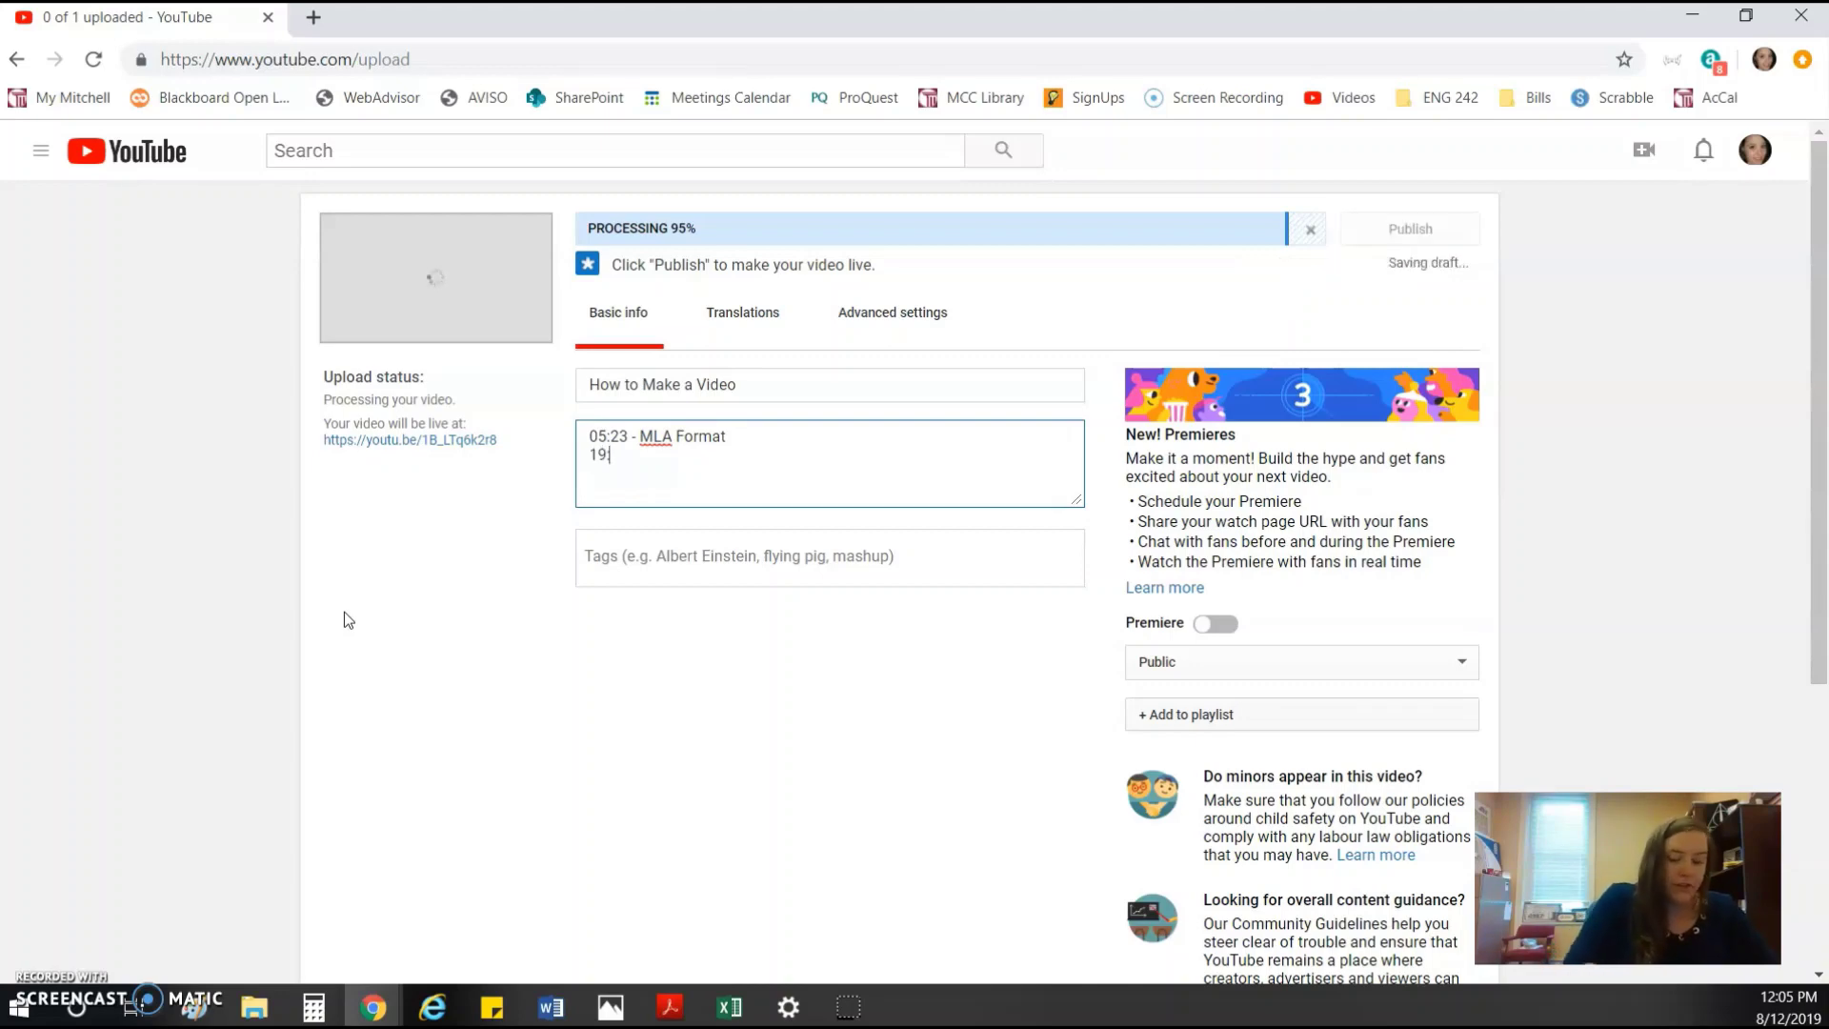
{"action": "type", "text": ":58 - APA Format"}
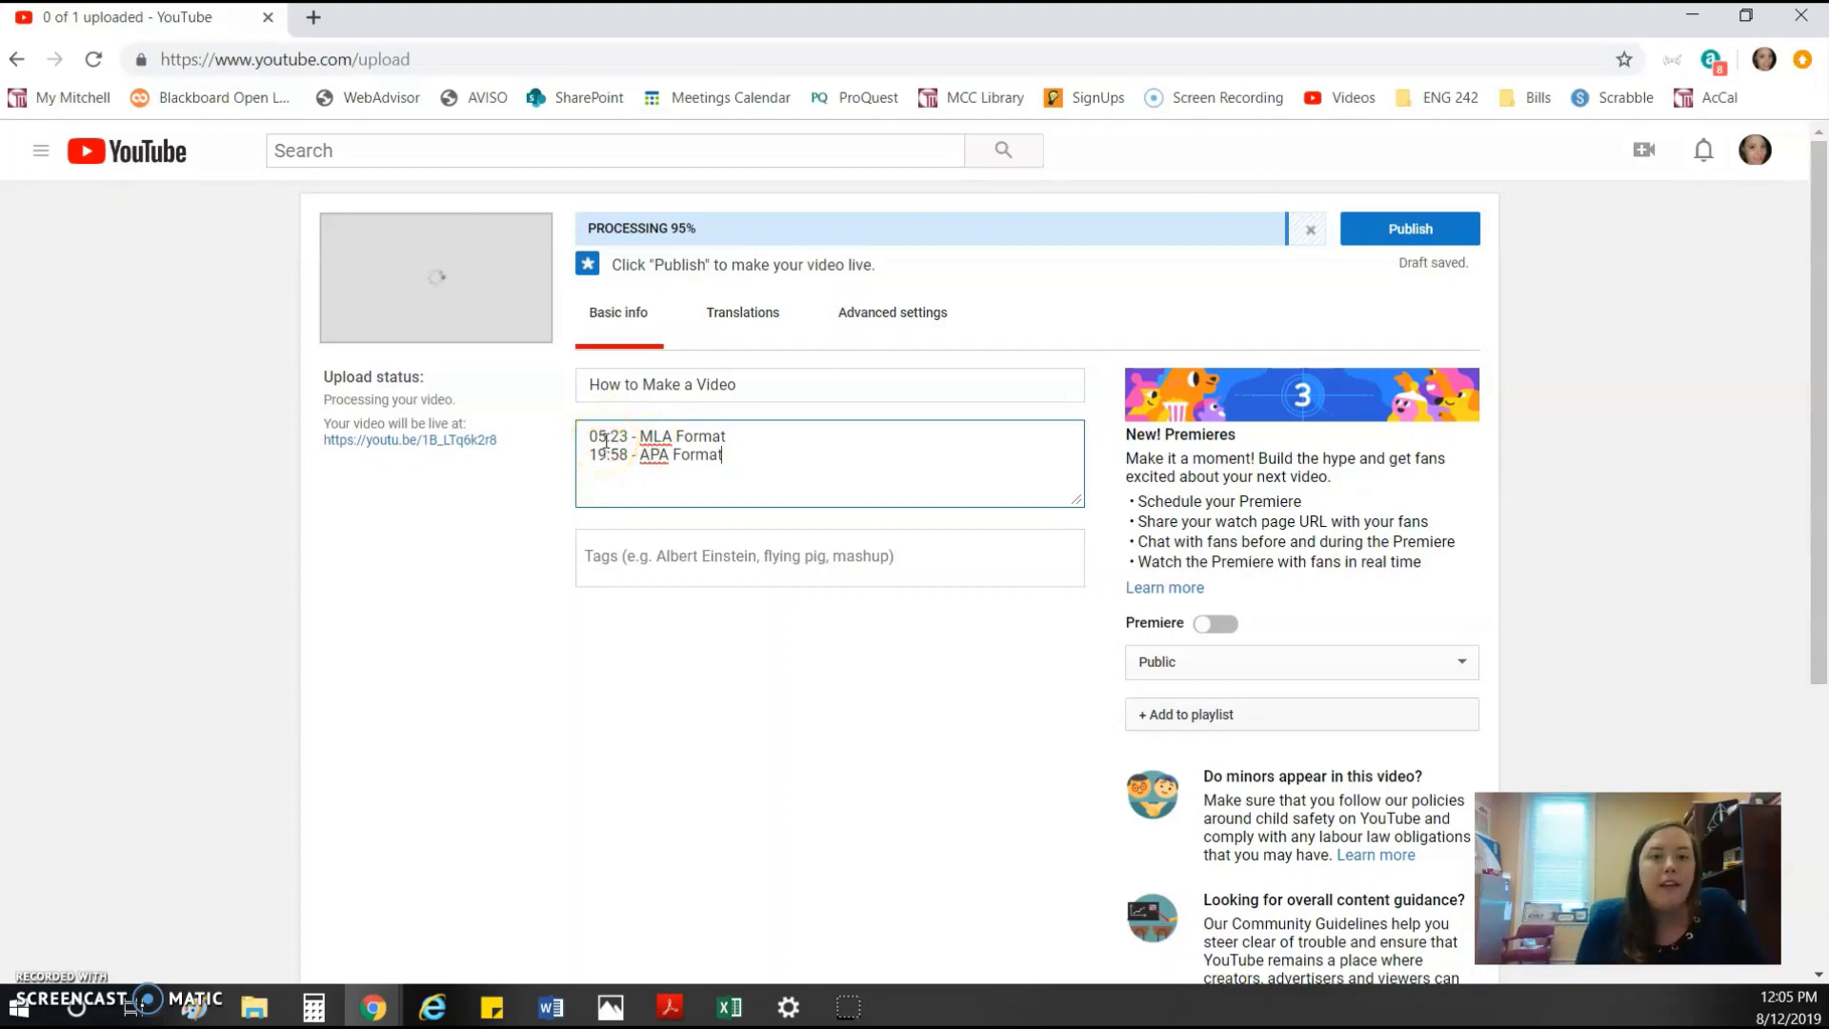
{"action": "left_click", "coordinate": [610, 440]}
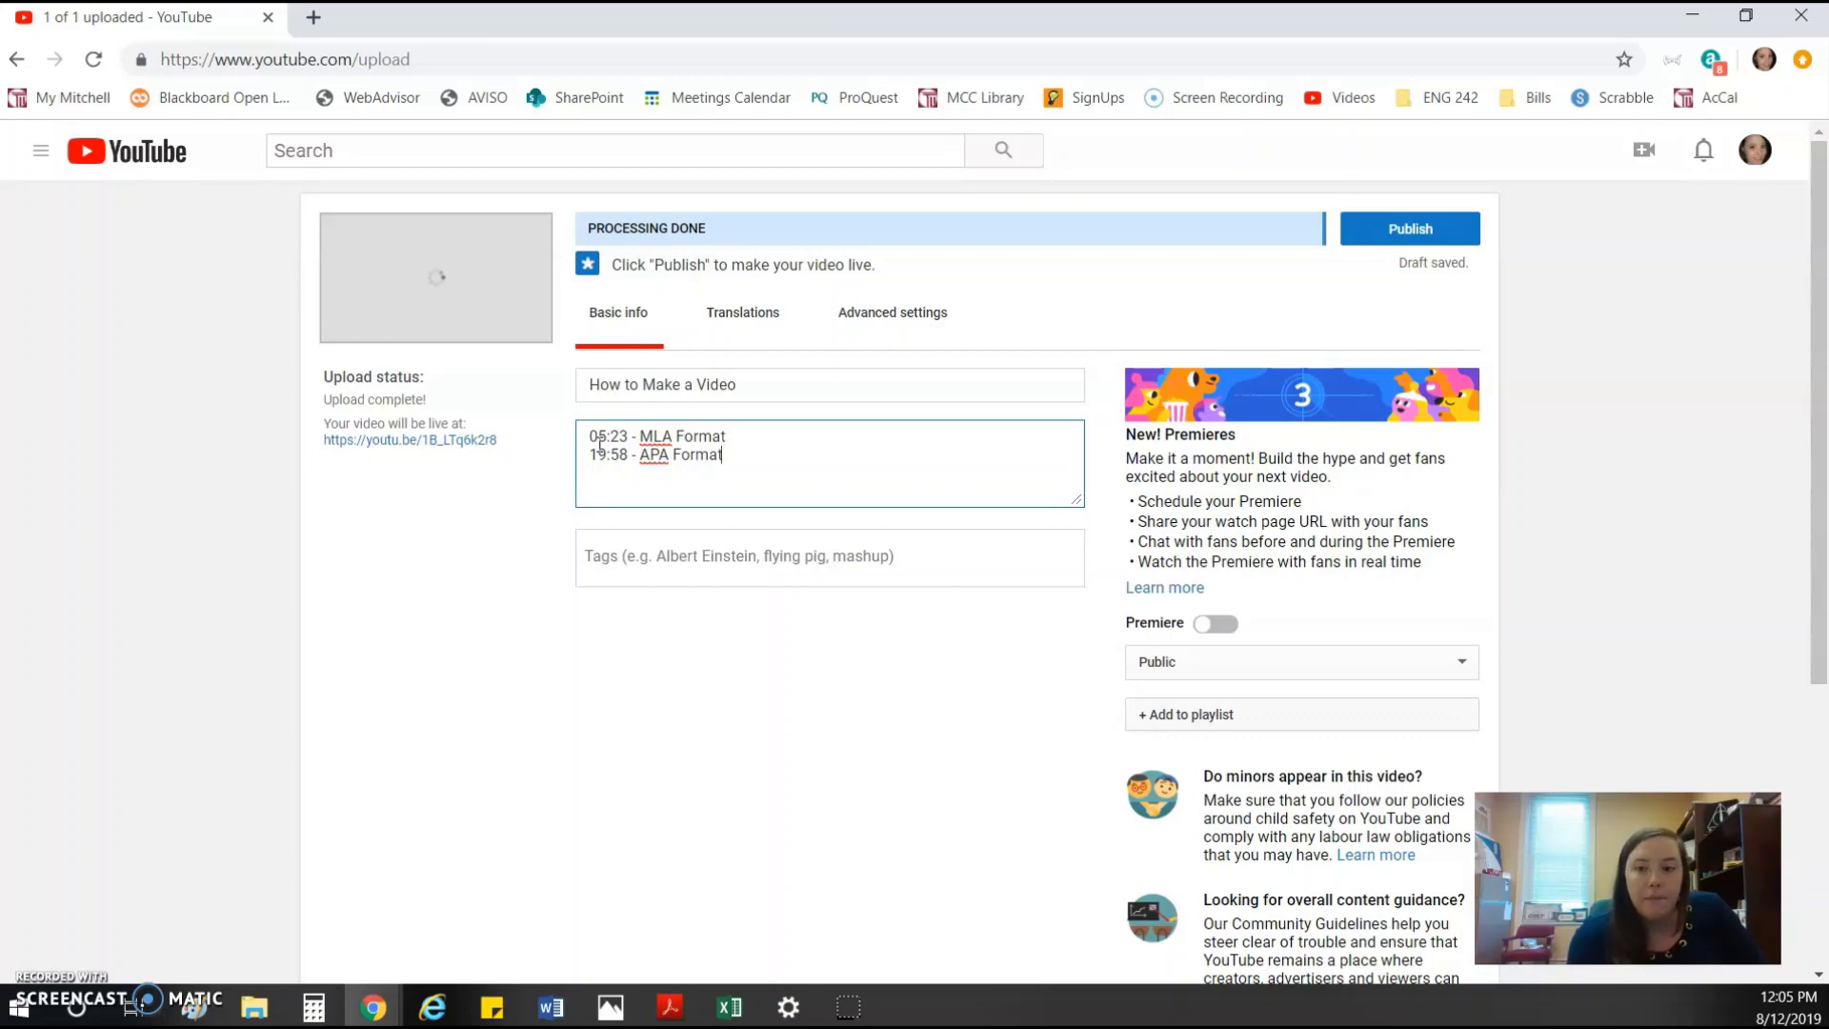
{"action": "left_click", "coordinate": [705, 355]}
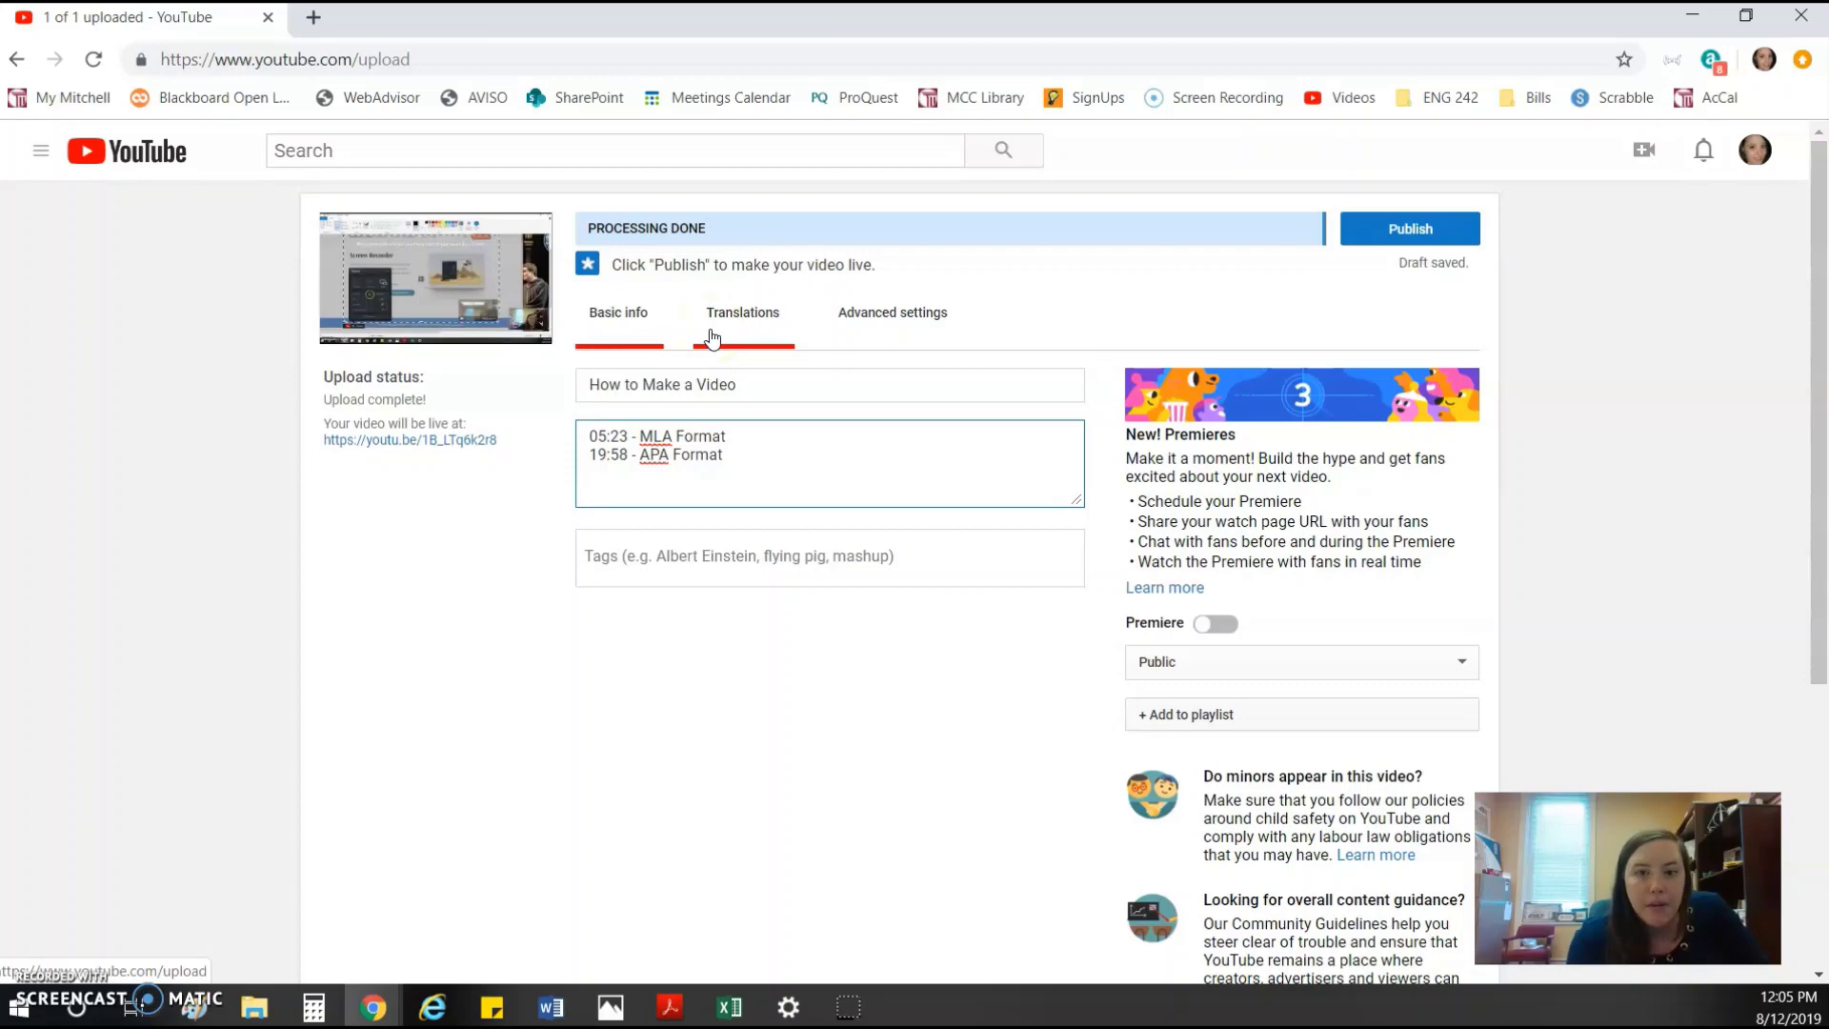
- Review the advanced settings, checking the comment permissions without changing them
{"action": "left_click", "coordinate": [850, 327]}
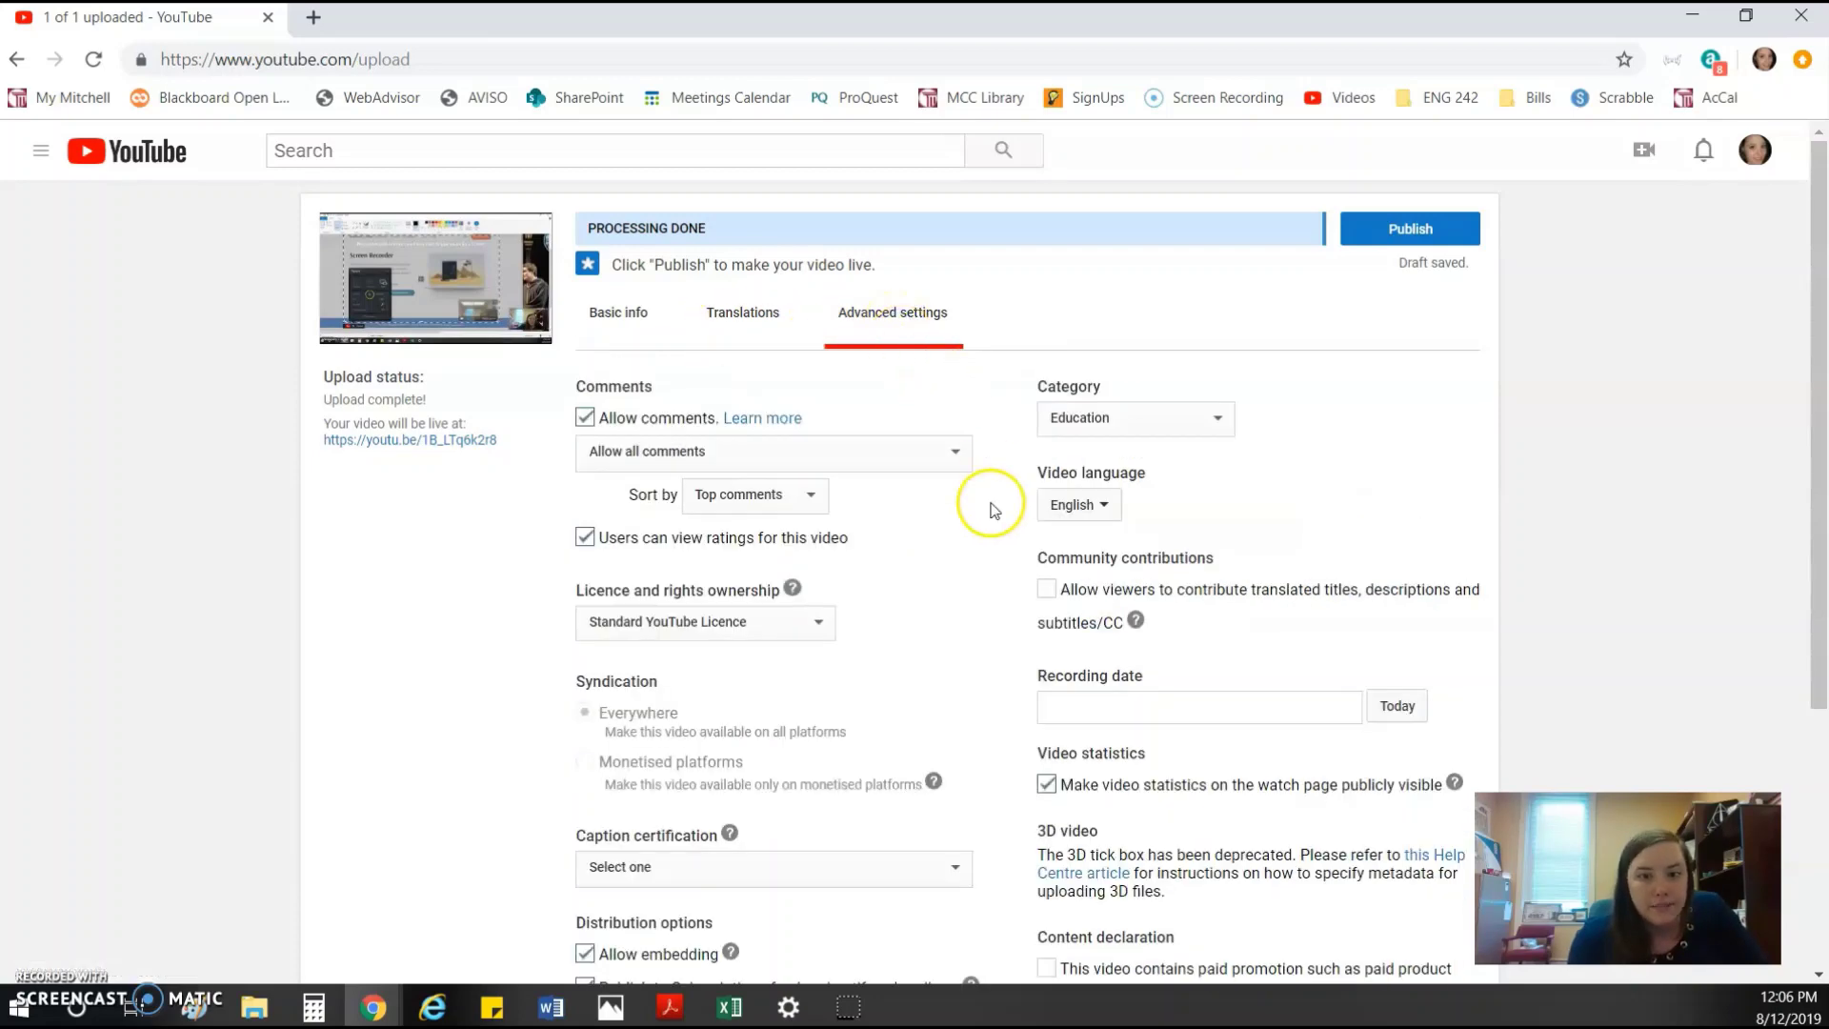
{"action": "scroll", "coordinate": [986, 515], "scroll_direction": "down", "scroll_amount": 1}
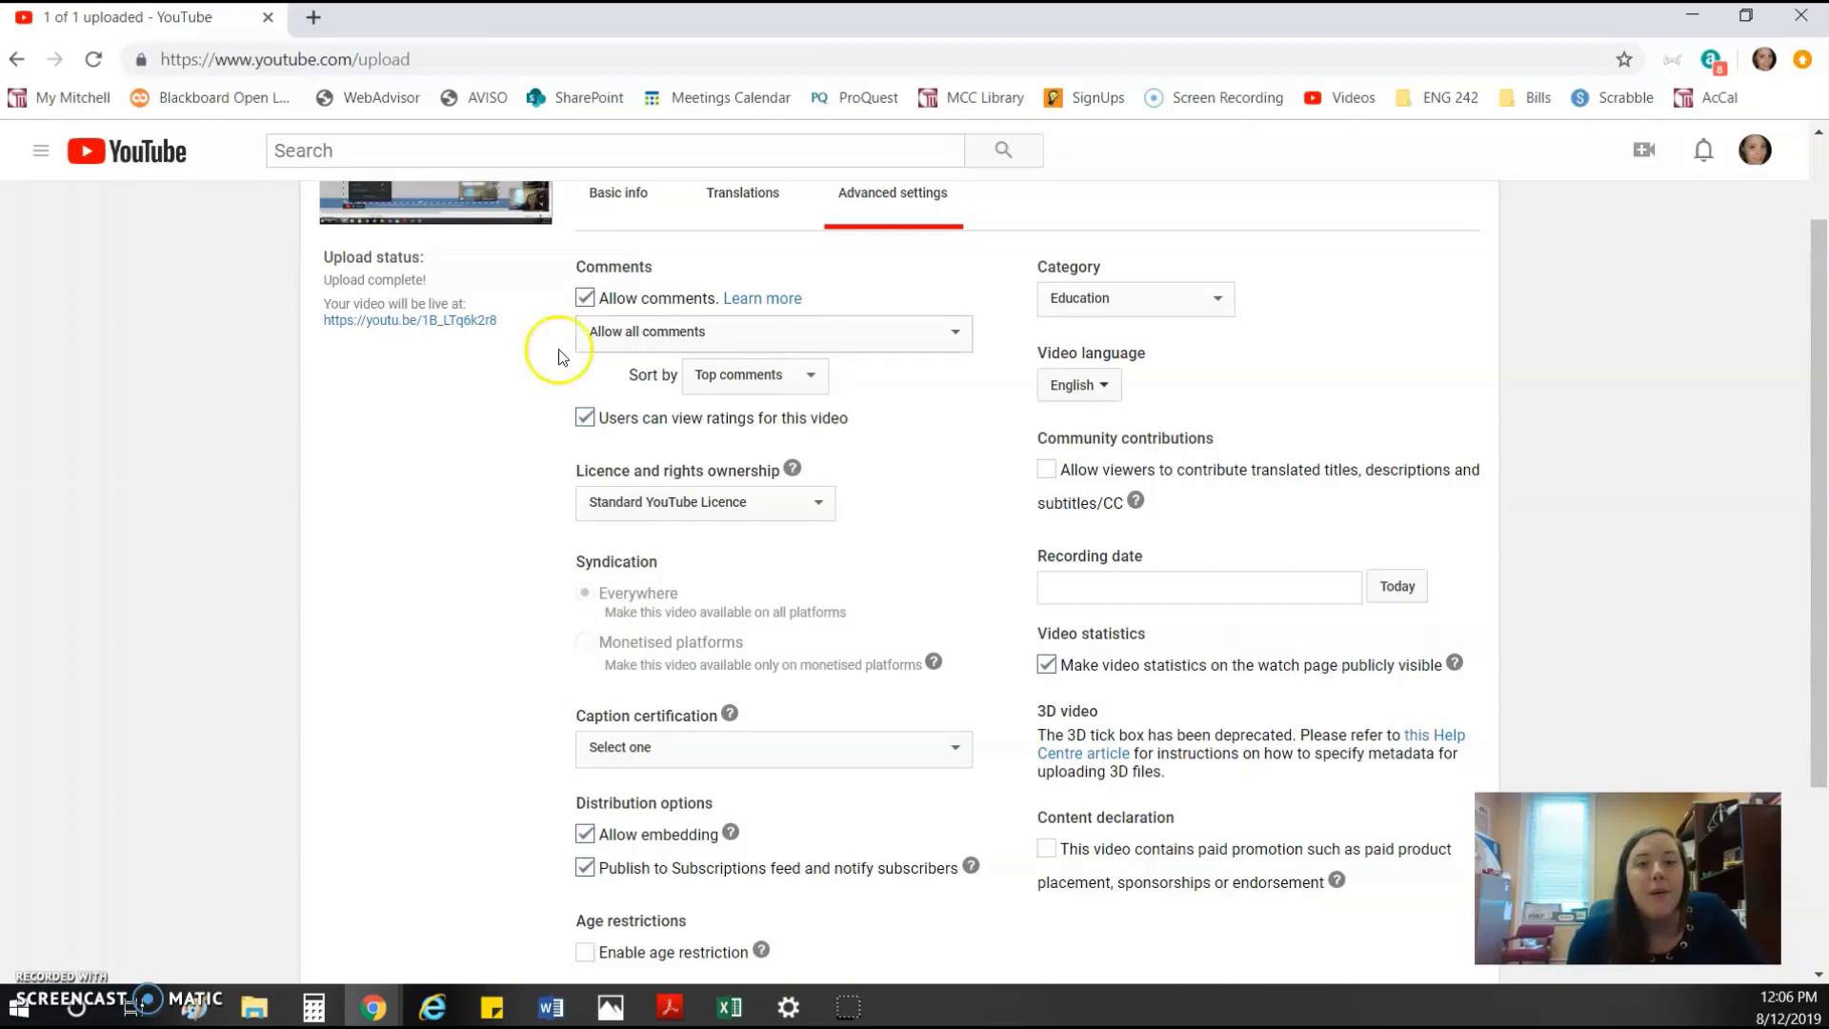
{"action": "left_click", "coordinate": [656, 340]}
{"action": "left_click", "coordinate": [656, 340]}
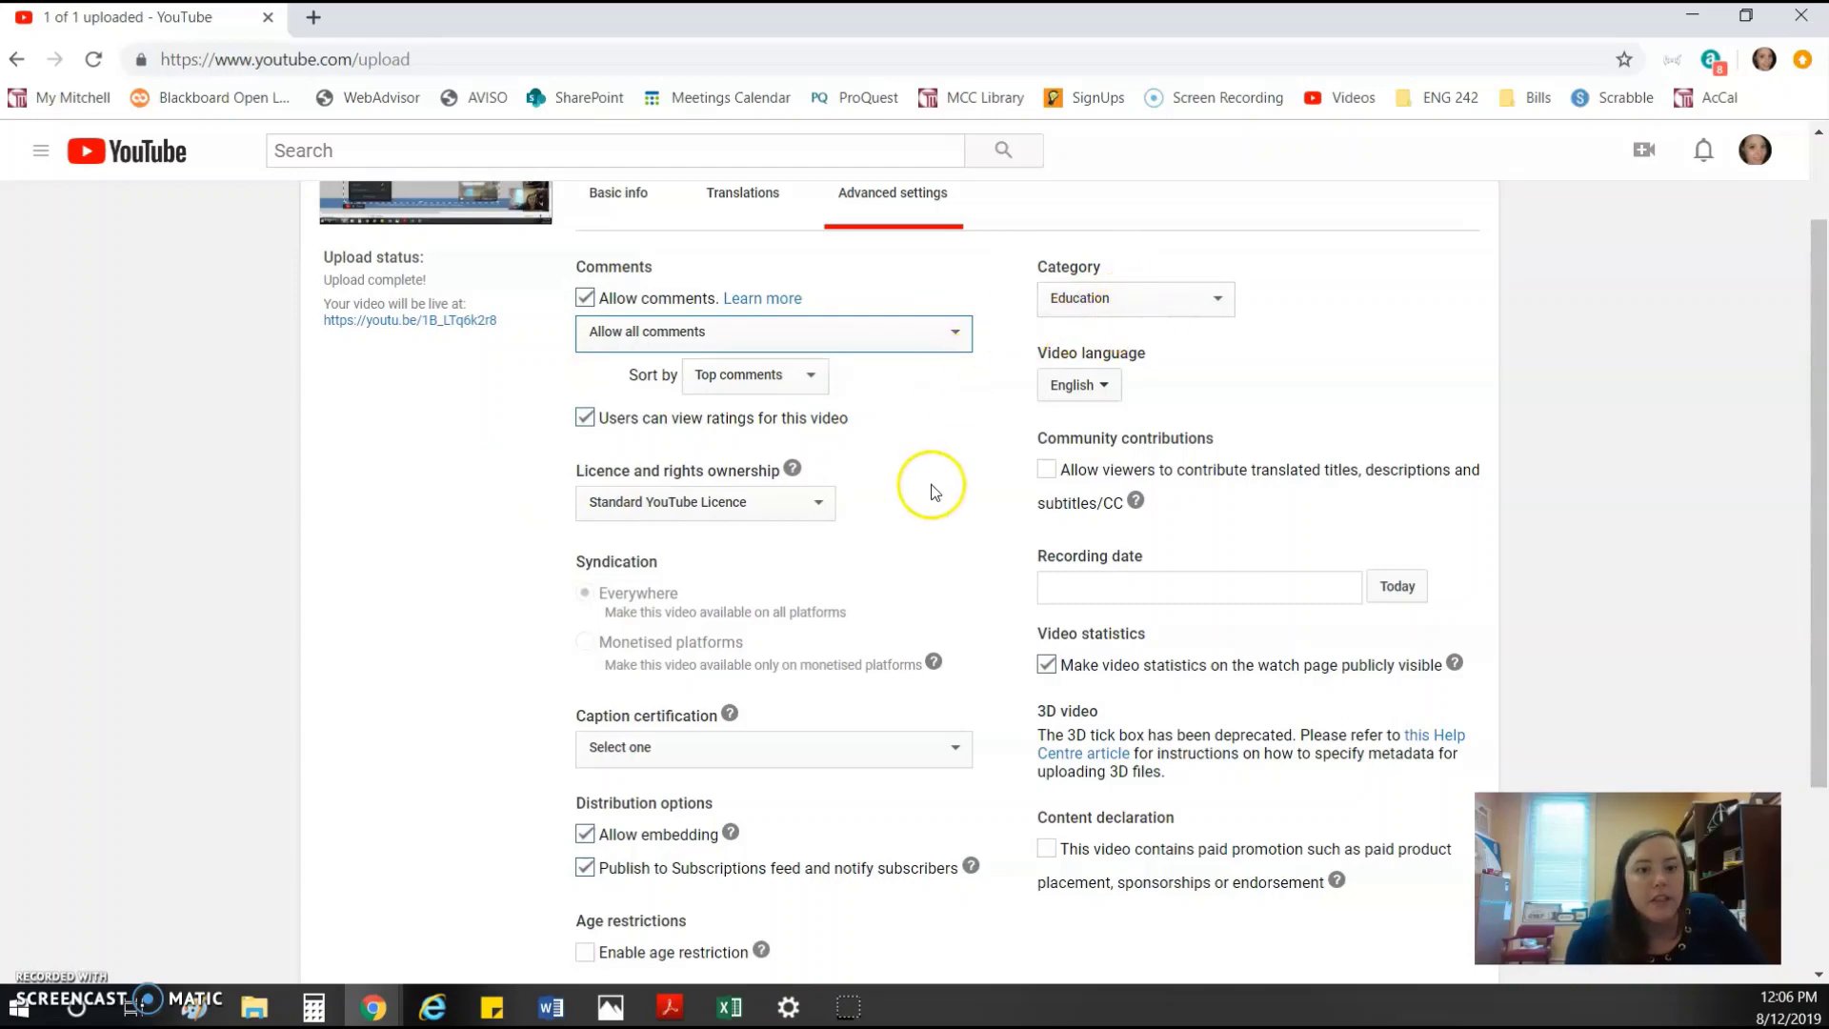
{"action": "scroll", "coordinate": [931, 486], "scroll_direction": "down", "scroll_amount": 3}
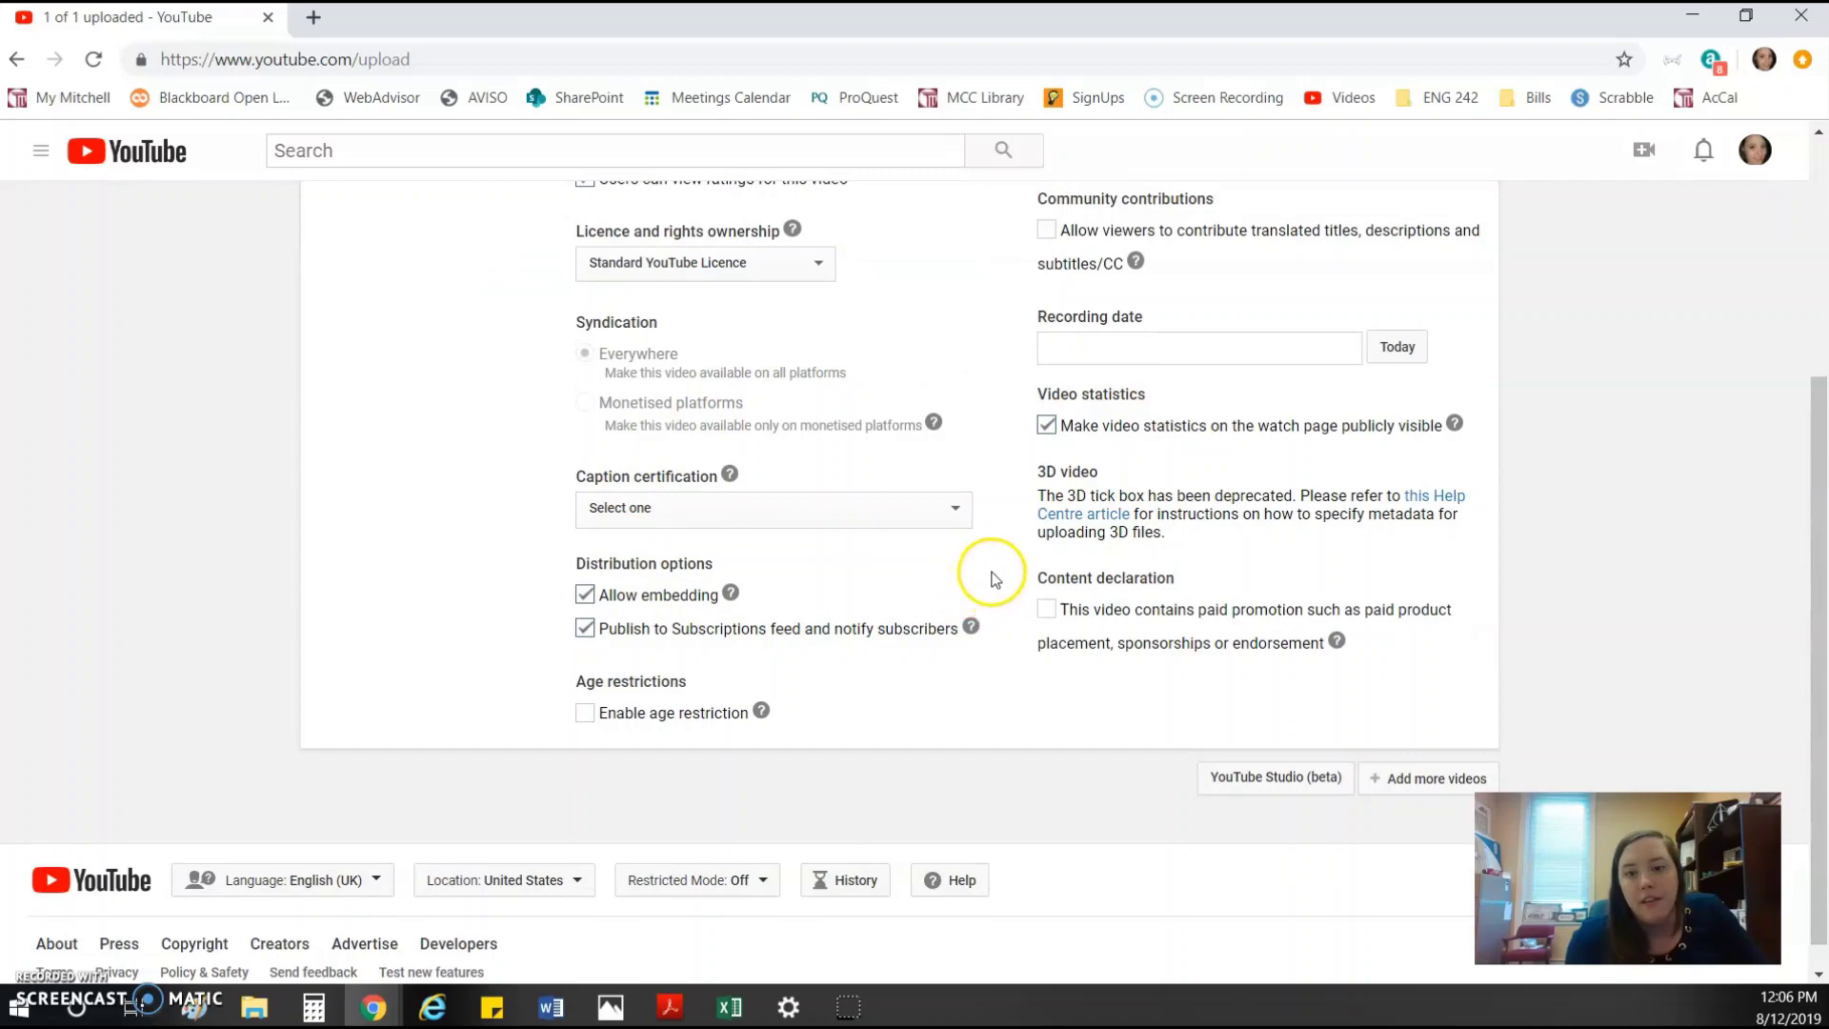
{"action": "scroll", "coordinate": [991, 582], "scroll_direction": "up", "scroll_amount": 4}
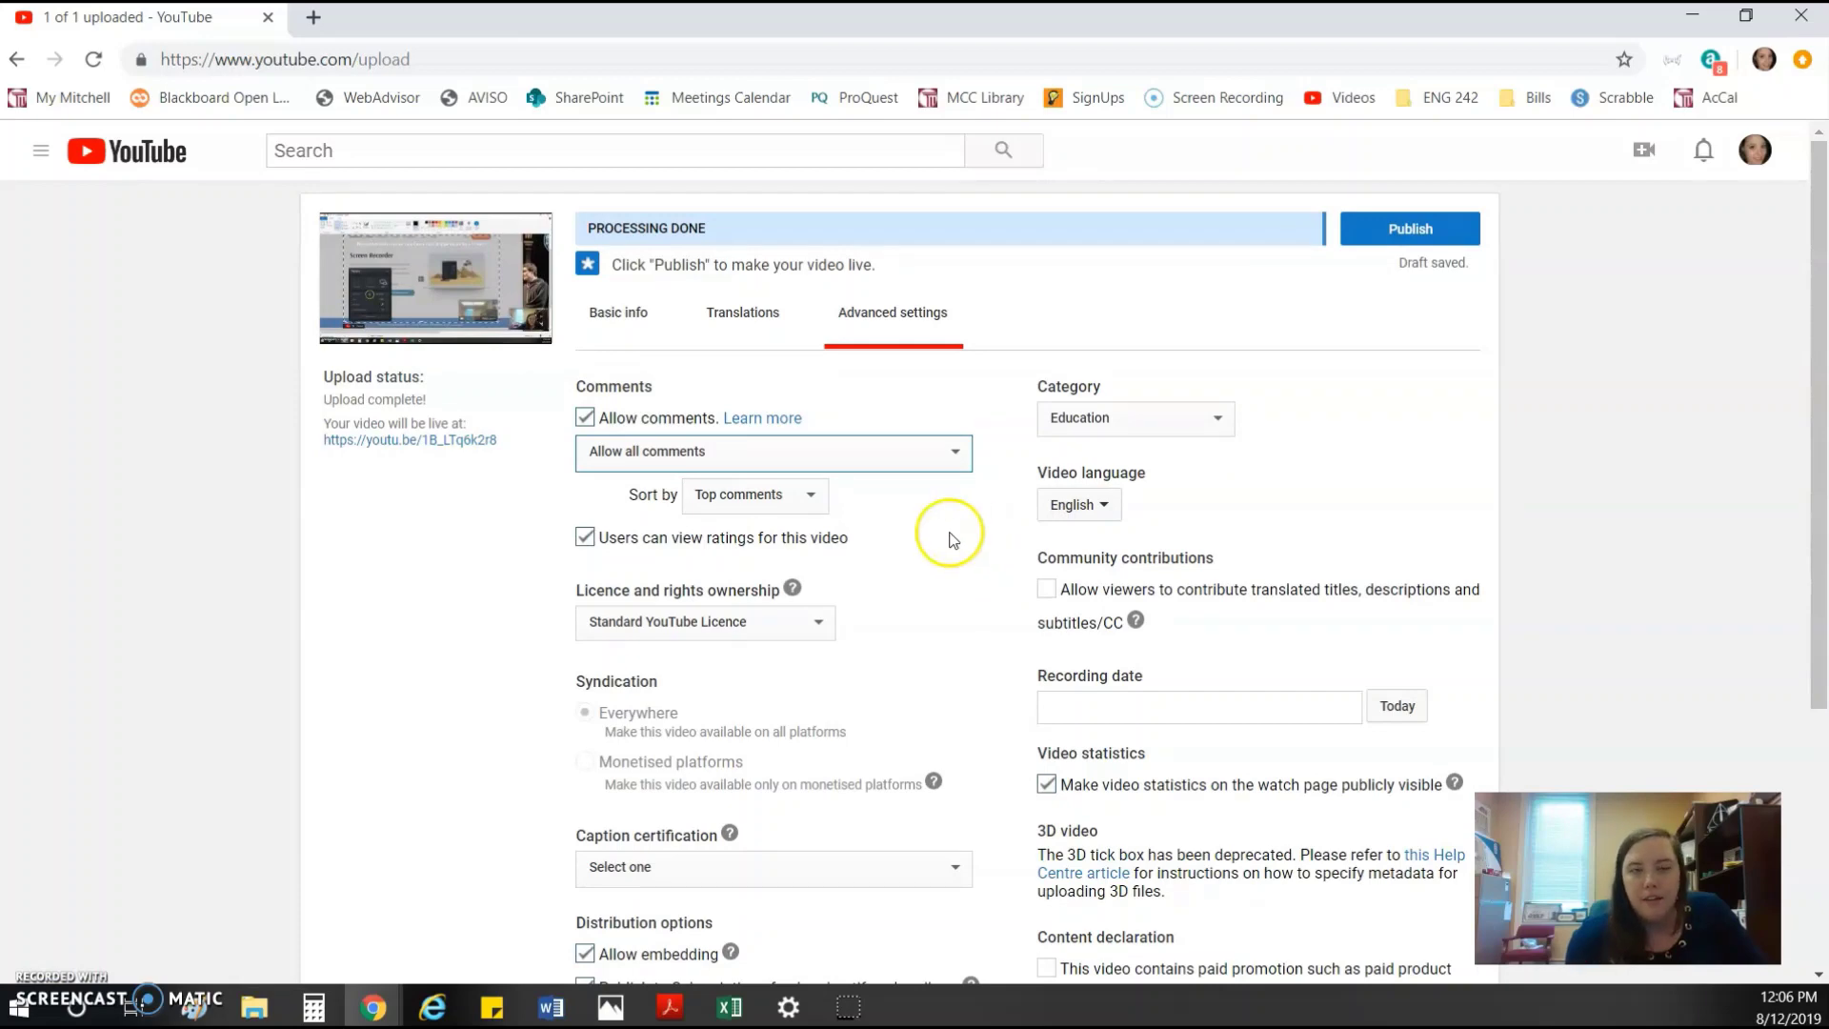
- View the Translations options, then return to the Basic info details
{"action": "left_click", "coordinate": [757, 333]}
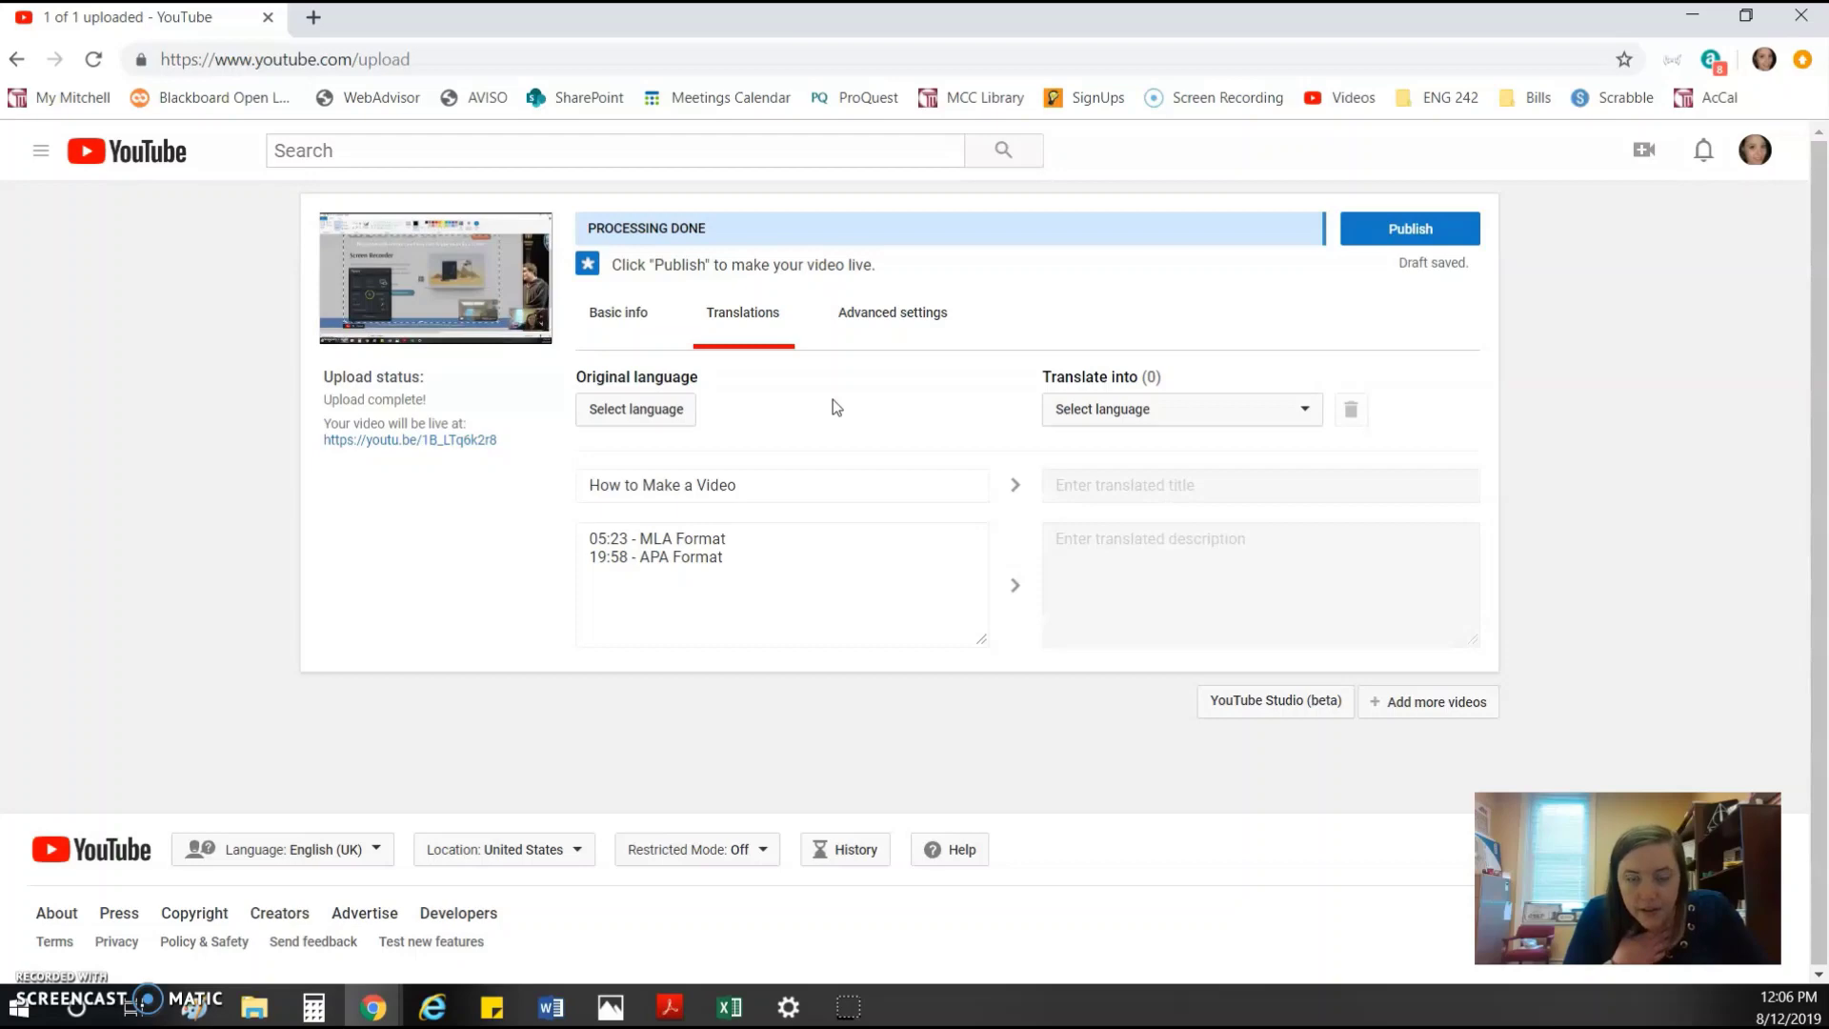
{"action": "left_click", "coordinate": [614, 329]}
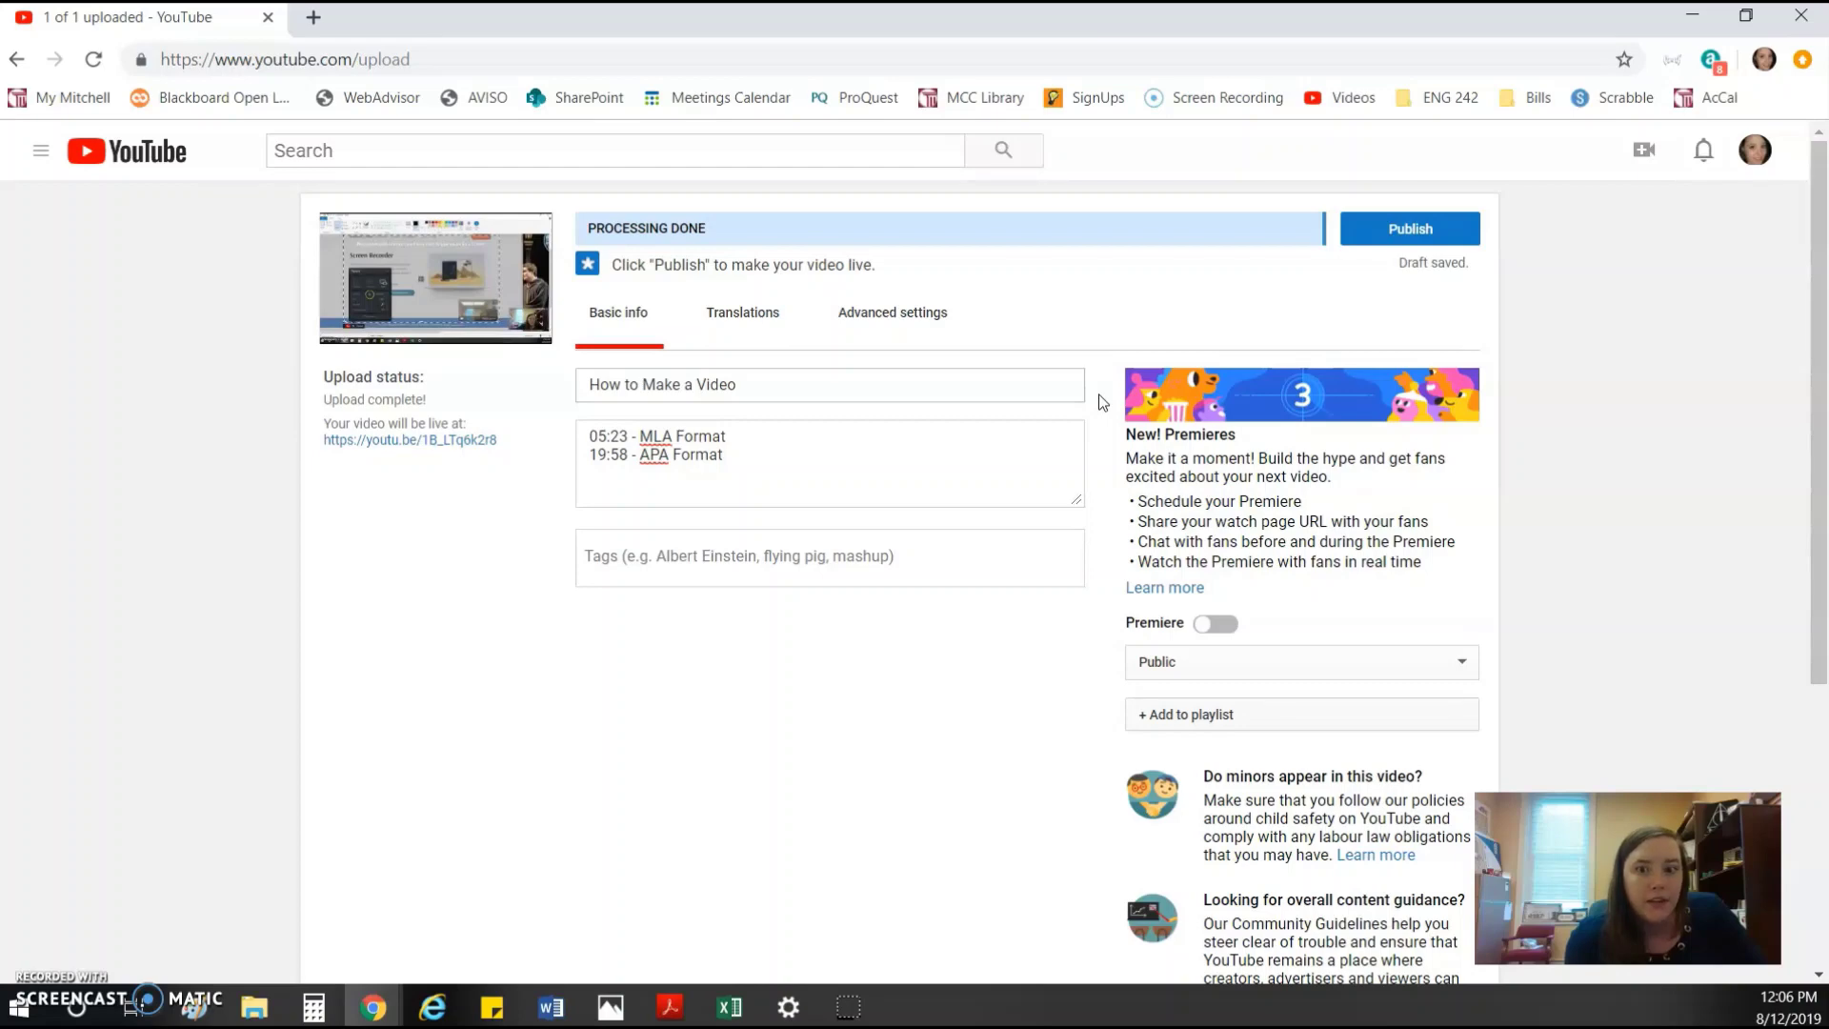
- Set the second suggested frame as the video's thumbnail
{"action": "scroll", "coordinate": [911, 667], "scroll_direction": "down", "scroll_amount": 3}
{"action": "scroll", "coordinate": [877, 702], "scroll_direction": "down", "scroll_amount": 3}
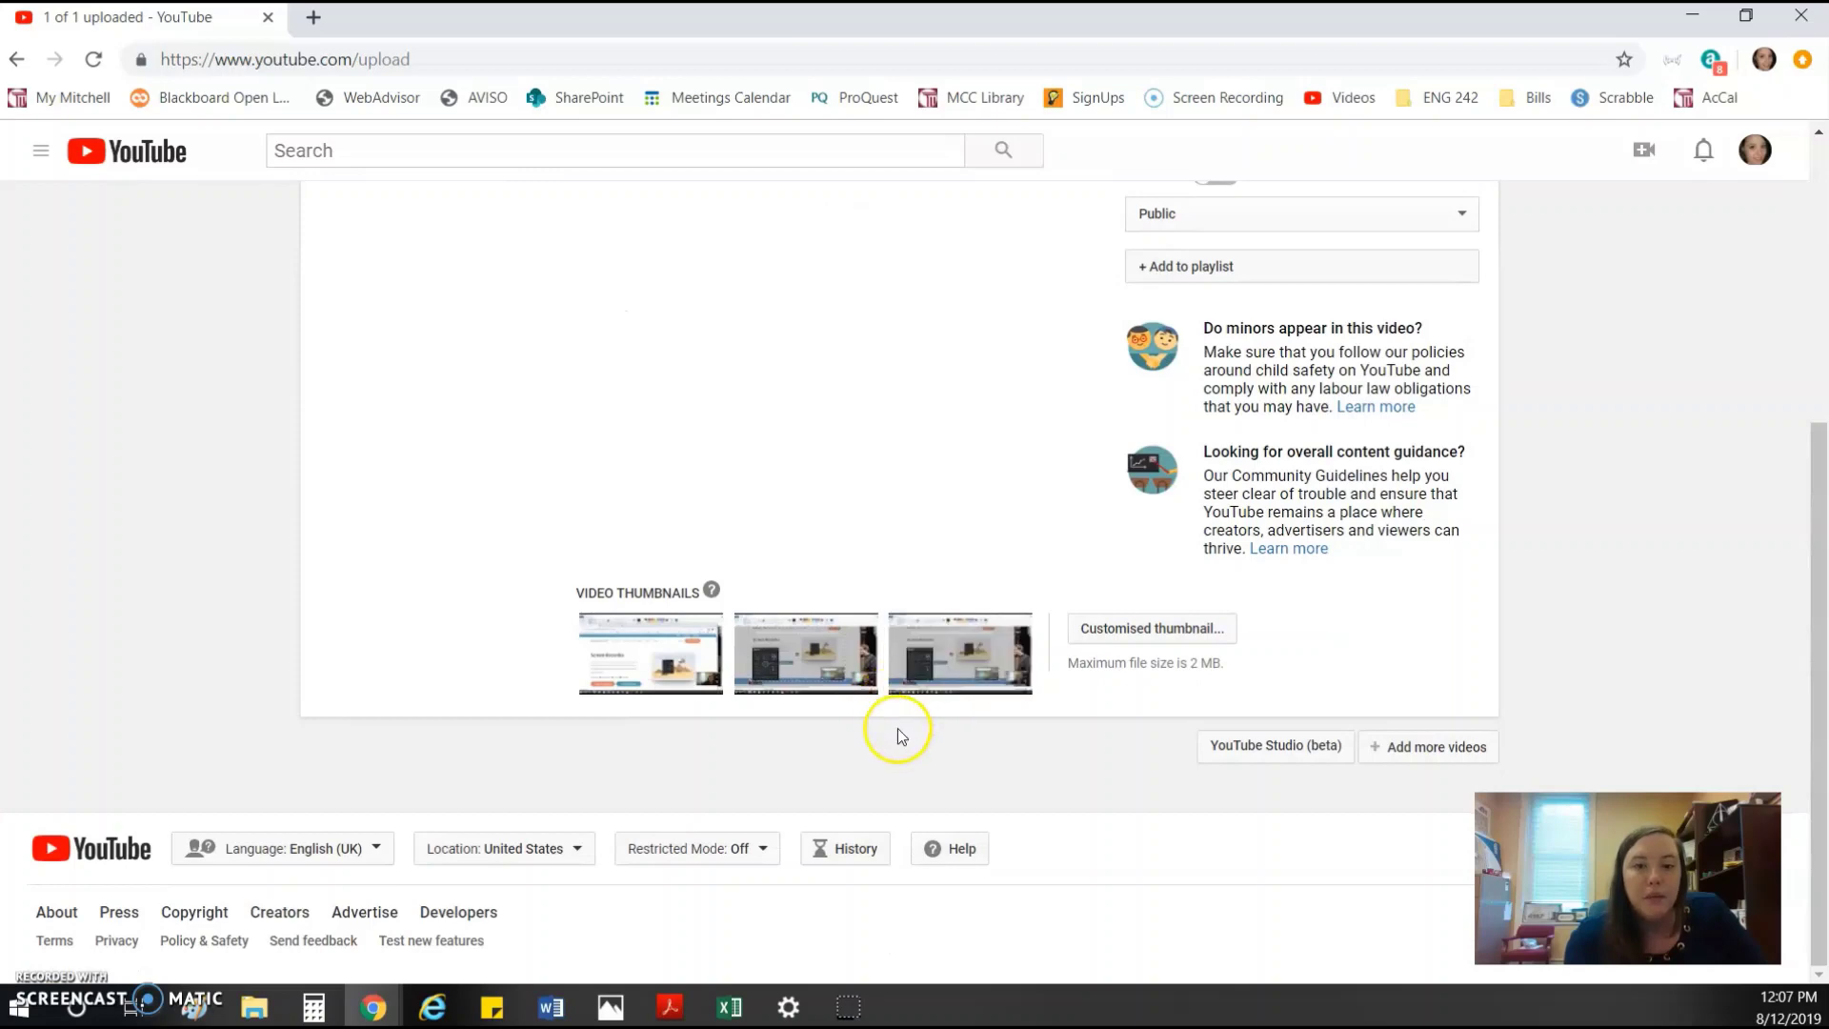
{"action": "left_click", "coordinate": [906, 726]}
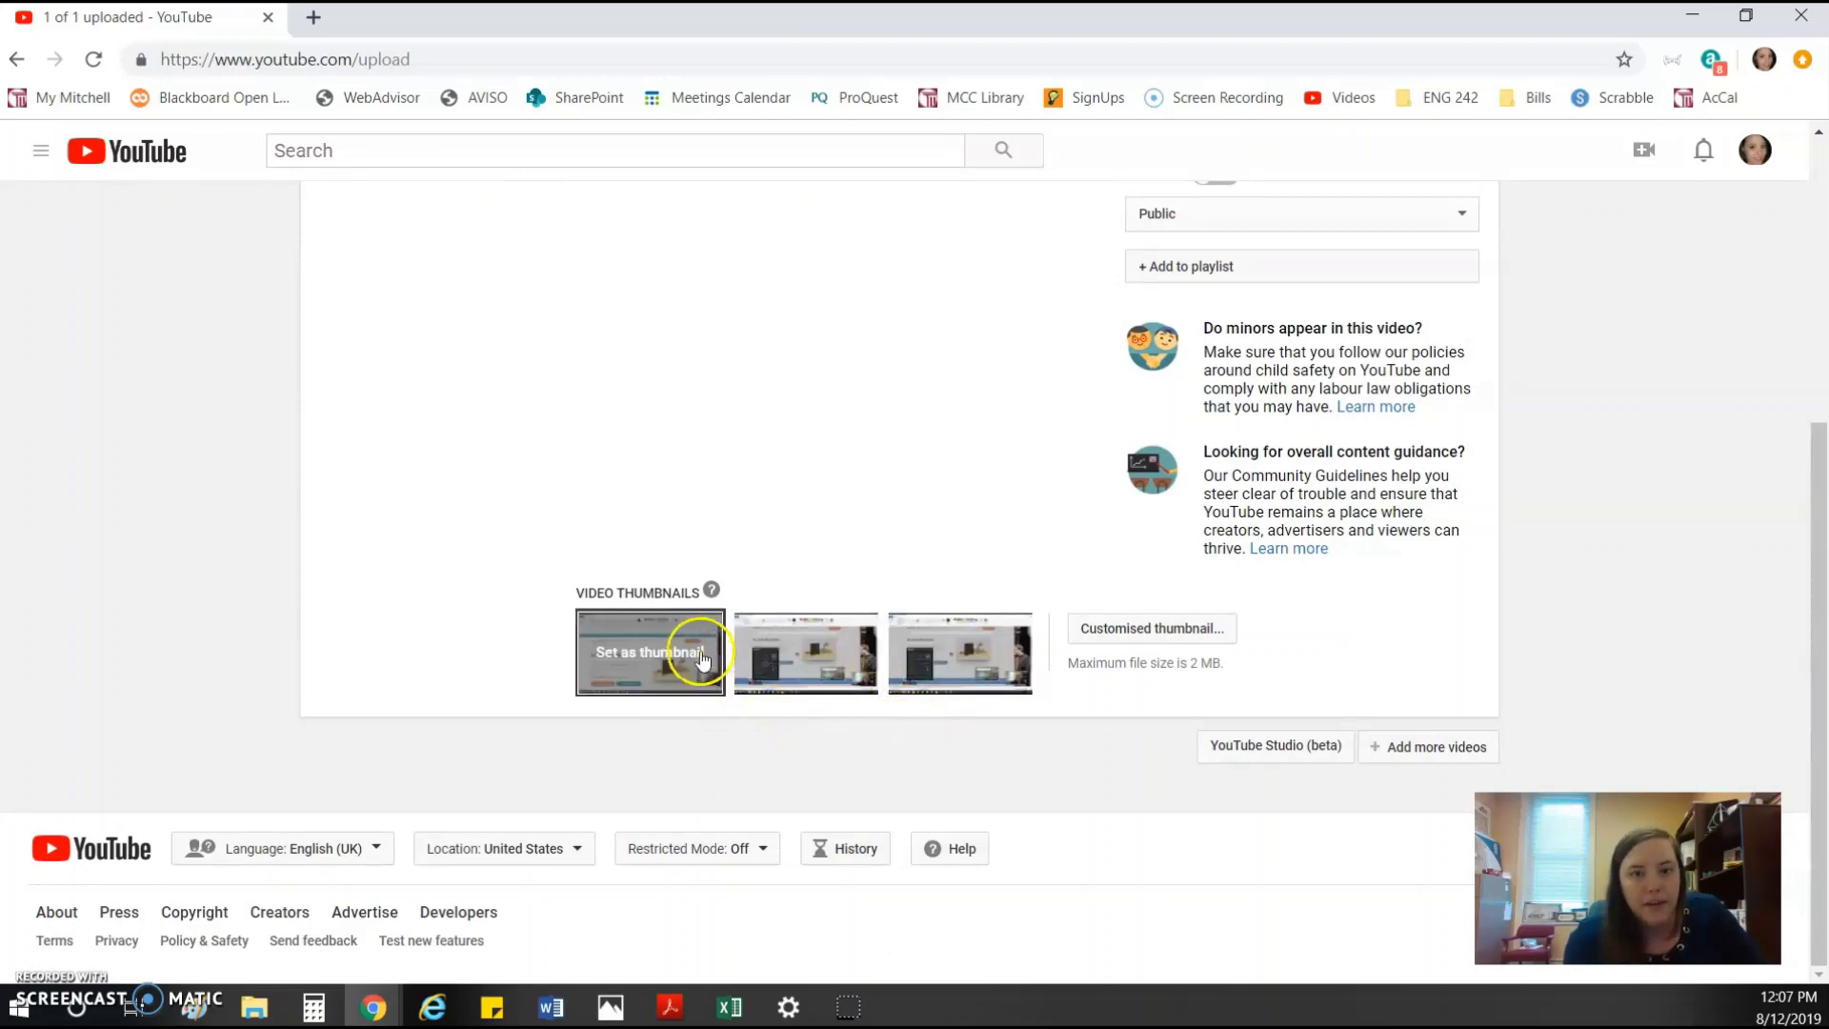
{"action": "left_click", "coordinate": [831, 678]}
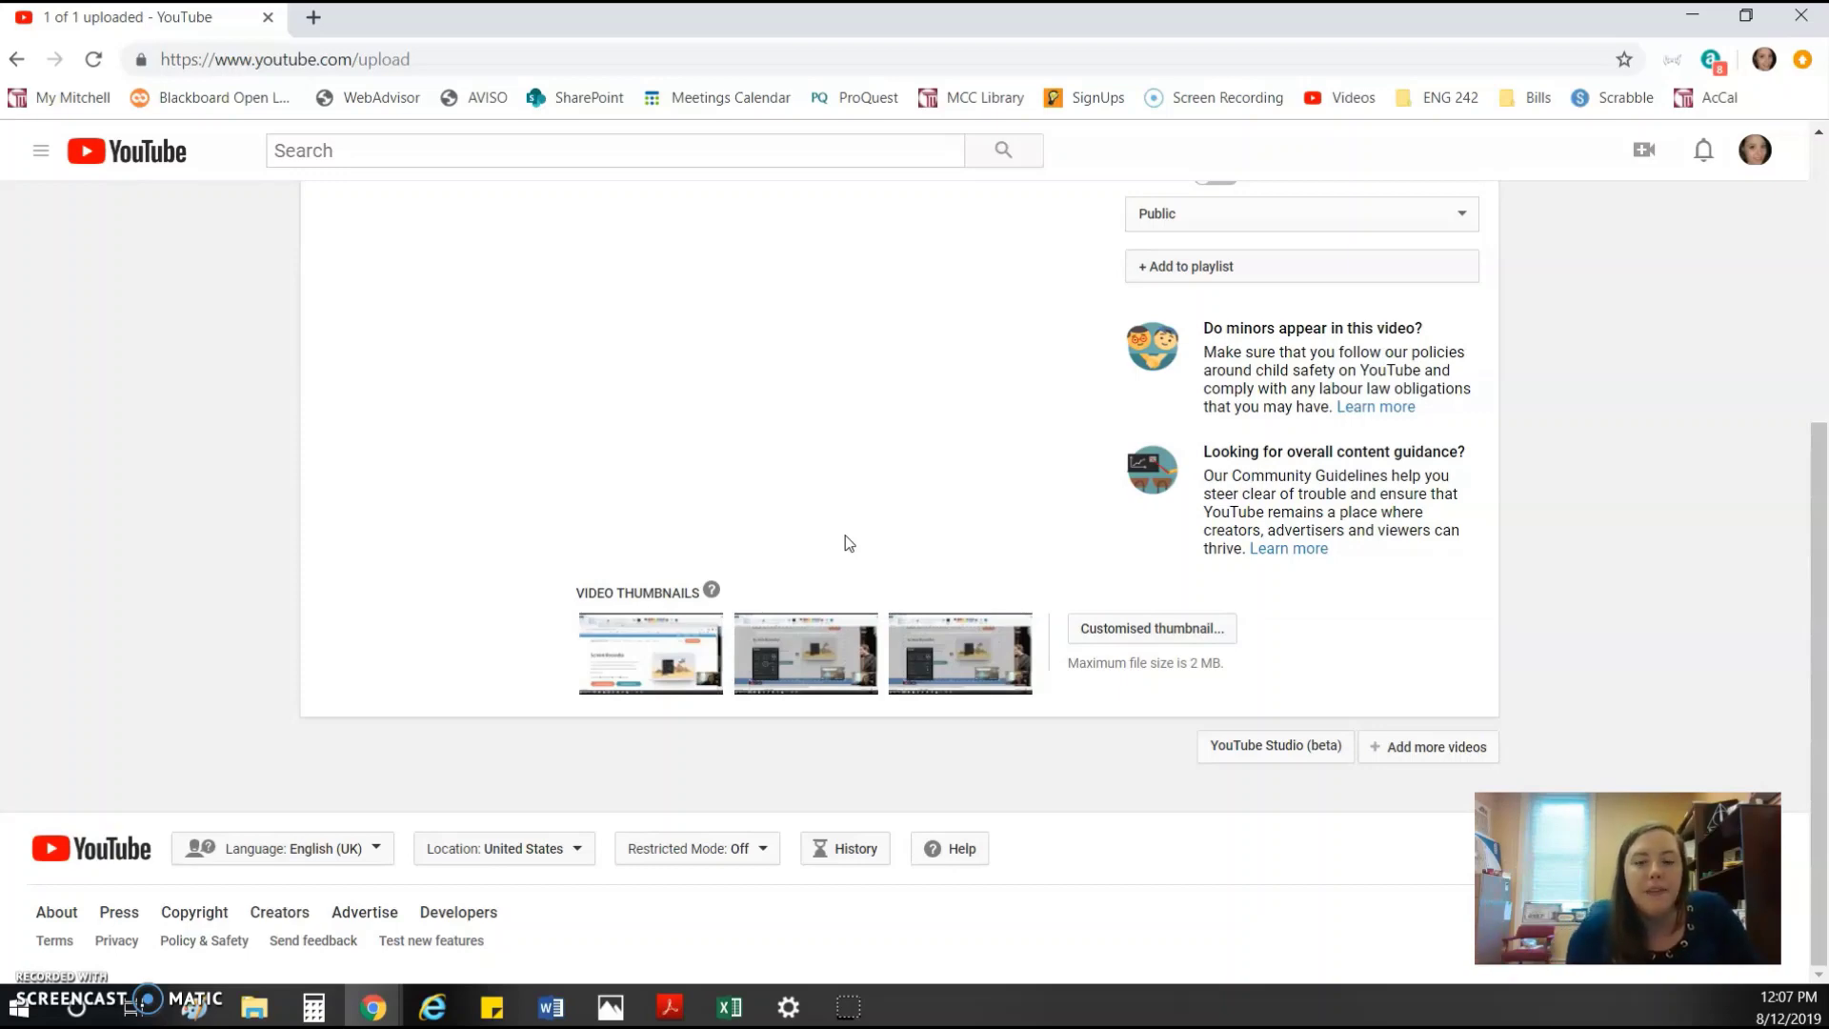
{"action": "mouse_move", "coordinate": [705, 615]}
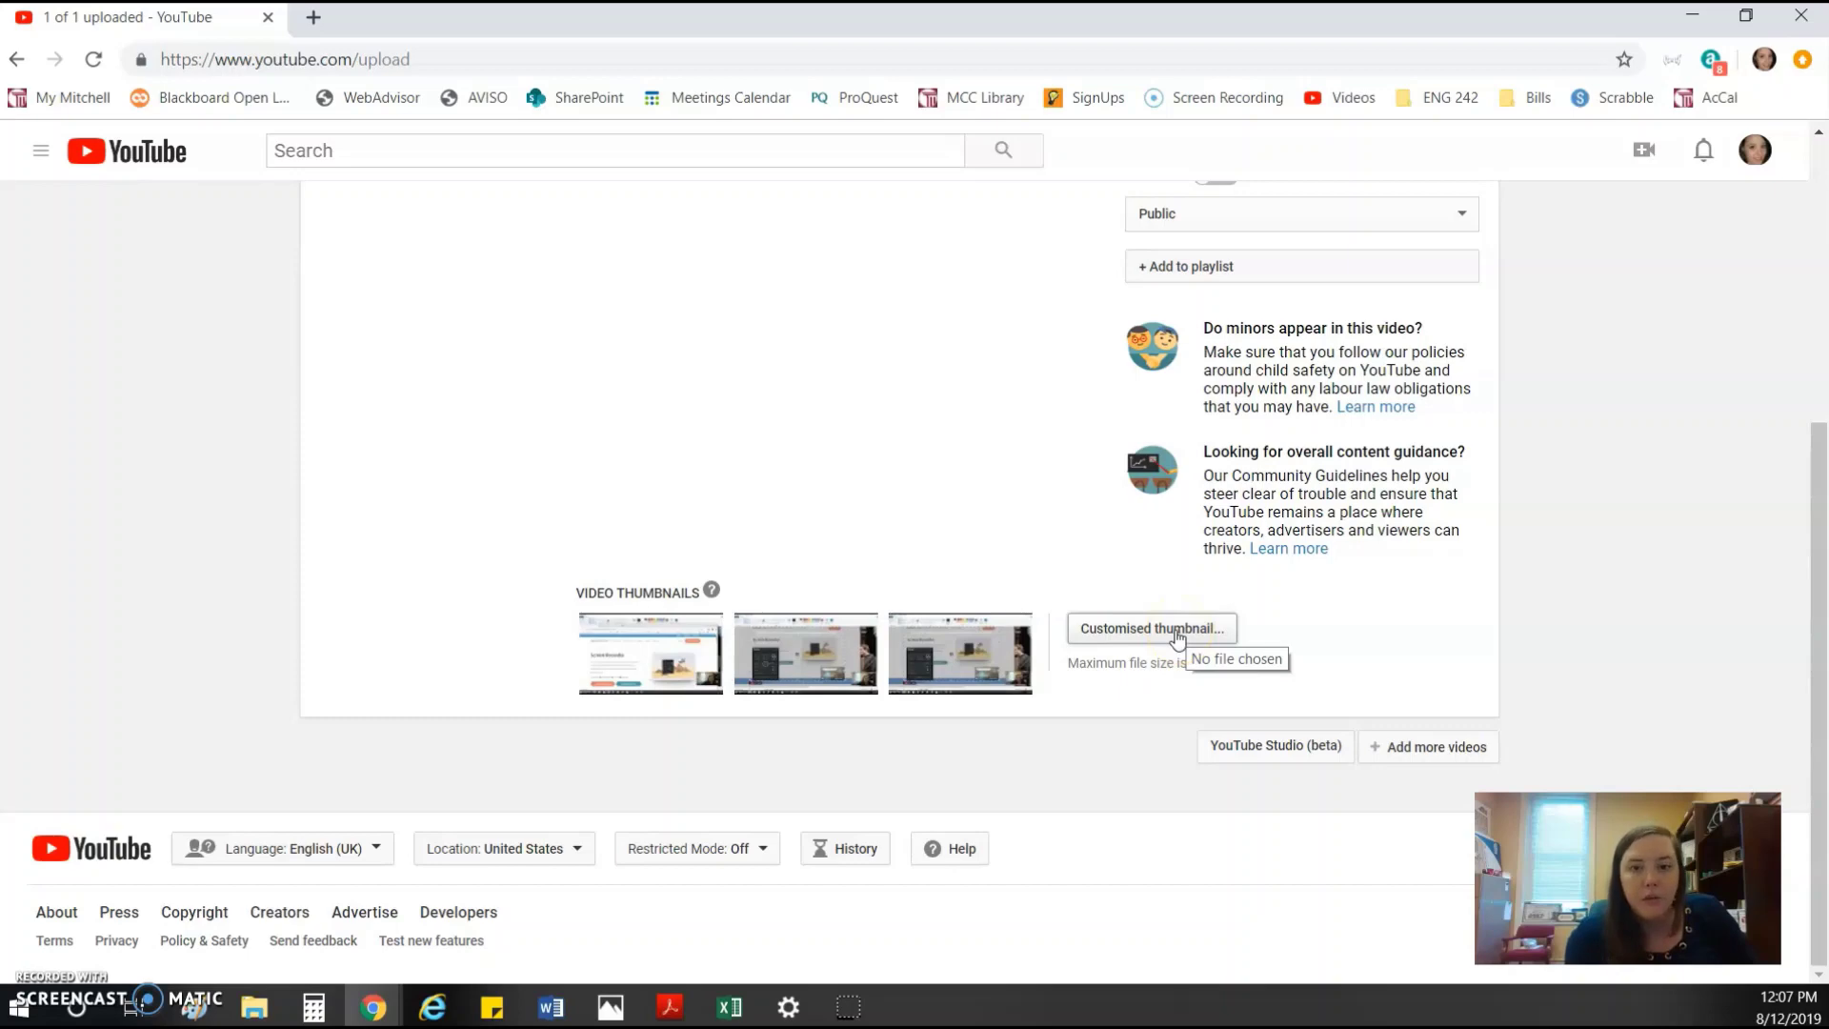
{"action": "left_click", "coordinate": [816, 655]}
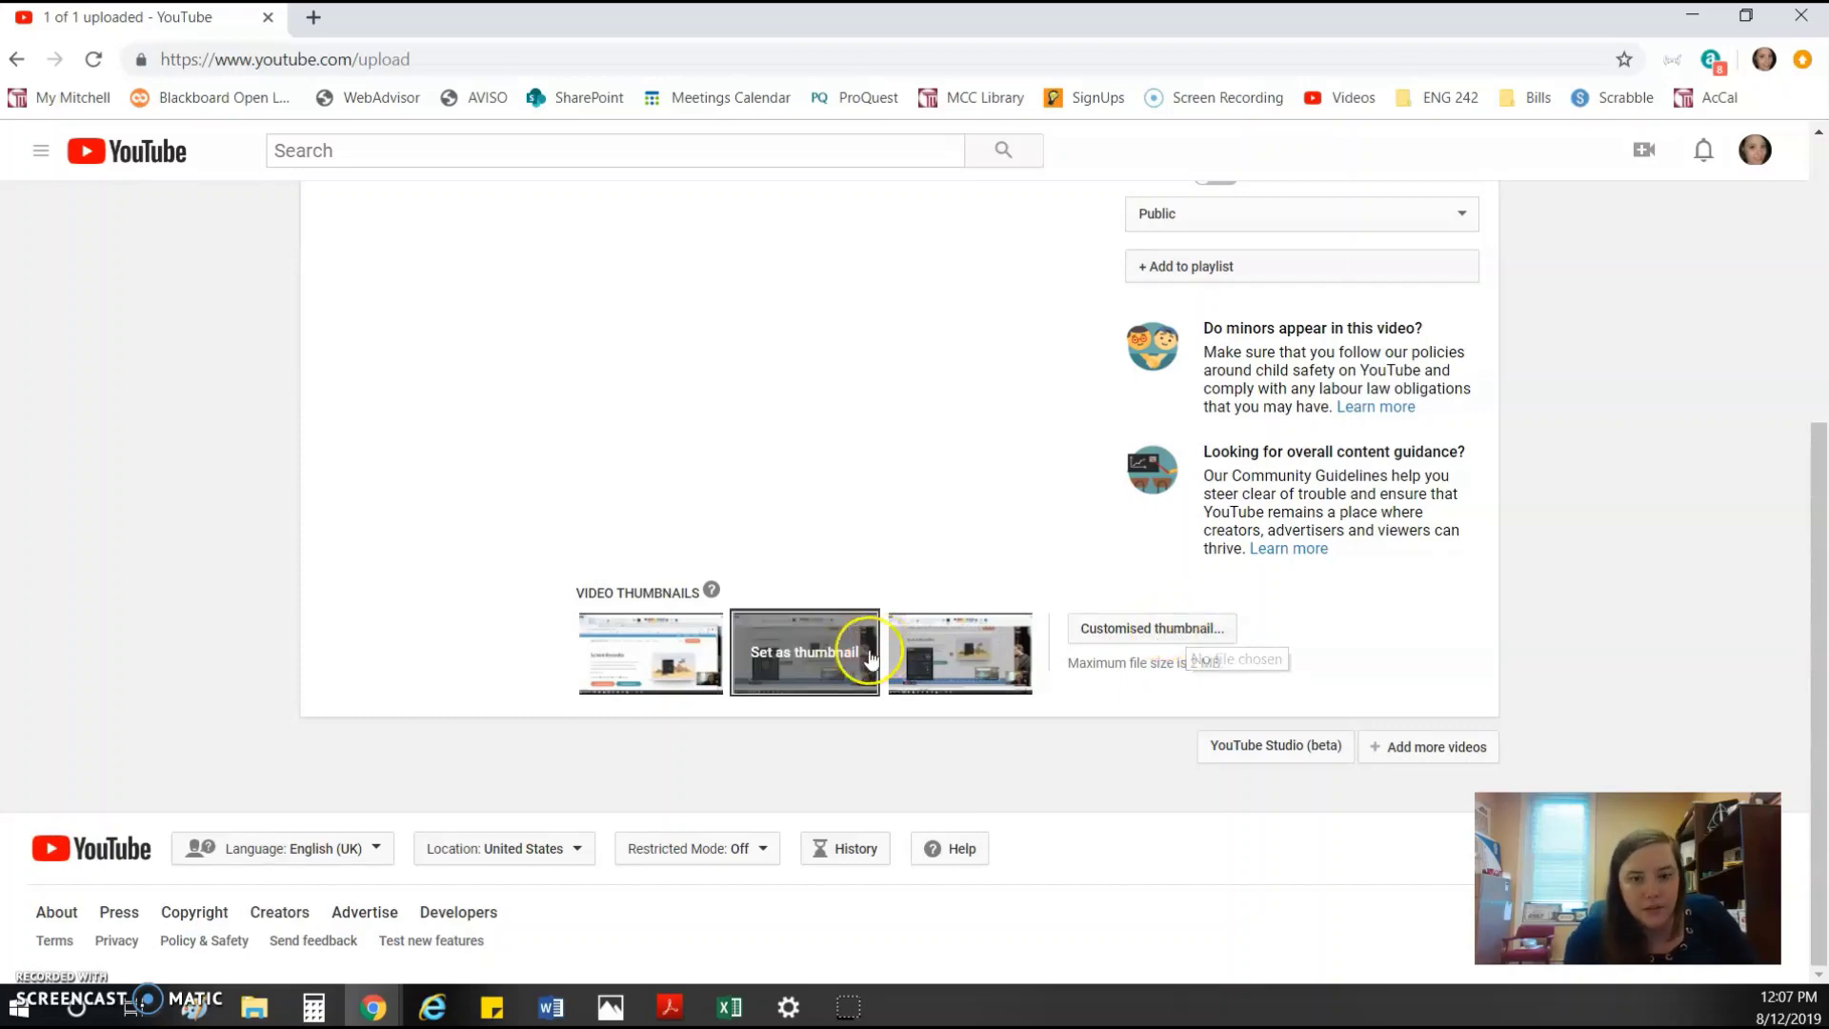
{"action": "scroll", "coordinate": [915, 510], "scroll_direction": "up", "scroll_amount": 5}
- Publish How to Make a Video, then choose My channel from the navigation guide
{"action": "left_click", "coordinate": [1375, 236]}
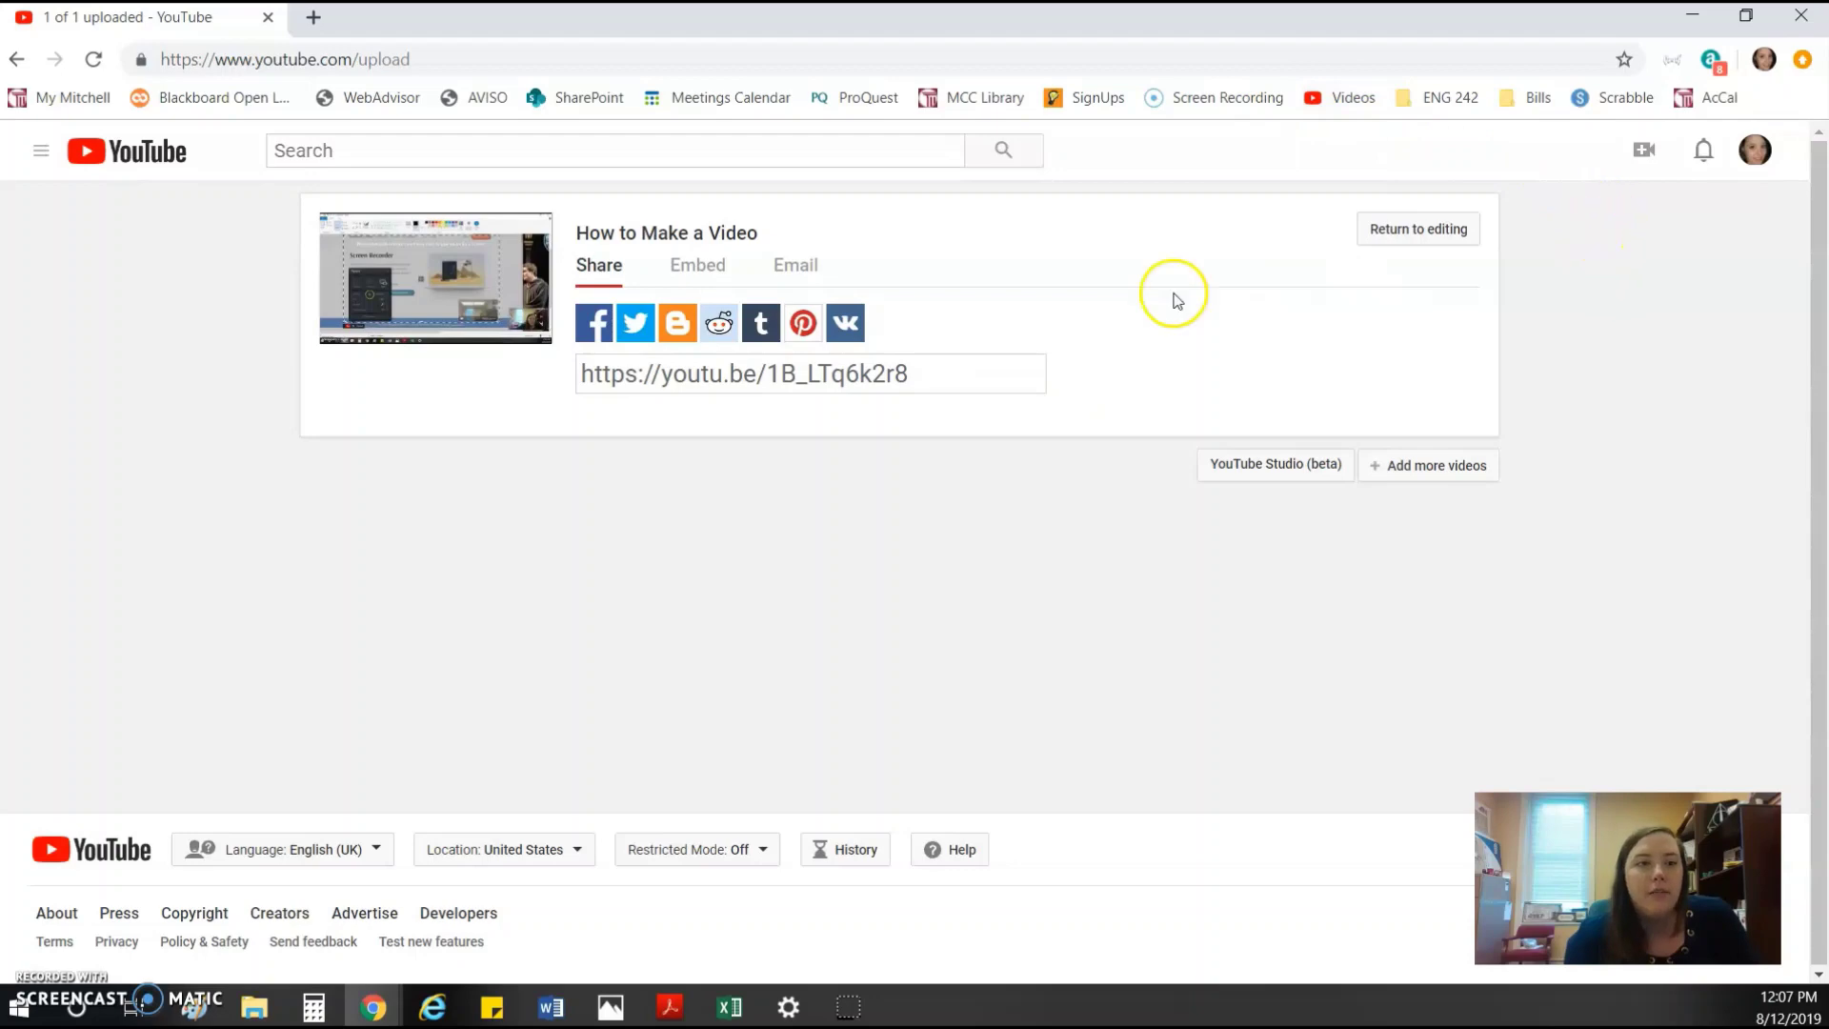
{"action": "left_click", "coordinate": [45, 153]}
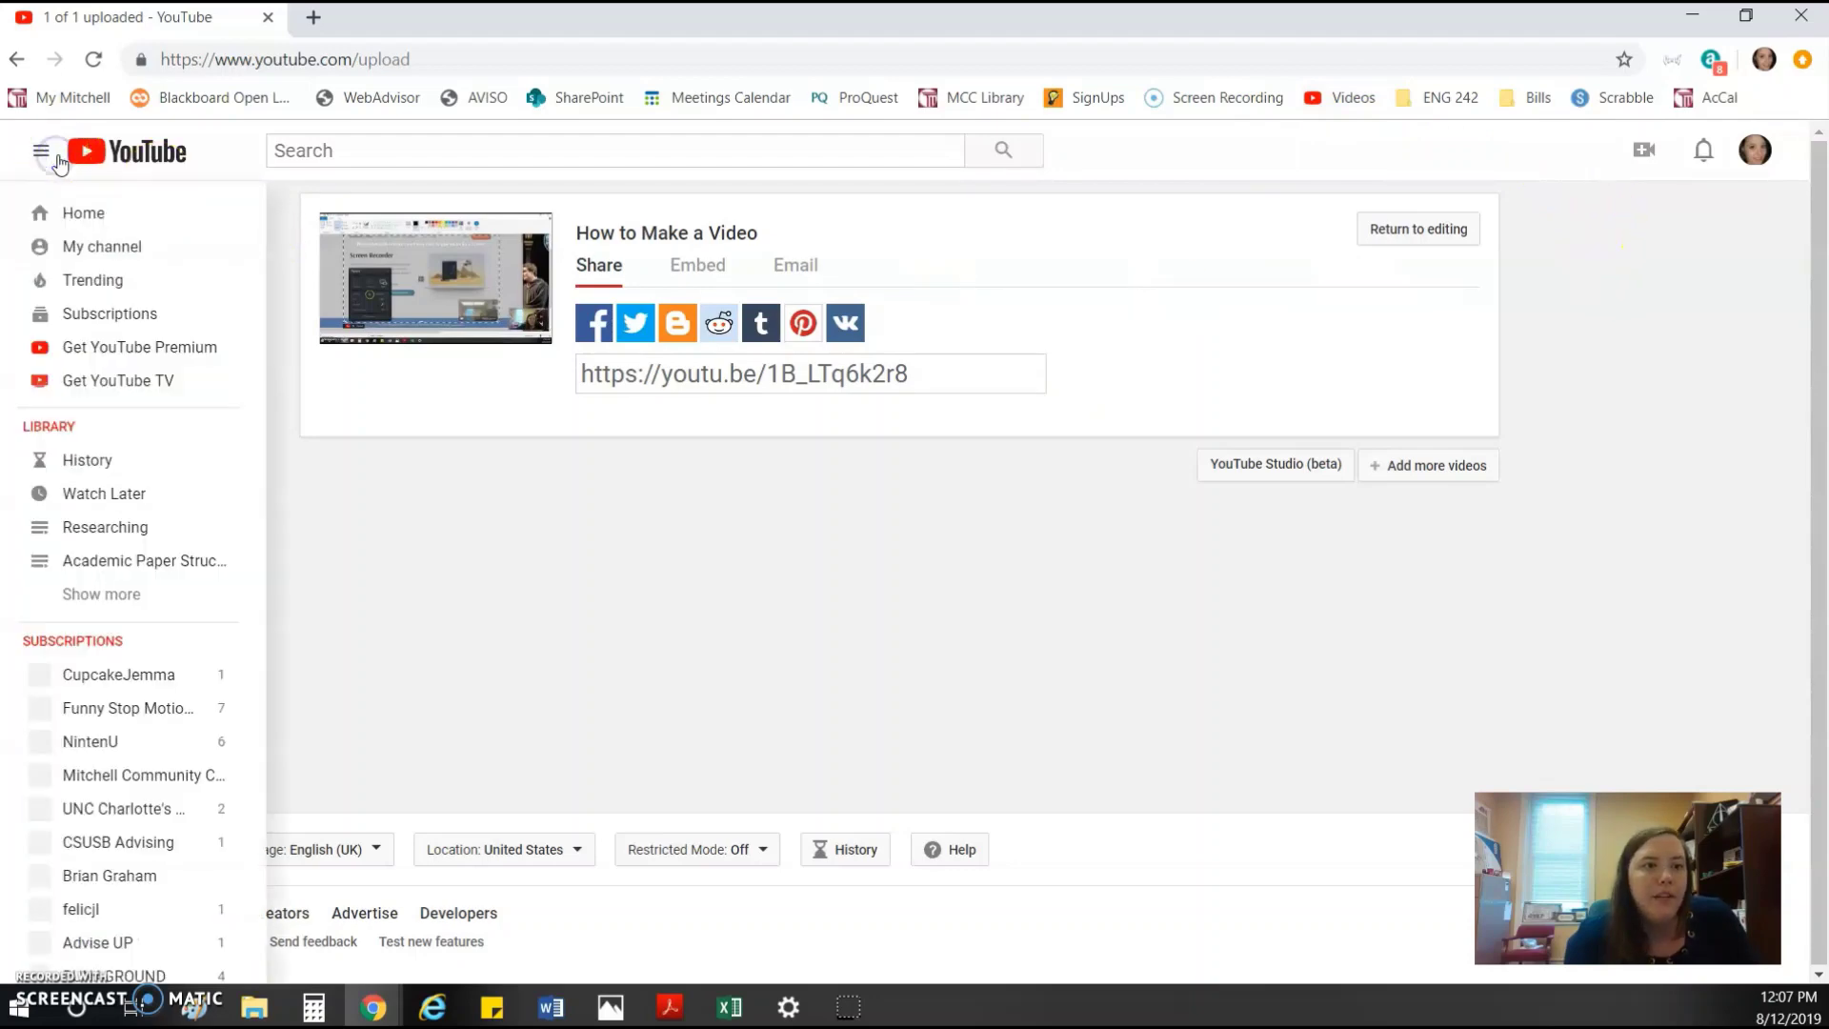
{"action": "left_click", "coordinate": [64, 213]}
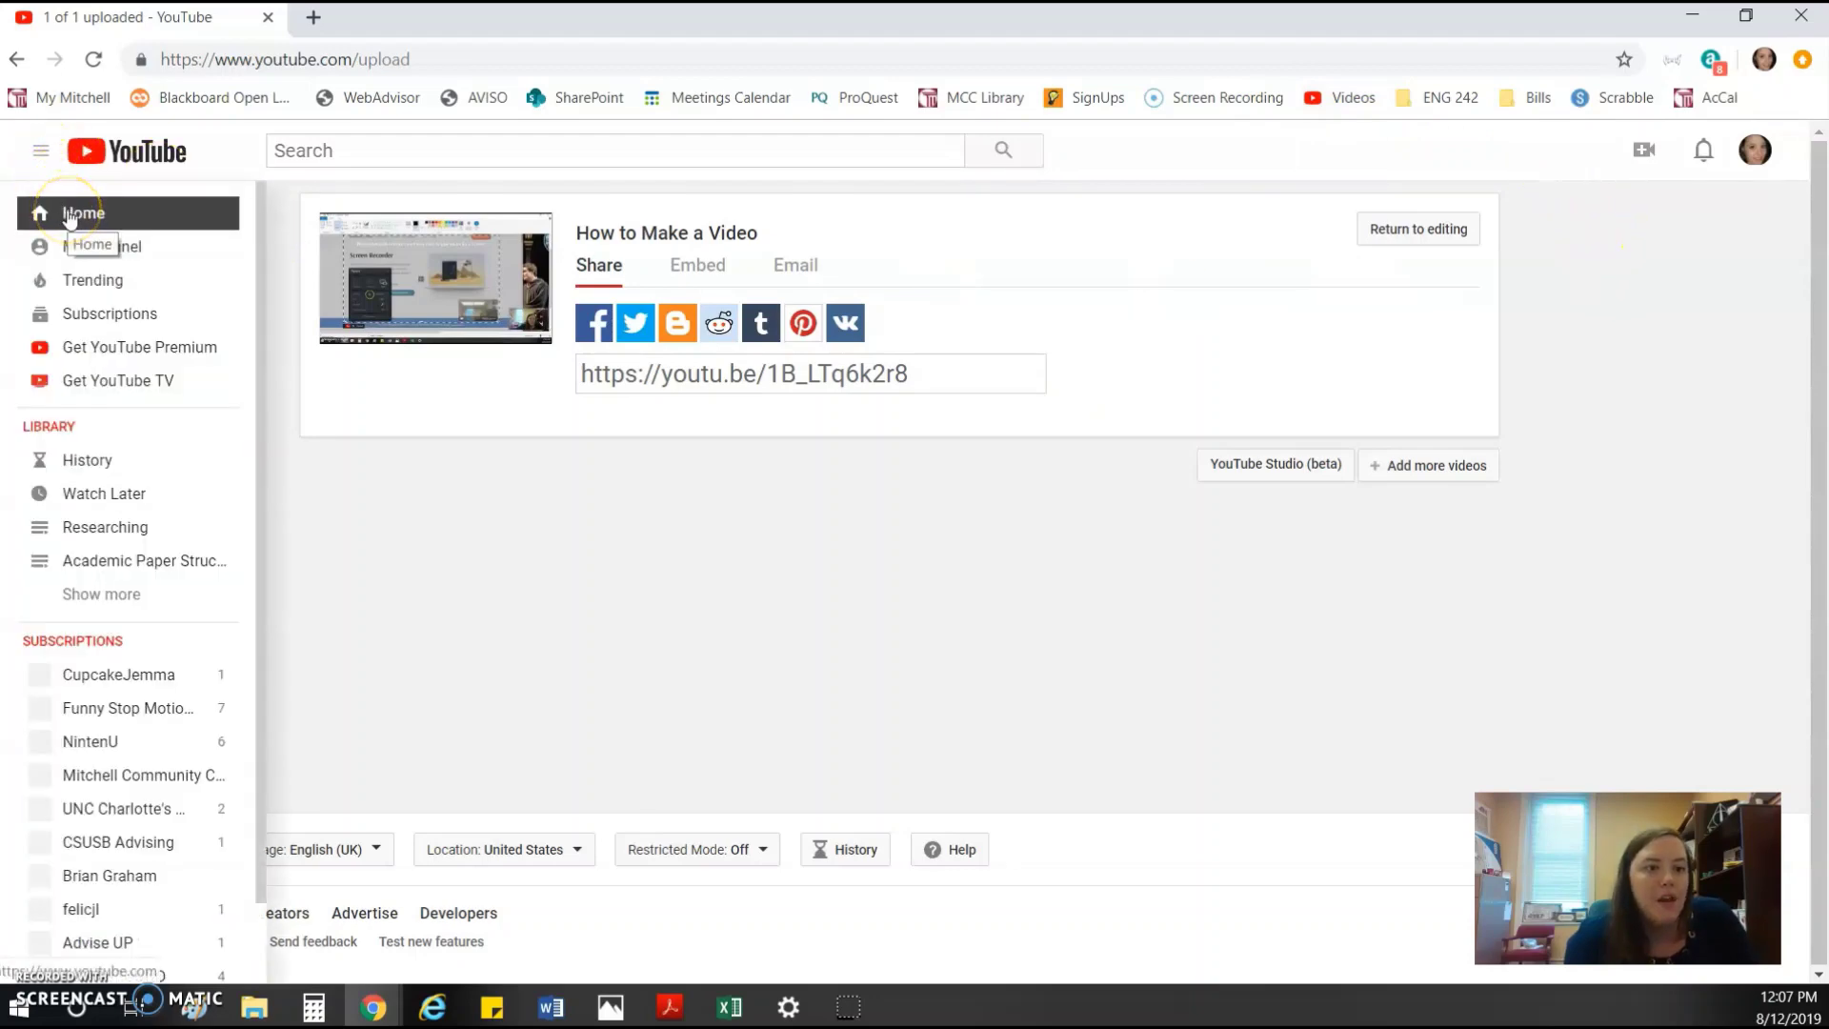
{"action": "left_click", "coordinate": [113, 257]}
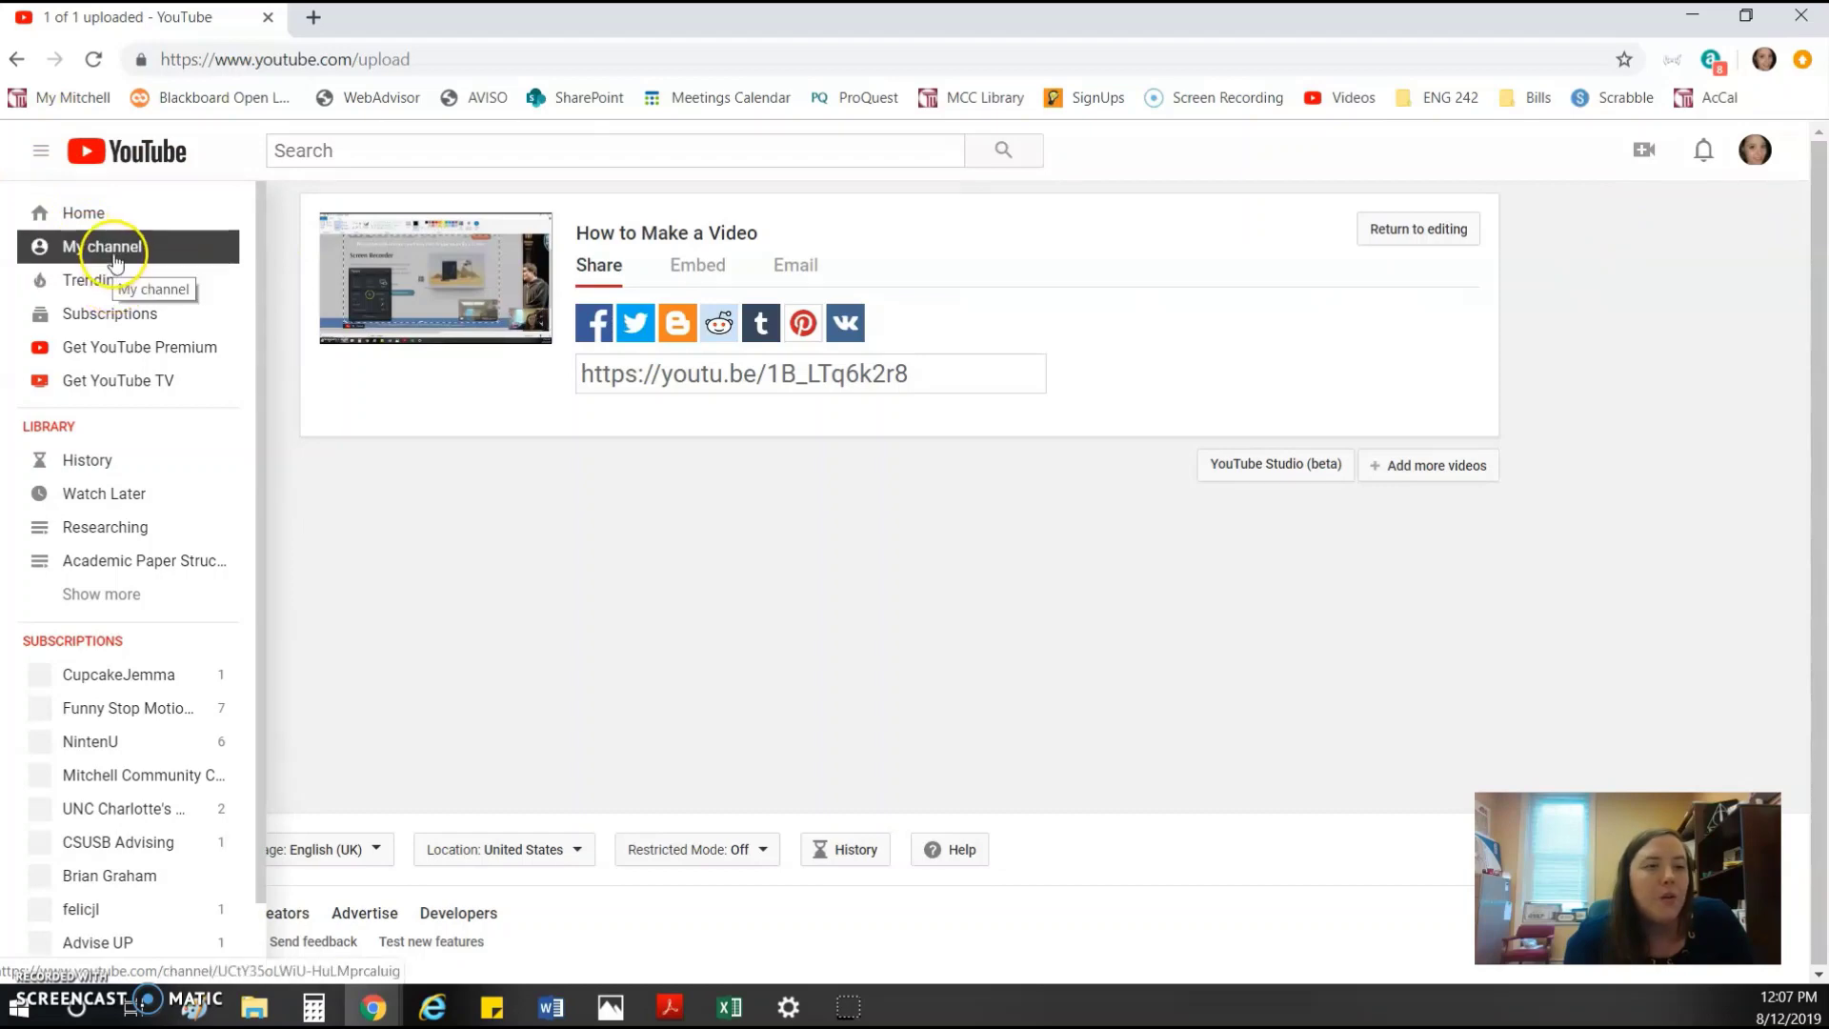
- Visit My channel, then the Library with its full list of playlists expanded
{"action": "left_click", "coordinate": [115, 259]}
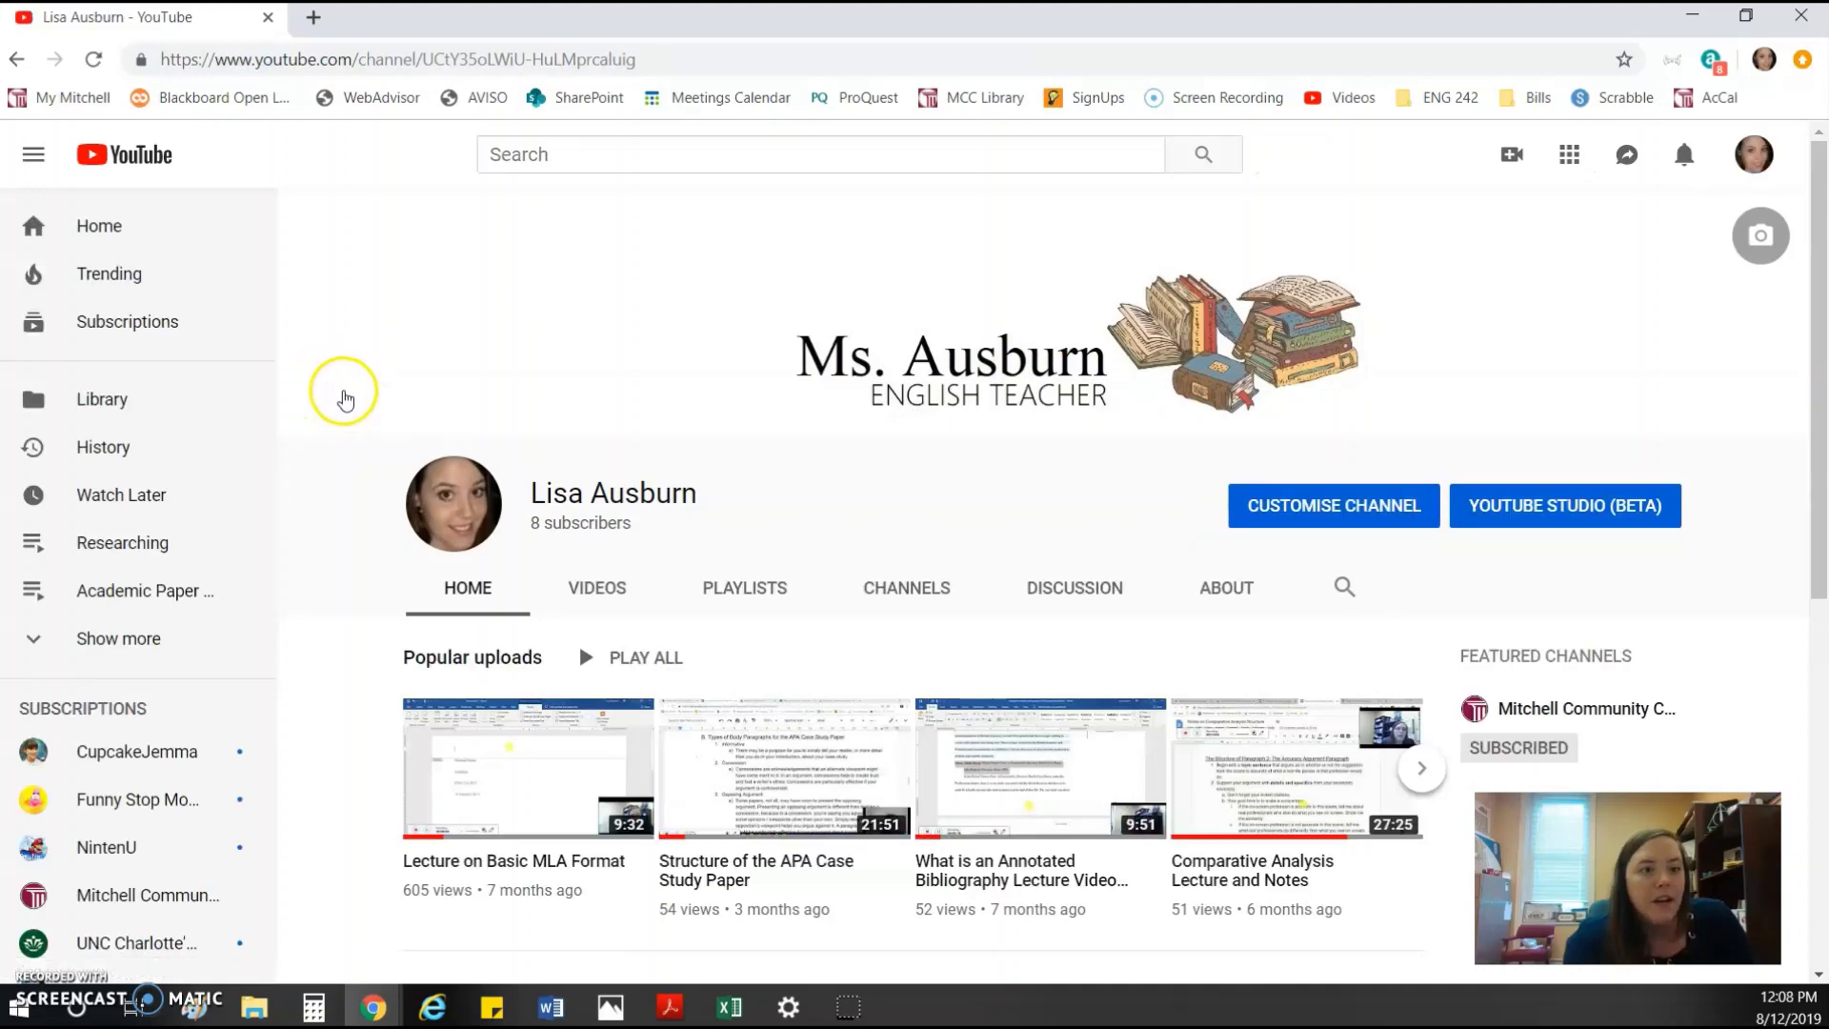
{"action": "scroll", "coordinate": [329, 415], "scroll_direction": "down", "scroll_amount": 1}
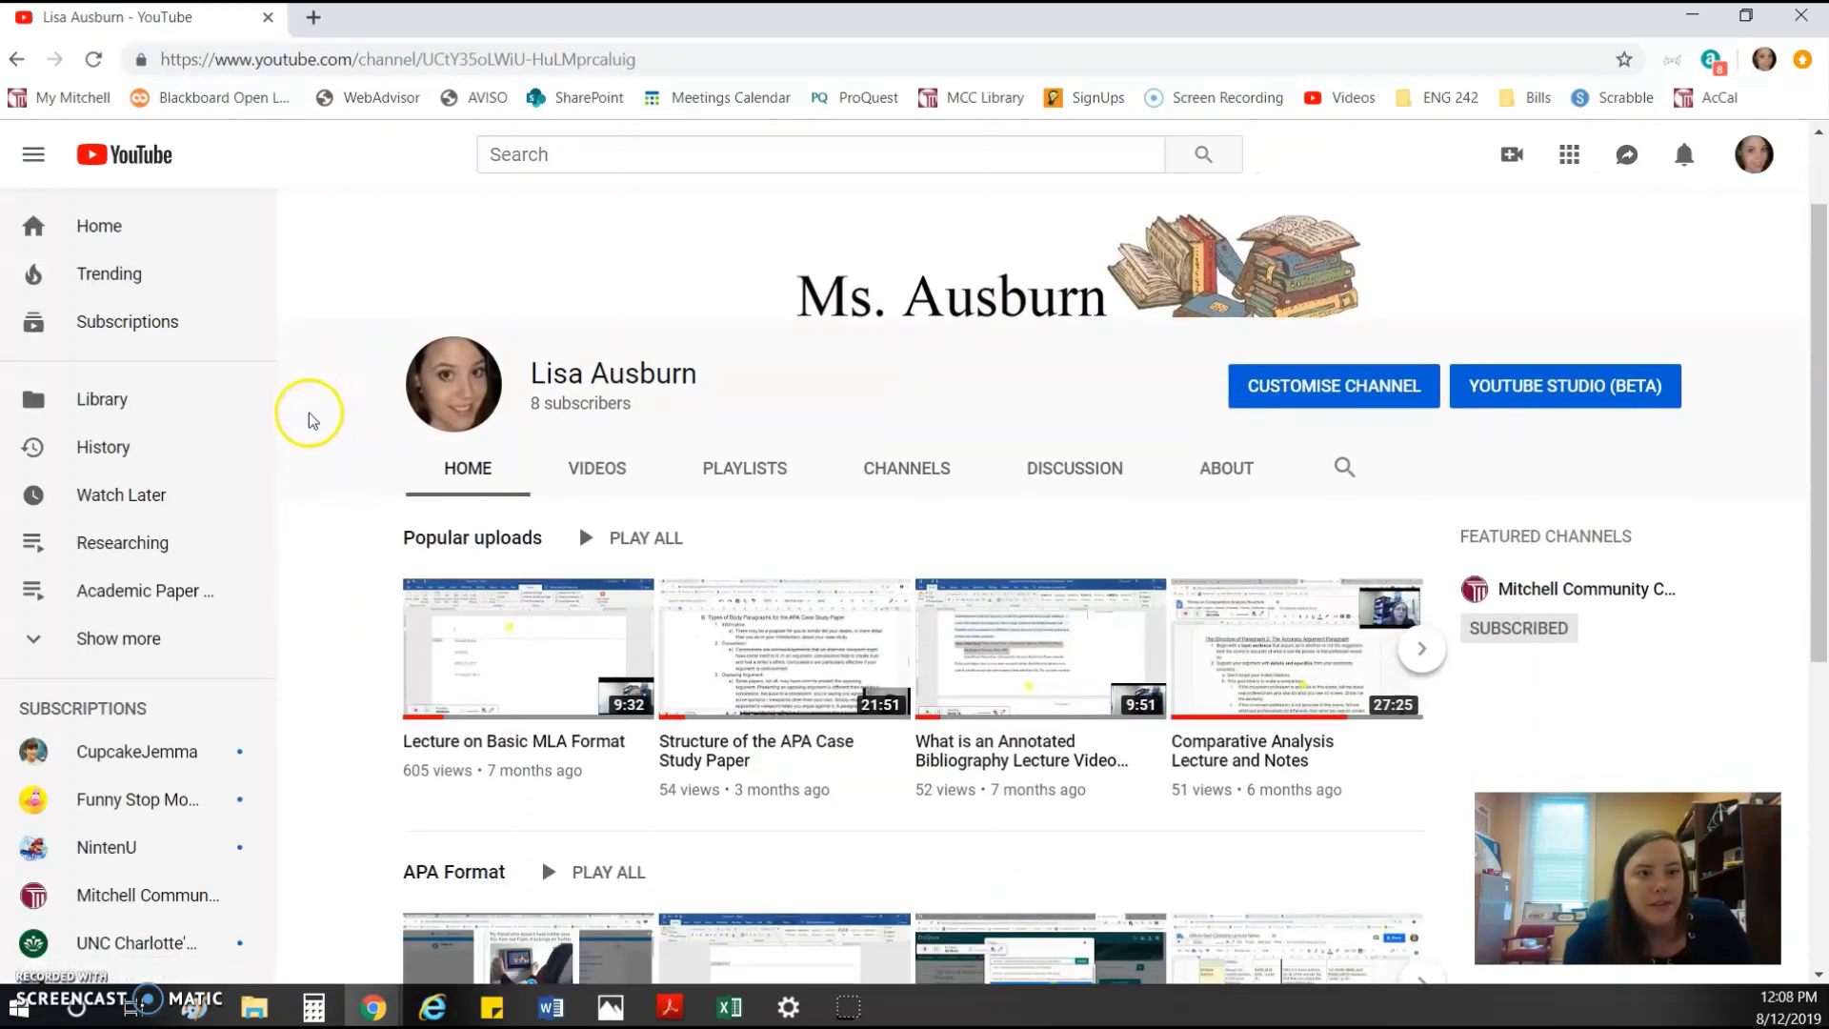
{"action": "left_click", "coordinate": [153, 405]}
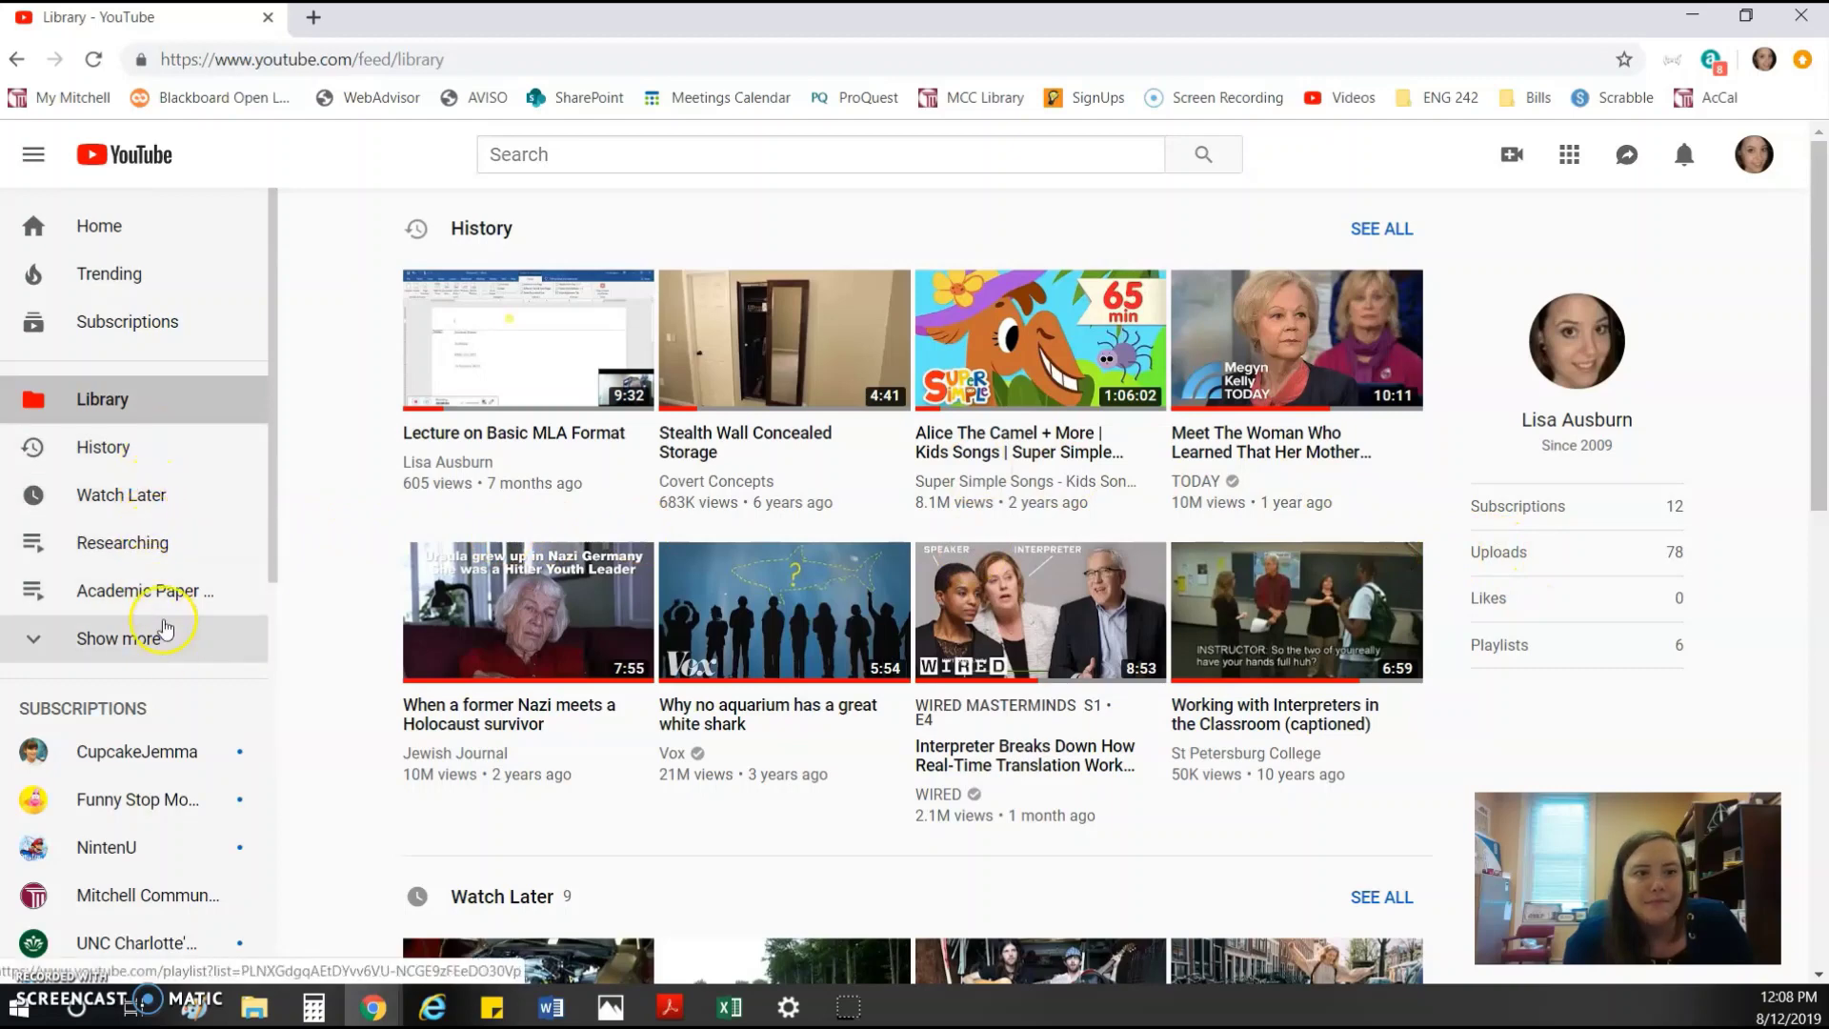
{"action": "left_click", "coordinate": [164, 642]}
{"action": "scroll", "coordinate": [164, 643], "scroll_direction": "down", "scroll_amount": 3}
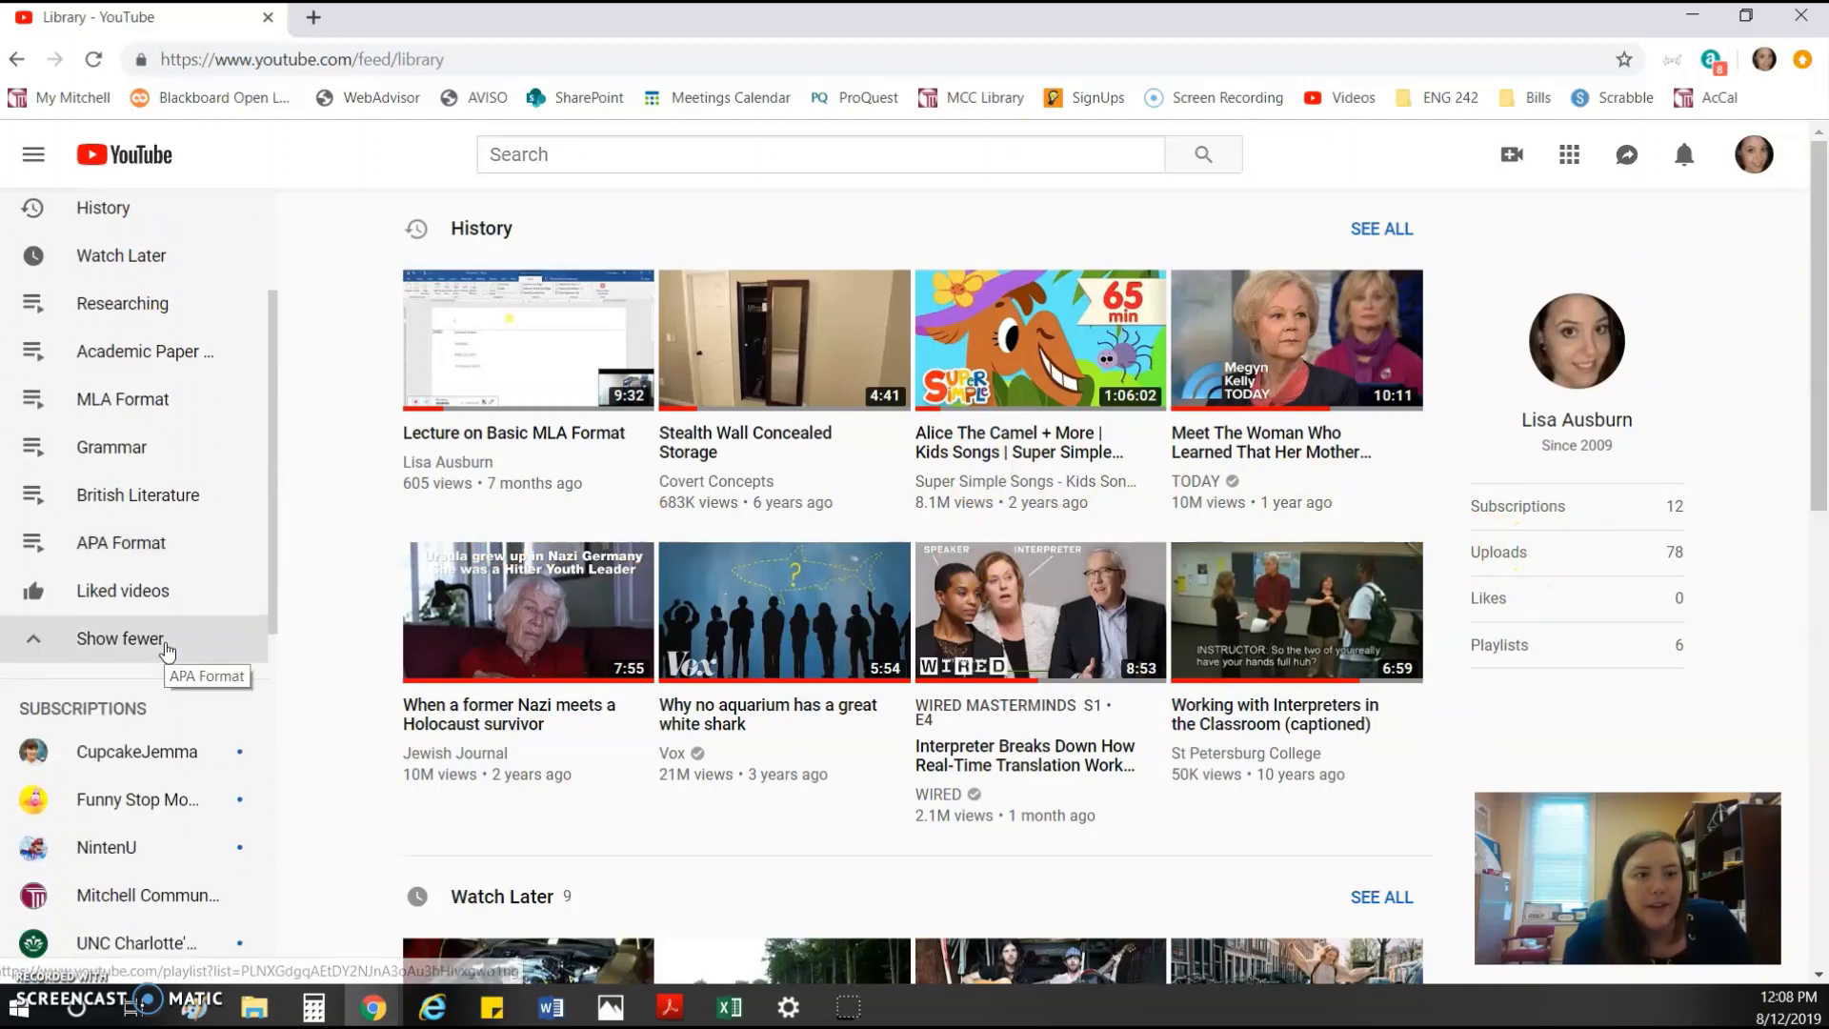
{"action": "scroll", "coordinate": [167, 598], "scroll_direction": "up", "scroll_amount": 3}
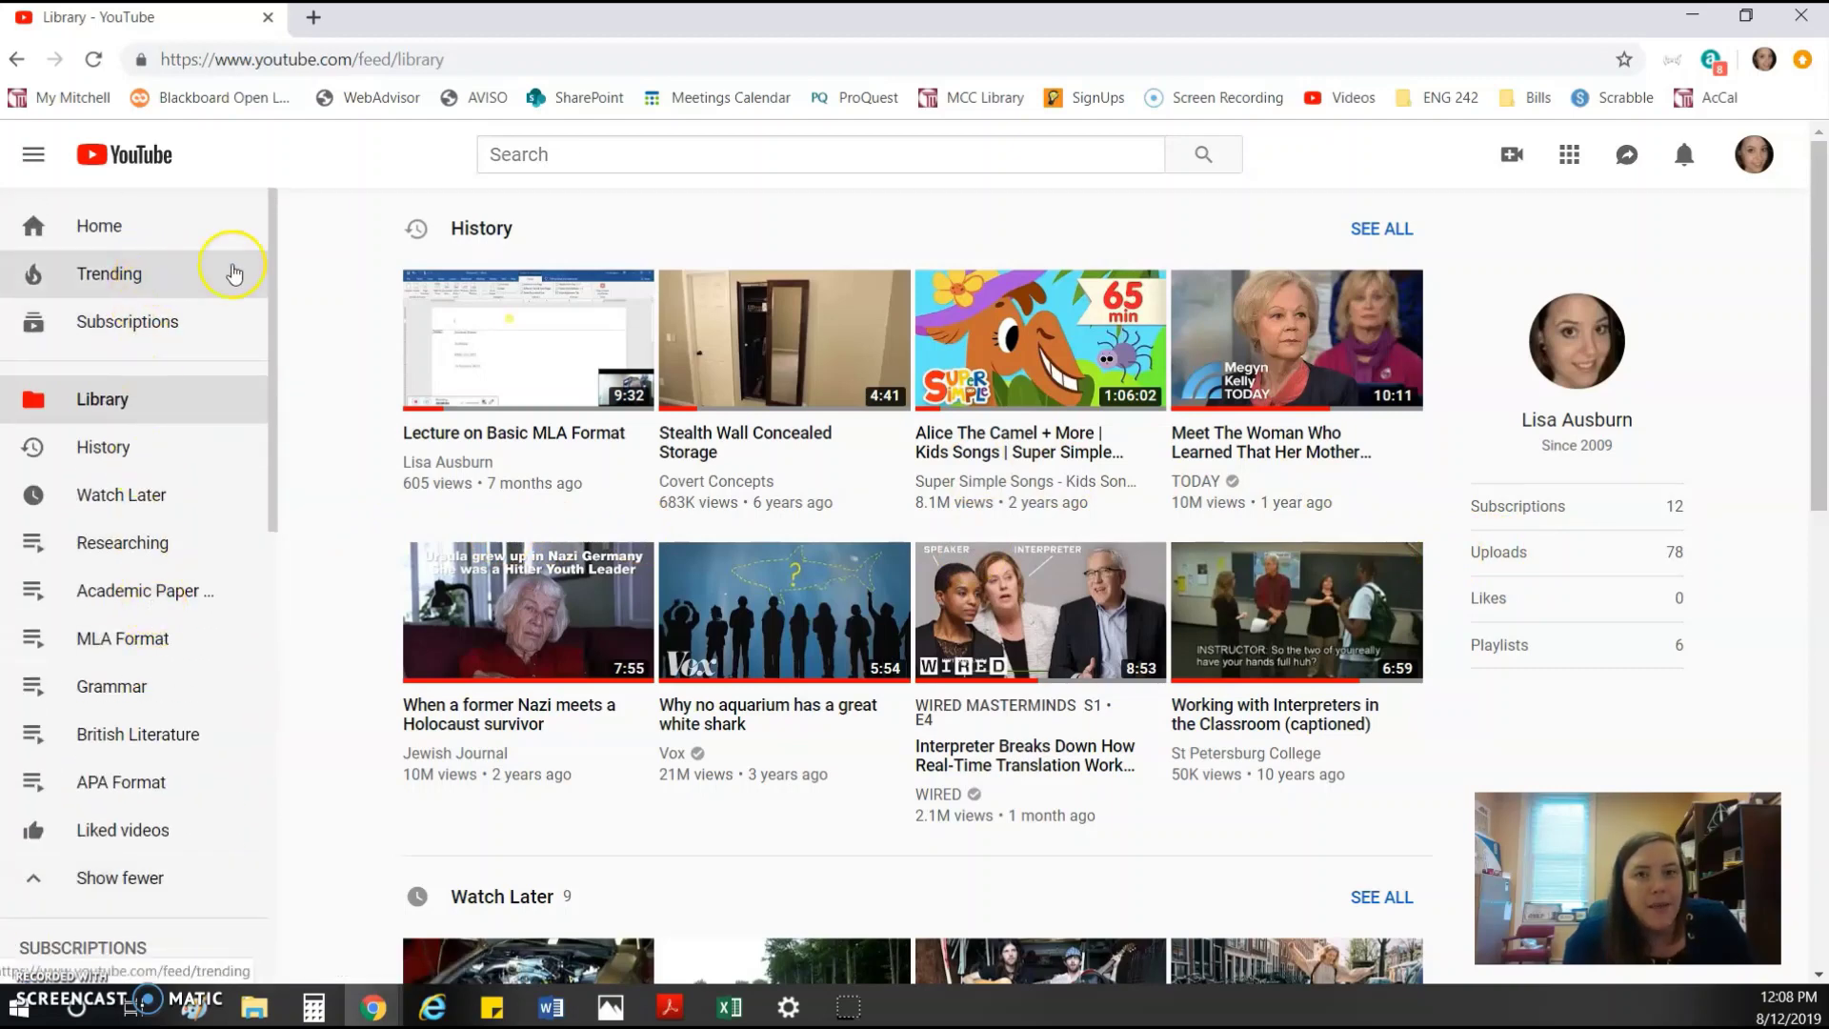
- Open the channel's Videos list in YouTube Studio
{"action": "left_click", "coordinate": [1344, 99]}
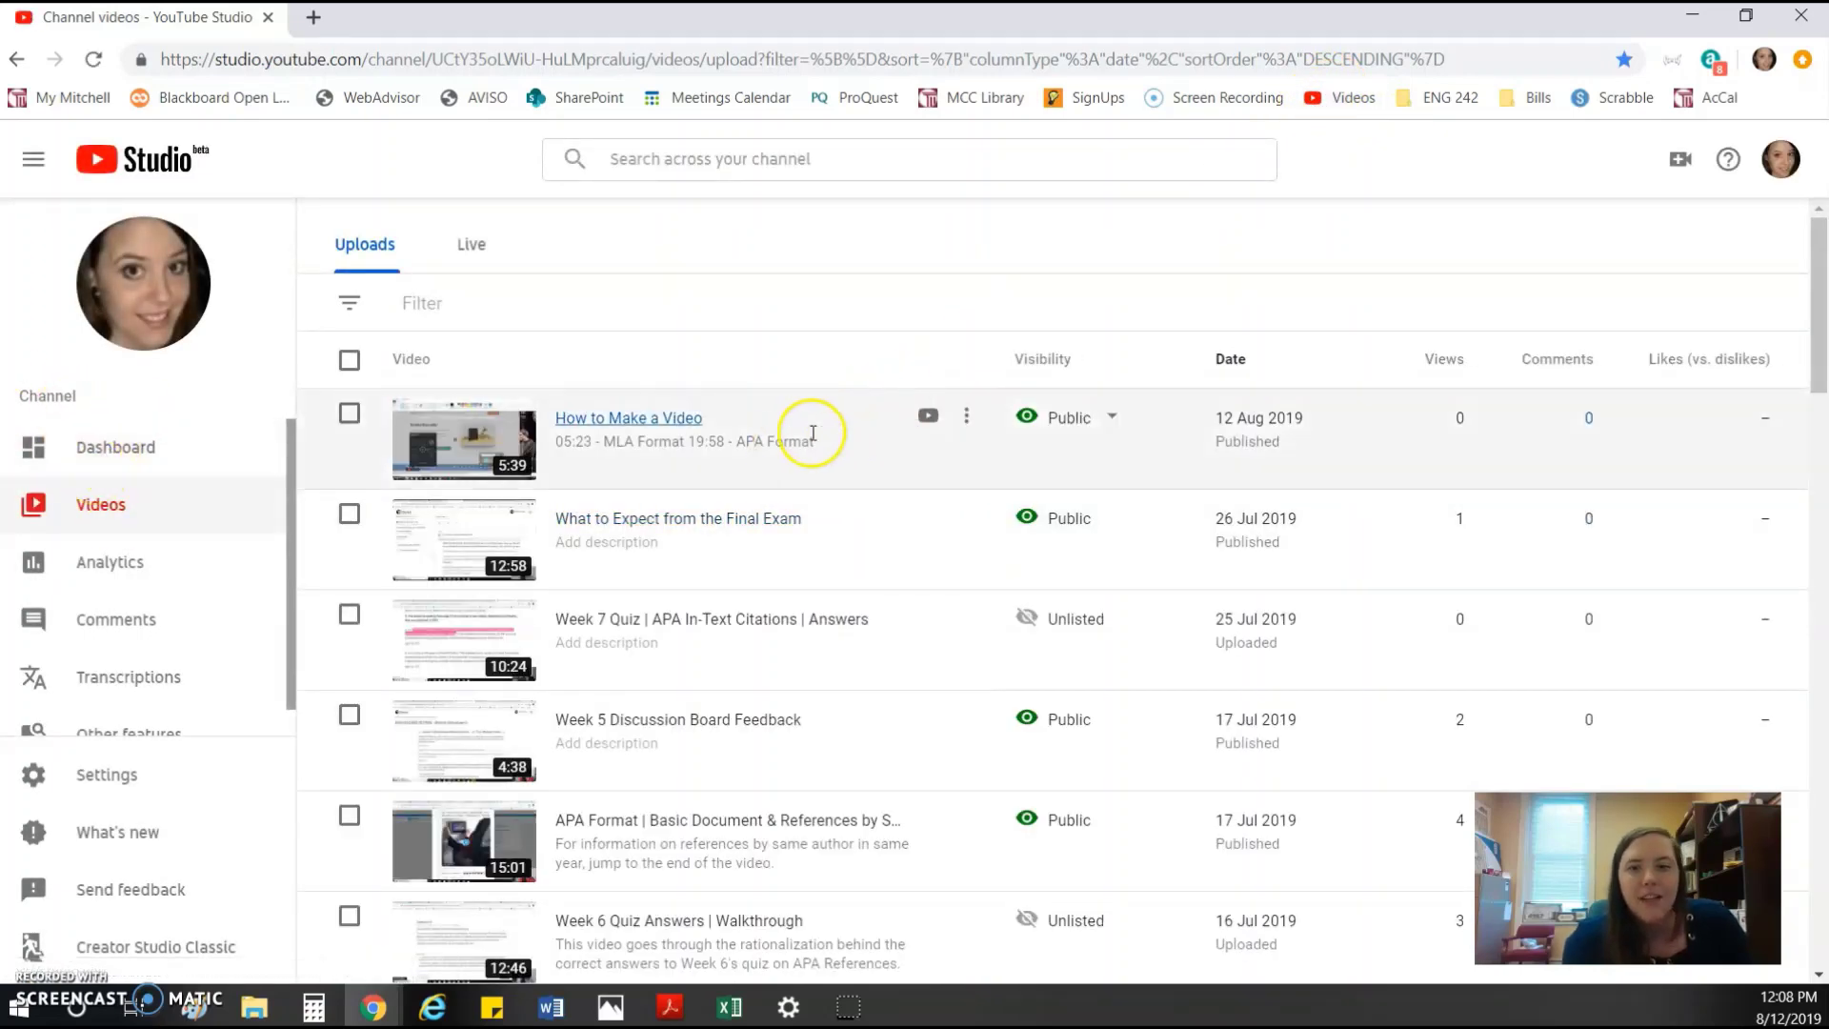
{"action": "scroll", "coordinate": [844, 469], "scroll_direction": "down", "scroll_amount": 1}
{"action": "scroll", "coordinate": [844, 469], "scroll_direction": "up", "scroll_amount": 2}
{"action": "right_click", "coordinate": [839, 470]}
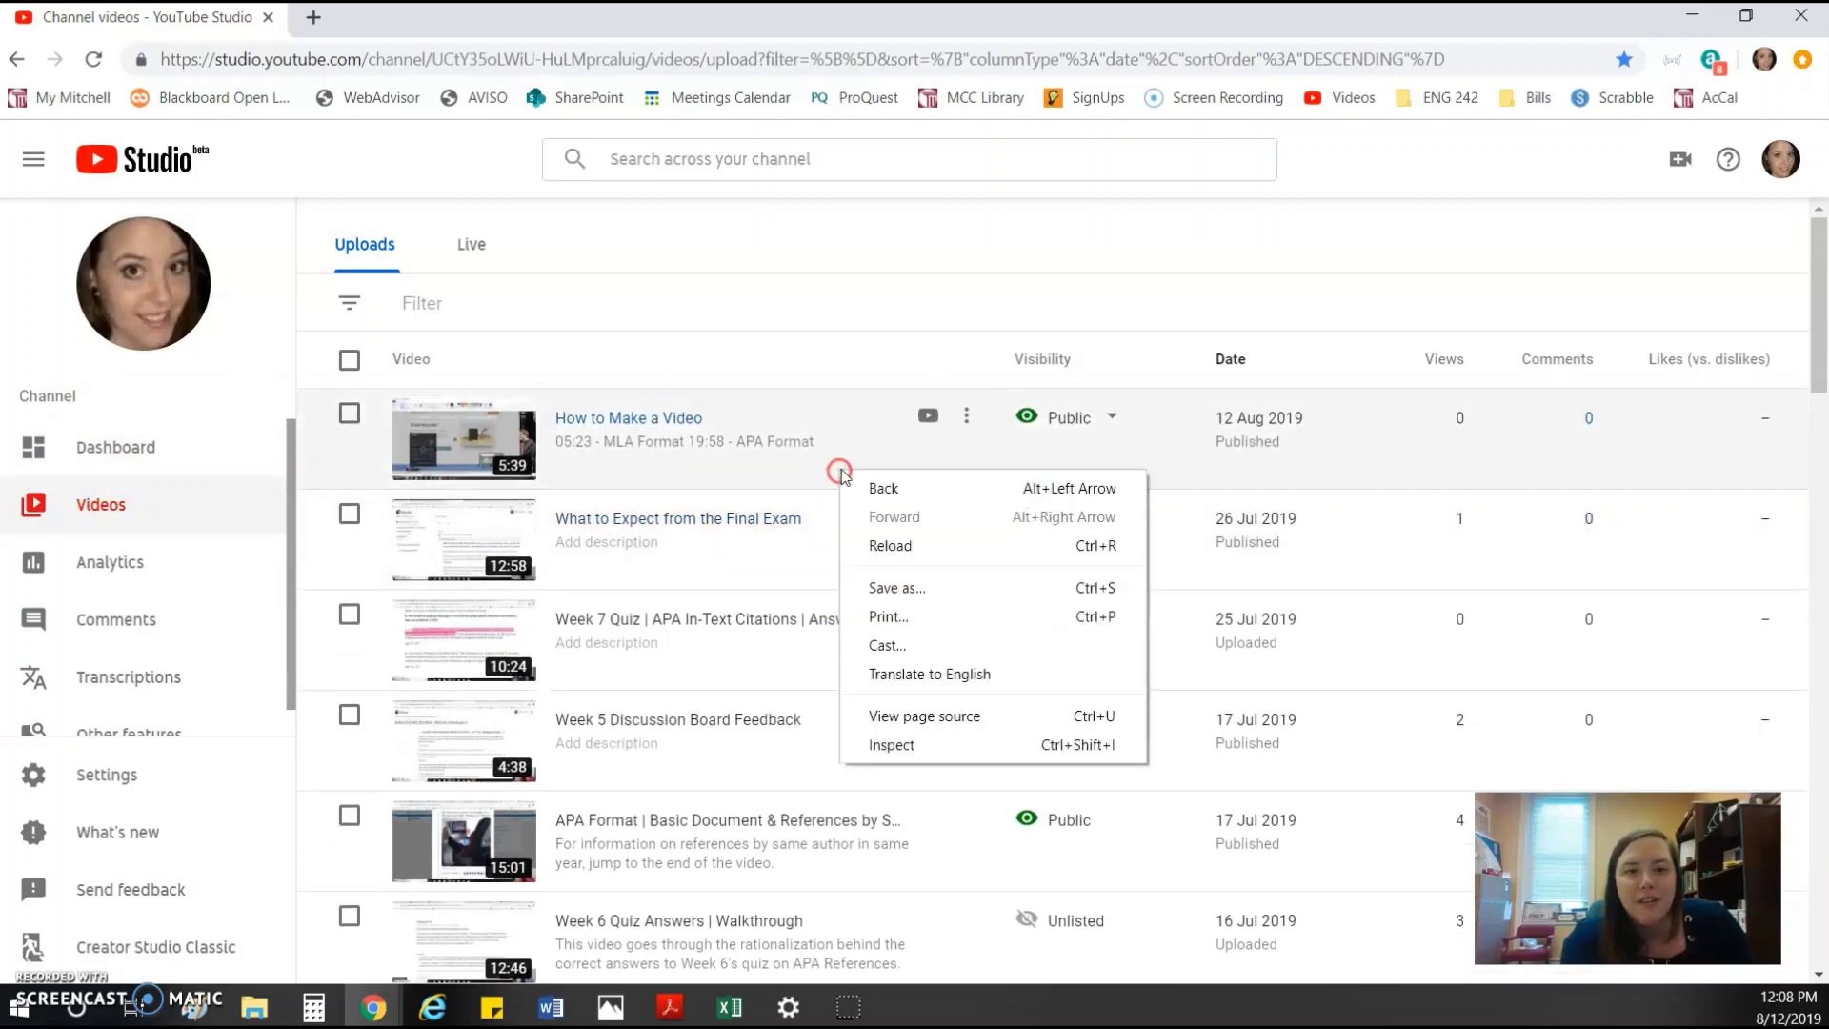
{"action": "left_click", "coordinate": [800, 346]}
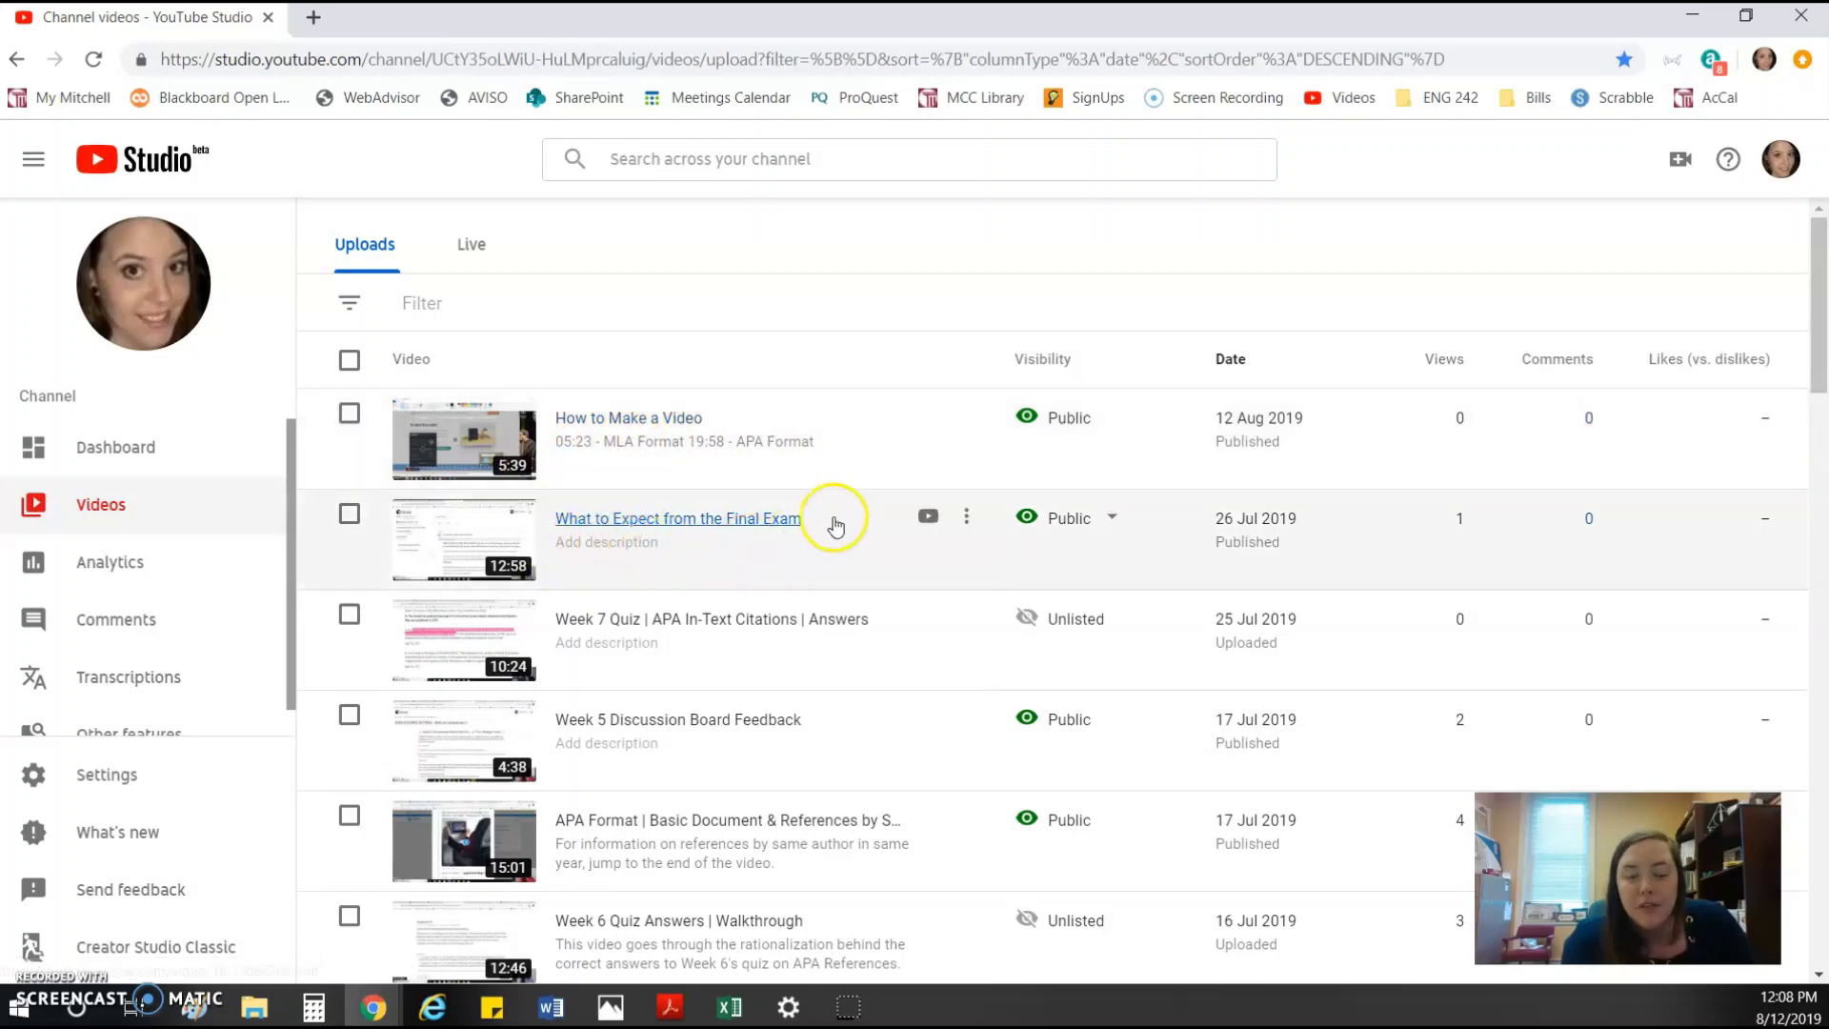
- Inspect the visibility, actions and filter menus for How to Make a Video without changes
{"action": "left_click", "coordinate": [1112, 421]}
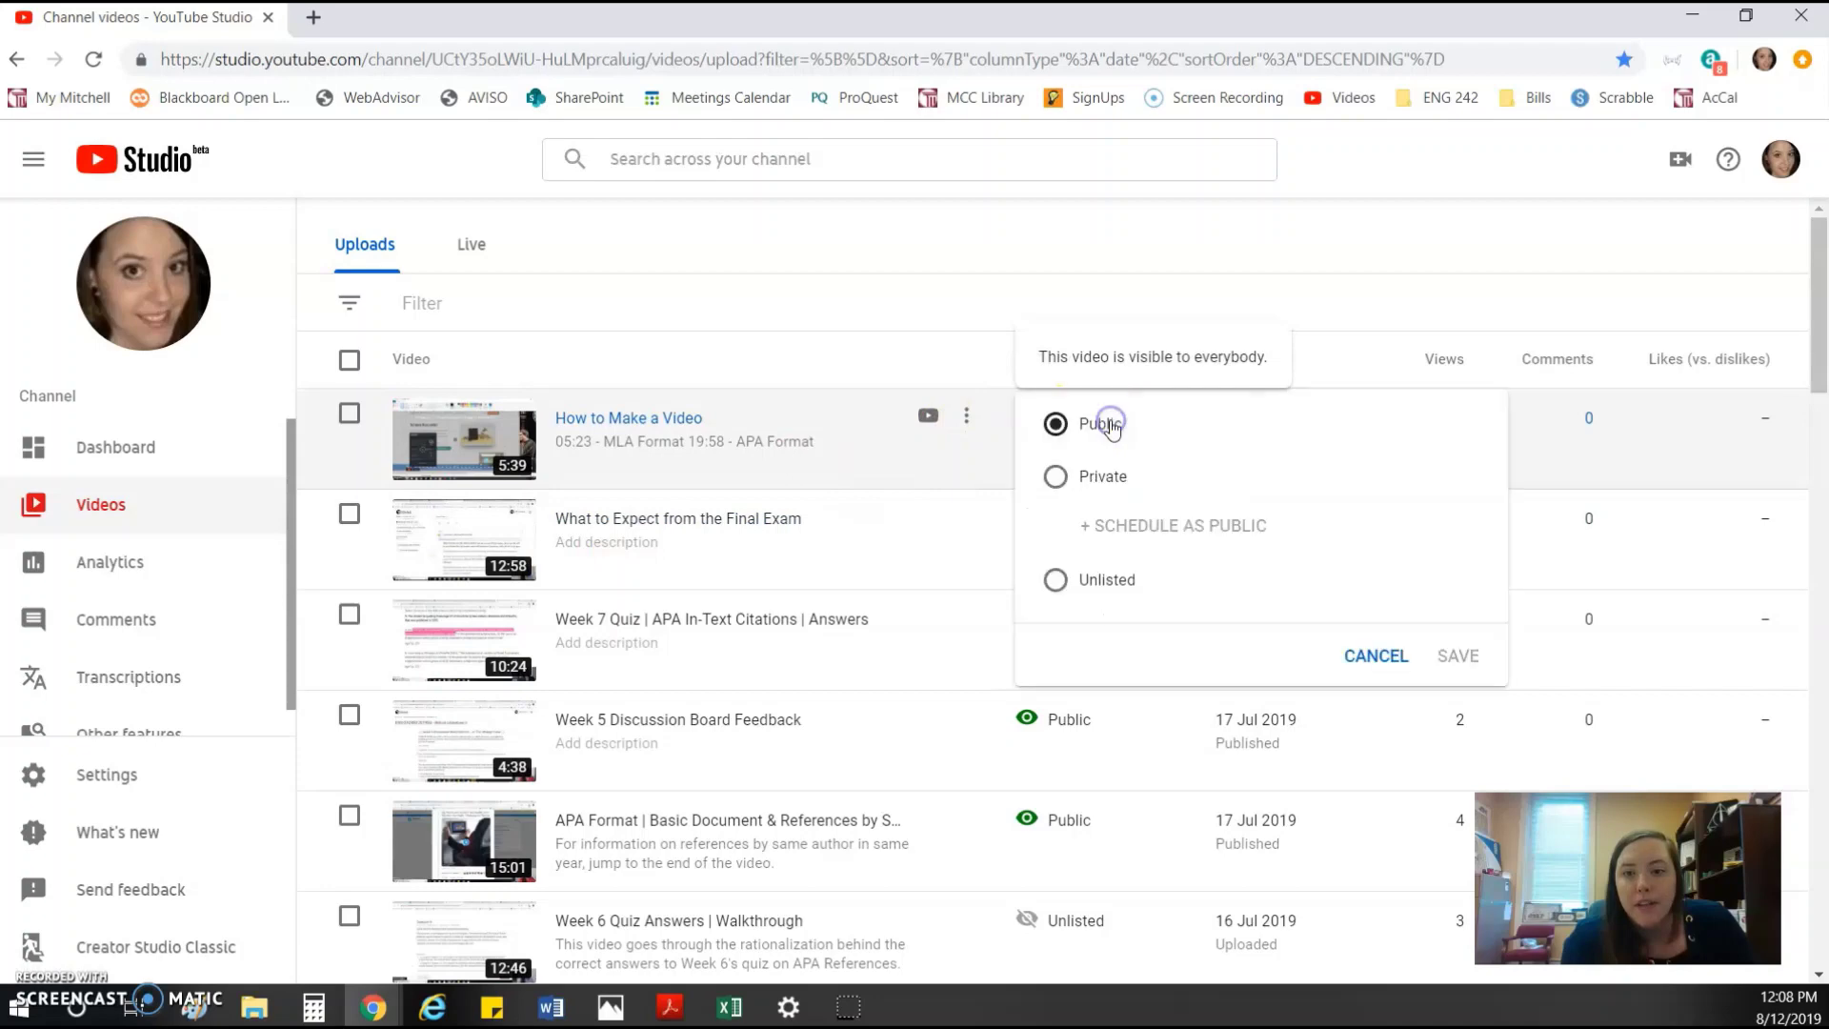
{"action": "left_click", "coordinate": [932, 345]}
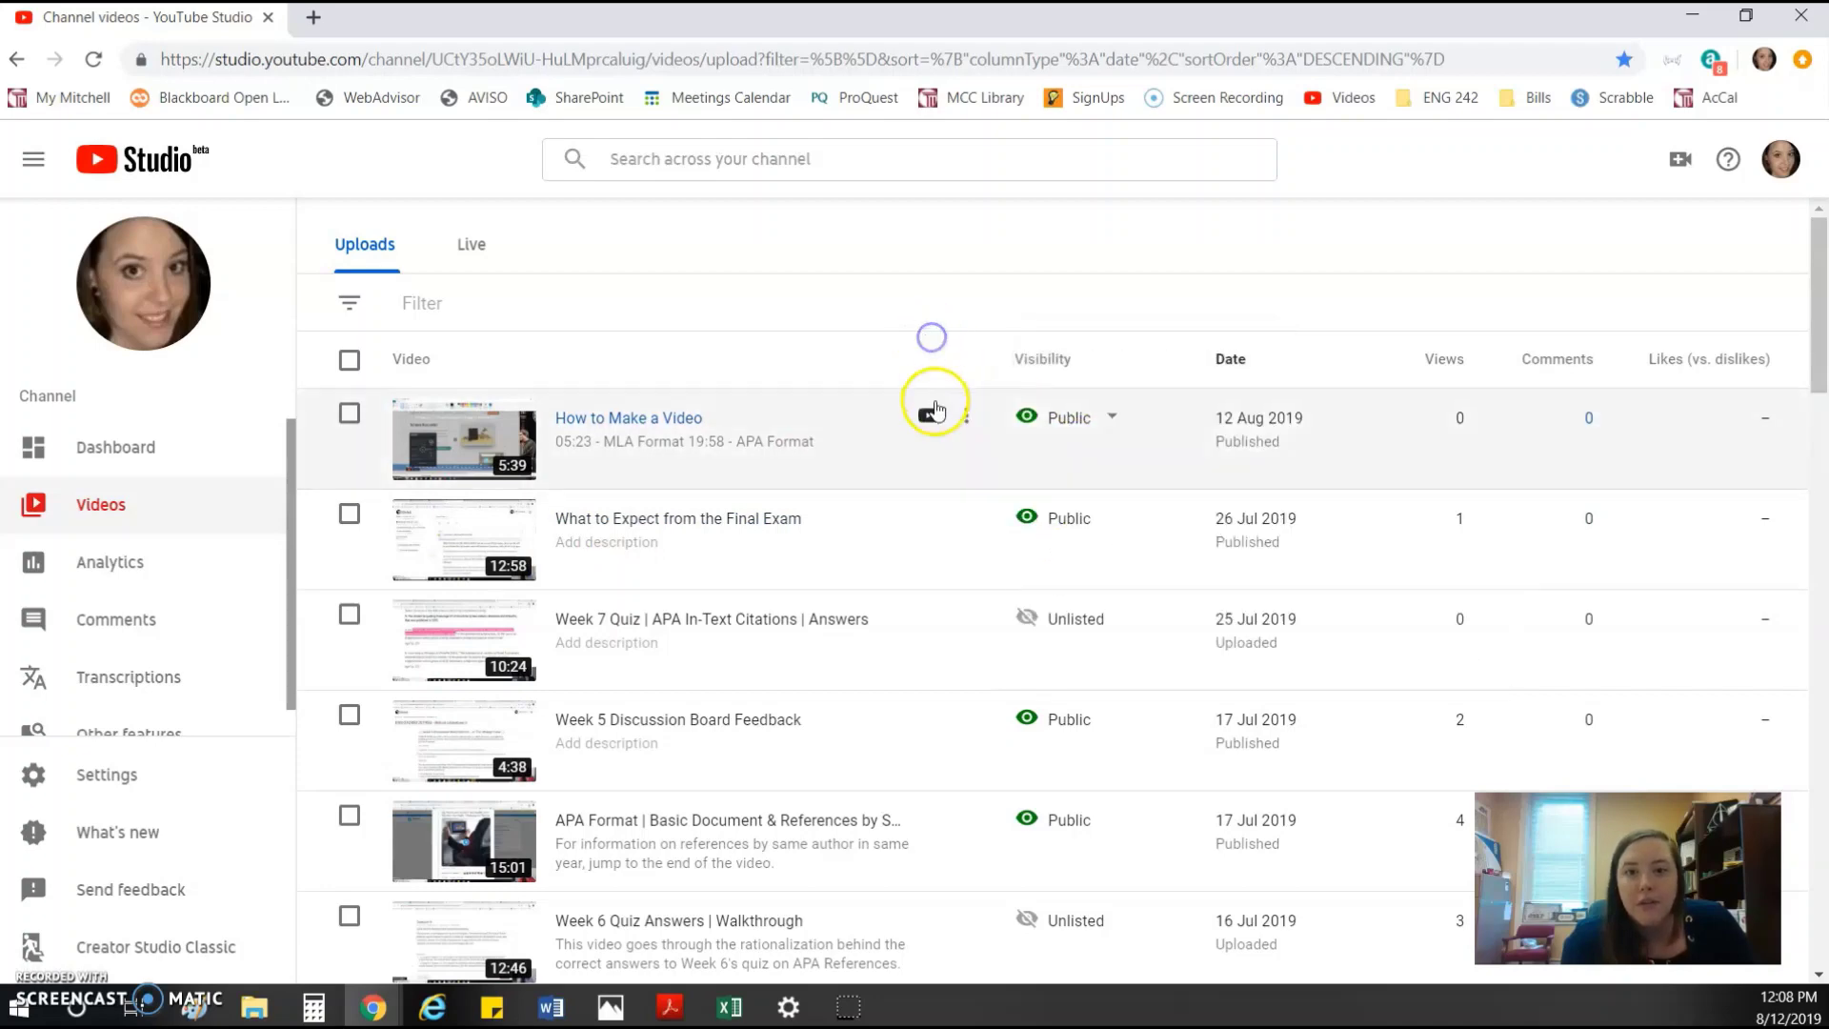
{"action": "left_click", "coordinate": [962, 419]}
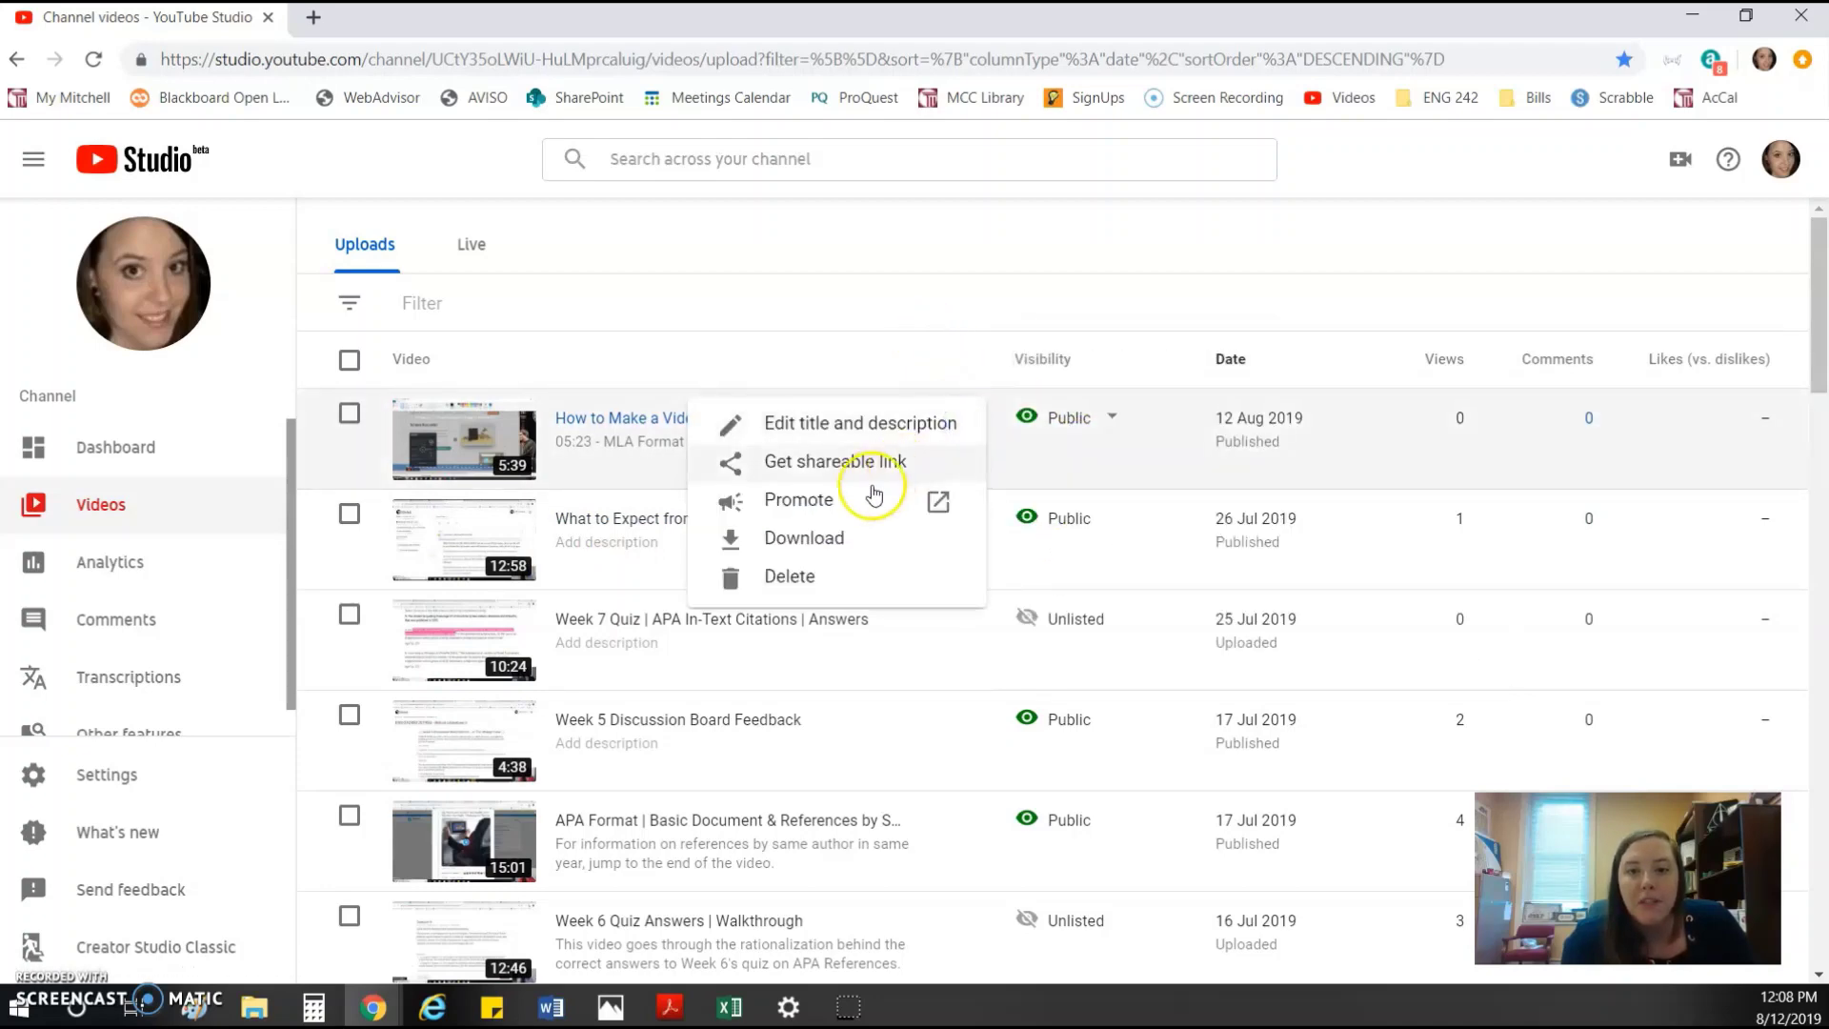
{"action": "left_click", "coordinate": [866, 331]}
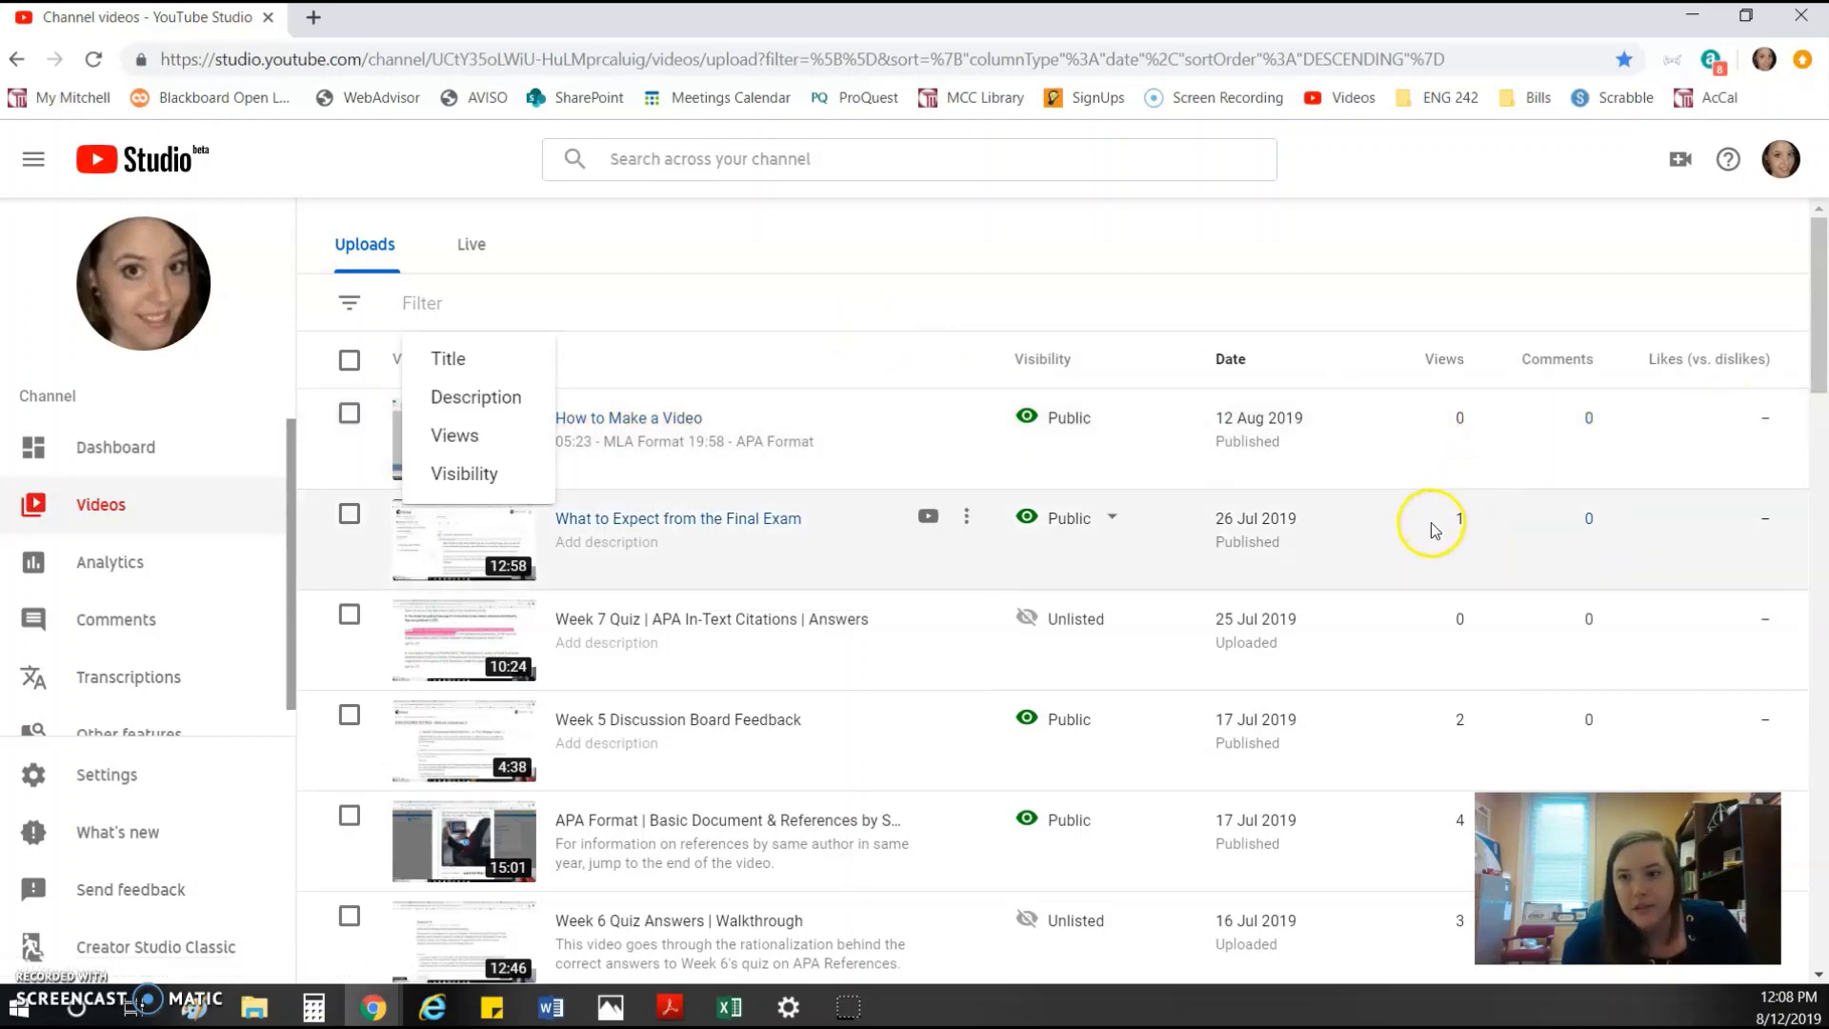
- Sort the uploads by views, highest first, then back by date
{"action": "mouse_move", "coordinate": [1457, 391]}
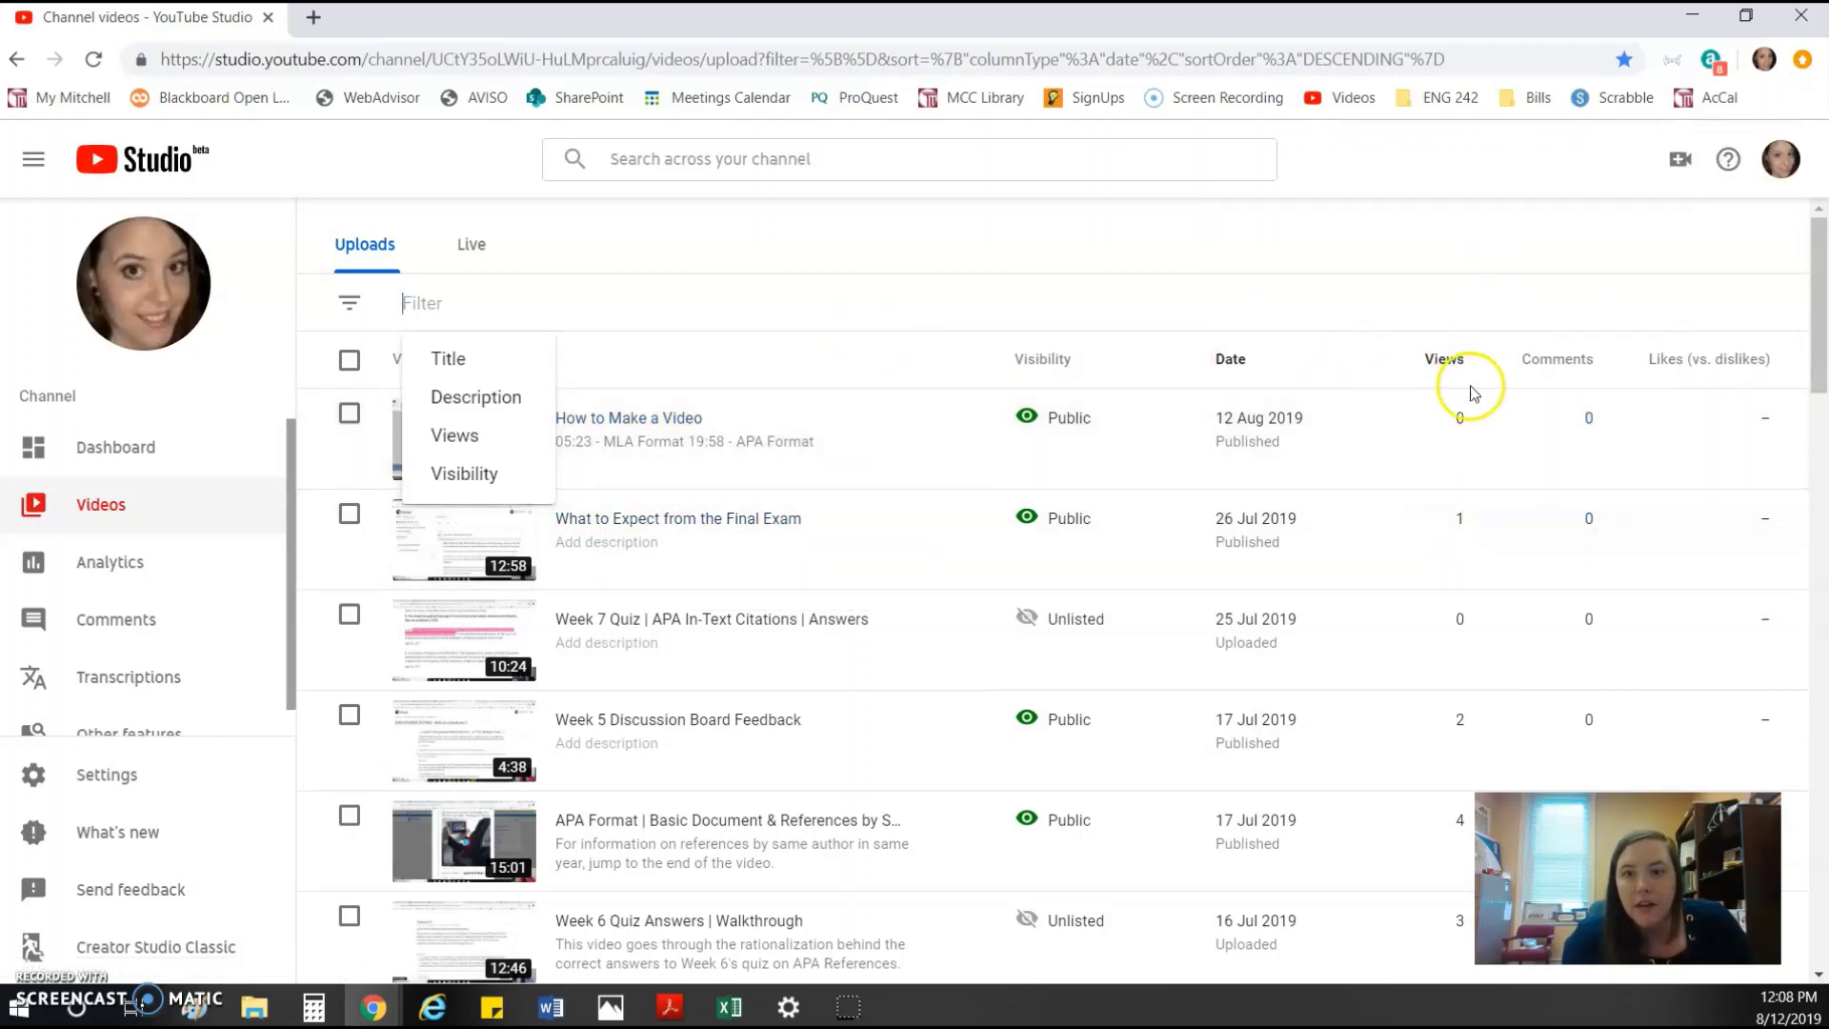
{"action": "left_click", "coordinate": [1443, 360]}
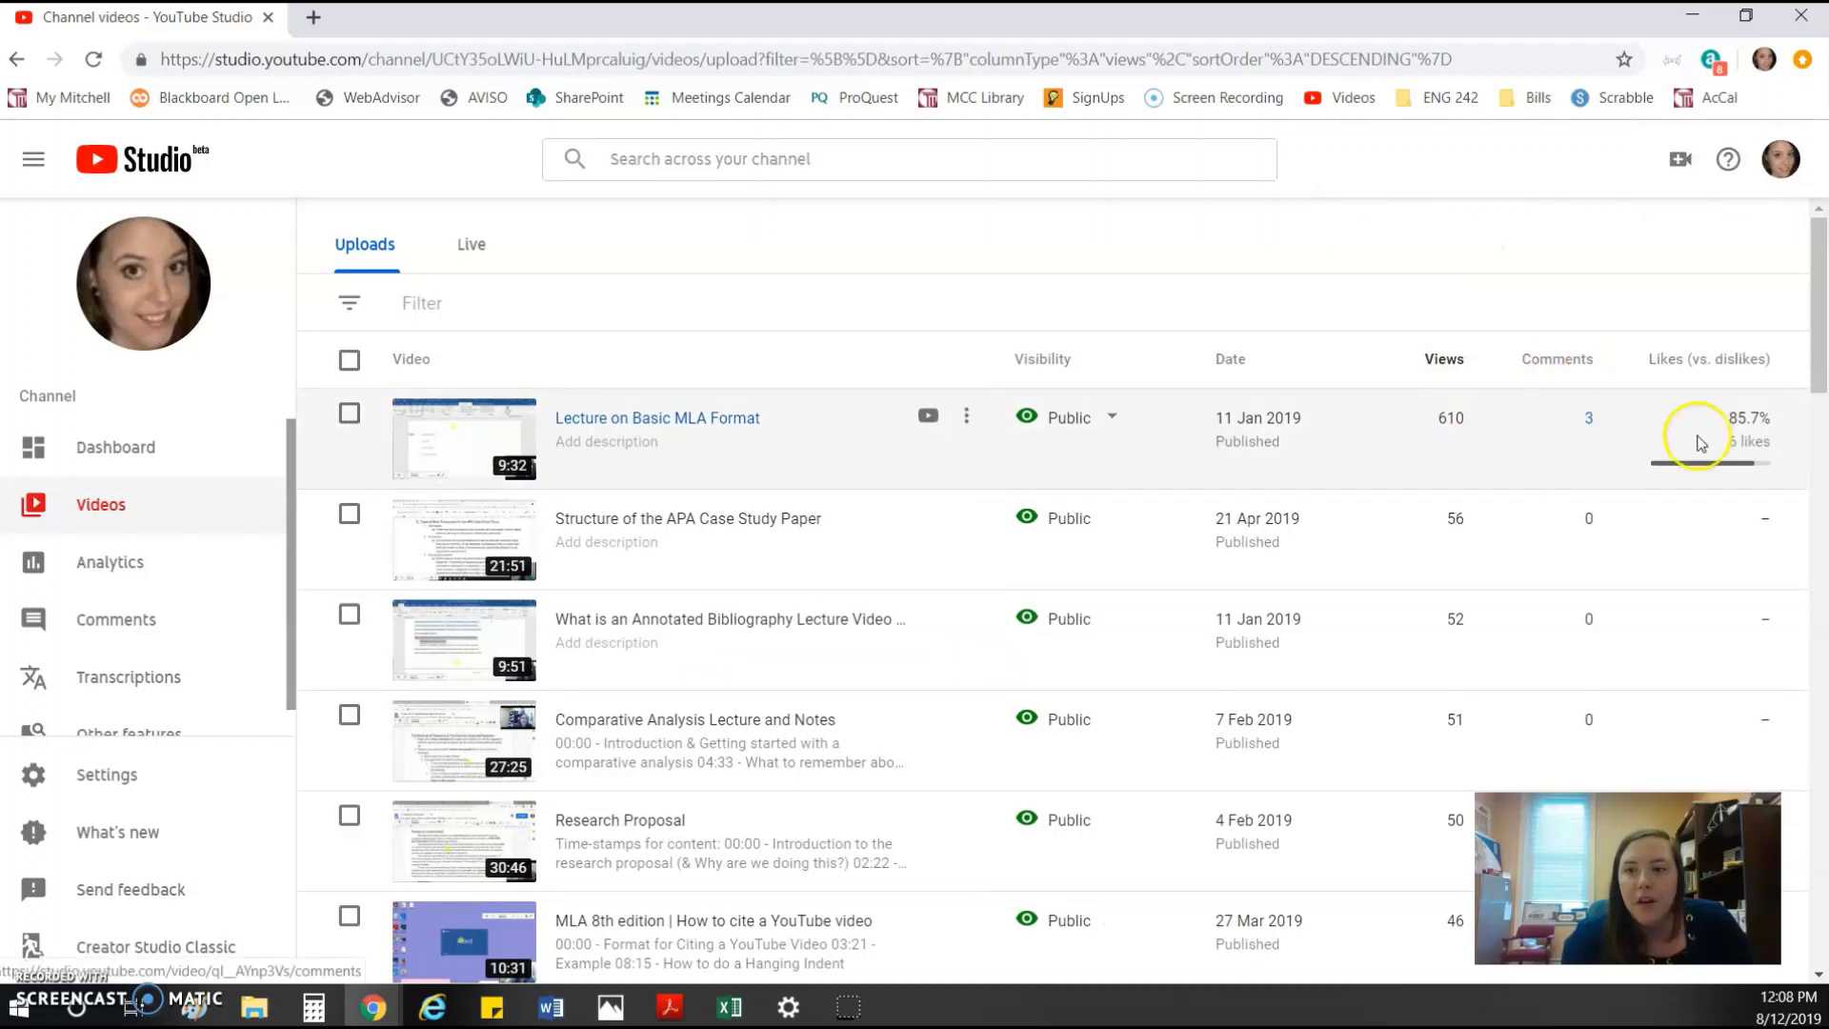
{"action": "scroll", "coordinate": [1446, 492], "scroll_direction": "down", "scroll_amount": 5}
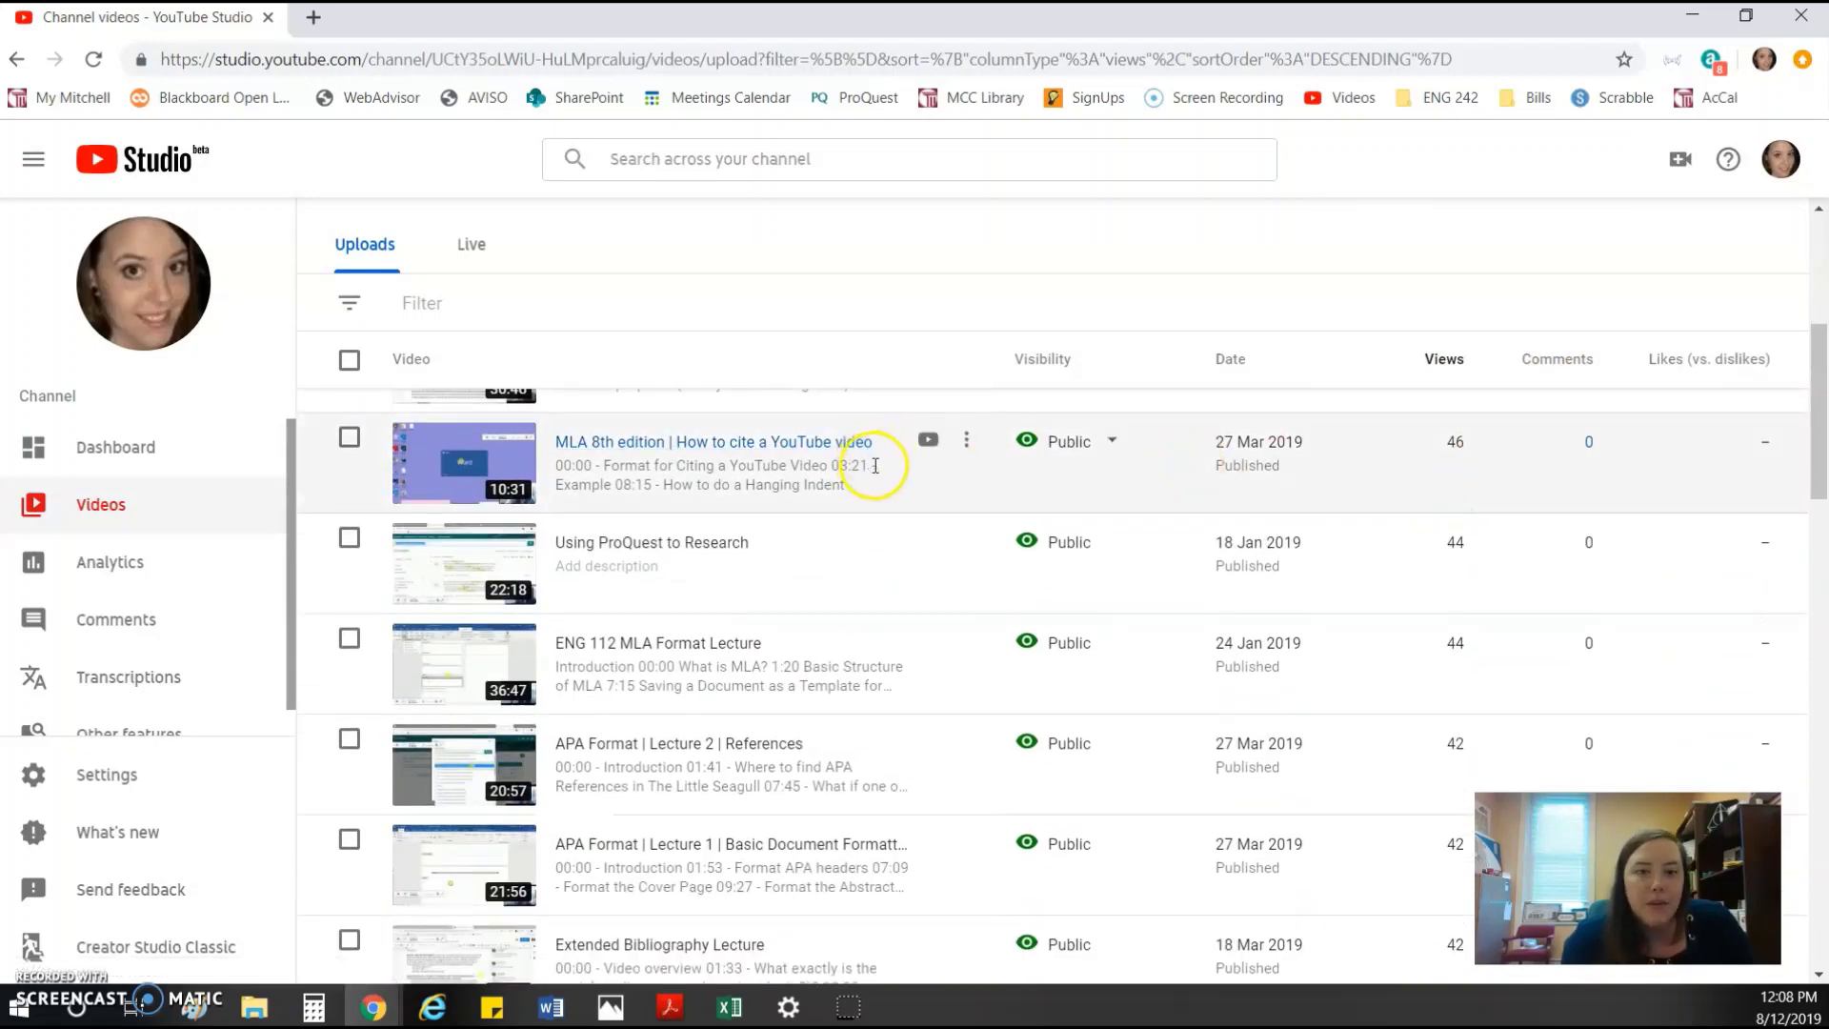
{"action": "scroll", "coordinate": [881, 473], "scroll_direction": "up", "scroll_amount": 5}
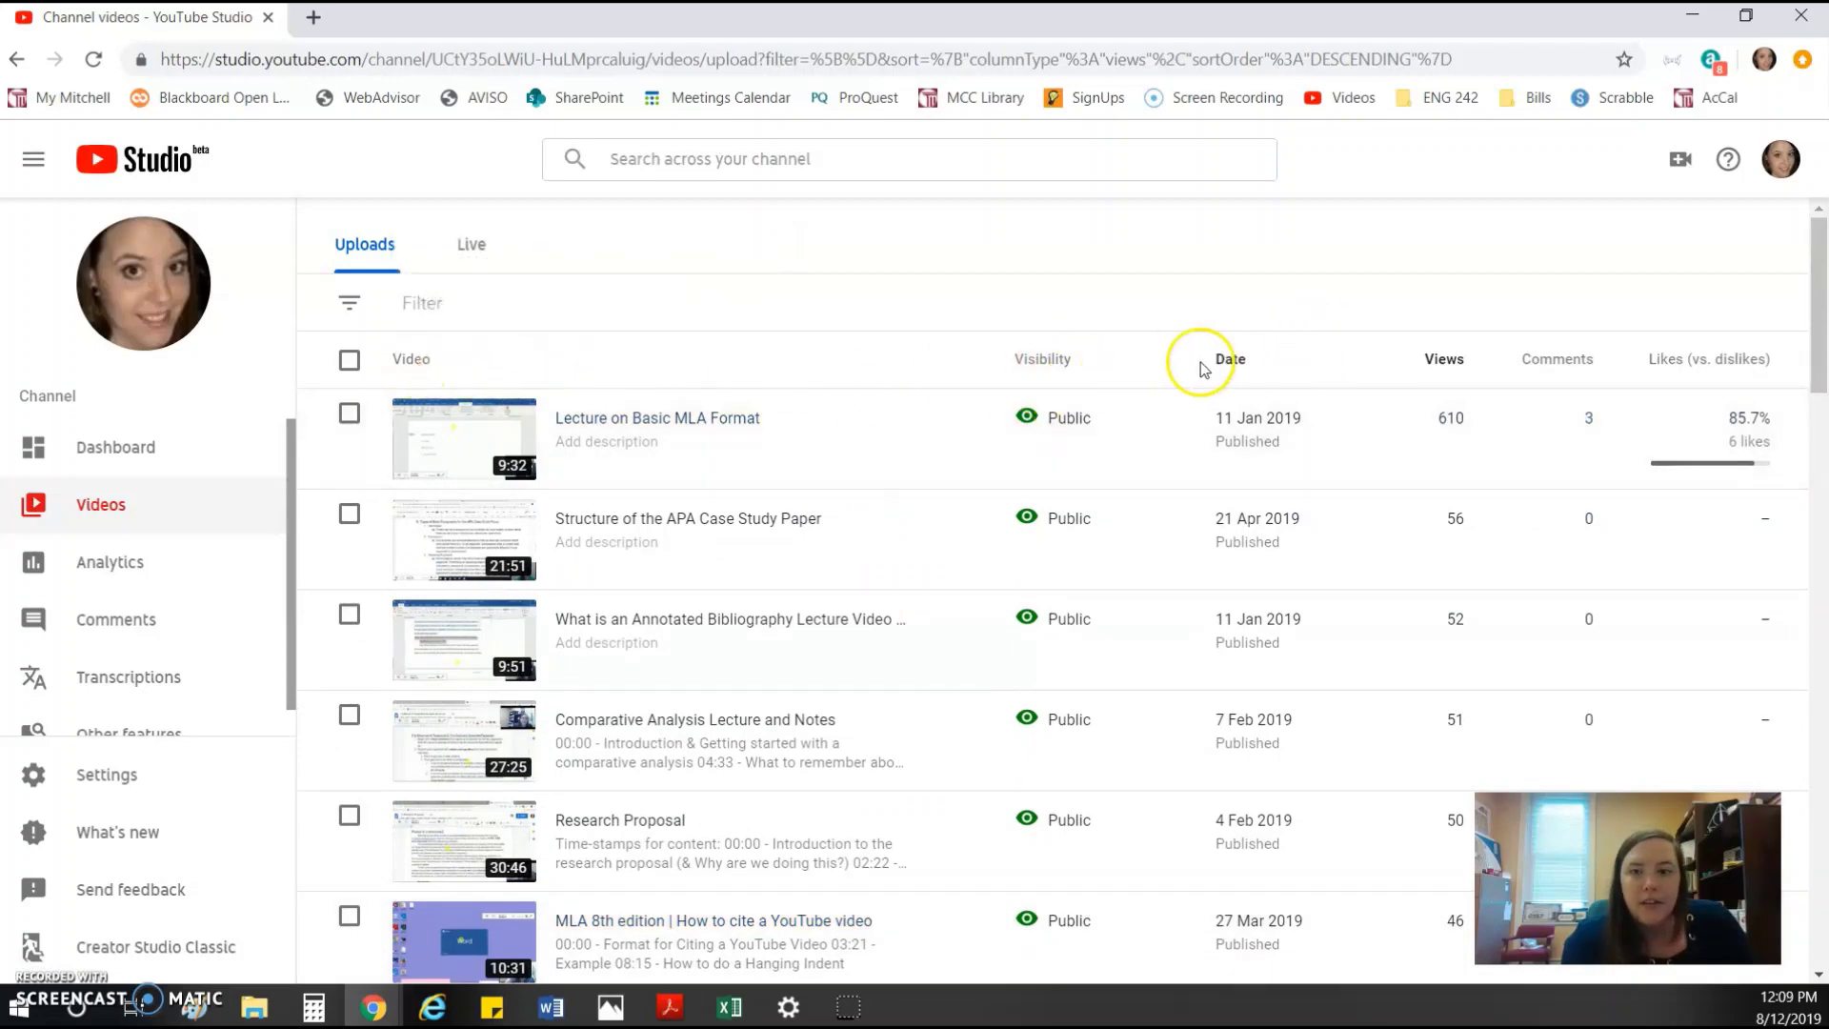
{"action": "left_click", "coordinate": [1232, 362]}
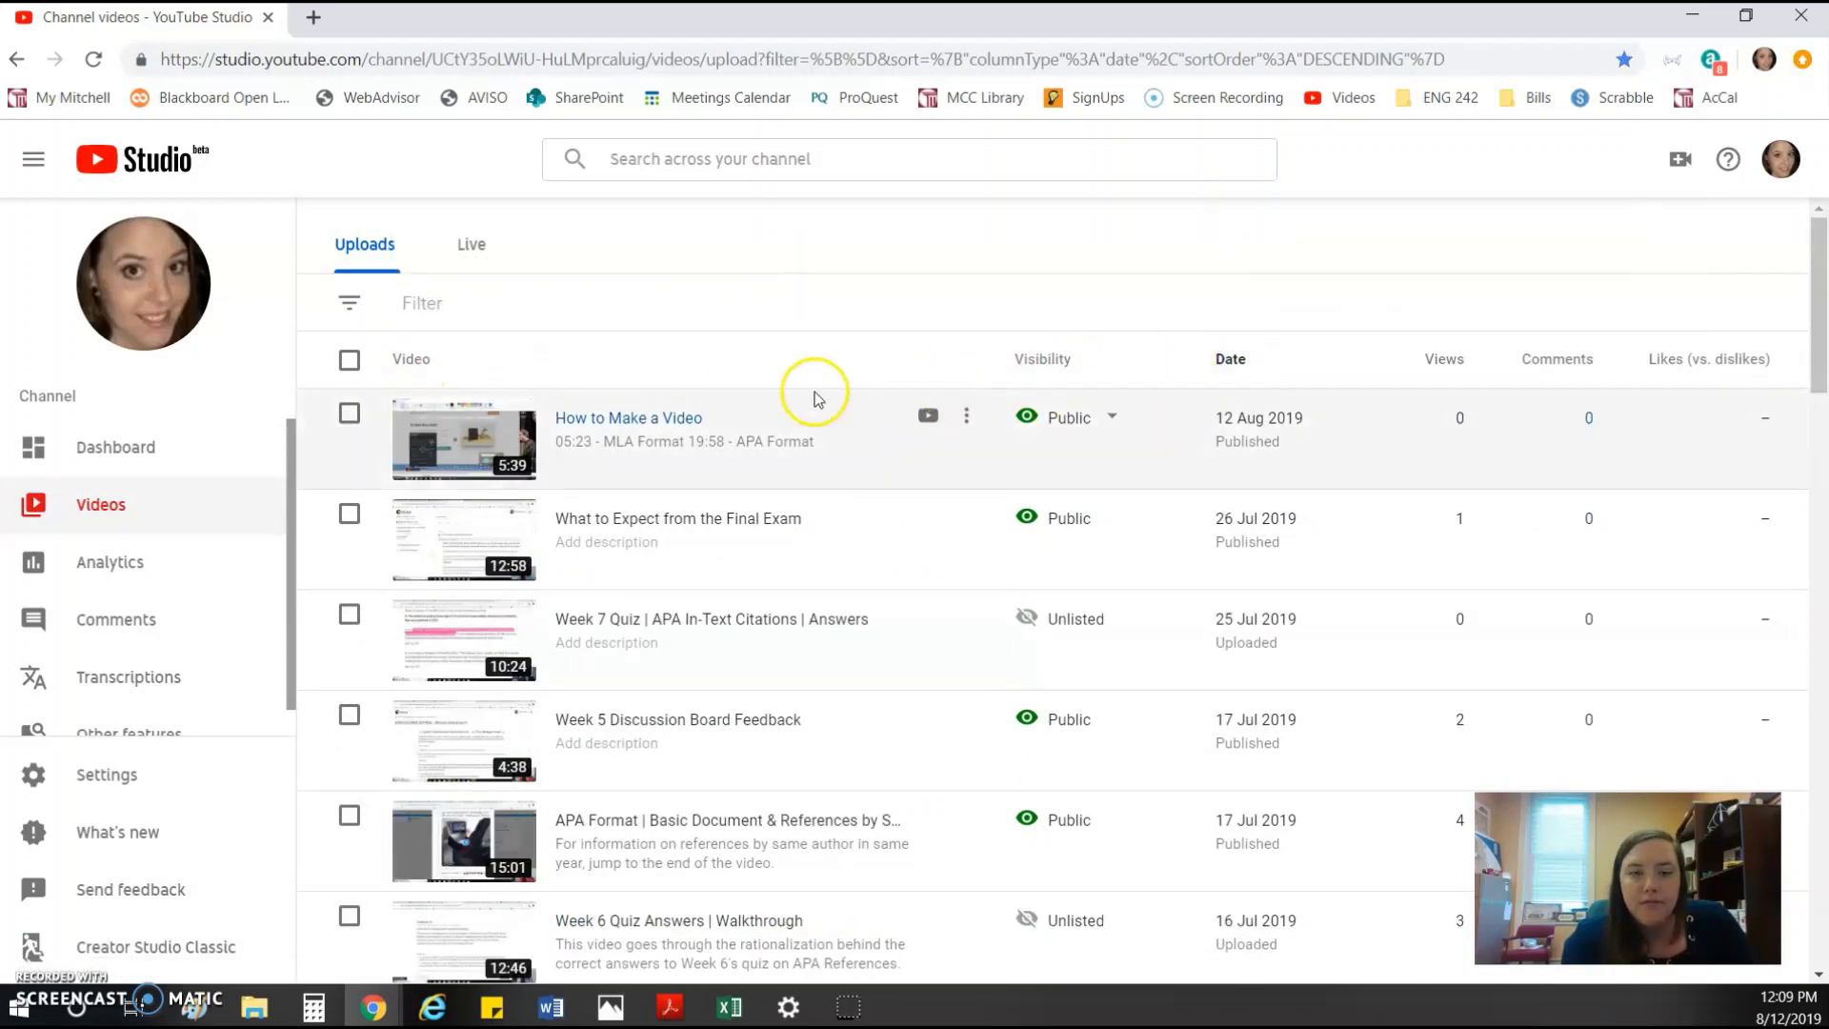
- Open How to Make a Video's details page and view its Advanced tab settings
{"action": "left_click", "coordinate": [699, 421]}
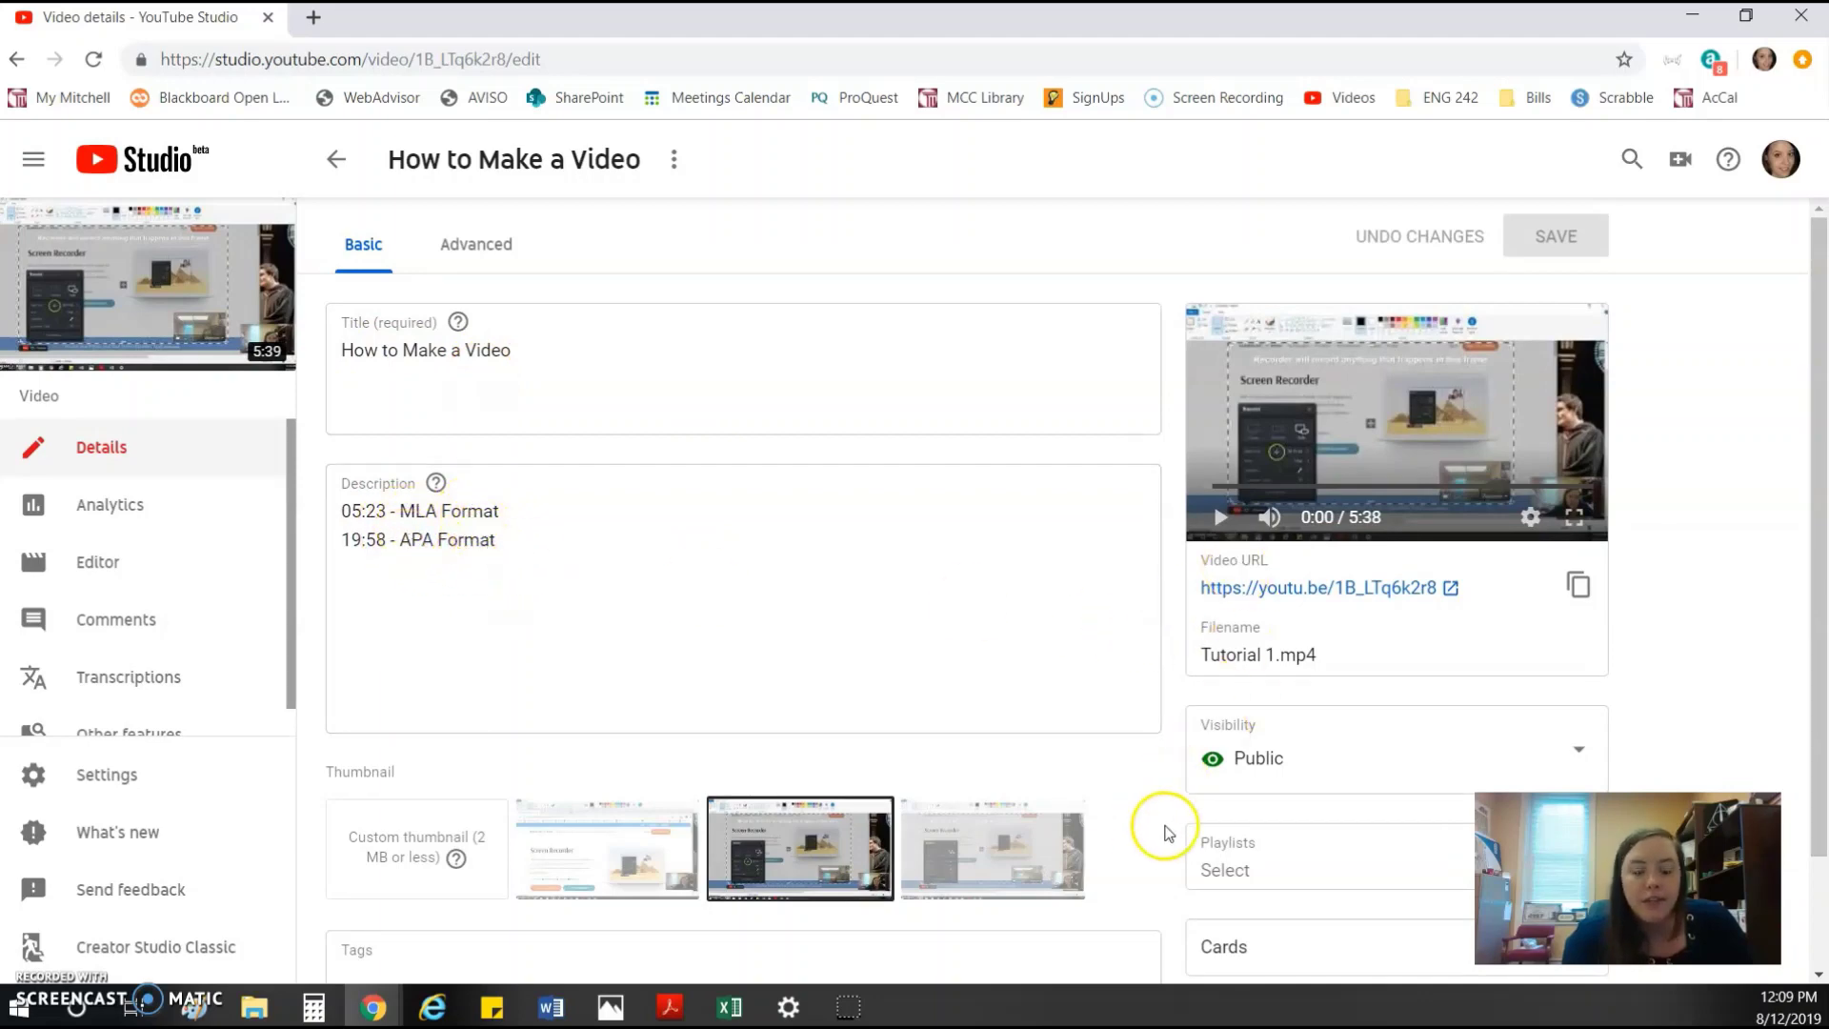
{"action": "scroll", "coordinate": [1162, 819], "scroll_direction": "down", "scroll_amount": 2}
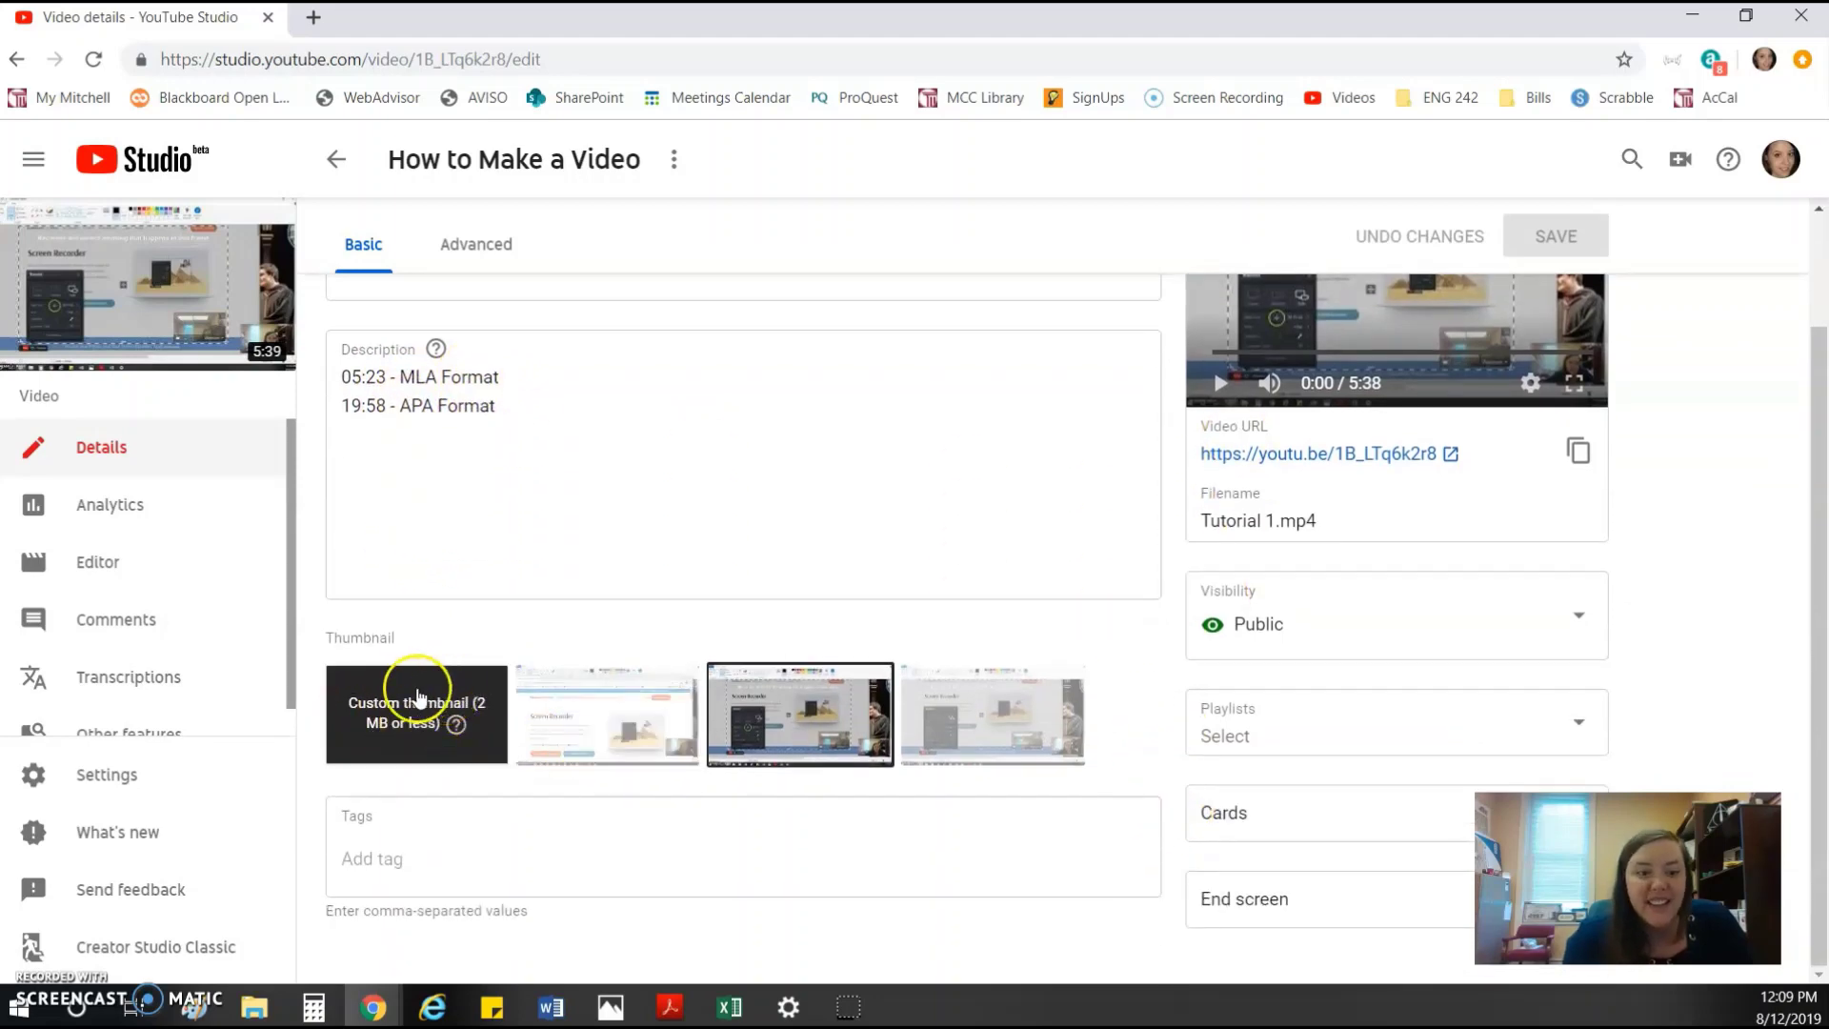
{"action": "scroll", "coordinate": [434, 621], "scroll_direction": "up", "scroll_amount": 2}
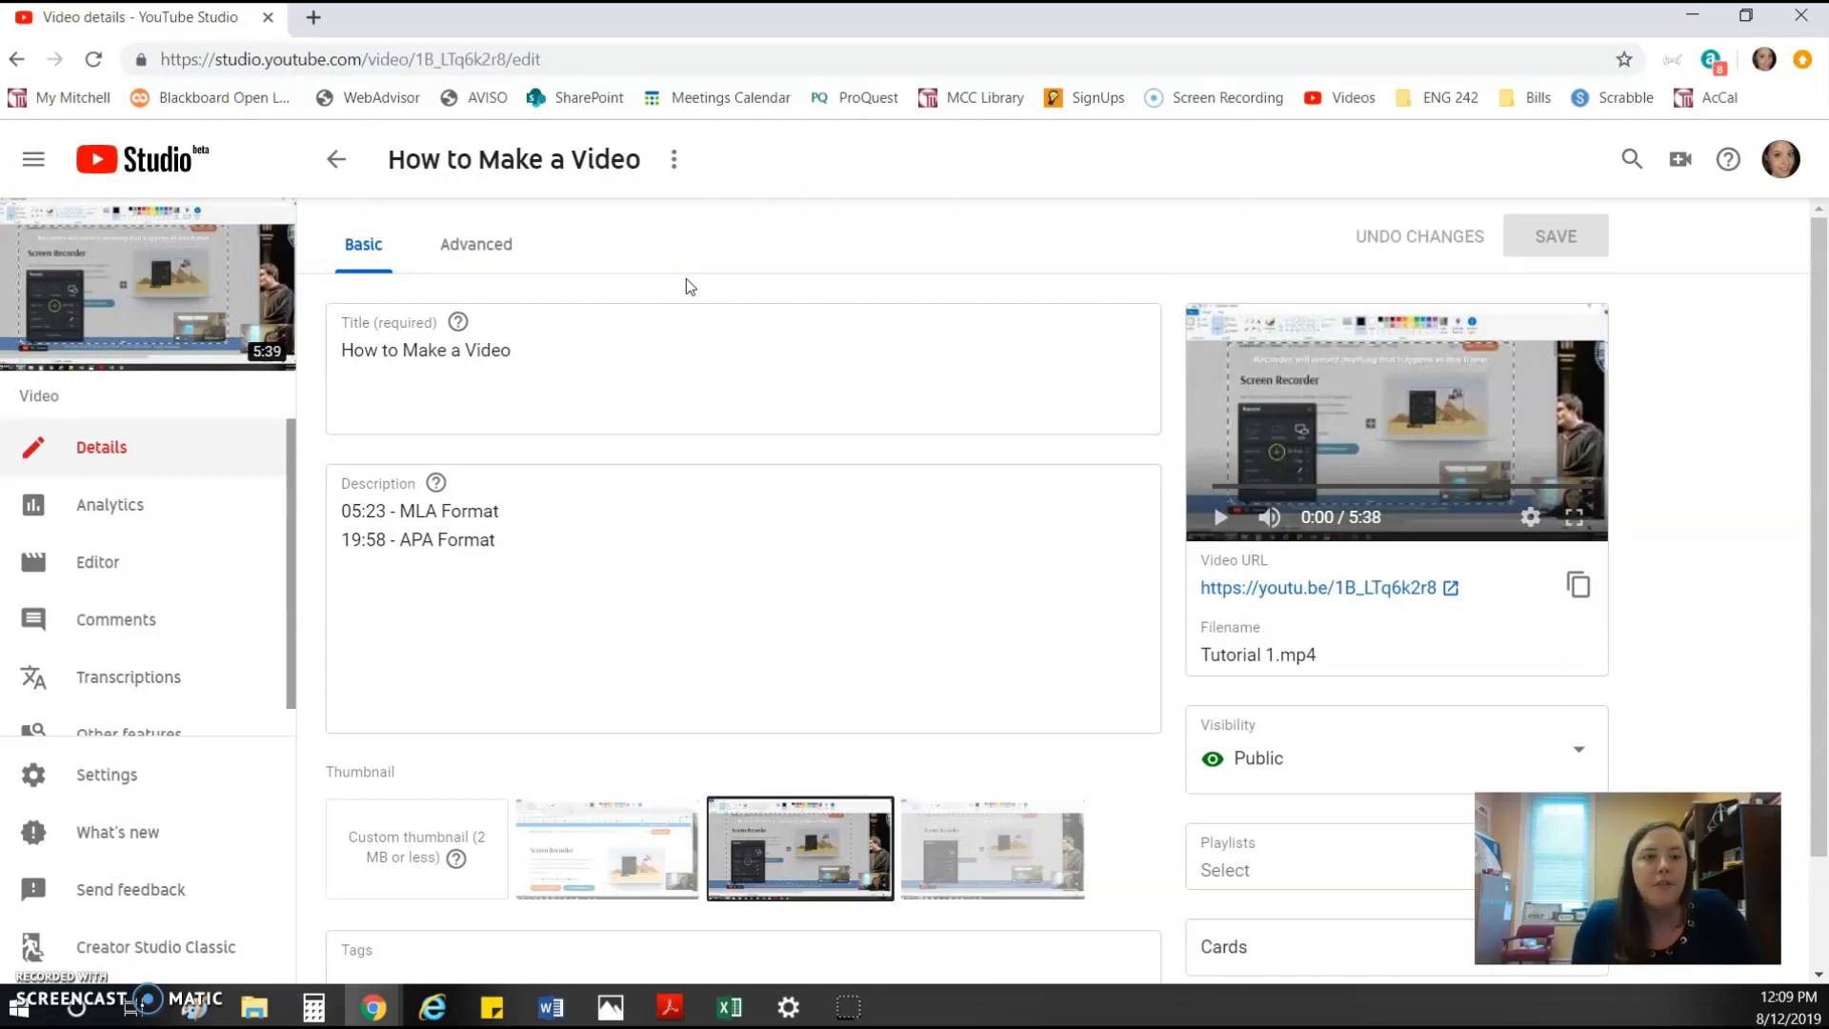
{"action": "left_click", "coordinate": [532, 257]}
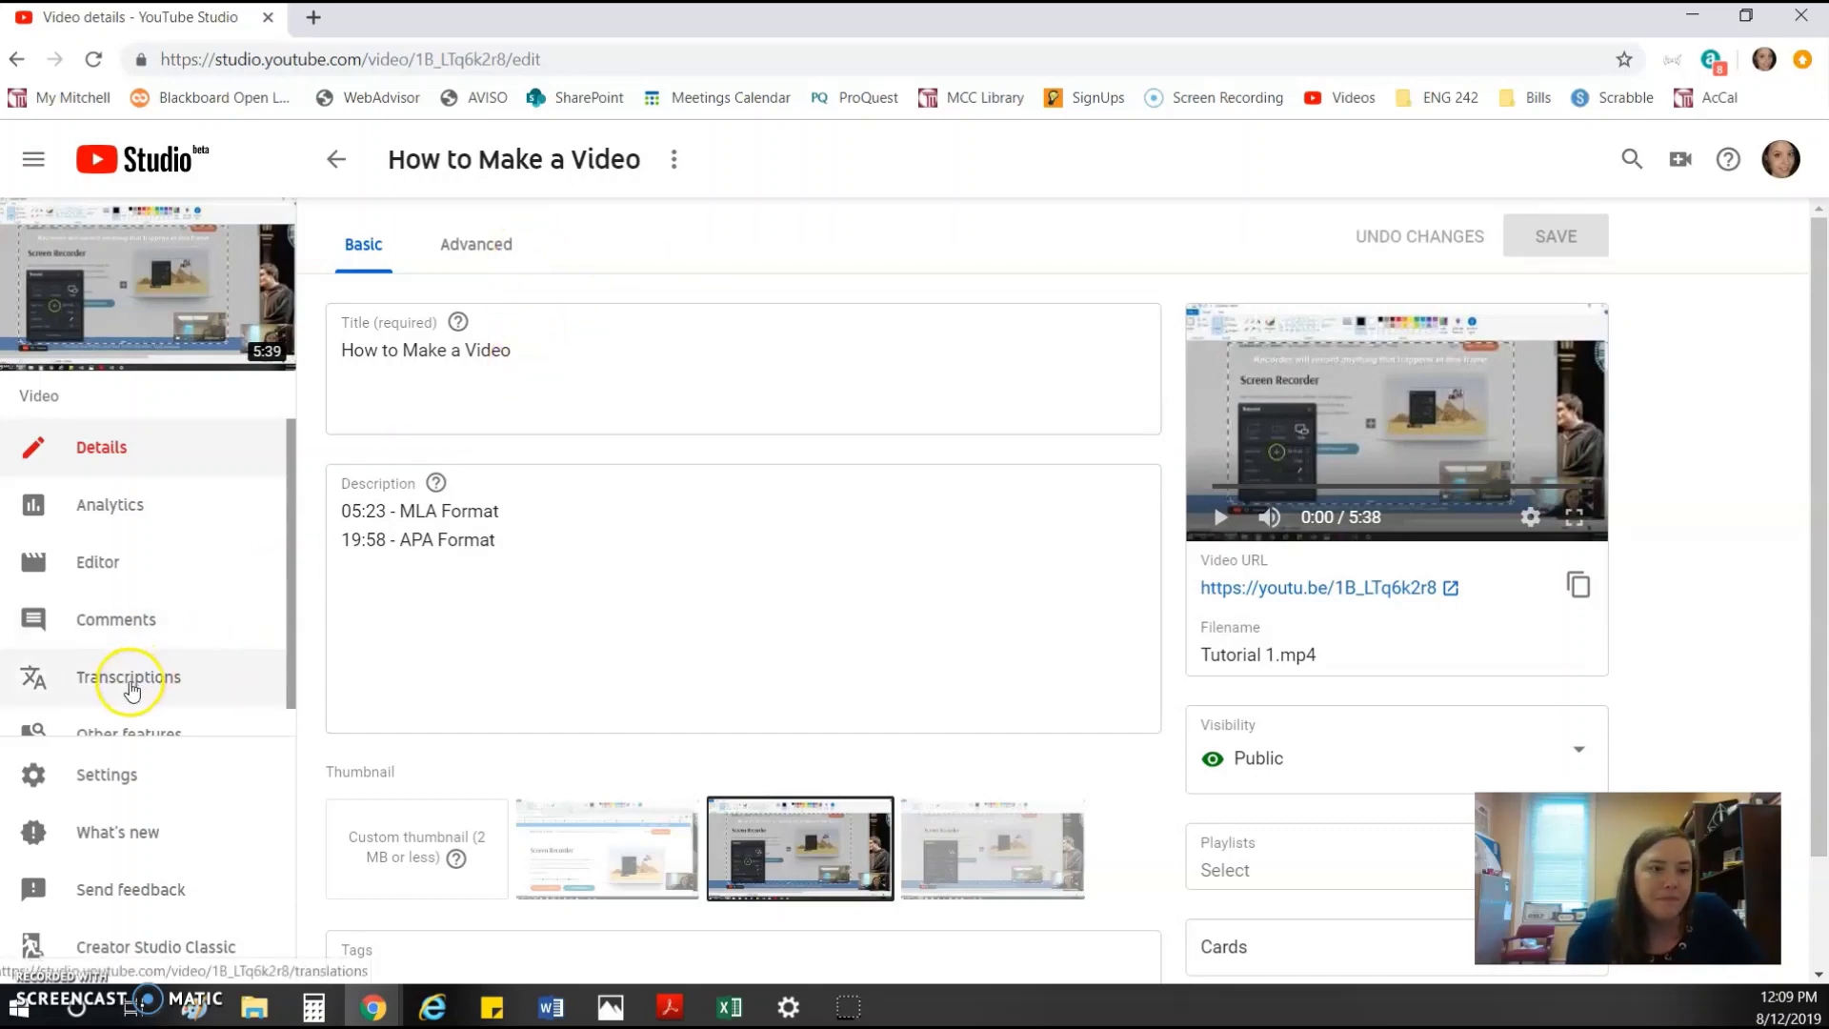
- Review the video's advanced settings
{"action": "left_click", "coordinate": [495, 255]}
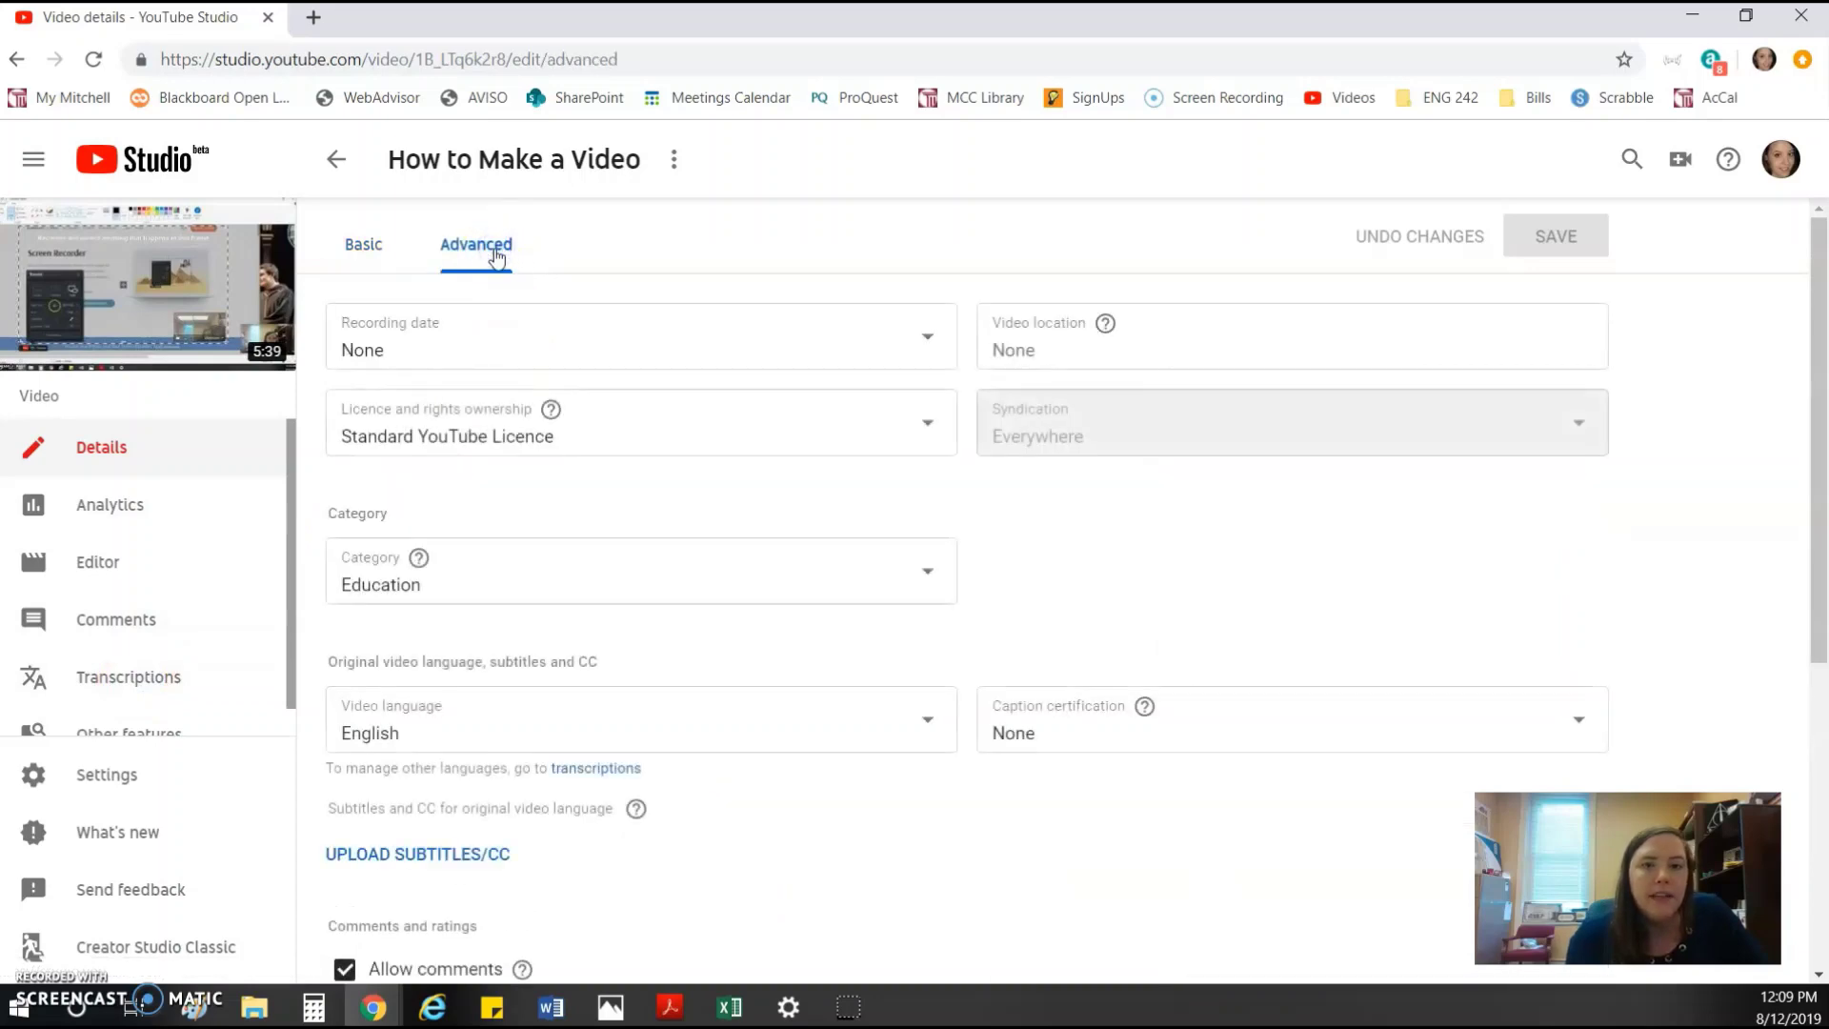
{"action": "scroll", "coordinate": [539, 542], "scroll_direction": "down", "scroll_amount": 5}
{"action": "scroll", "coordinate": [540, 542], "scroll_direction": "up", "scroll_amount": 5}
- Check the video's analytics, which are still processing, then return to the channel's uploads list
{"action": "left_click", "coordinate": [179, 506]}
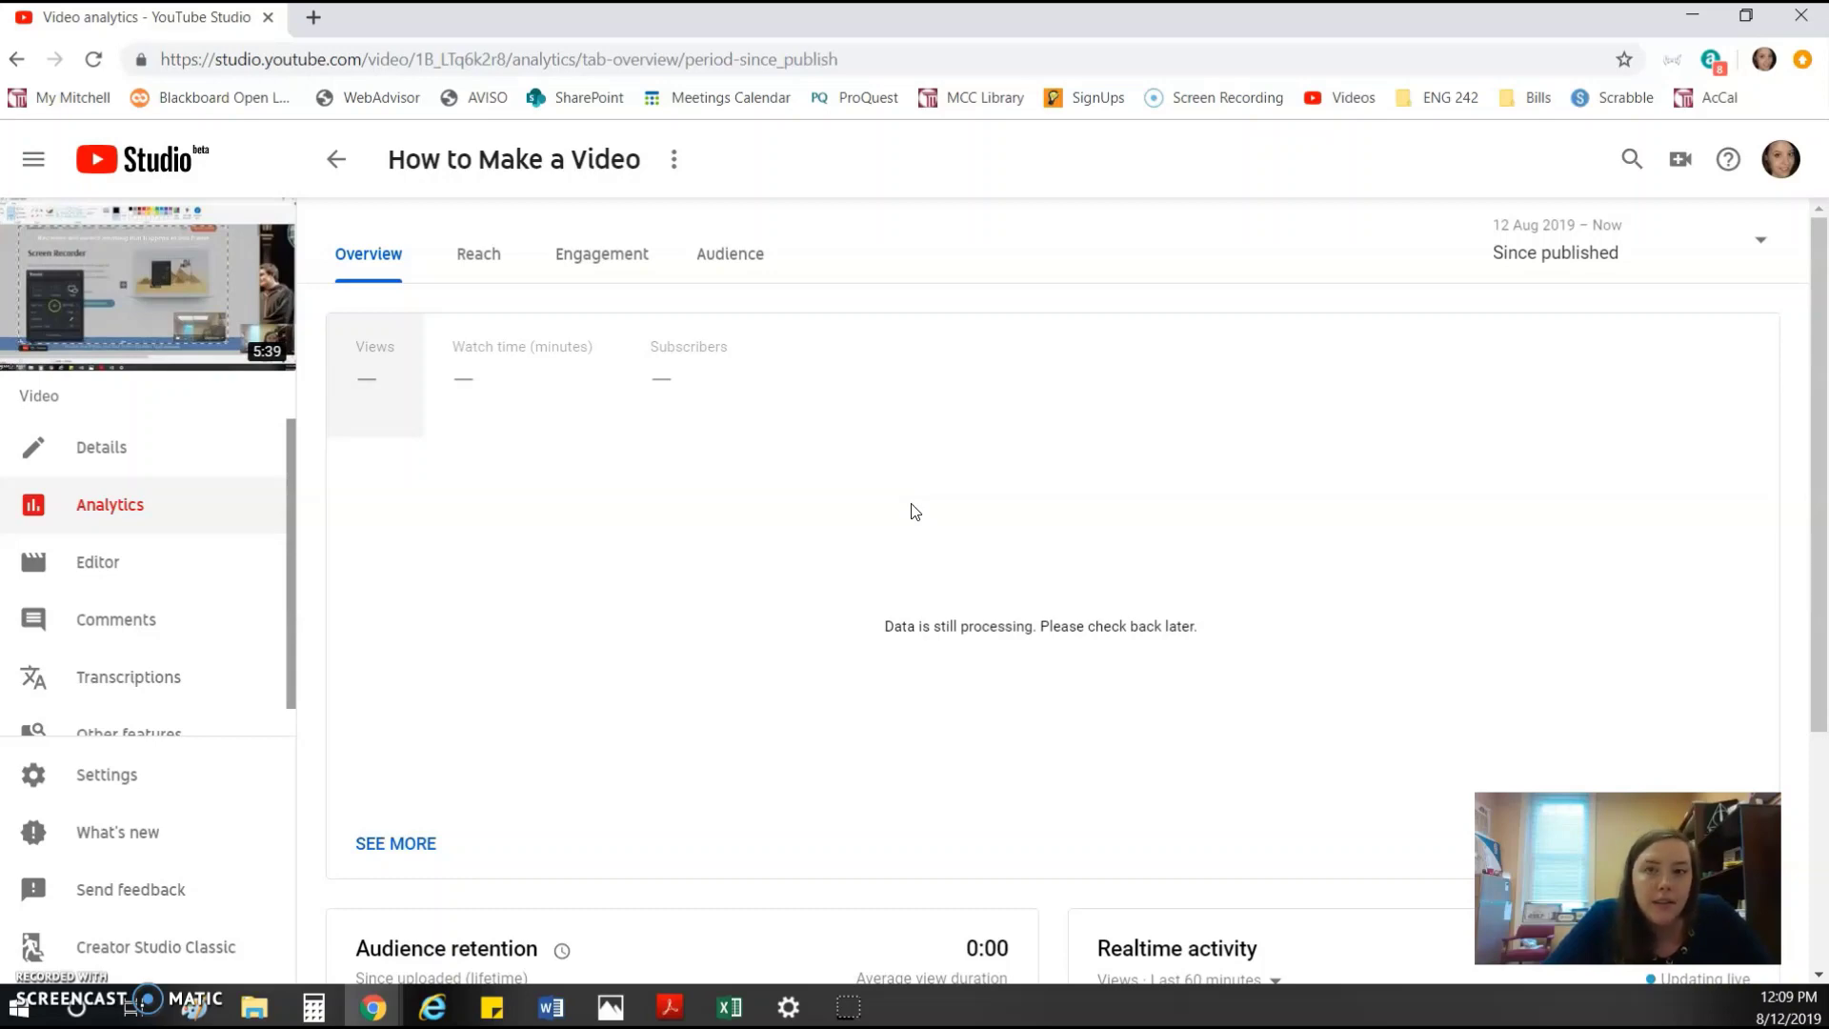
{"action": "scroll", "coordinate": [914, 519], "scroll_direction": "down", "scroll_amount": 4}
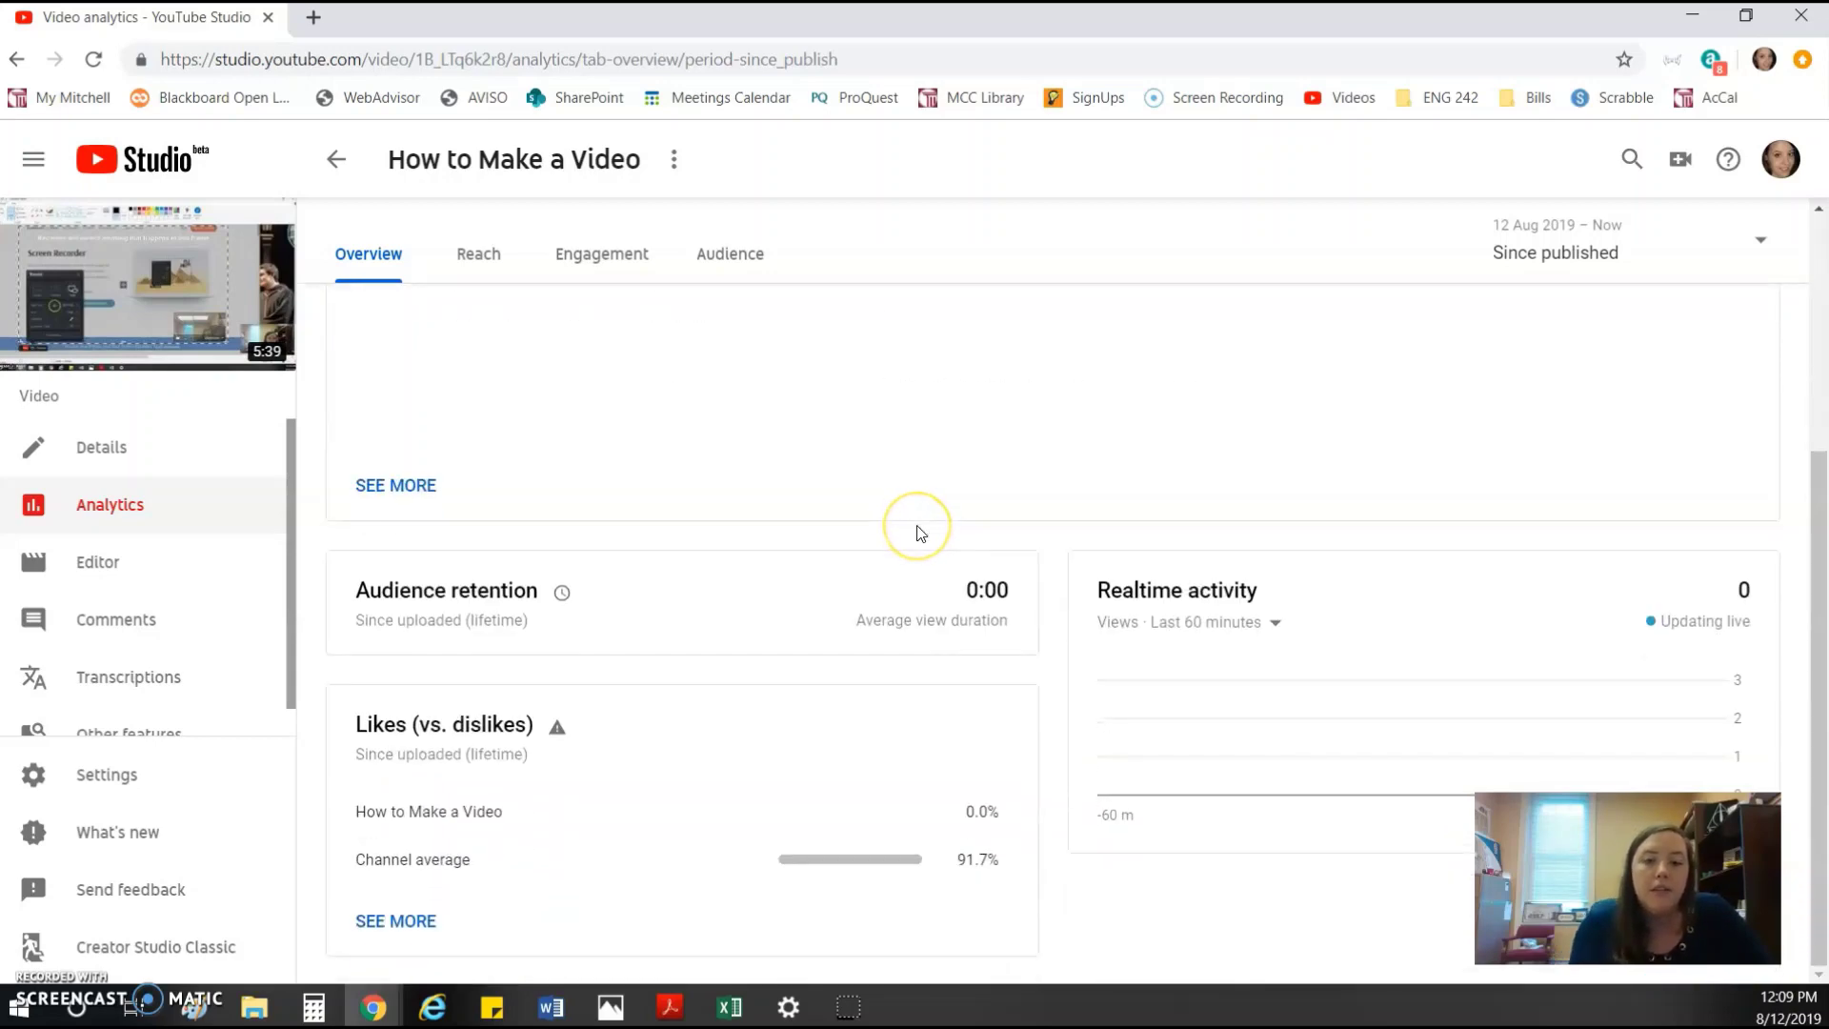
{"action": "scroll", "coordinate": [919, 532], "scroll_direction": "up", "scroll_amount": 4}
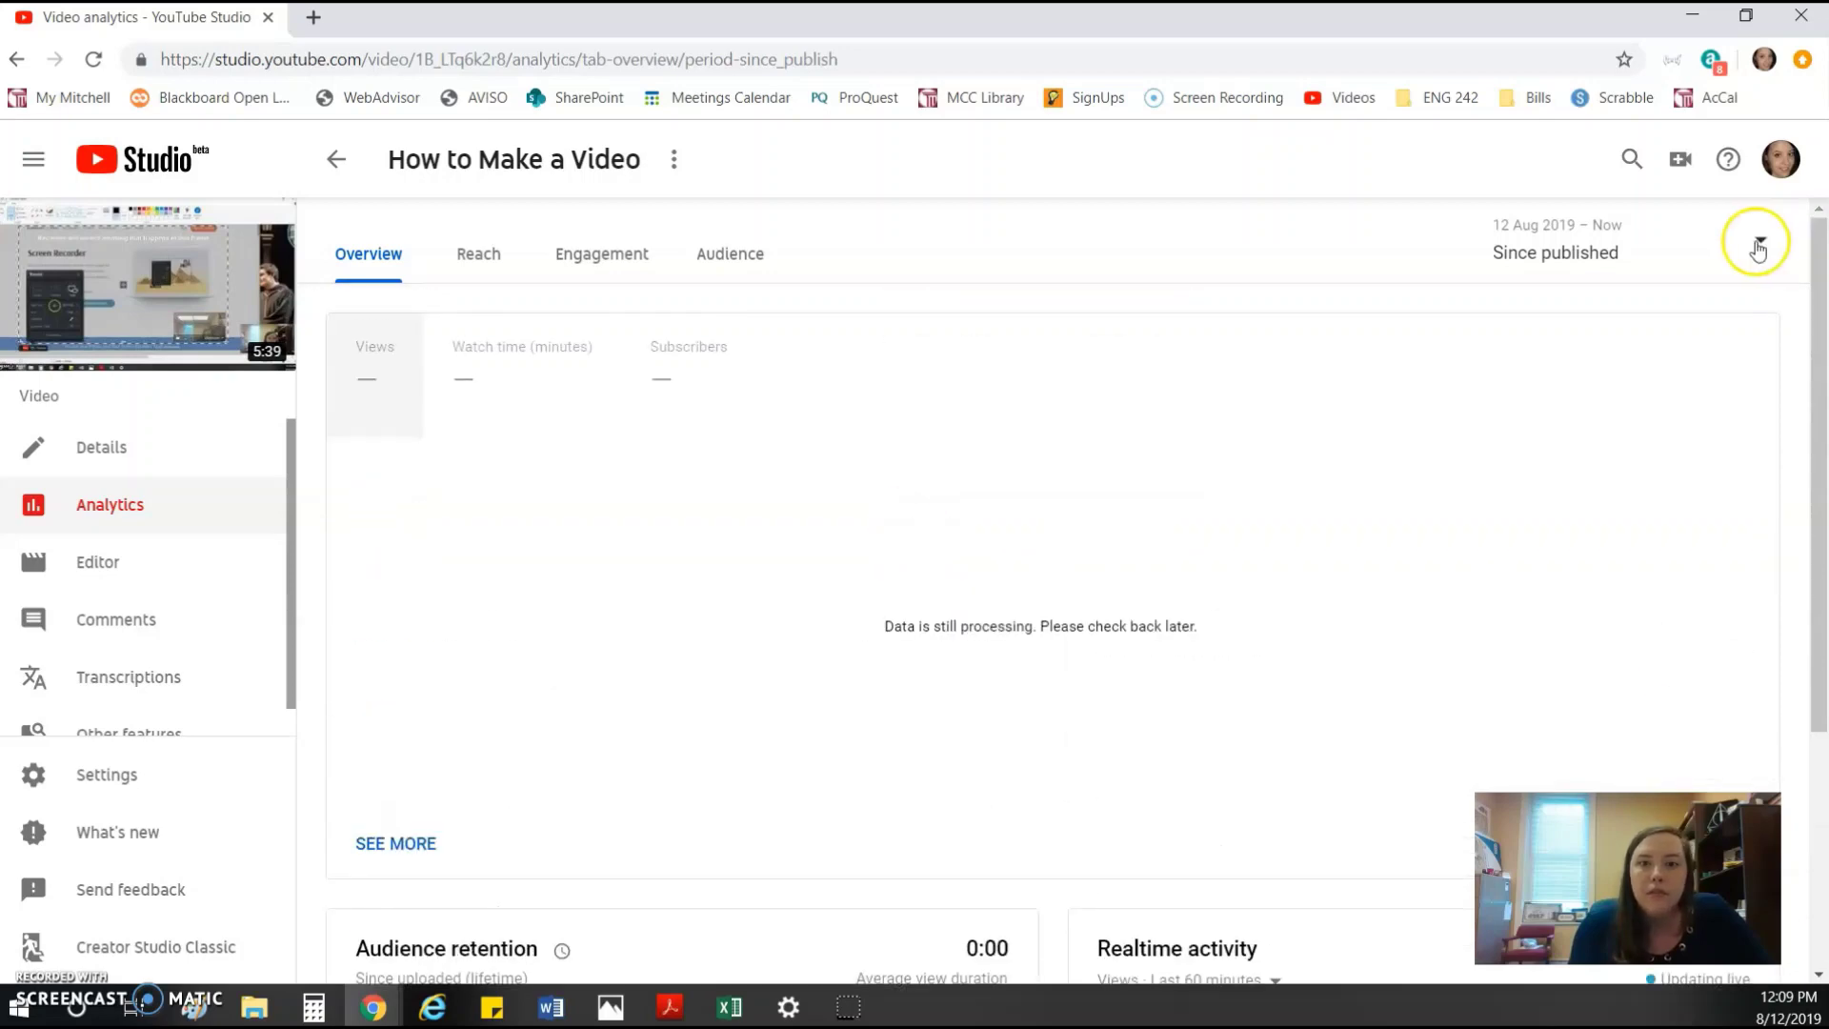
{"action": "left_click", "coordinate": [1338, 97]}
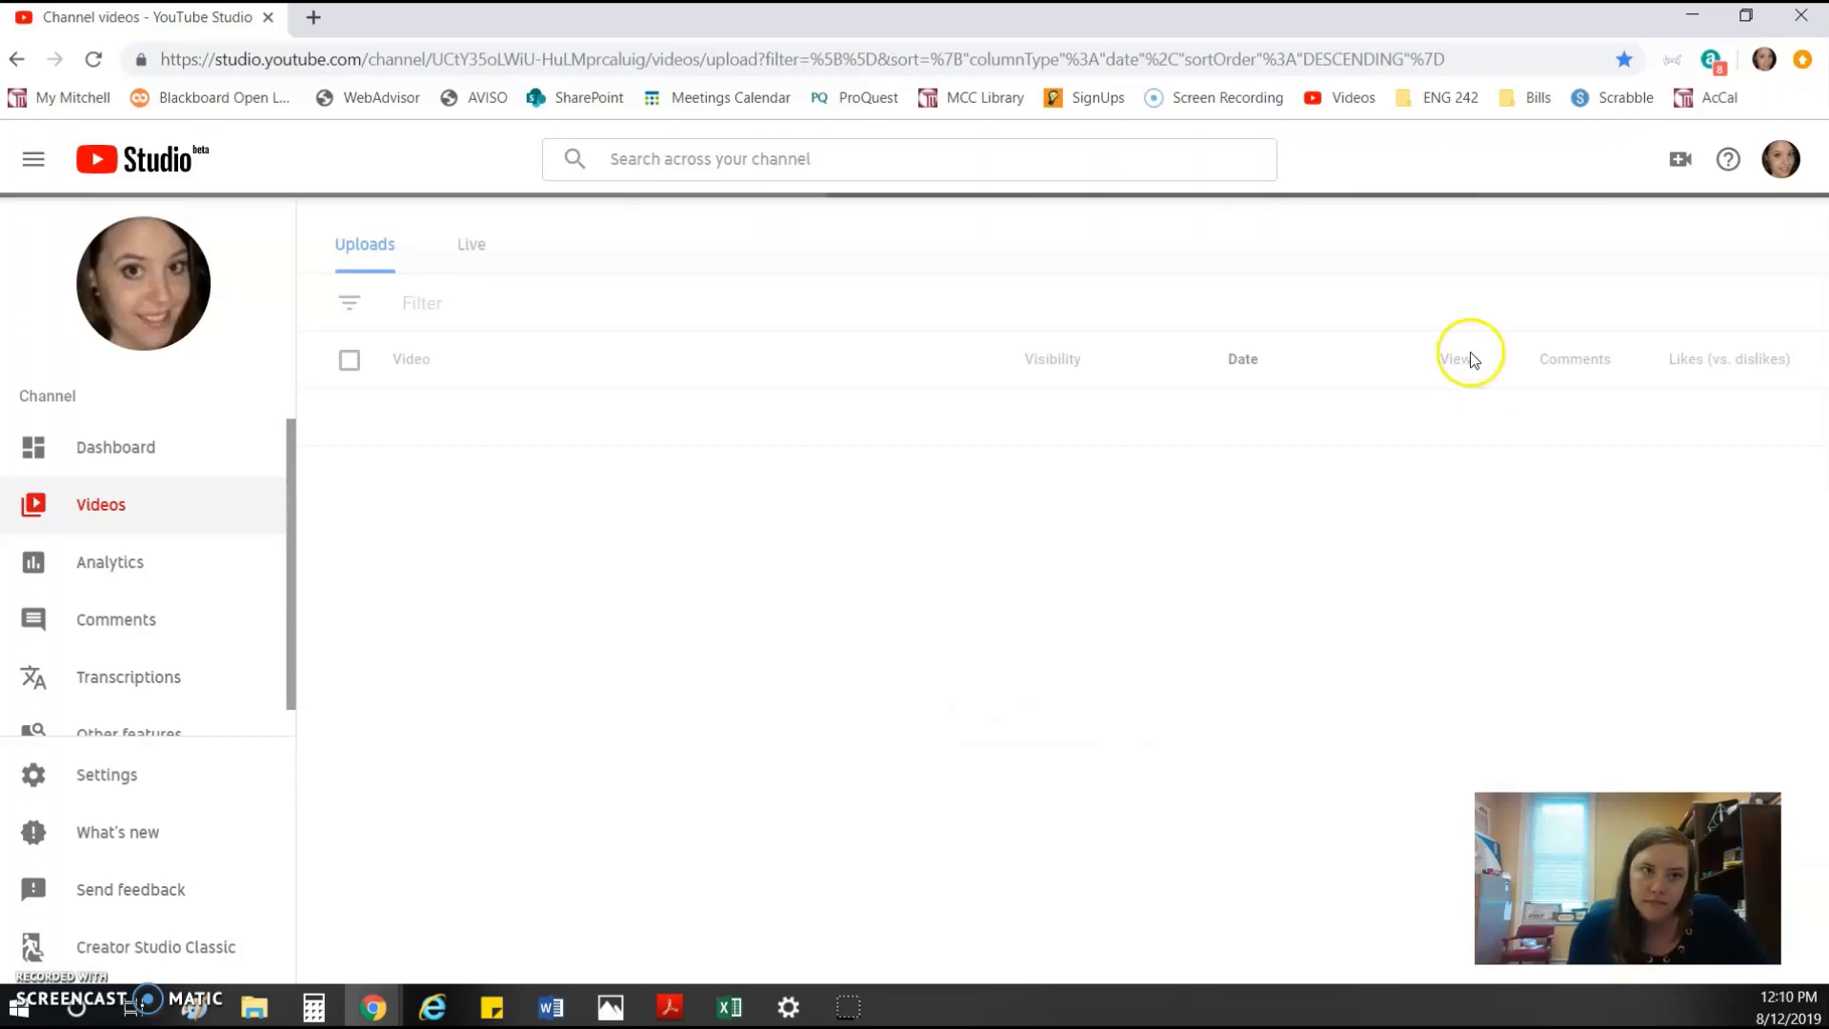
- Sort uploads by views and open analytics for Lecture on Basic MLA Format
{"action": "left_click", "coordinate": [1440, 361]}
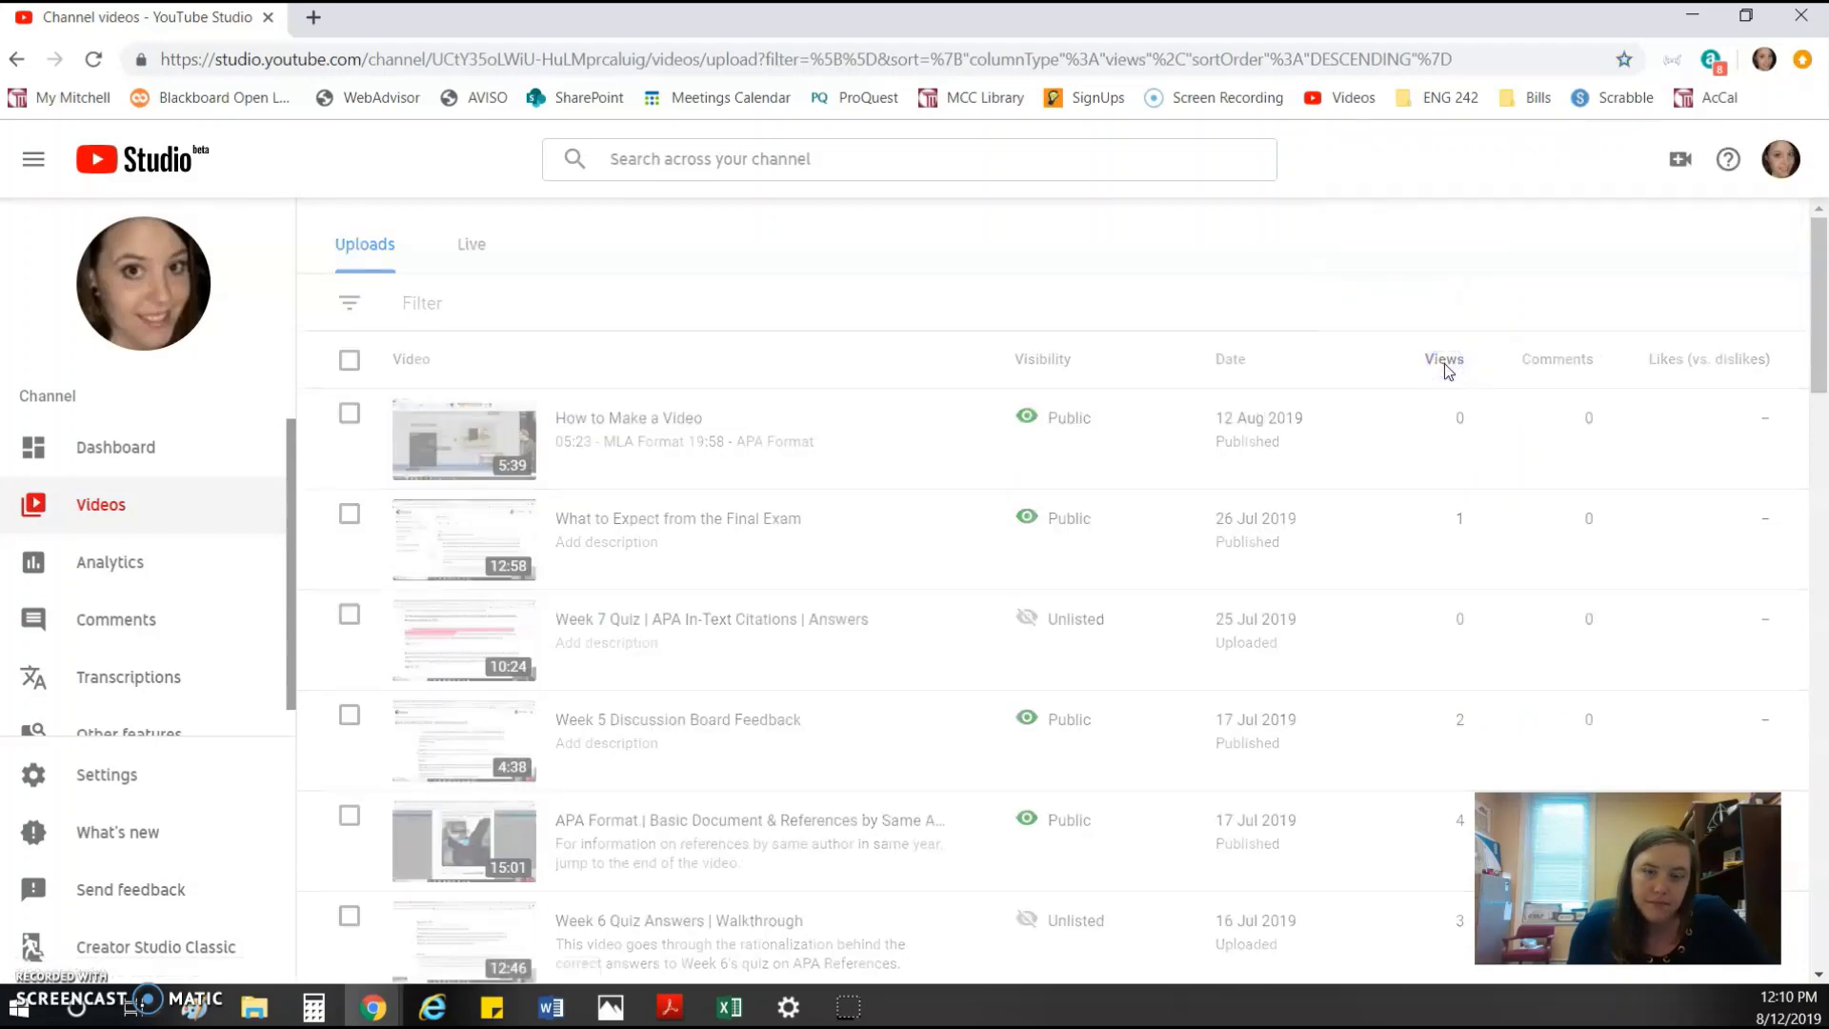
{"action": "left_click", "coordinate": [712, 424]}
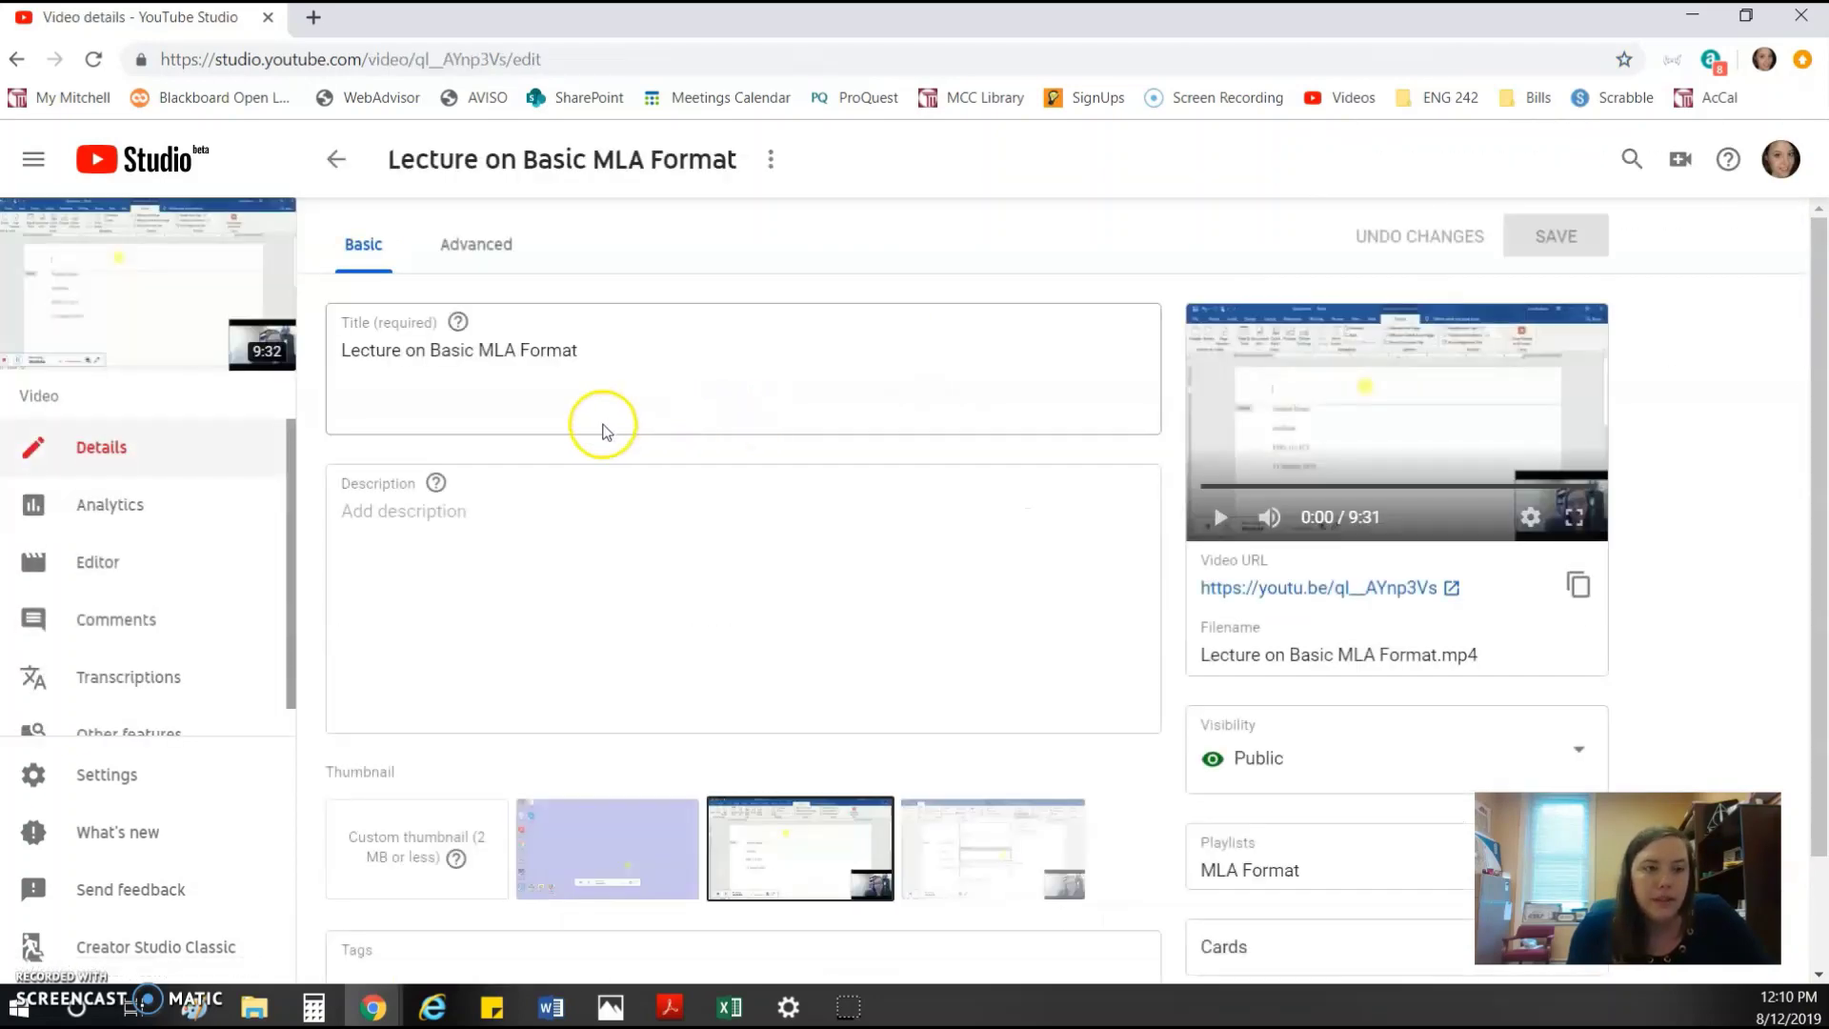
{"action": "left_click", "coordinate": [134, 501]}
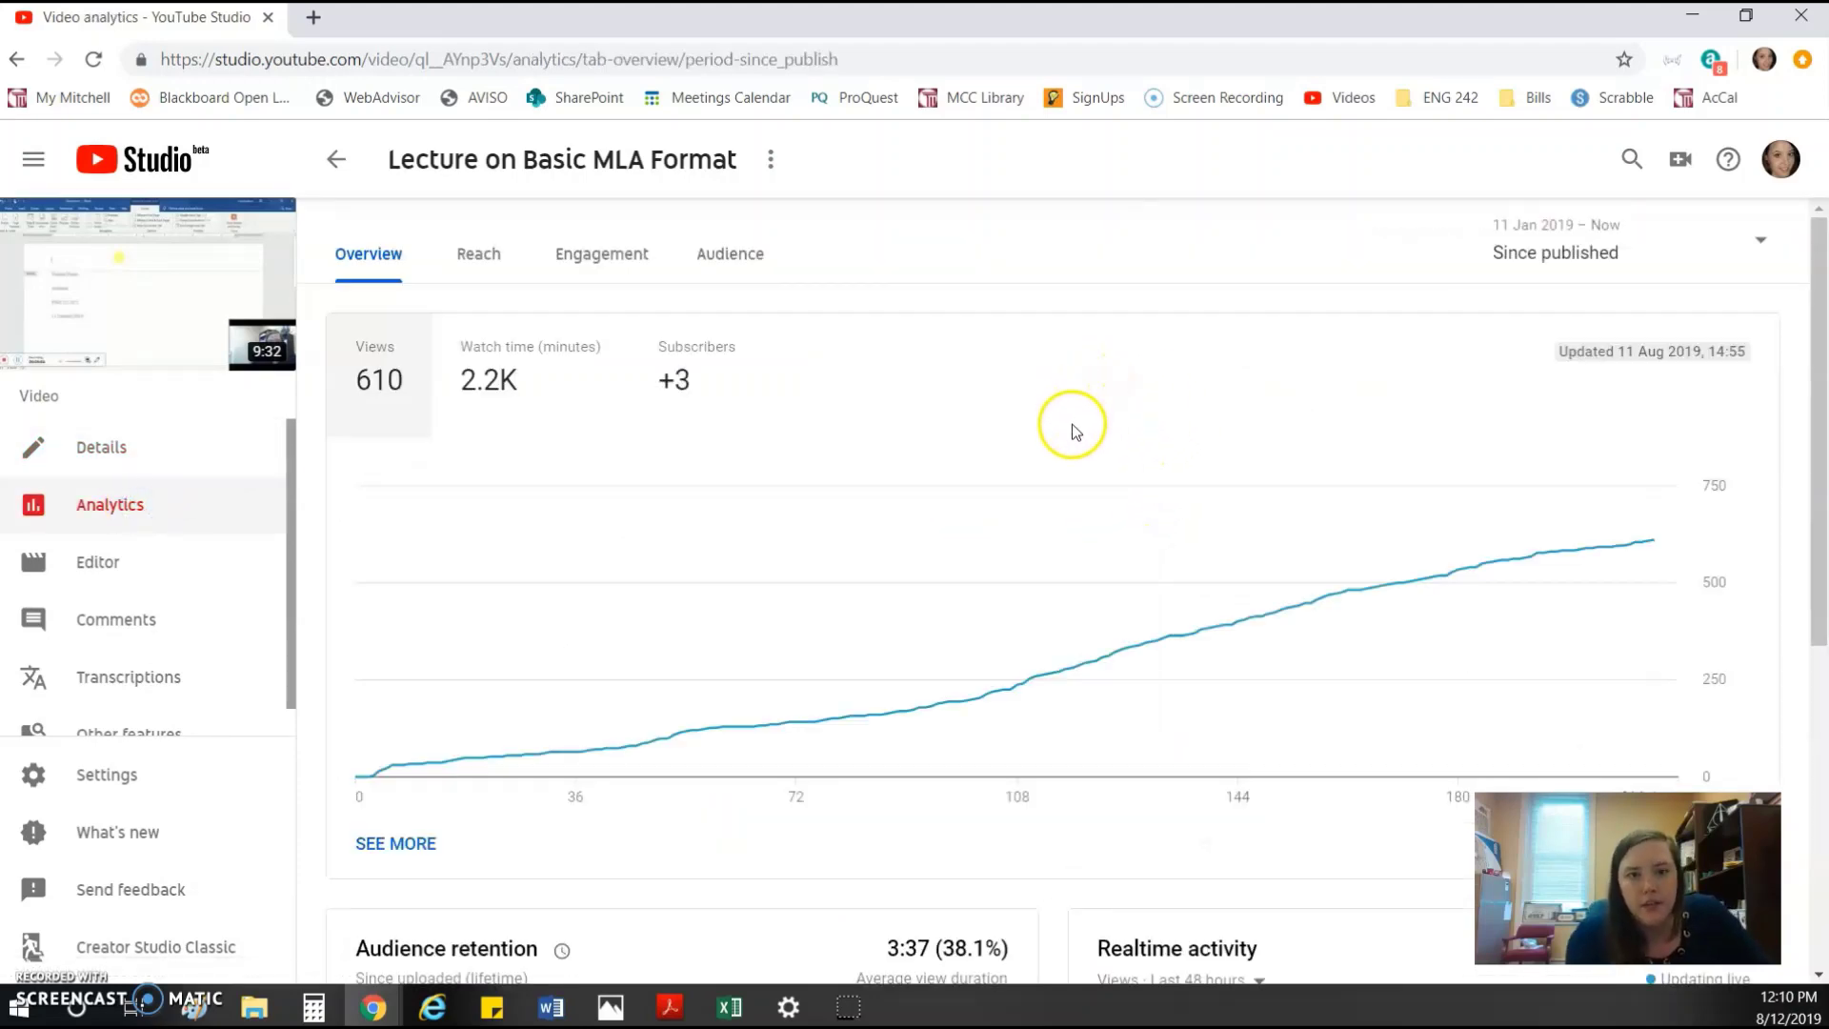
- Review its views and retention charts: 610 views, 2.2K watch-time minutes, +3 subscribers
{"action": "scroll", "coordinate": [1071, 429], "scroll_direction": "down", "scroll_amount": 1}
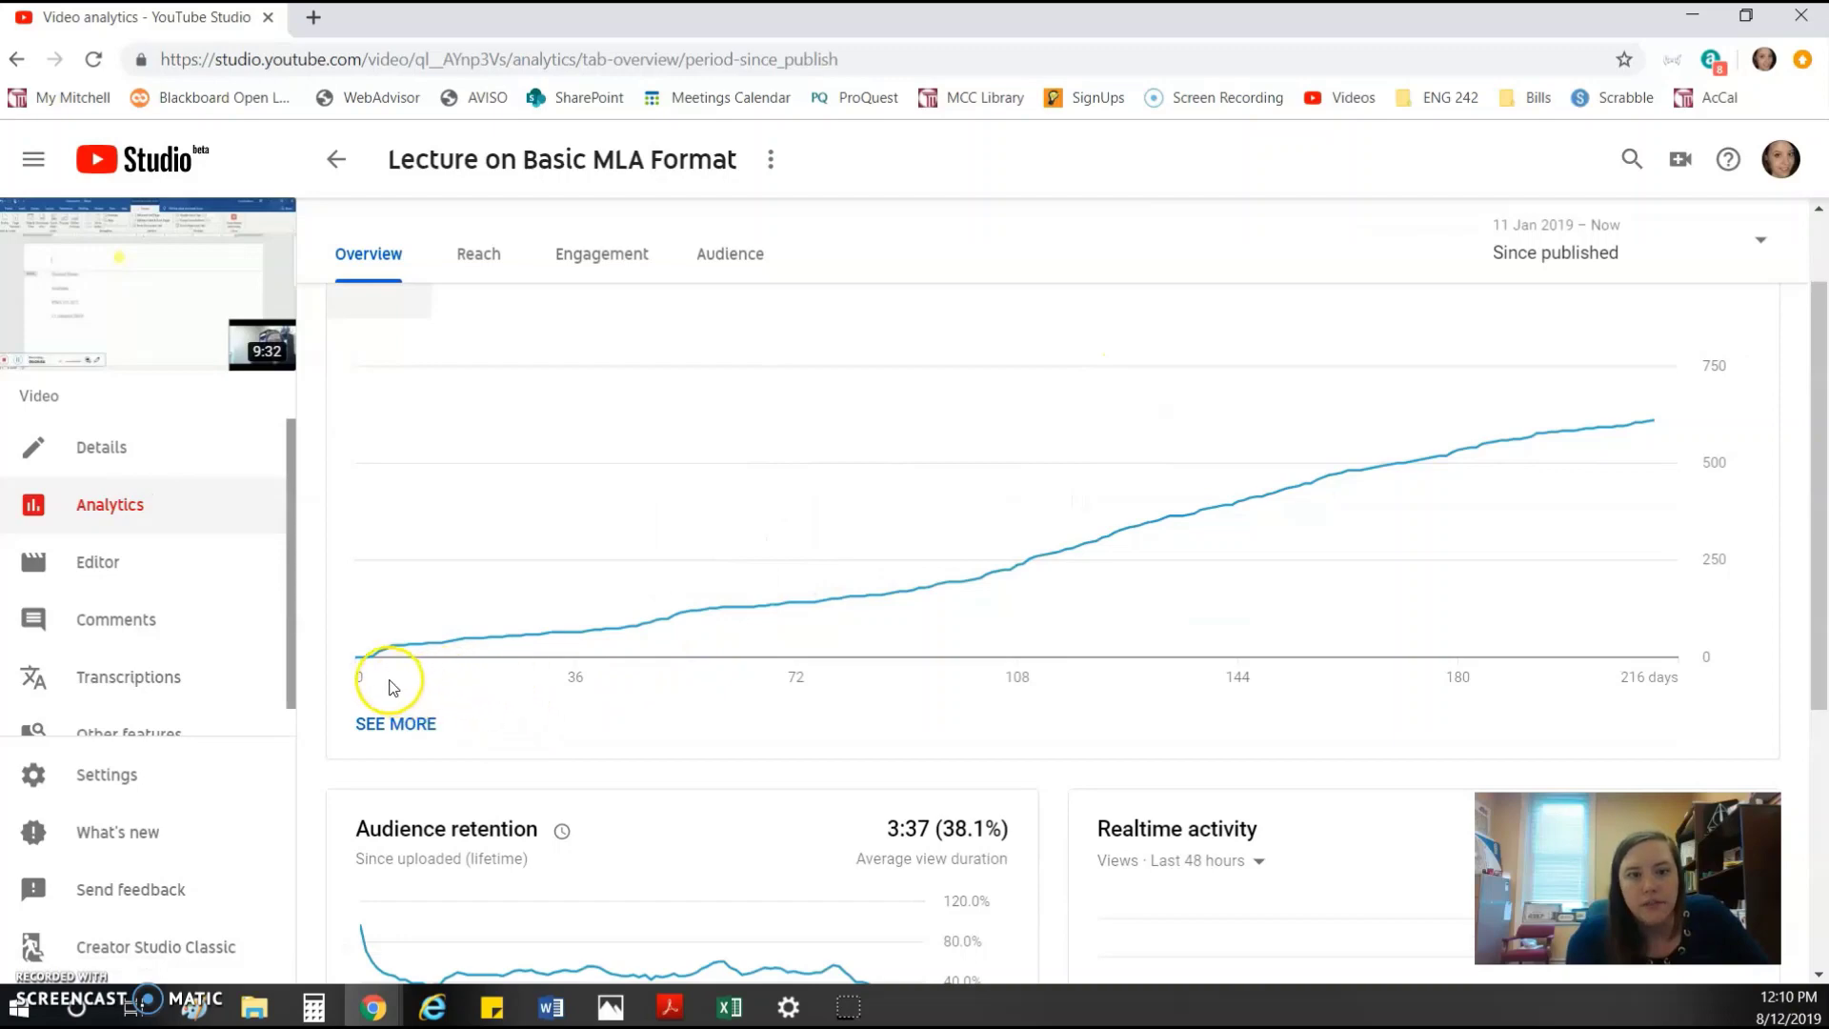
{"action": "mouse_move", "coordinate": [401, 647]}
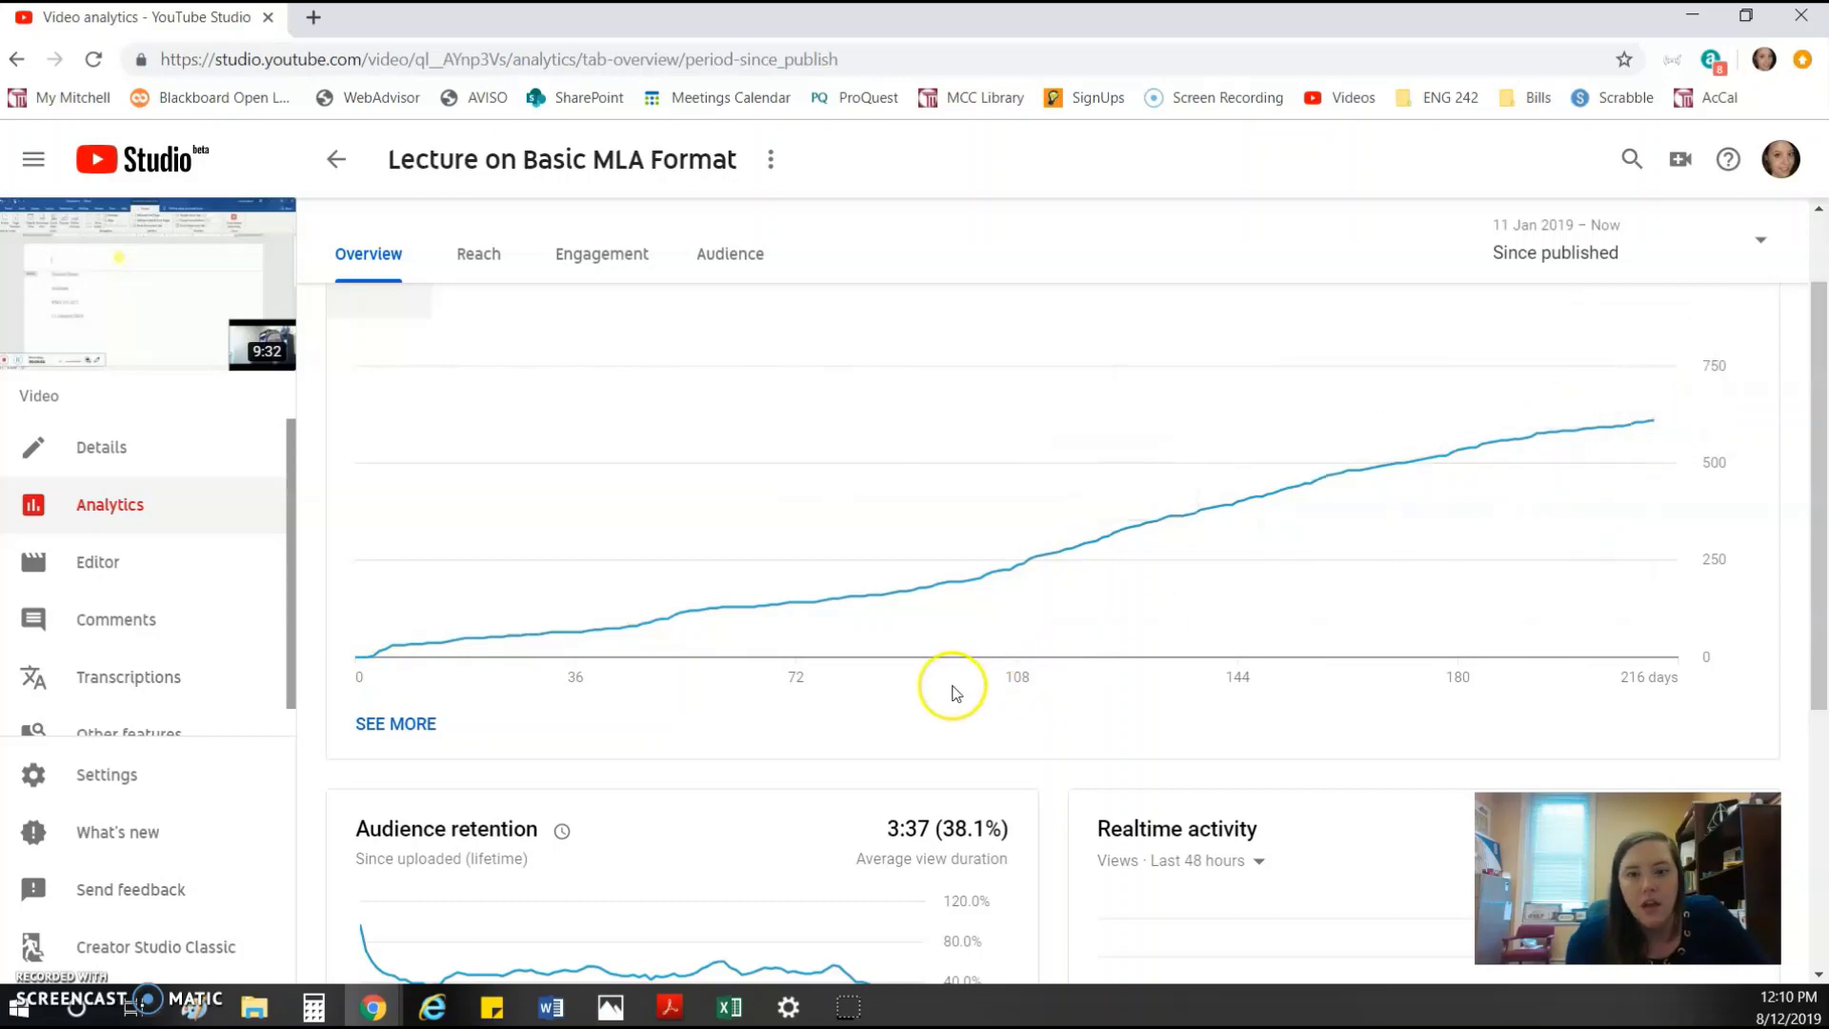
{"action": "scroll", "coordinate": [947, 681], "scroll_direction": "down", "scroll_amount": 5}
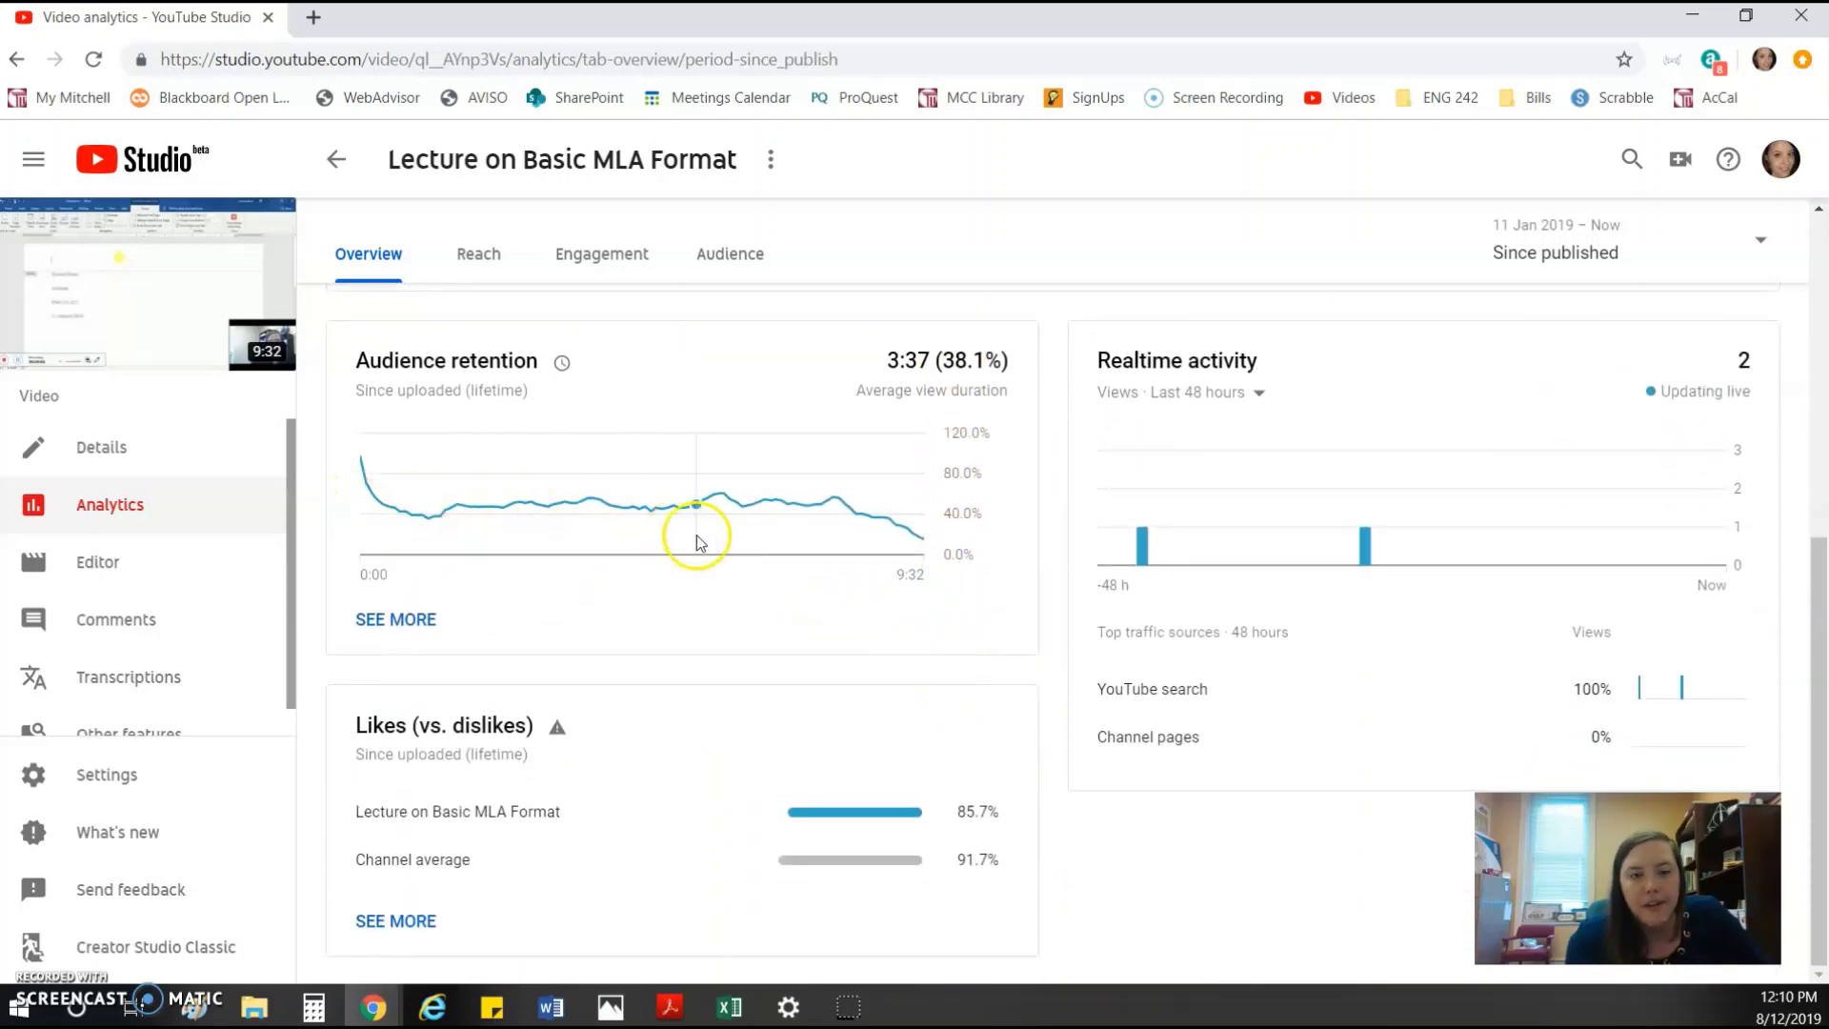
{"action": "mouse_move", "coordinate": [364, 474]}
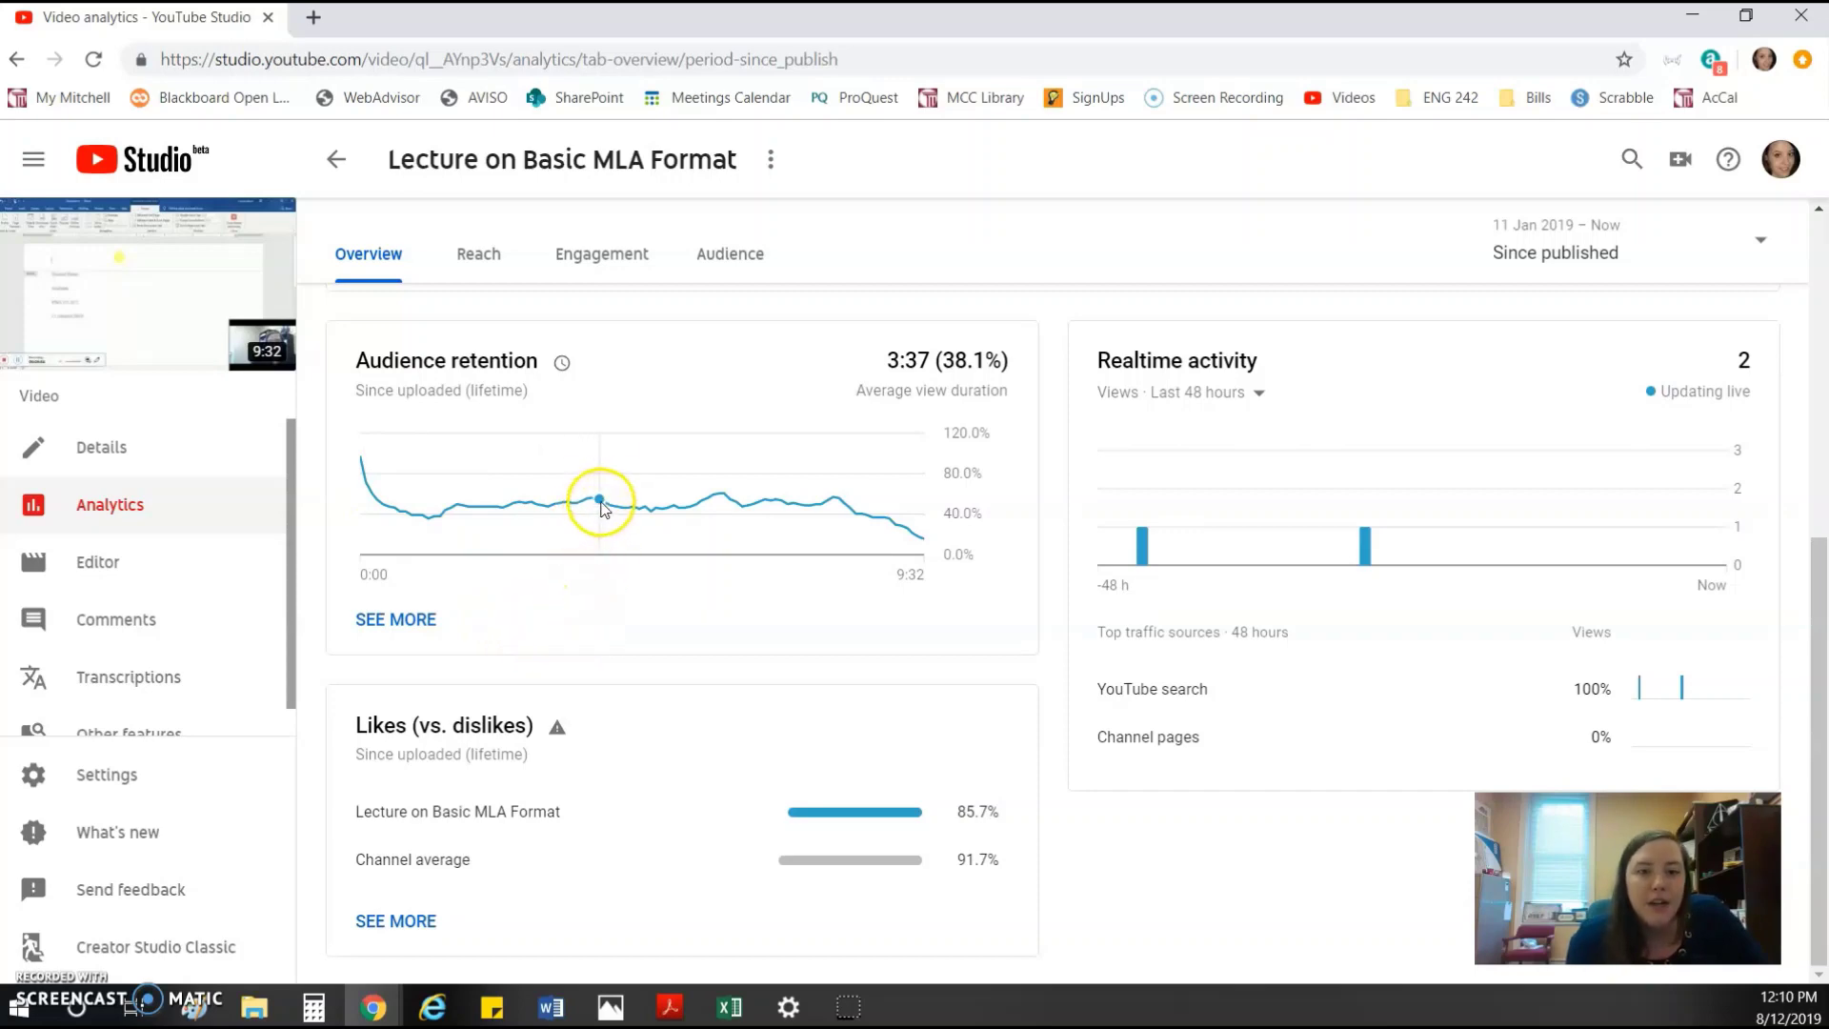
{"action": "mouse_move", "coordinate": [588, 515]}
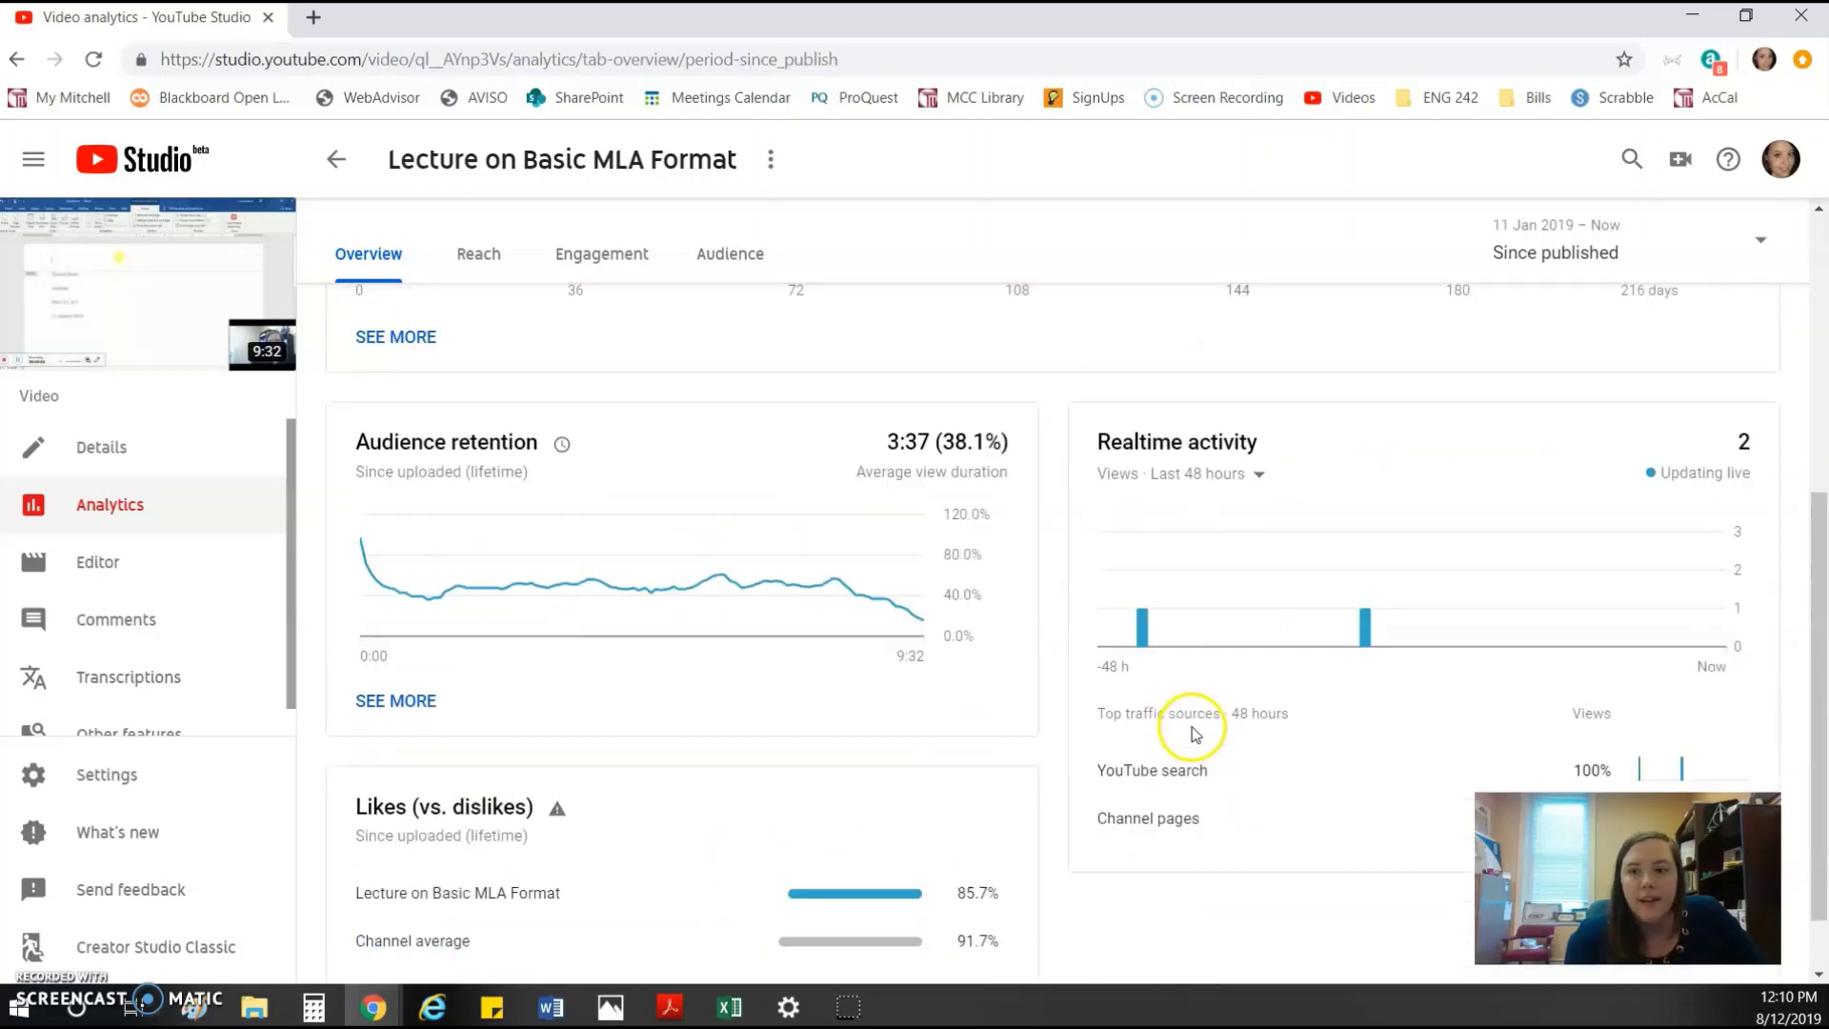
{"action": "scroll", "coordinate": [1191, 734], "scroll_direction": "up", "scroll_amount": 6}
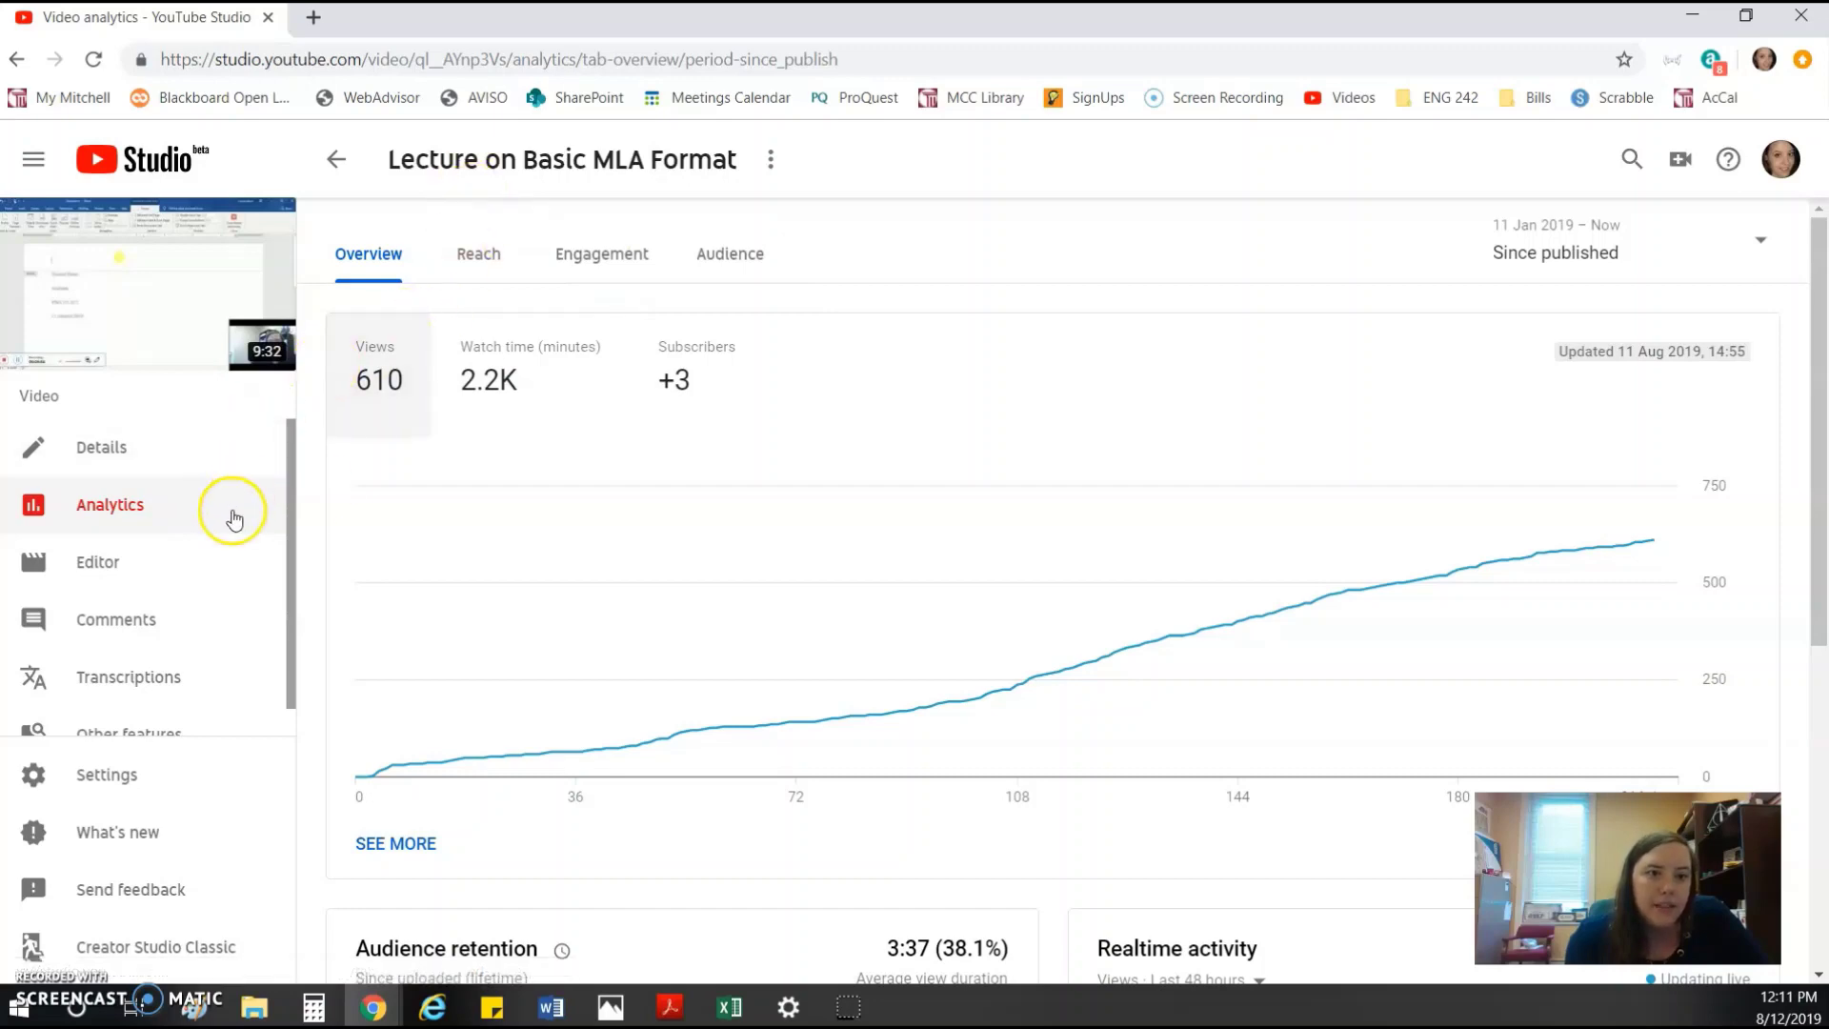
- Open the lecture in the editor and apply the 2 videos or playlists end-screen template
{"action": "left_click", "coordinate": [103, 560]}
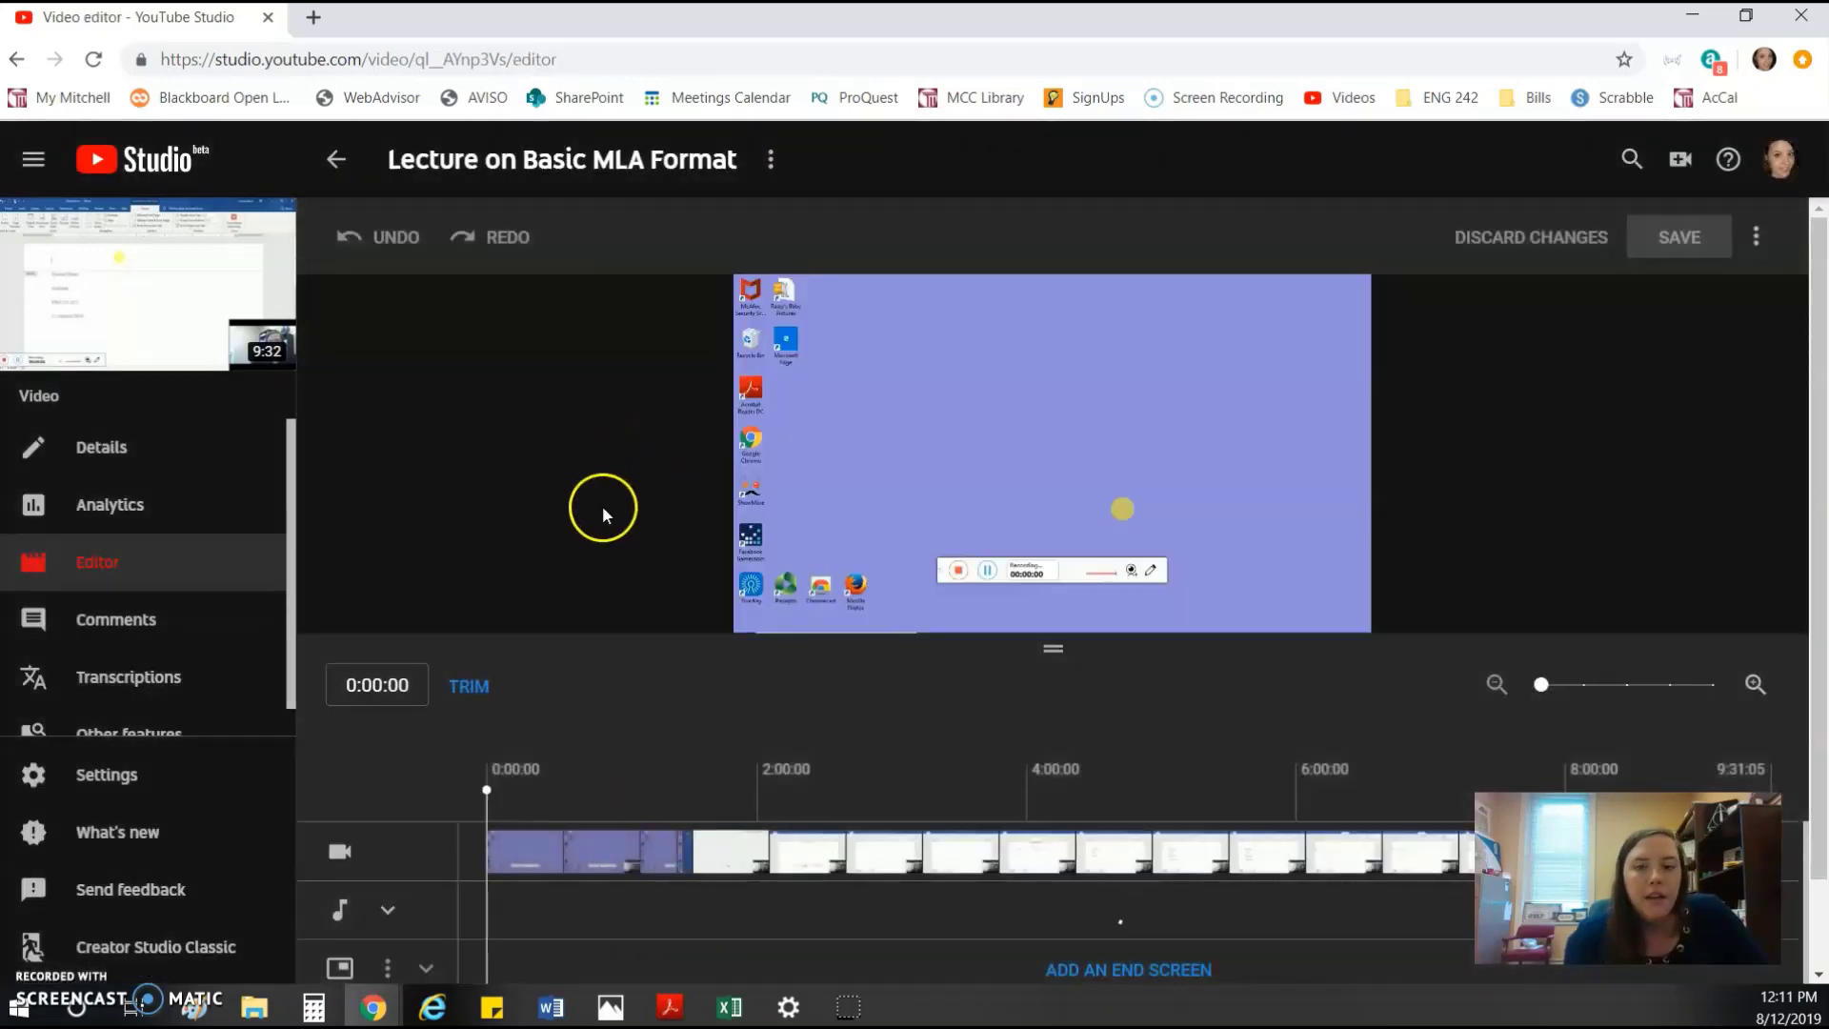
{"action": "scroll", "coordinate": [636, 749], "scroll_direction": "down", "scroll_amount": 1}
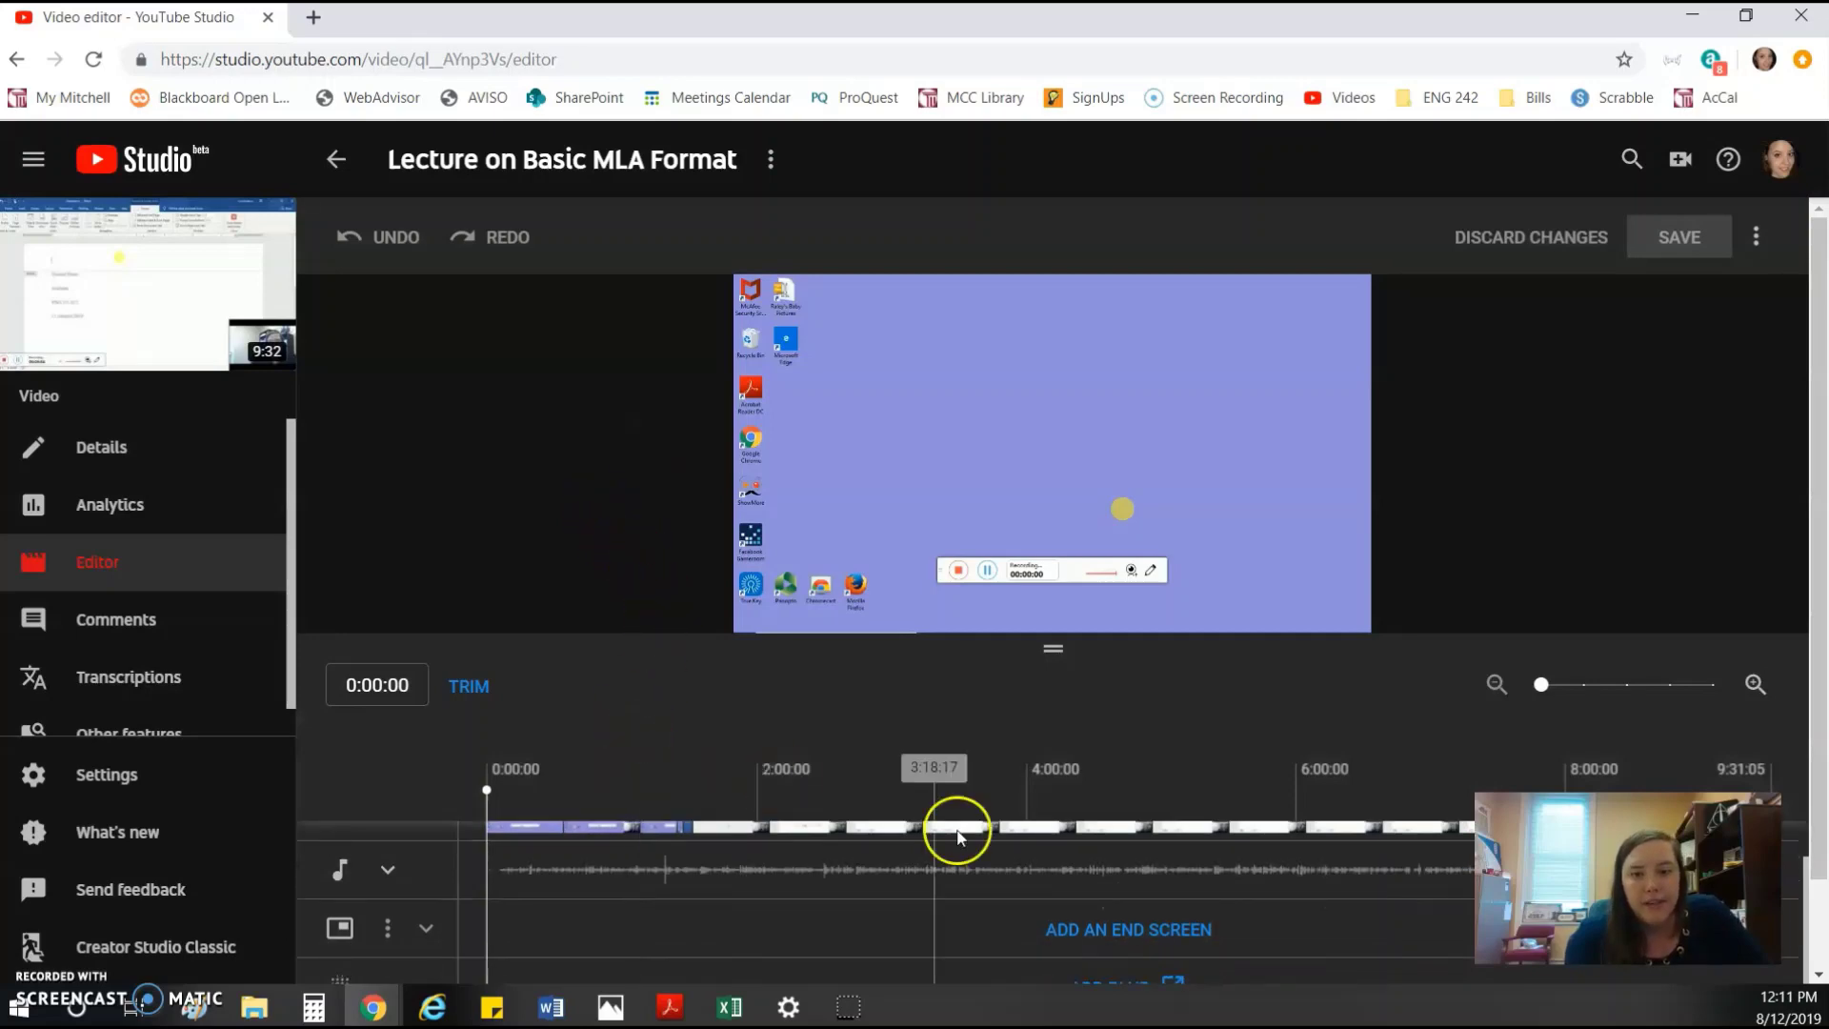
{"action": "left_click", "coordinate": [1103, 932]}
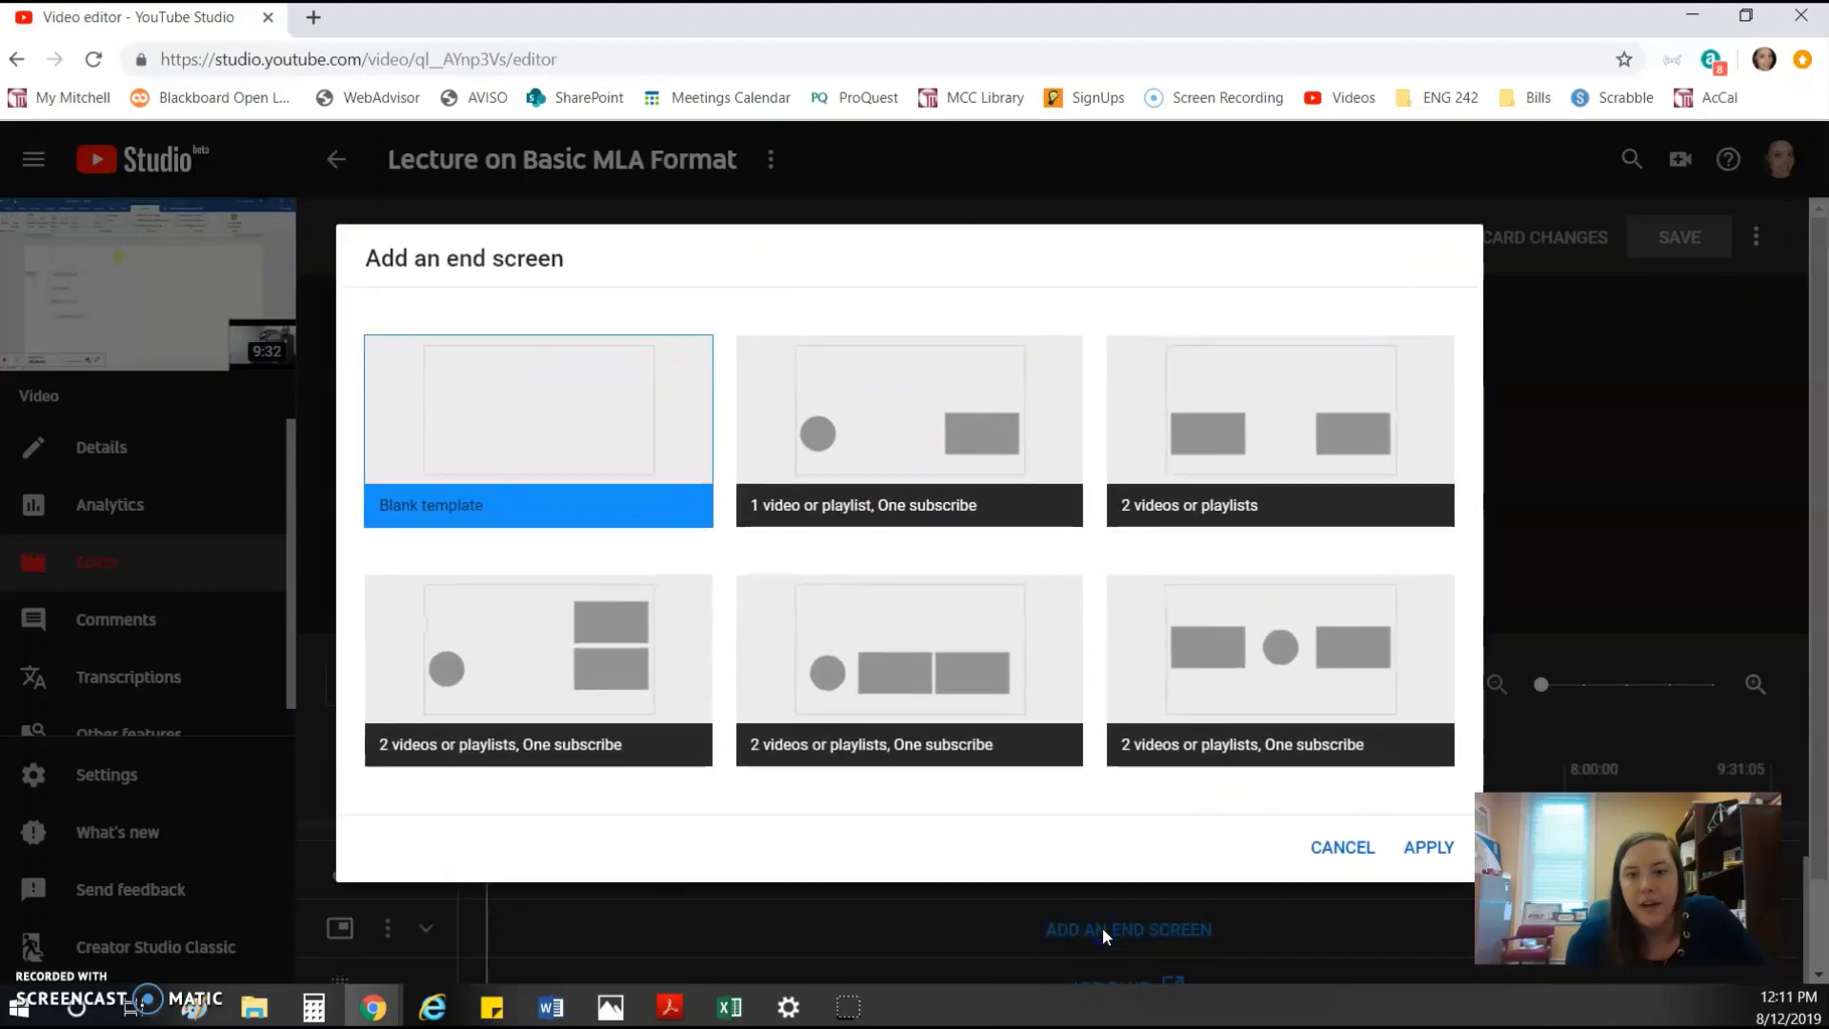
{"action": "left_click", "coordinate": [1313, 431]}
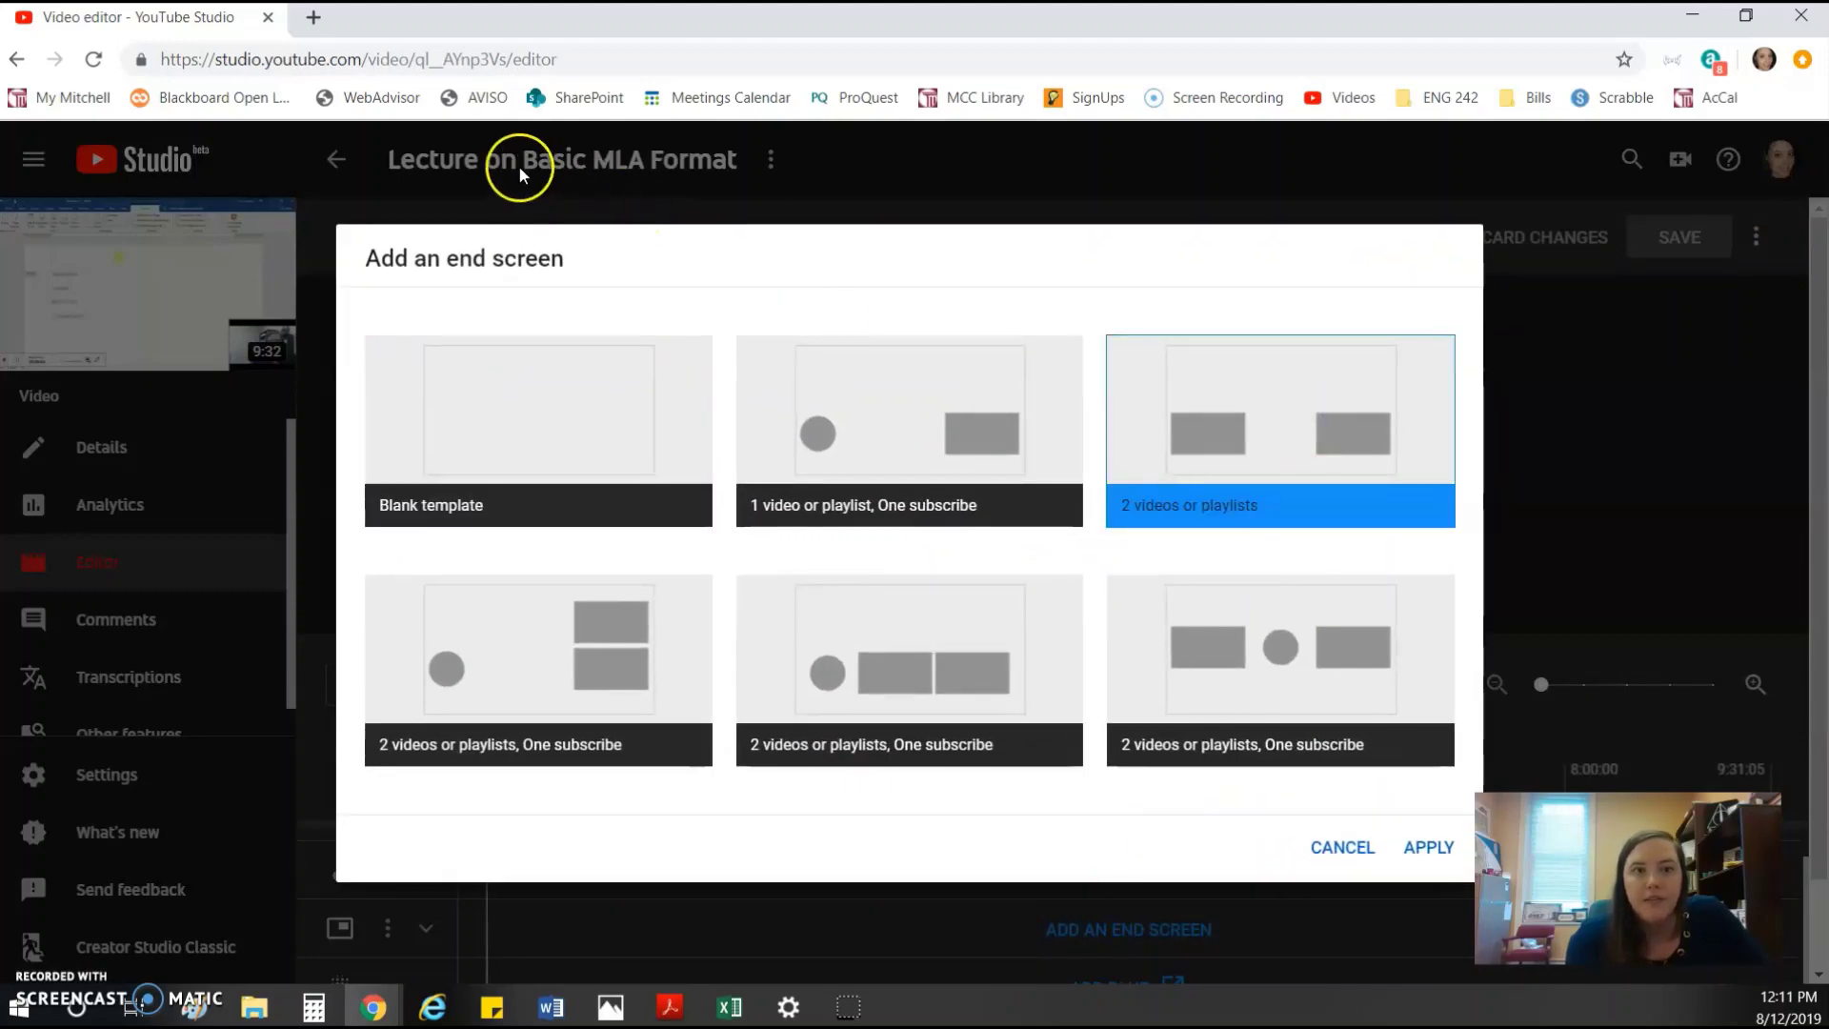
{"action": "left_click", "coordinate": [1449, 848]}
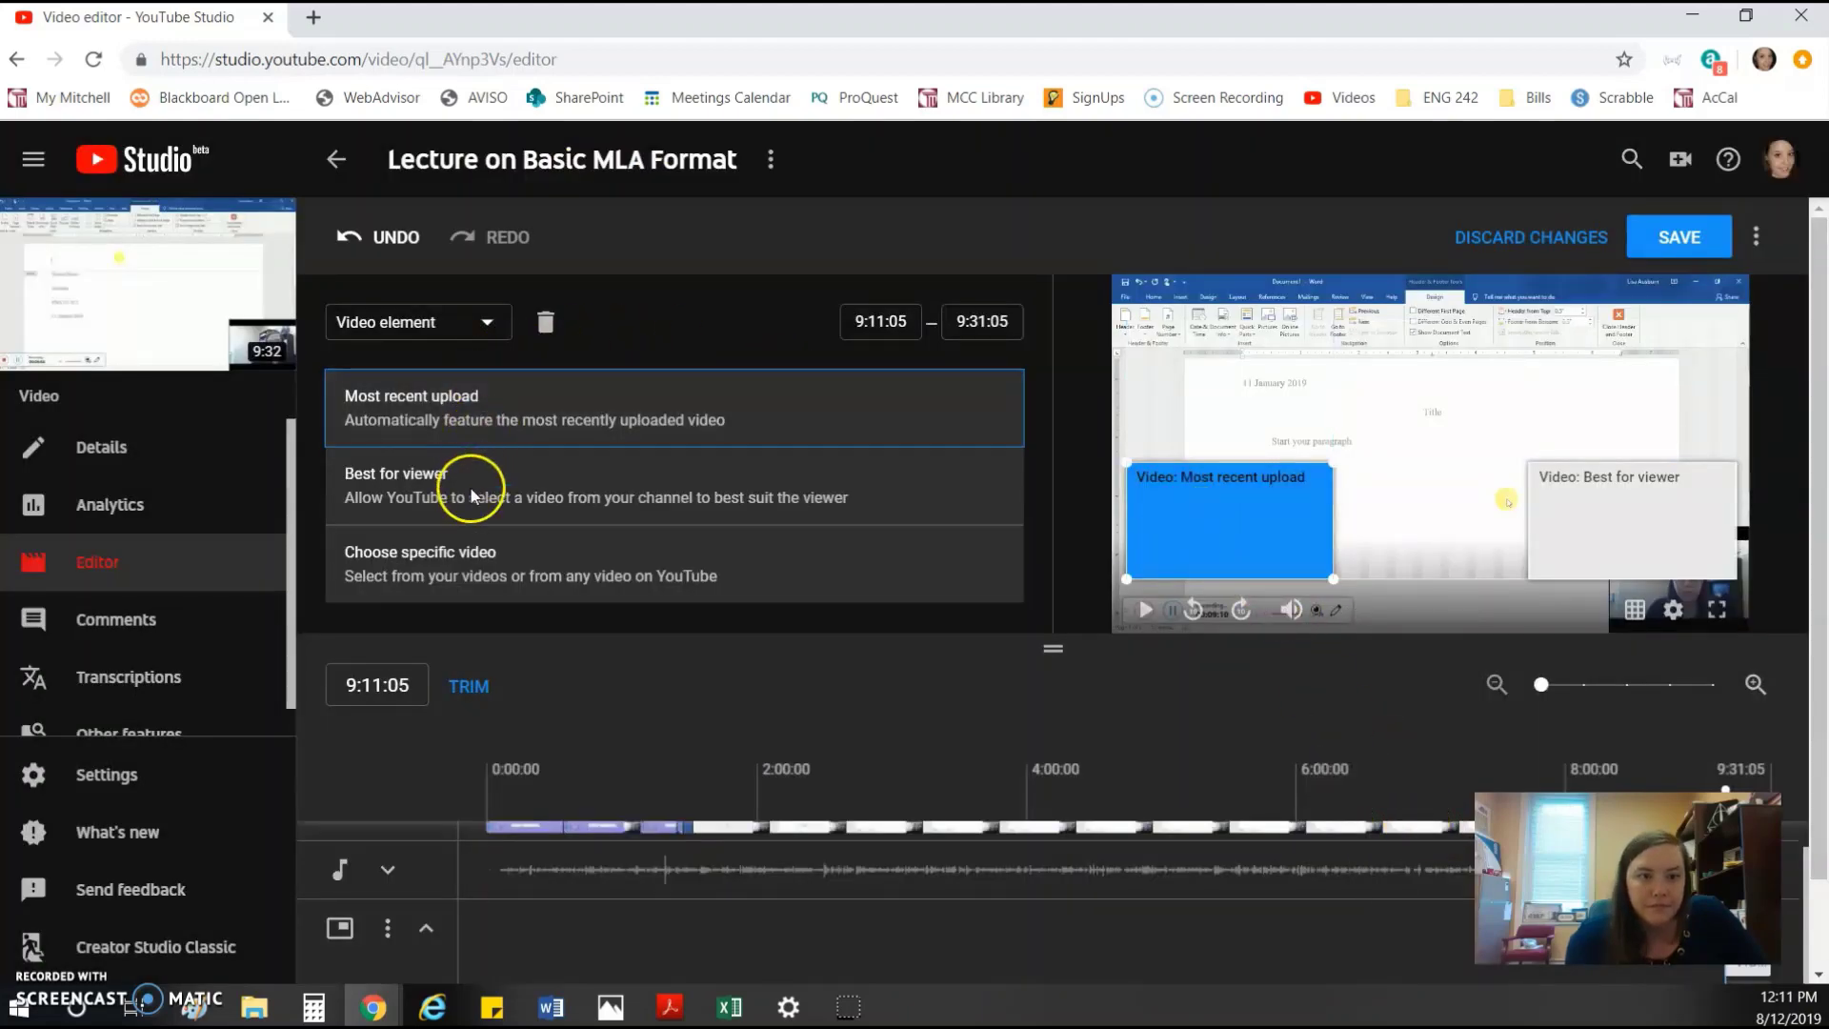
- Feature ENG 112 MLA Format Lecture and In Text Citations MLA, then save the end screen
{"action": "left_click", "coordinate": [483, 572]}
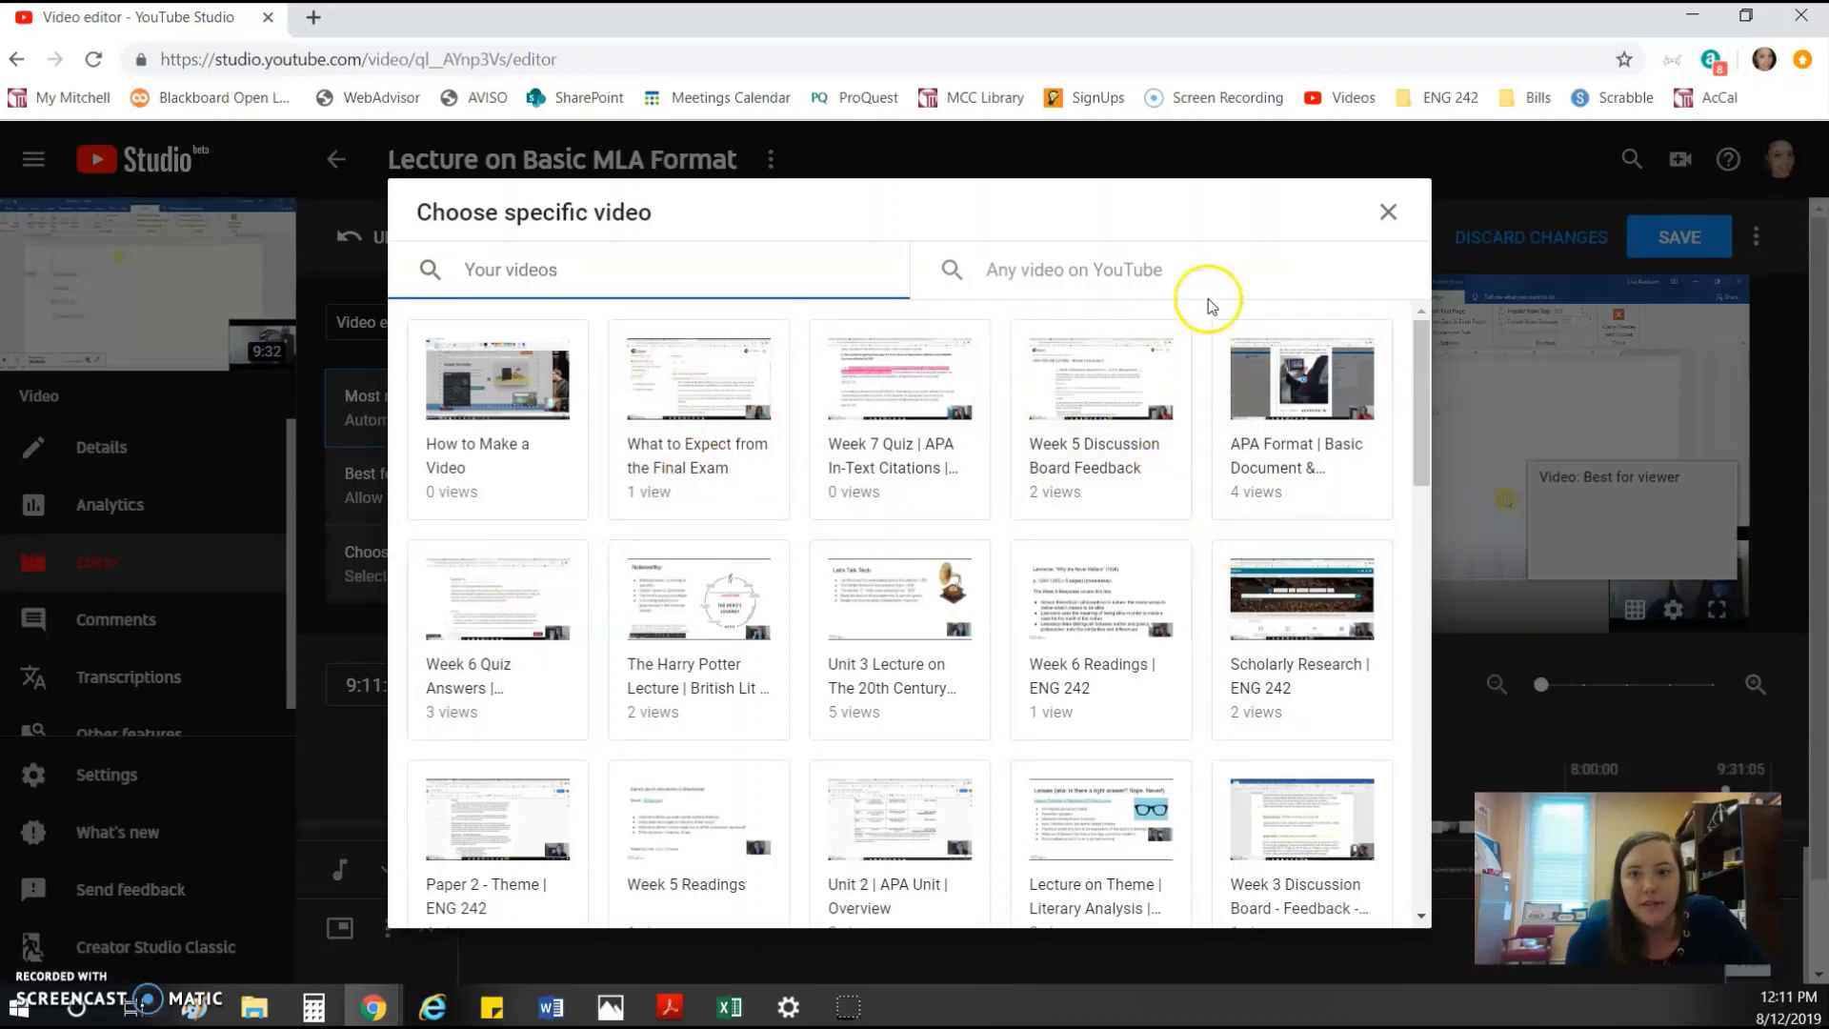
{"action": "left_click", "coordinate": [602, 265]}
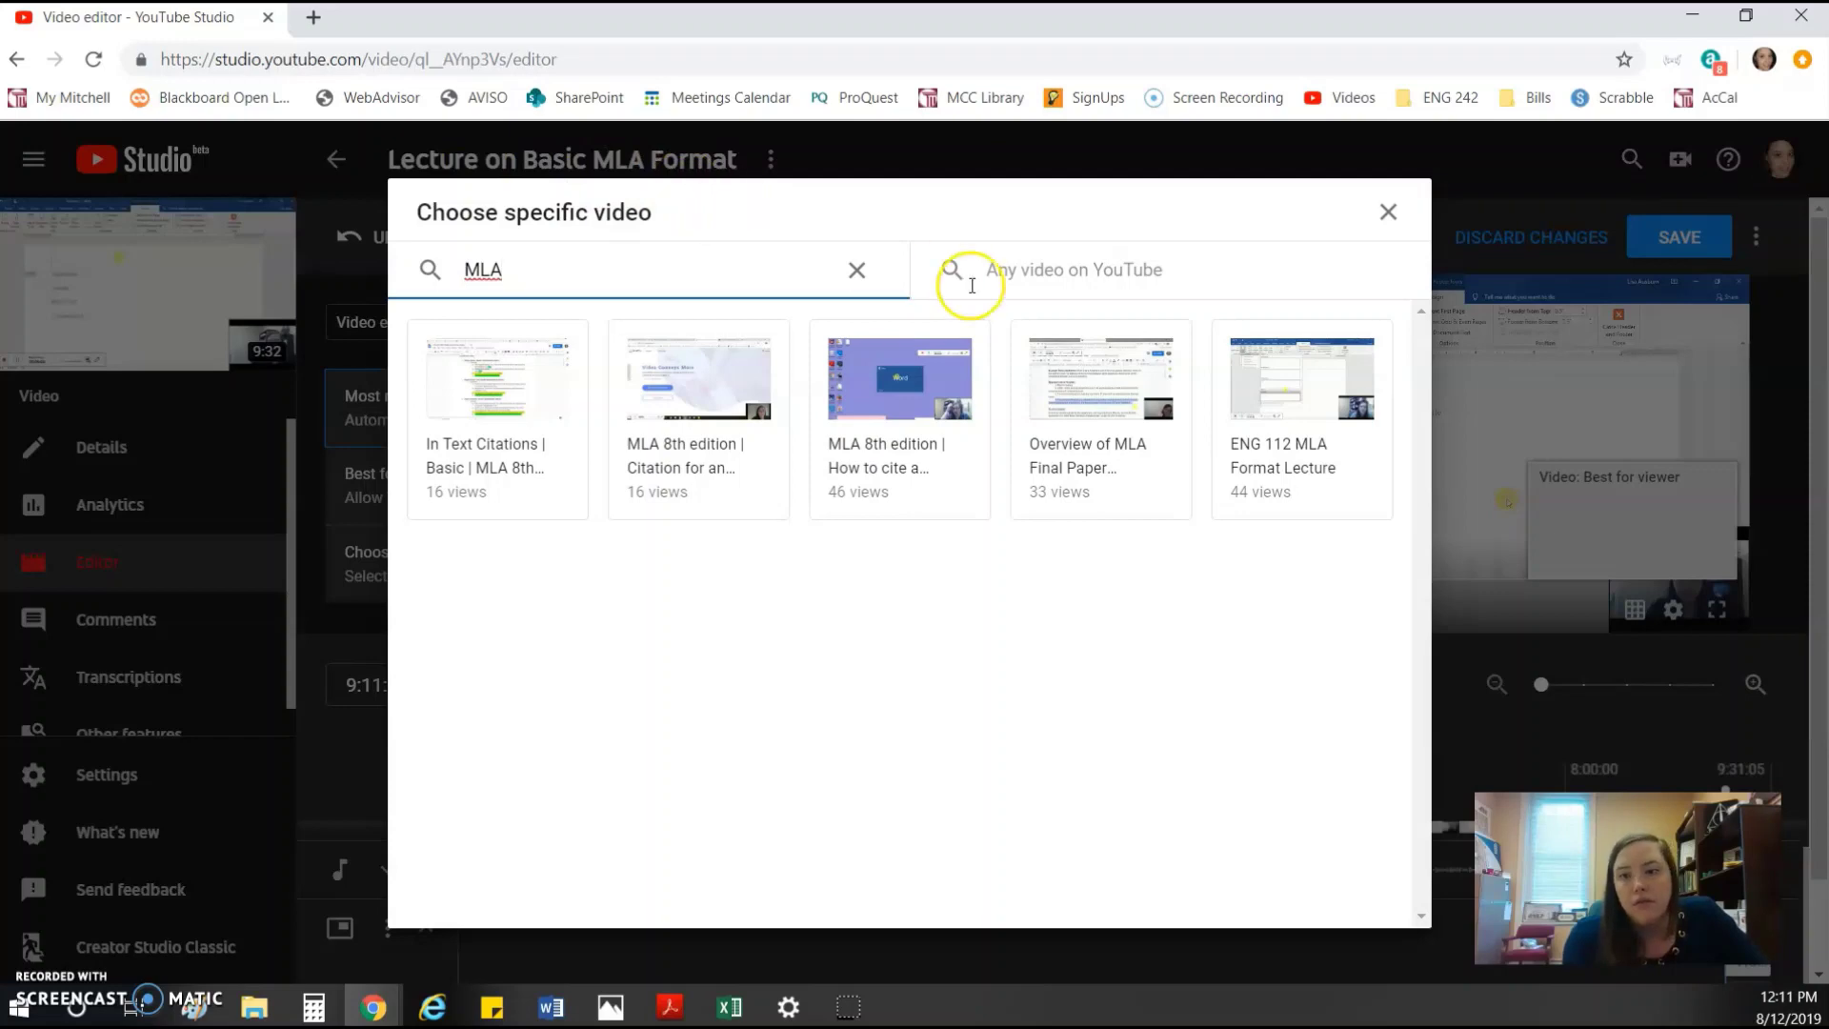
{"action": "left_click", "coordinate": [1296, 462]}
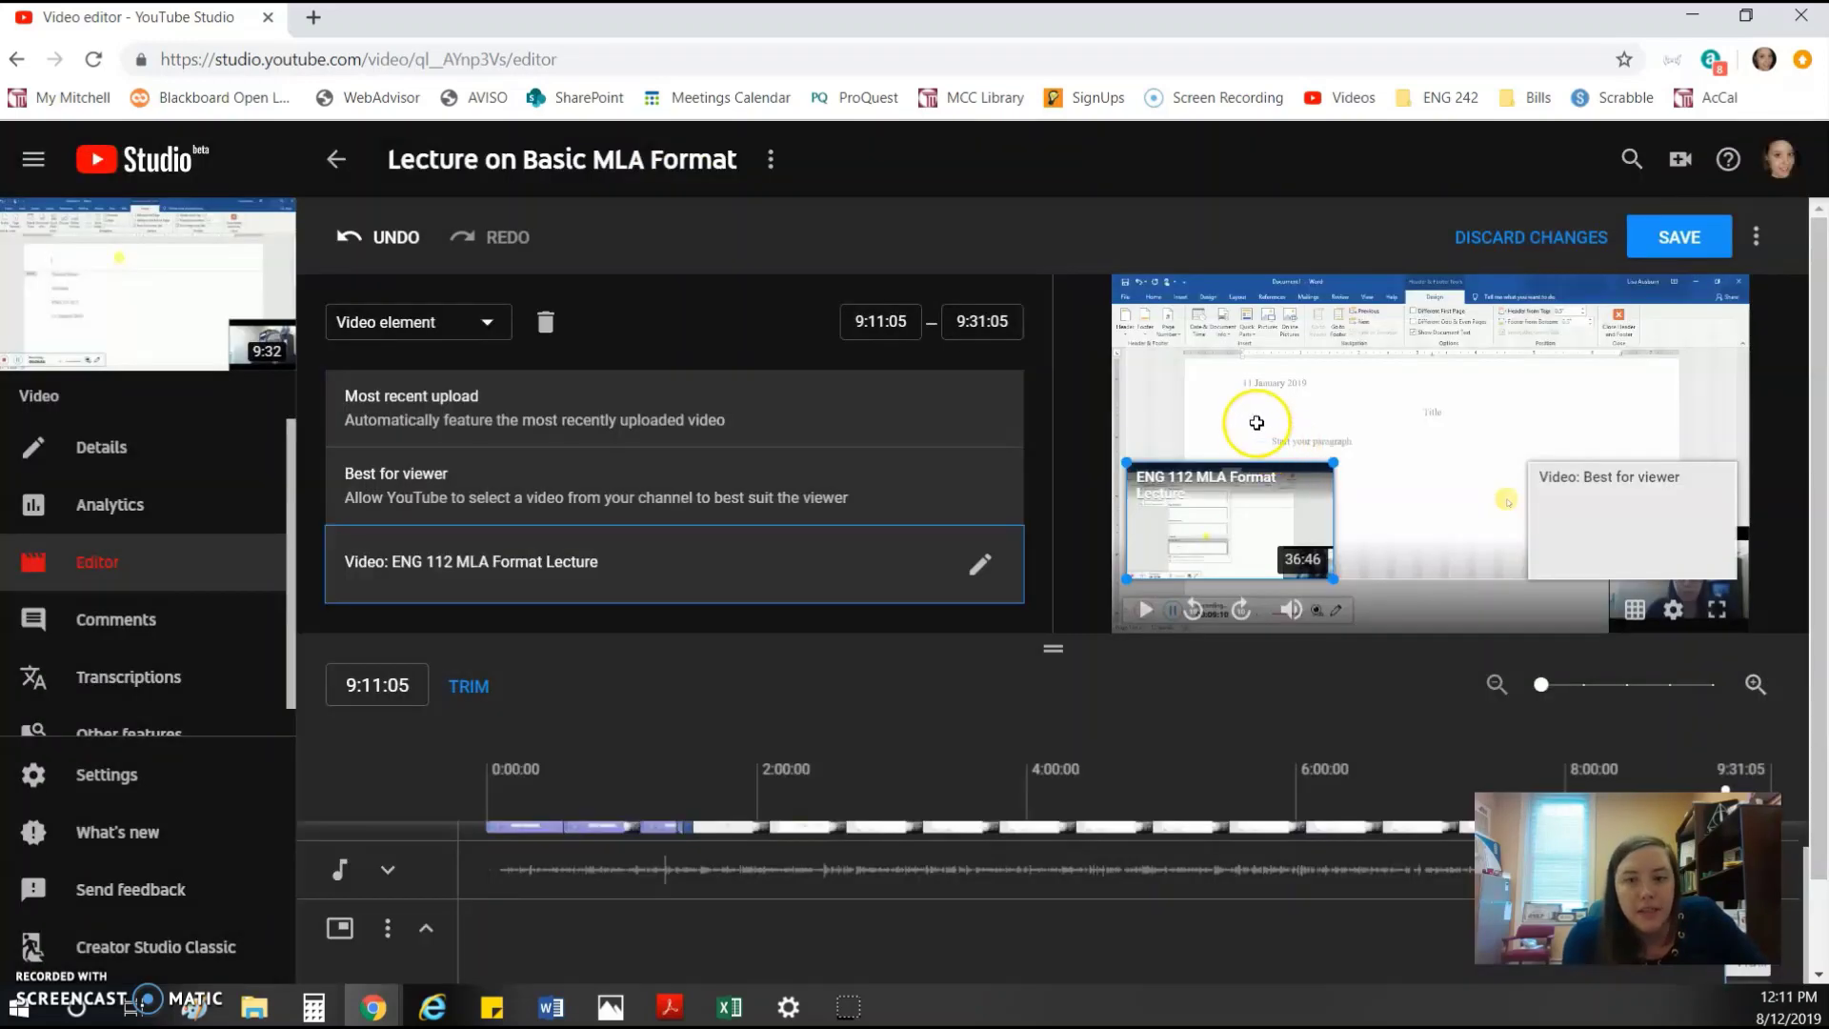
{"action": "left_click", "coordinate": [1543, 509]}
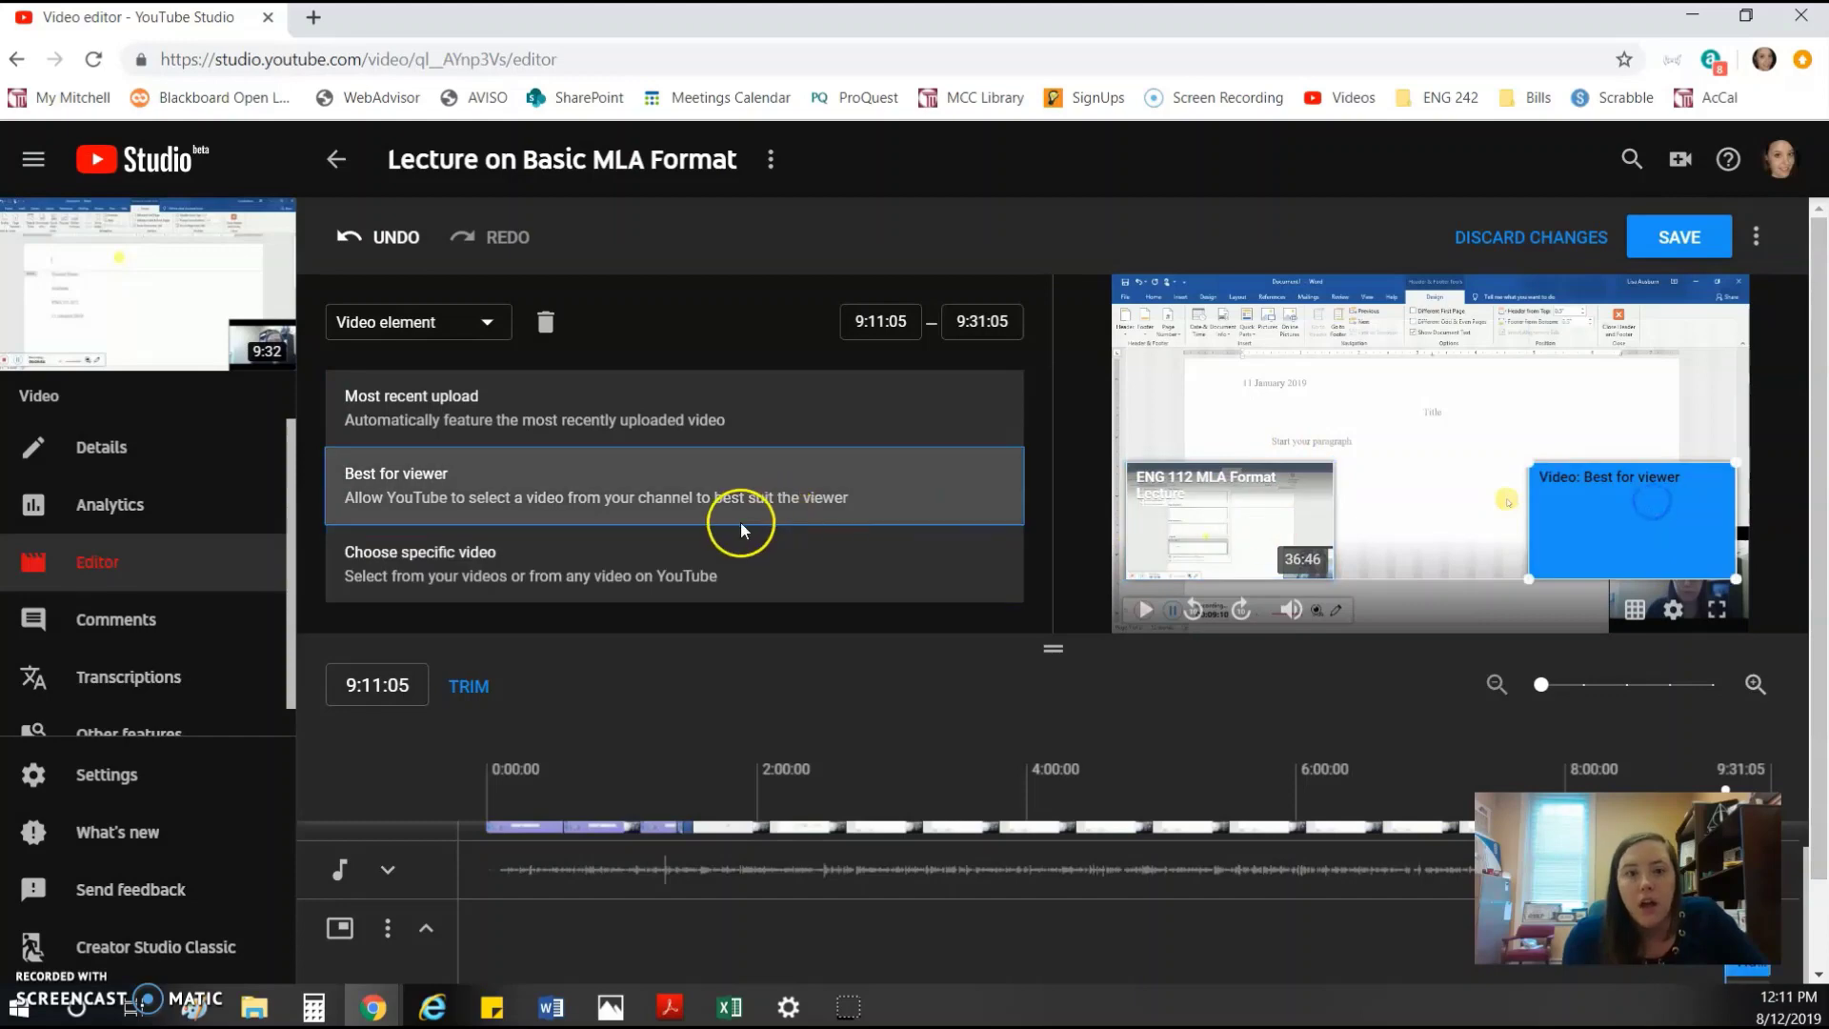
{"action": "left_click", "coordinate": [649, 558]}
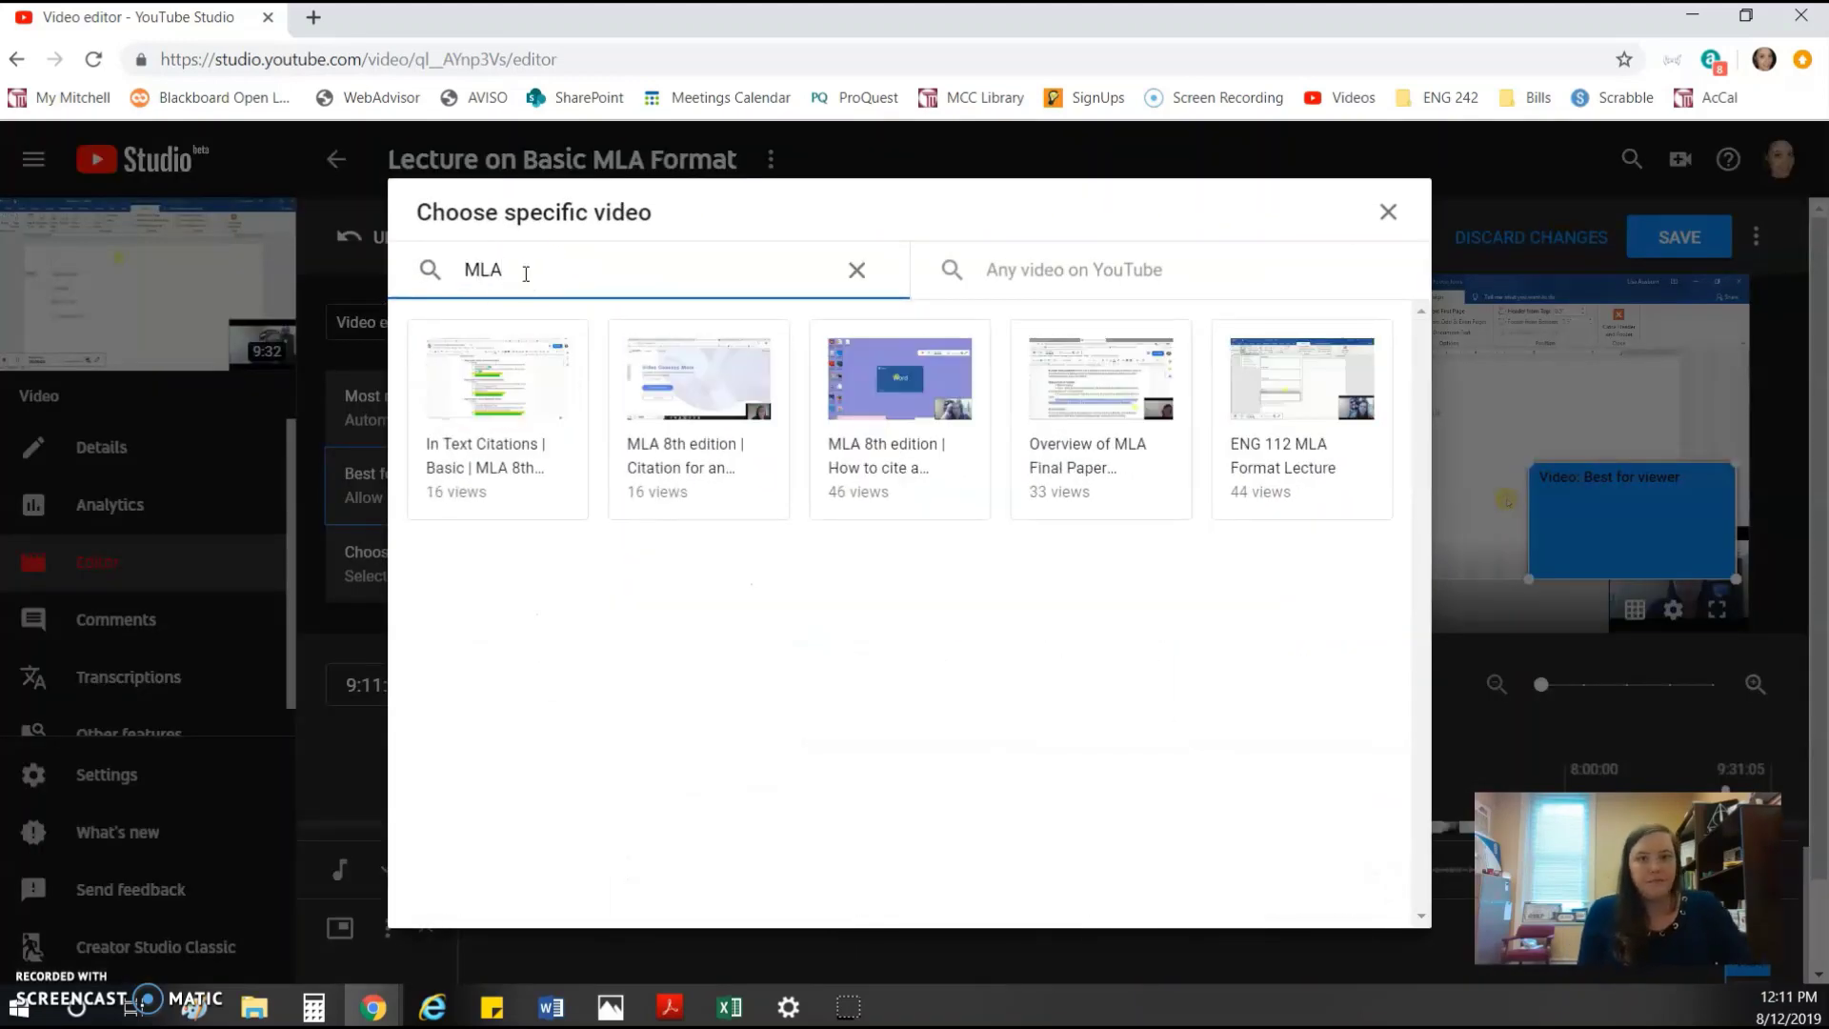
{"action": "left_click", "coordinate": [494, 421]}
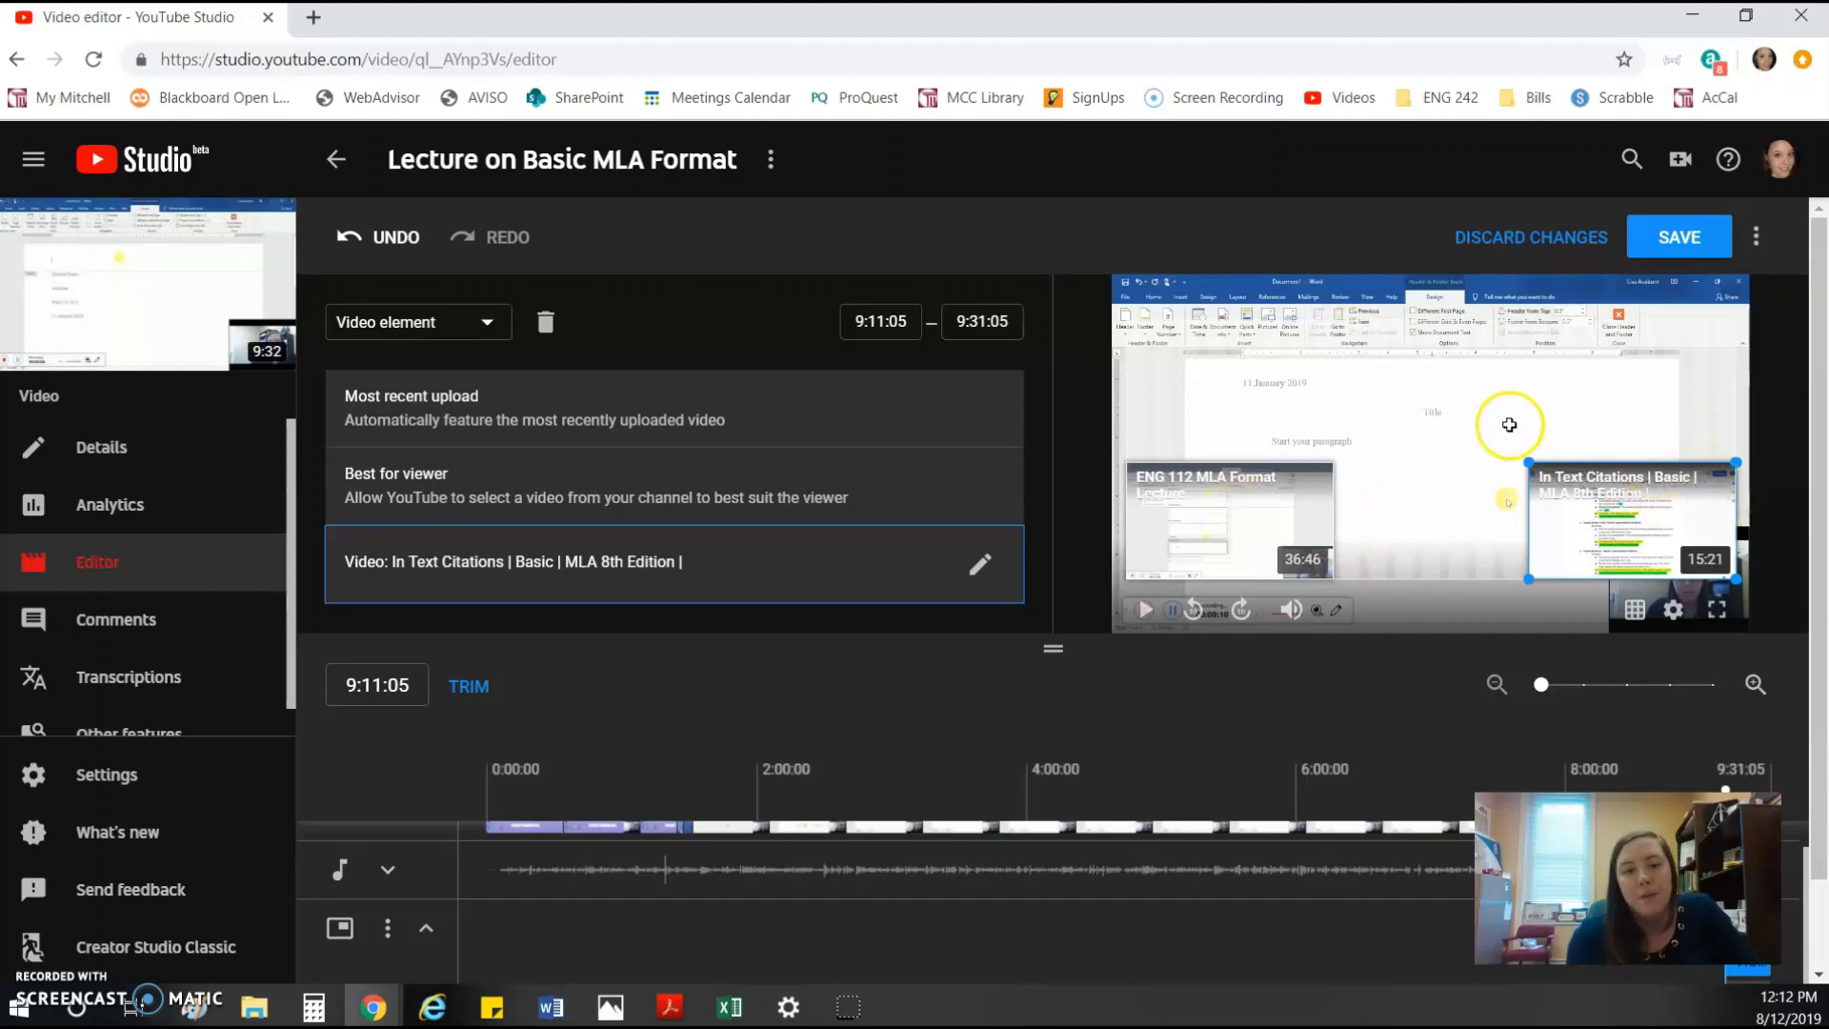
{"action": "left_click", "coordinate": [1698, 243]}
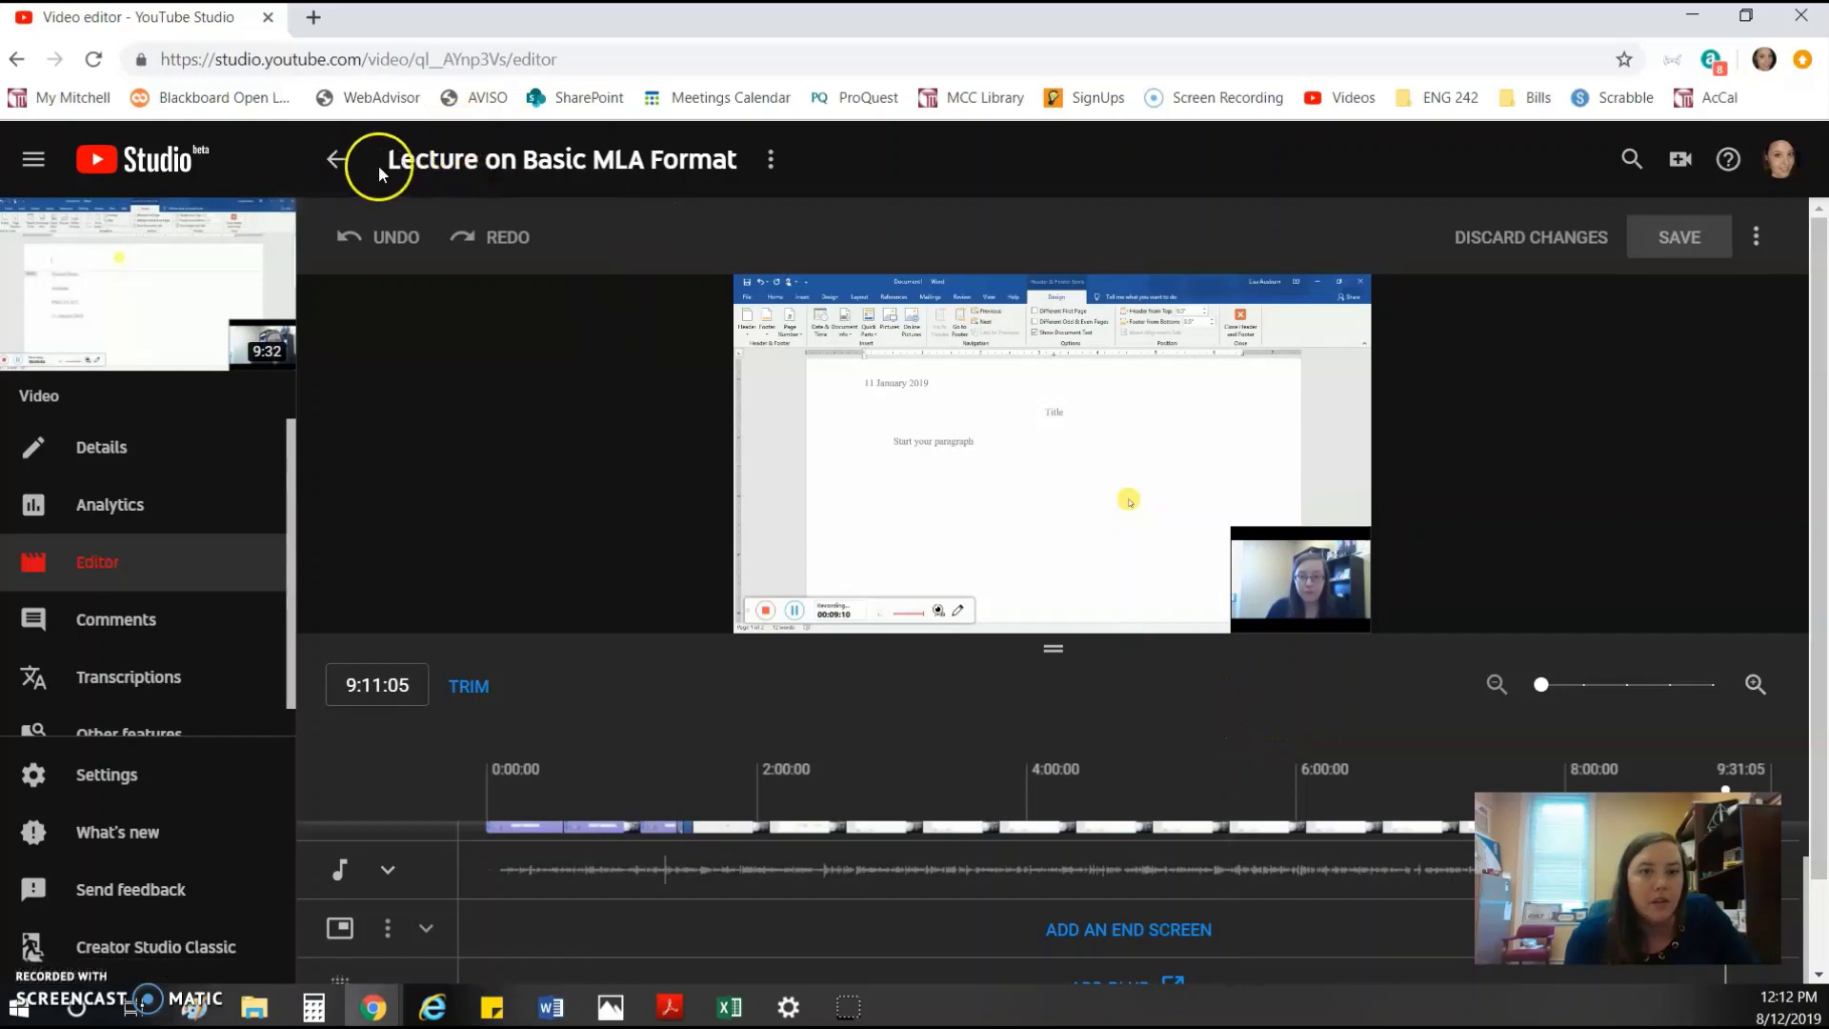
- Set English as the video's language in Transcriptions and reload the subtitles page
{"action": "left_click", "coordinate": [151, 686]}
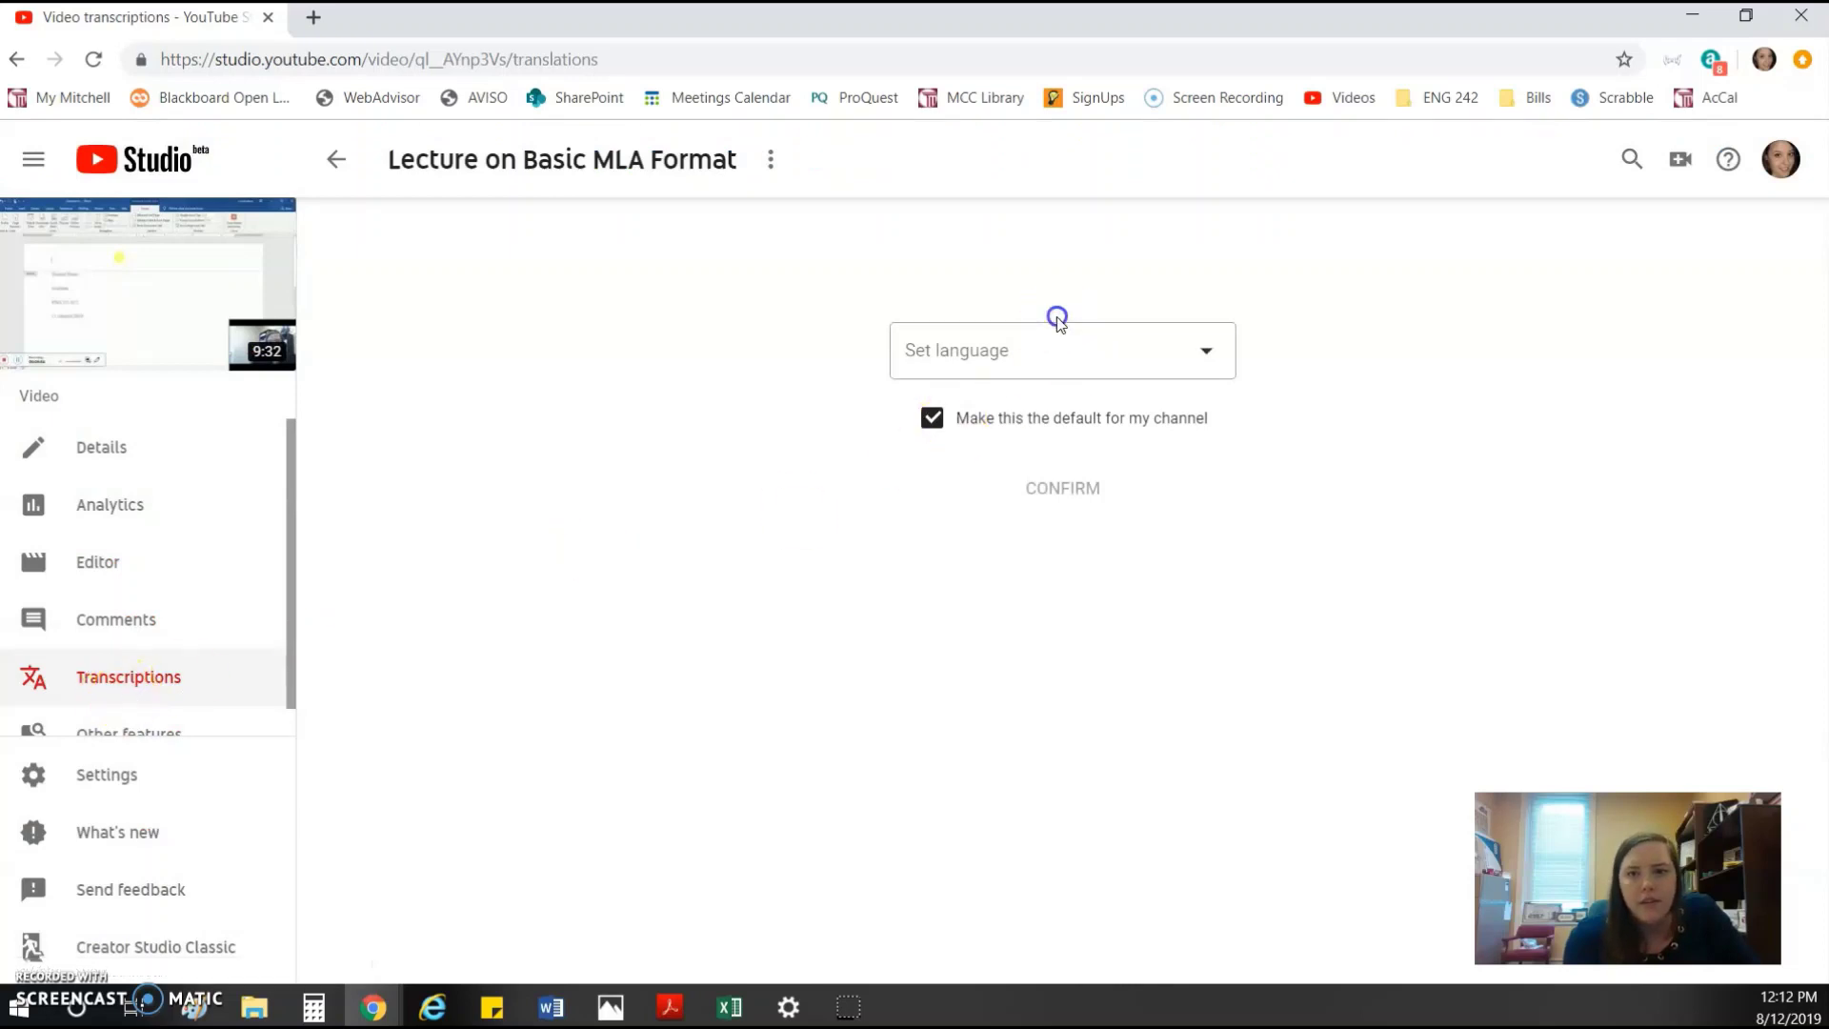
{"action": "left_click", "coordinate": [1060, 349]}
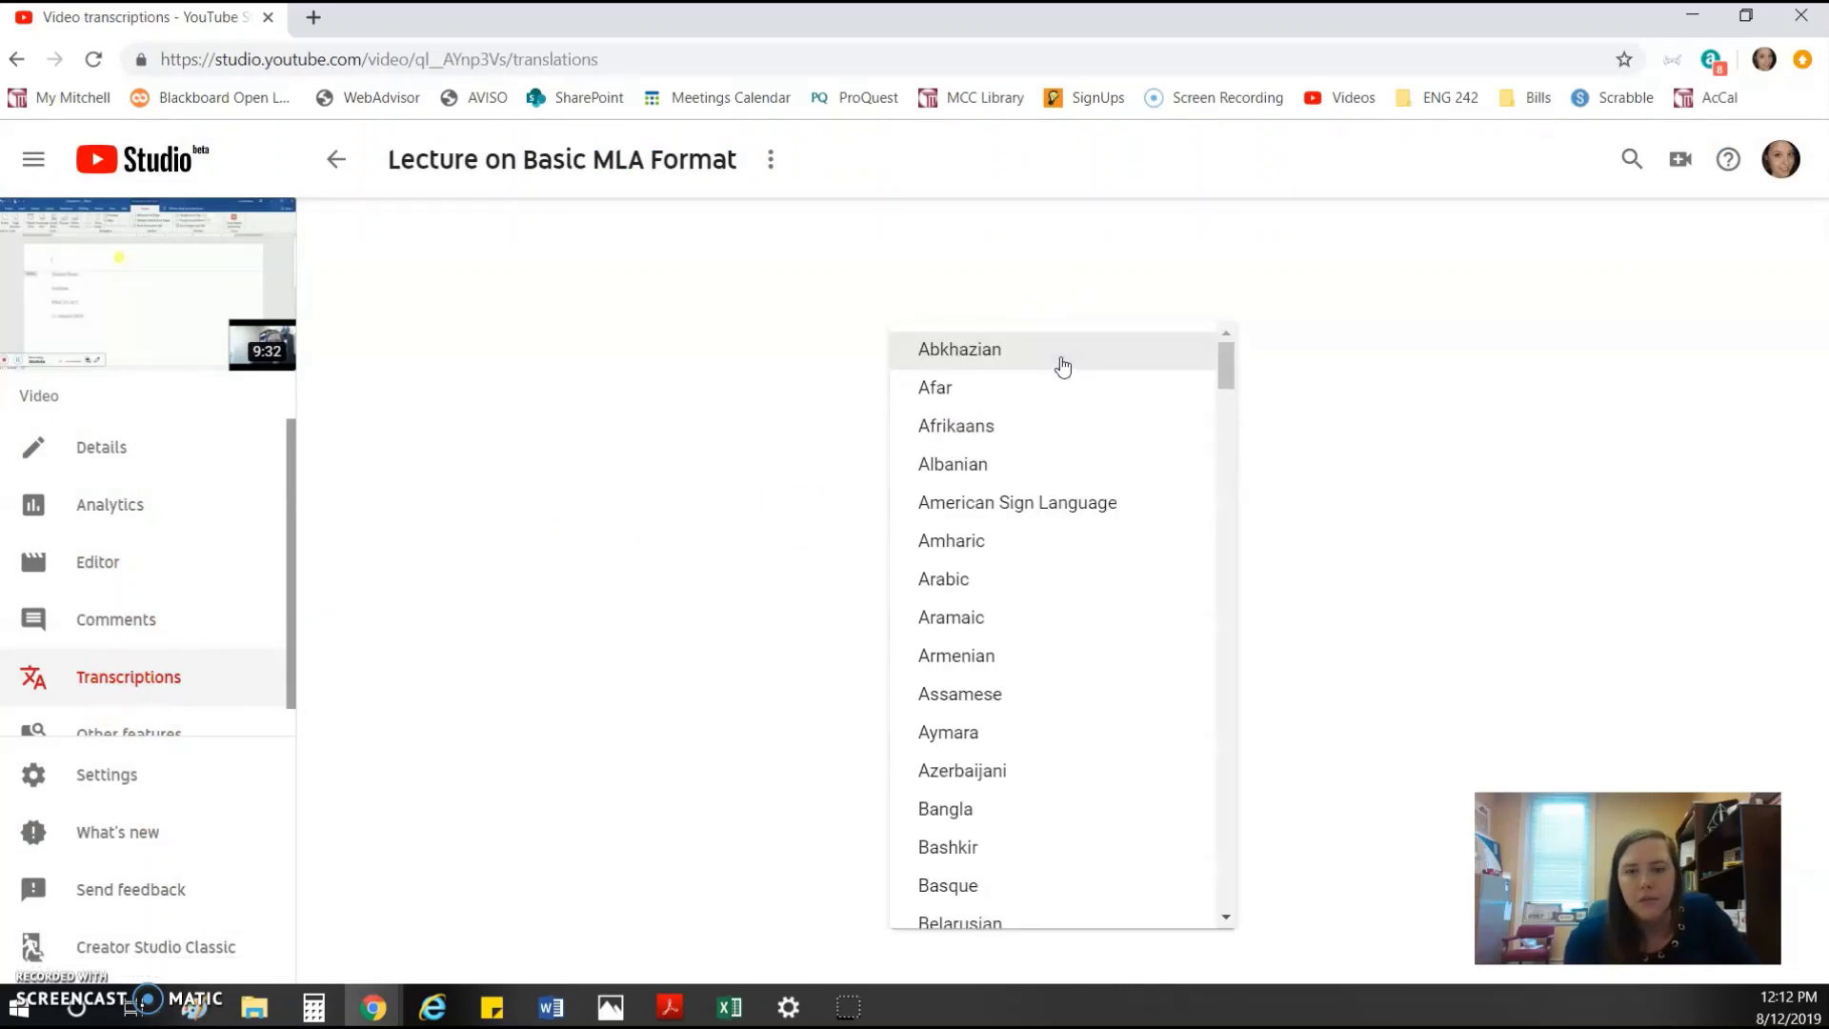
{"action": "scroll", "coordinate": [1046, 726], "scroll_direction": "down", "scroll_amount": 10}
{"action": "scroll", "coordinate": [1044, 726], "scroll_direction": "up", "scroll_amount": 10}
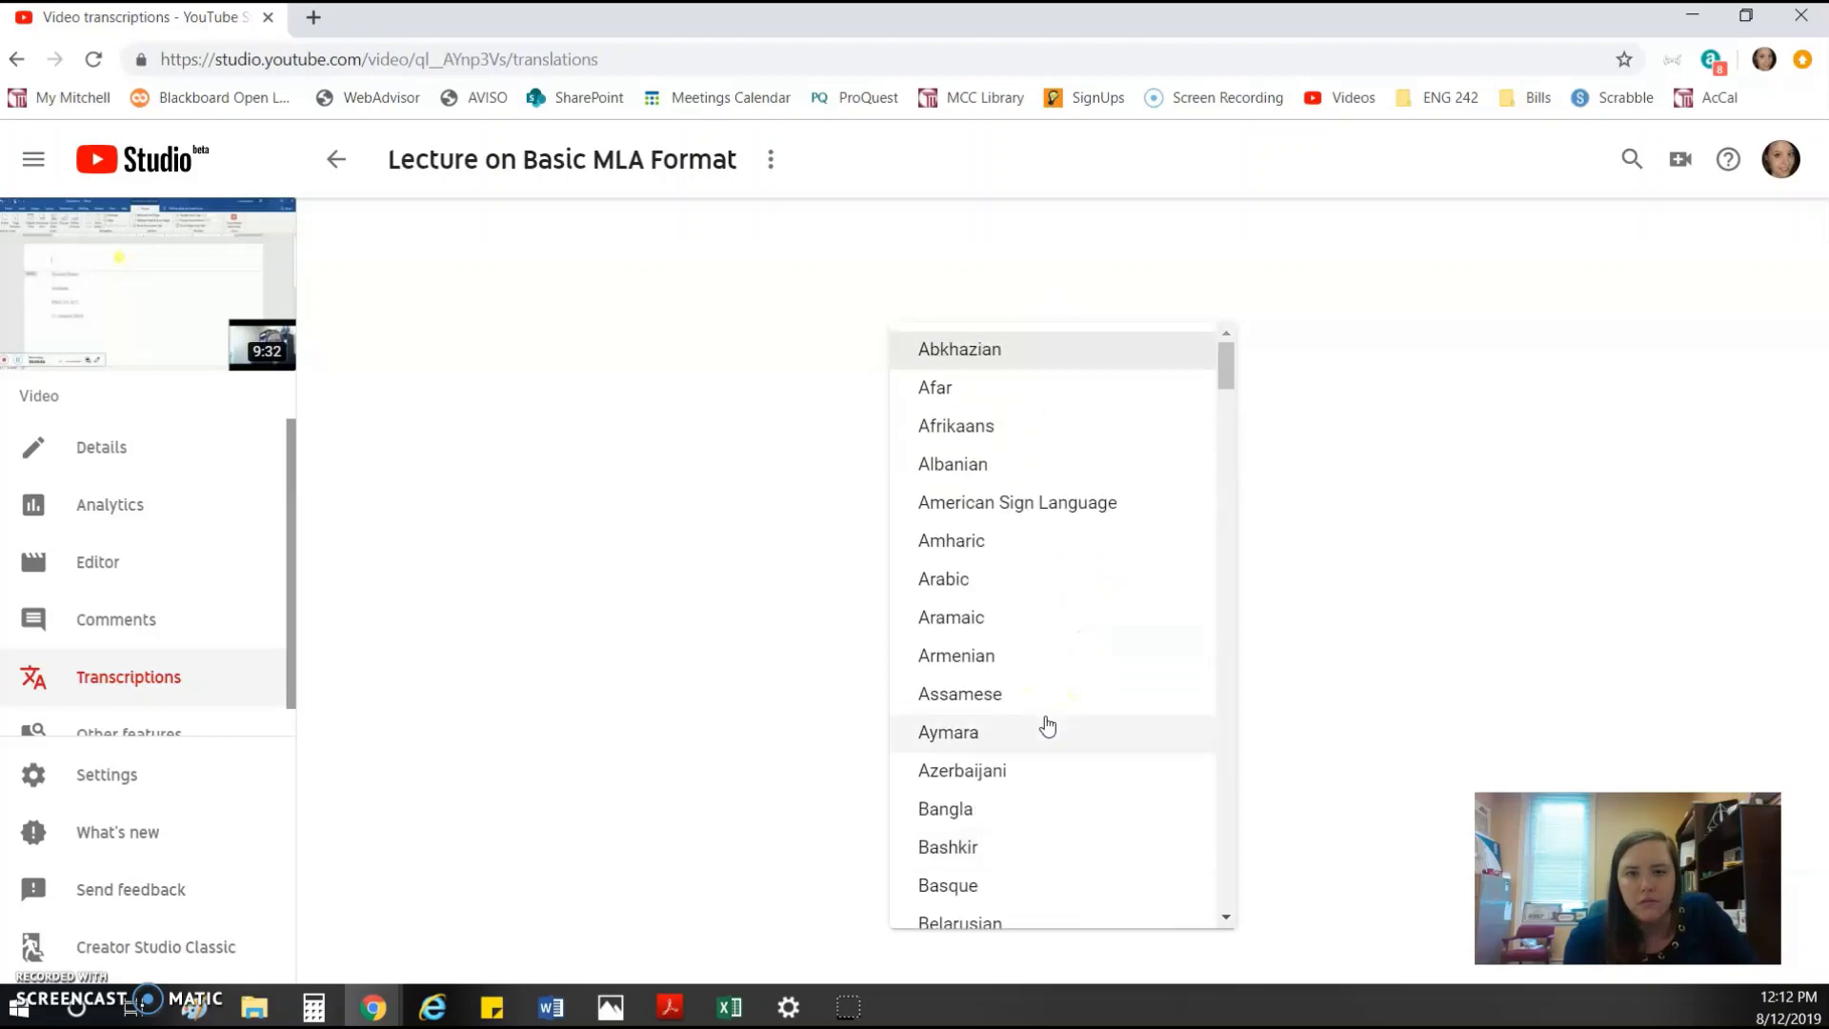
{"action": "scroll", "coordinate": [1011, 748], "scroll_direction": "down", "scroll_amount": 10}
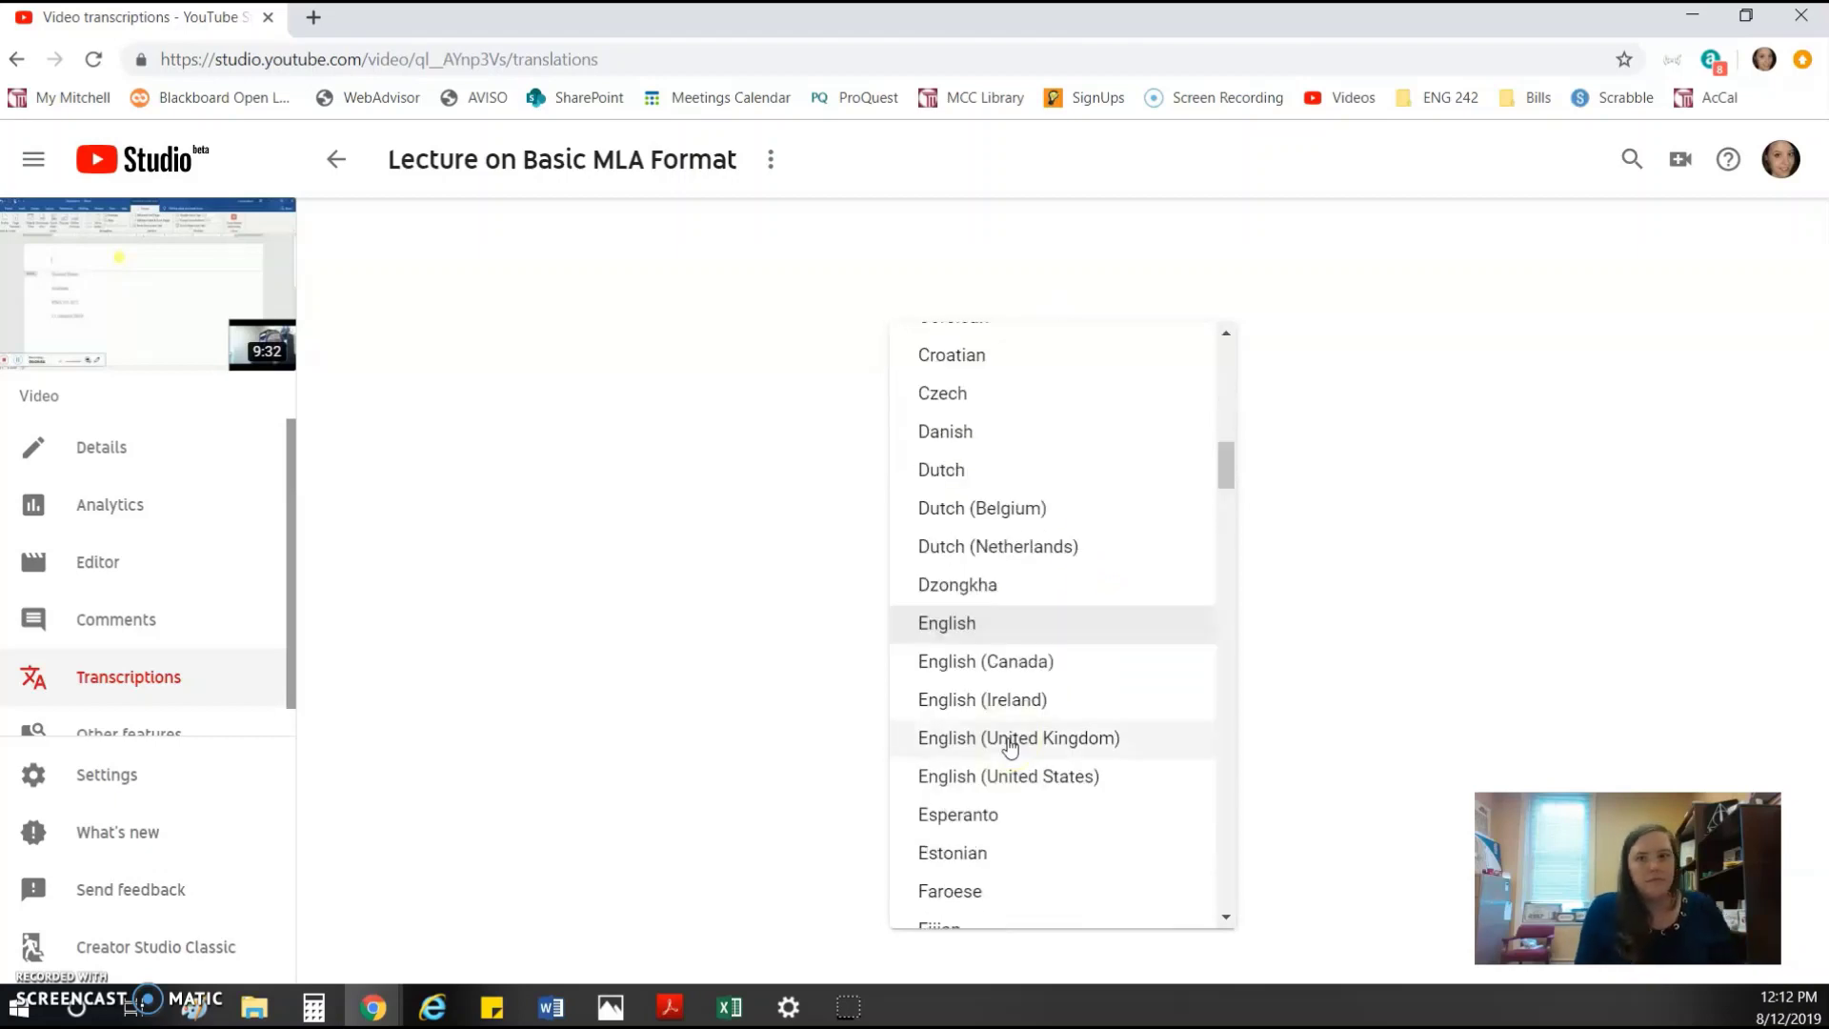
{"action": "left_click", "coordinate": [941, 624]}
{"action": "left_click", "coordinate": [1038, 503]}
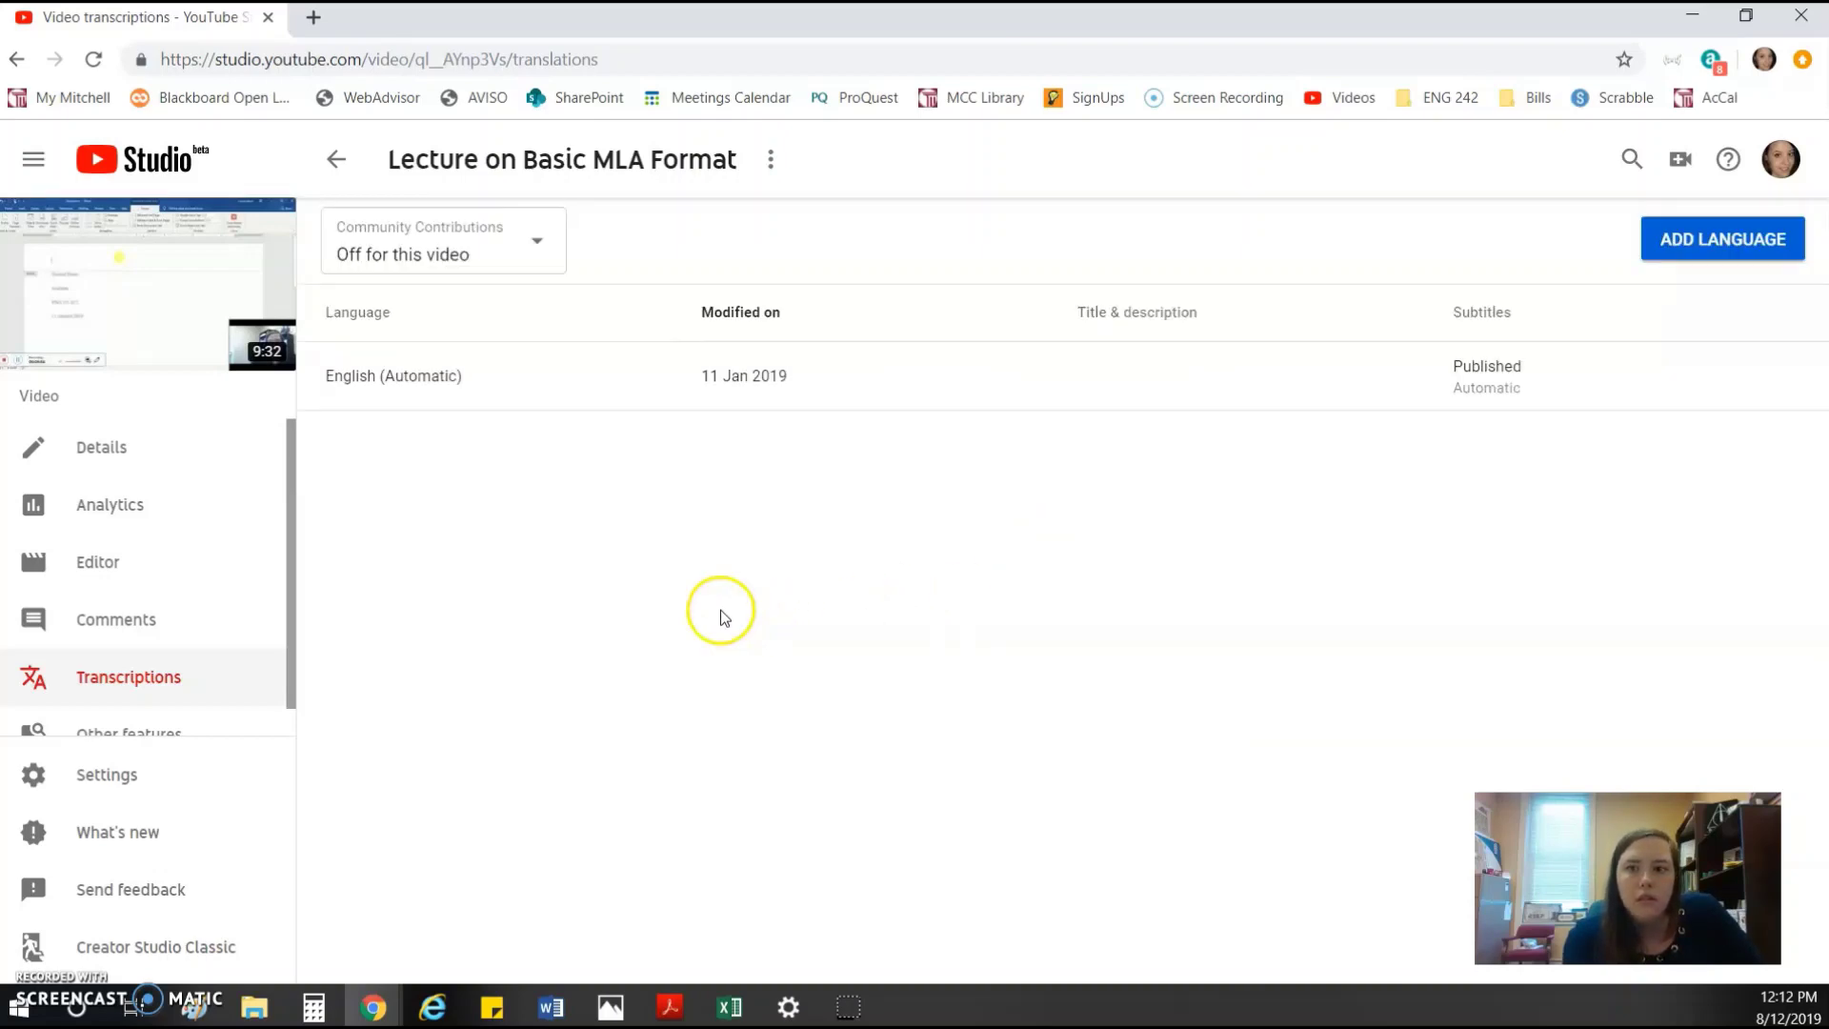
{"action": "scroll", "coordinate": [147, 717], "scroll_direction": "down", "scroll_amount": 1}
{"action": "left_click", "coordinate": [140, 657]}
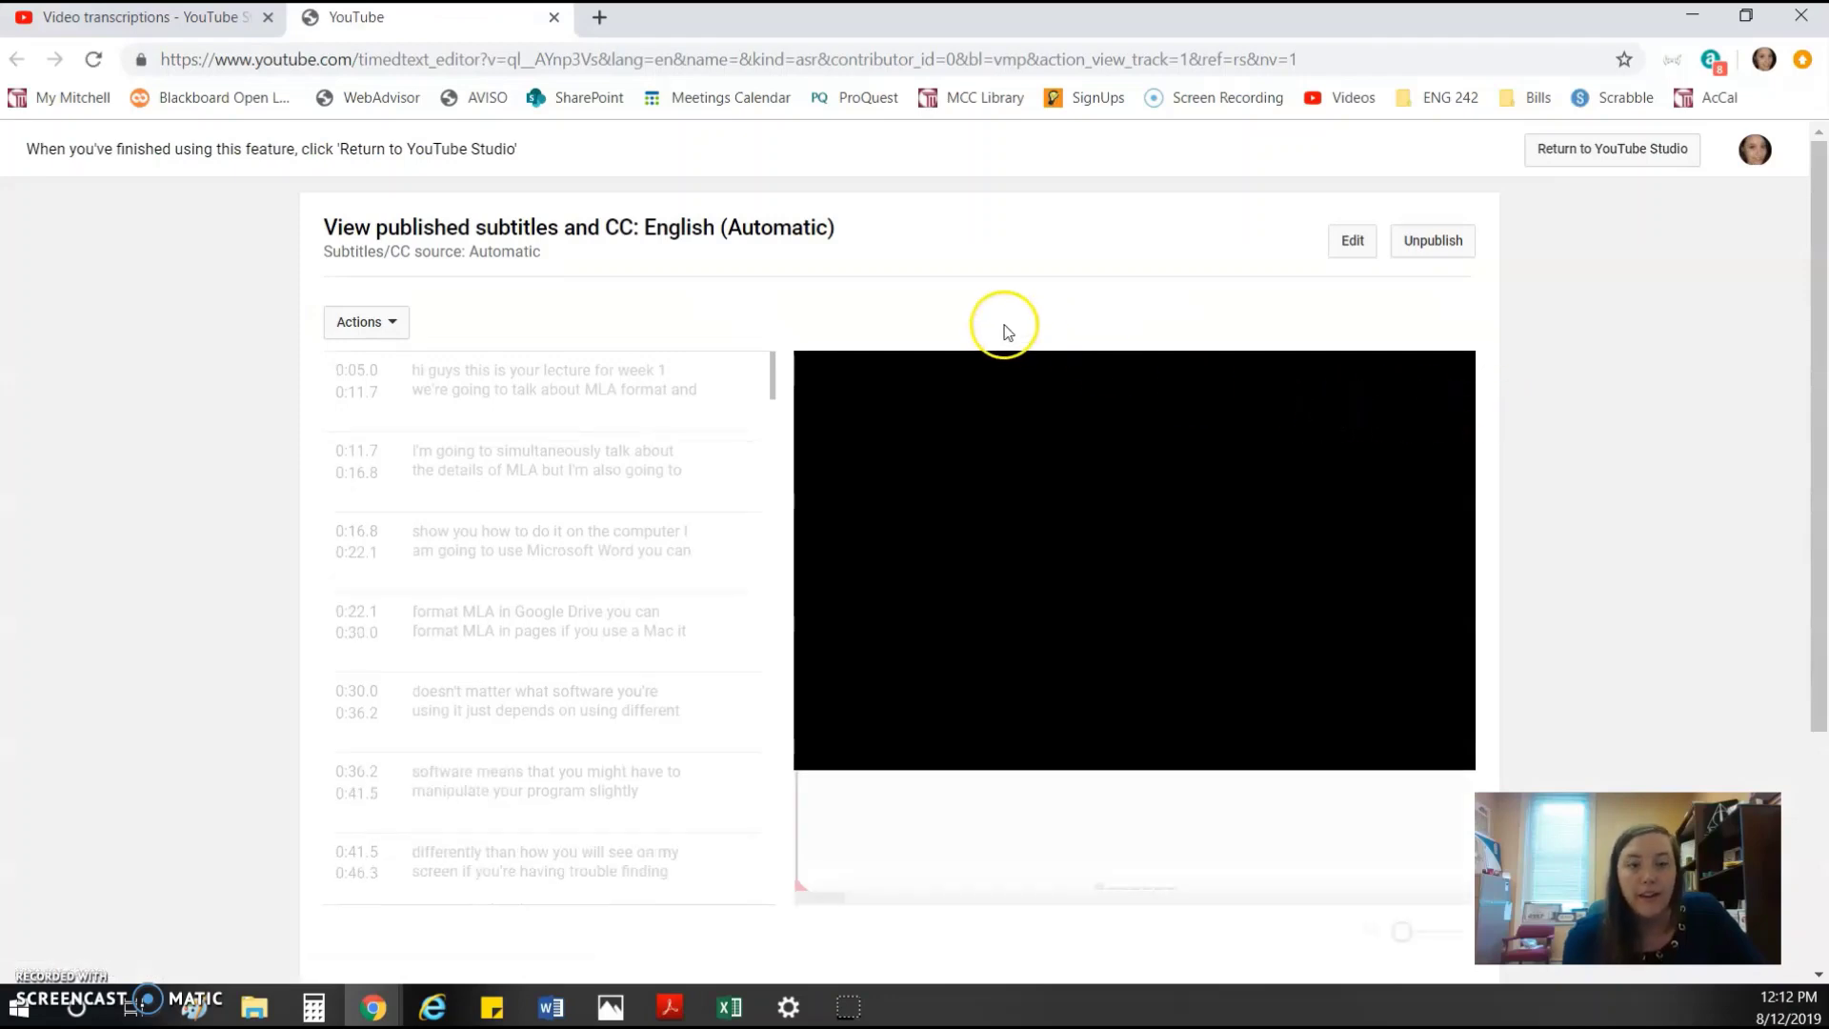
- Open the published automatic English subtitles in the transcribe-and-set-timings editor
{"action": "left_click", "coordinate": [204, 19]}
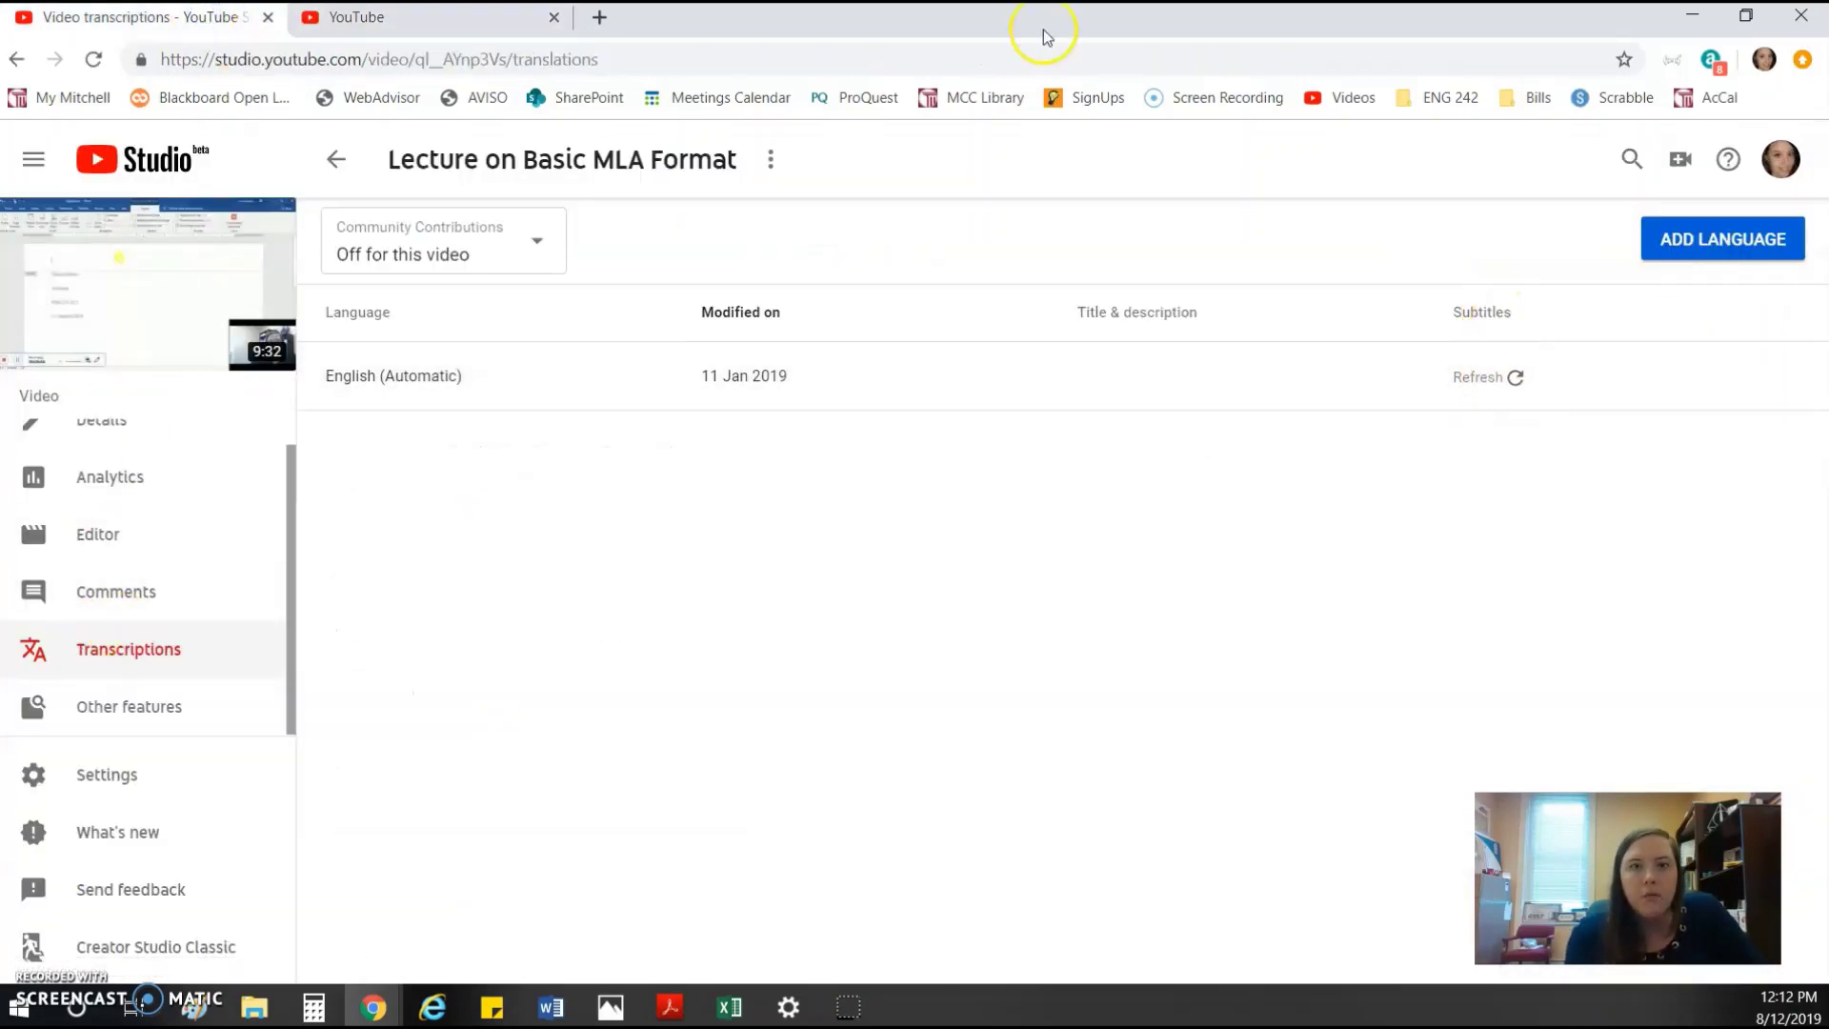
{"action": "left_click", "coordinate": [428, 18]}
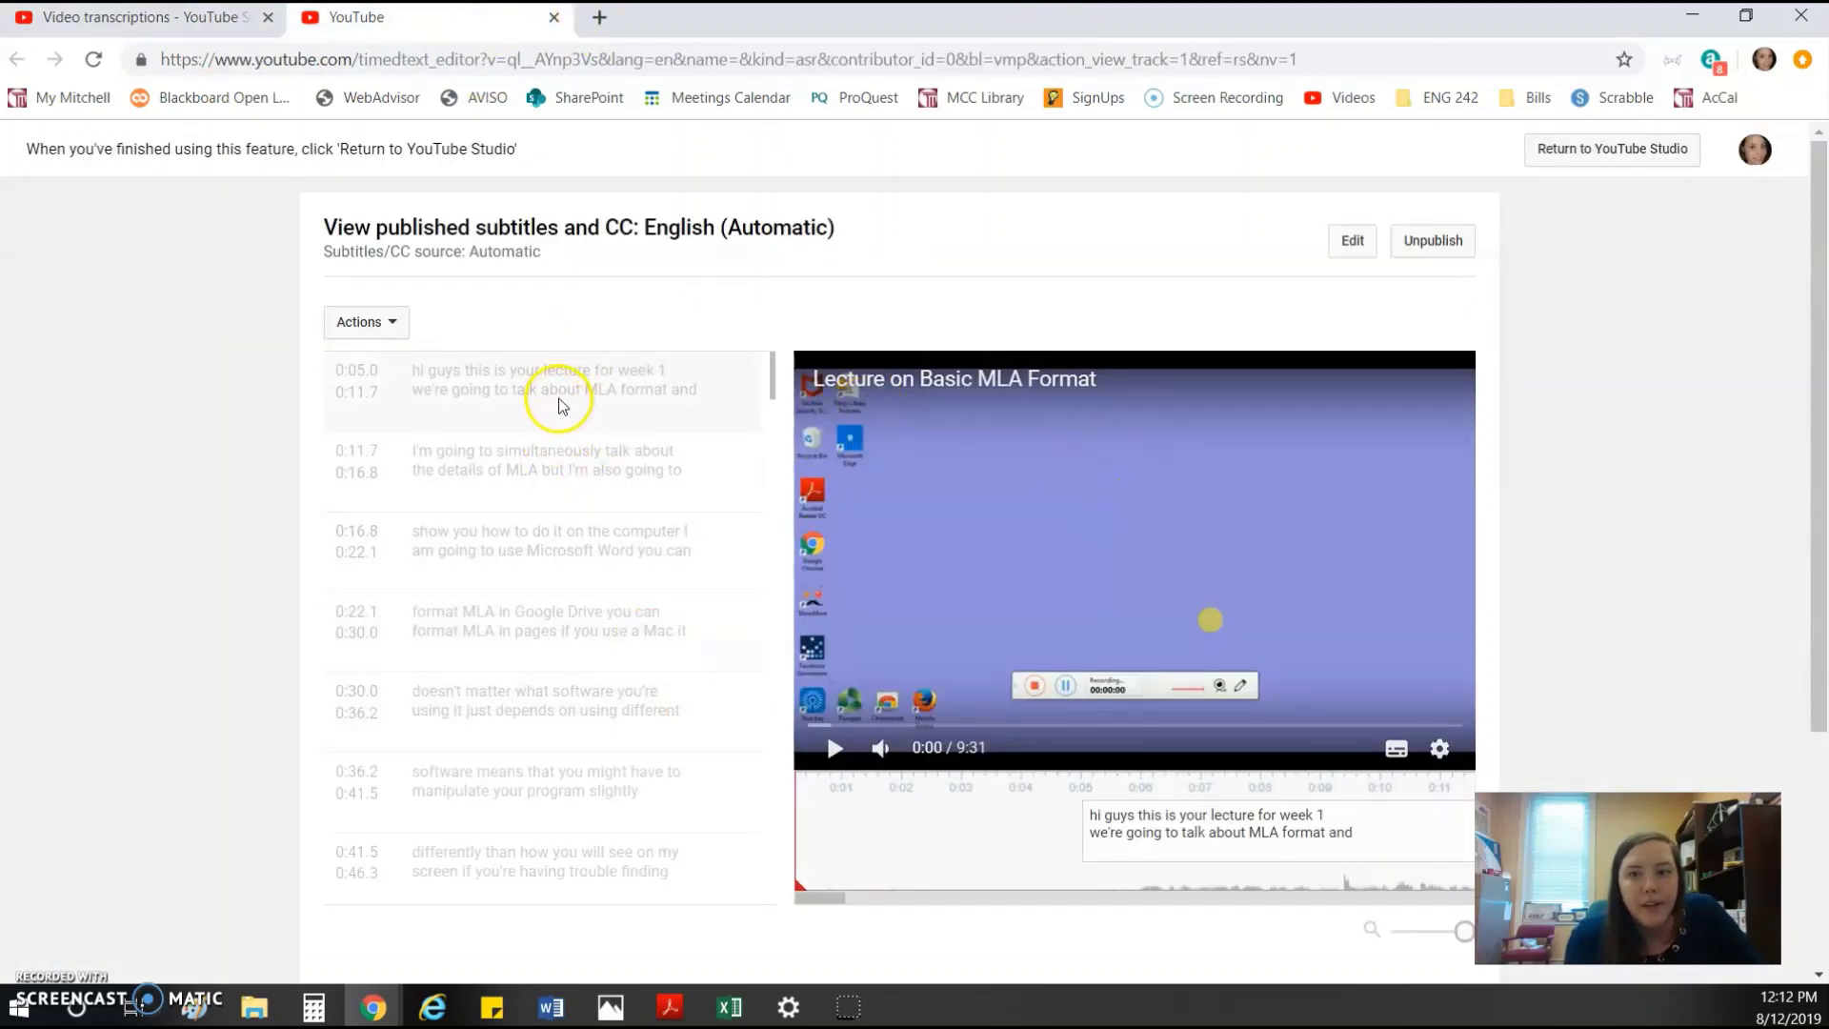
{"action": "left_click", "coordinate": [1352, 239]}
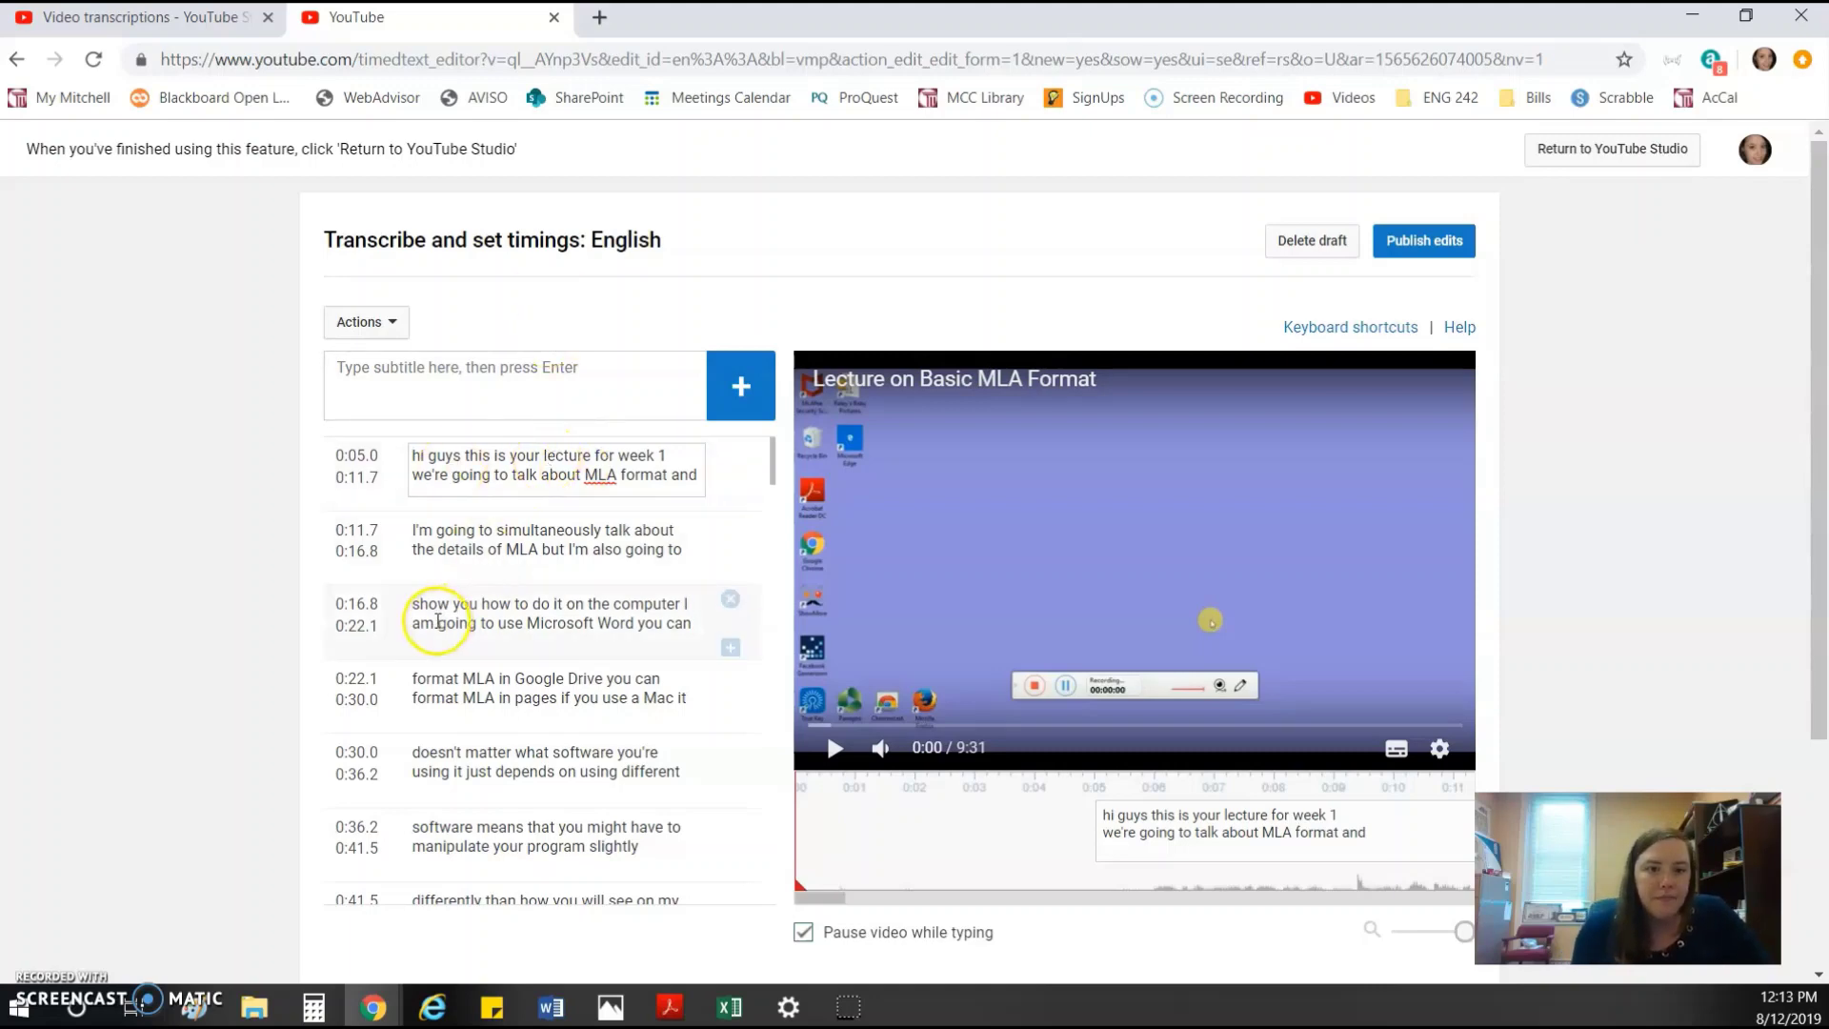
{"action": "scroll", "coordinate": [437, 621], "scroll_direction": "down", "scroll_amount": 11}
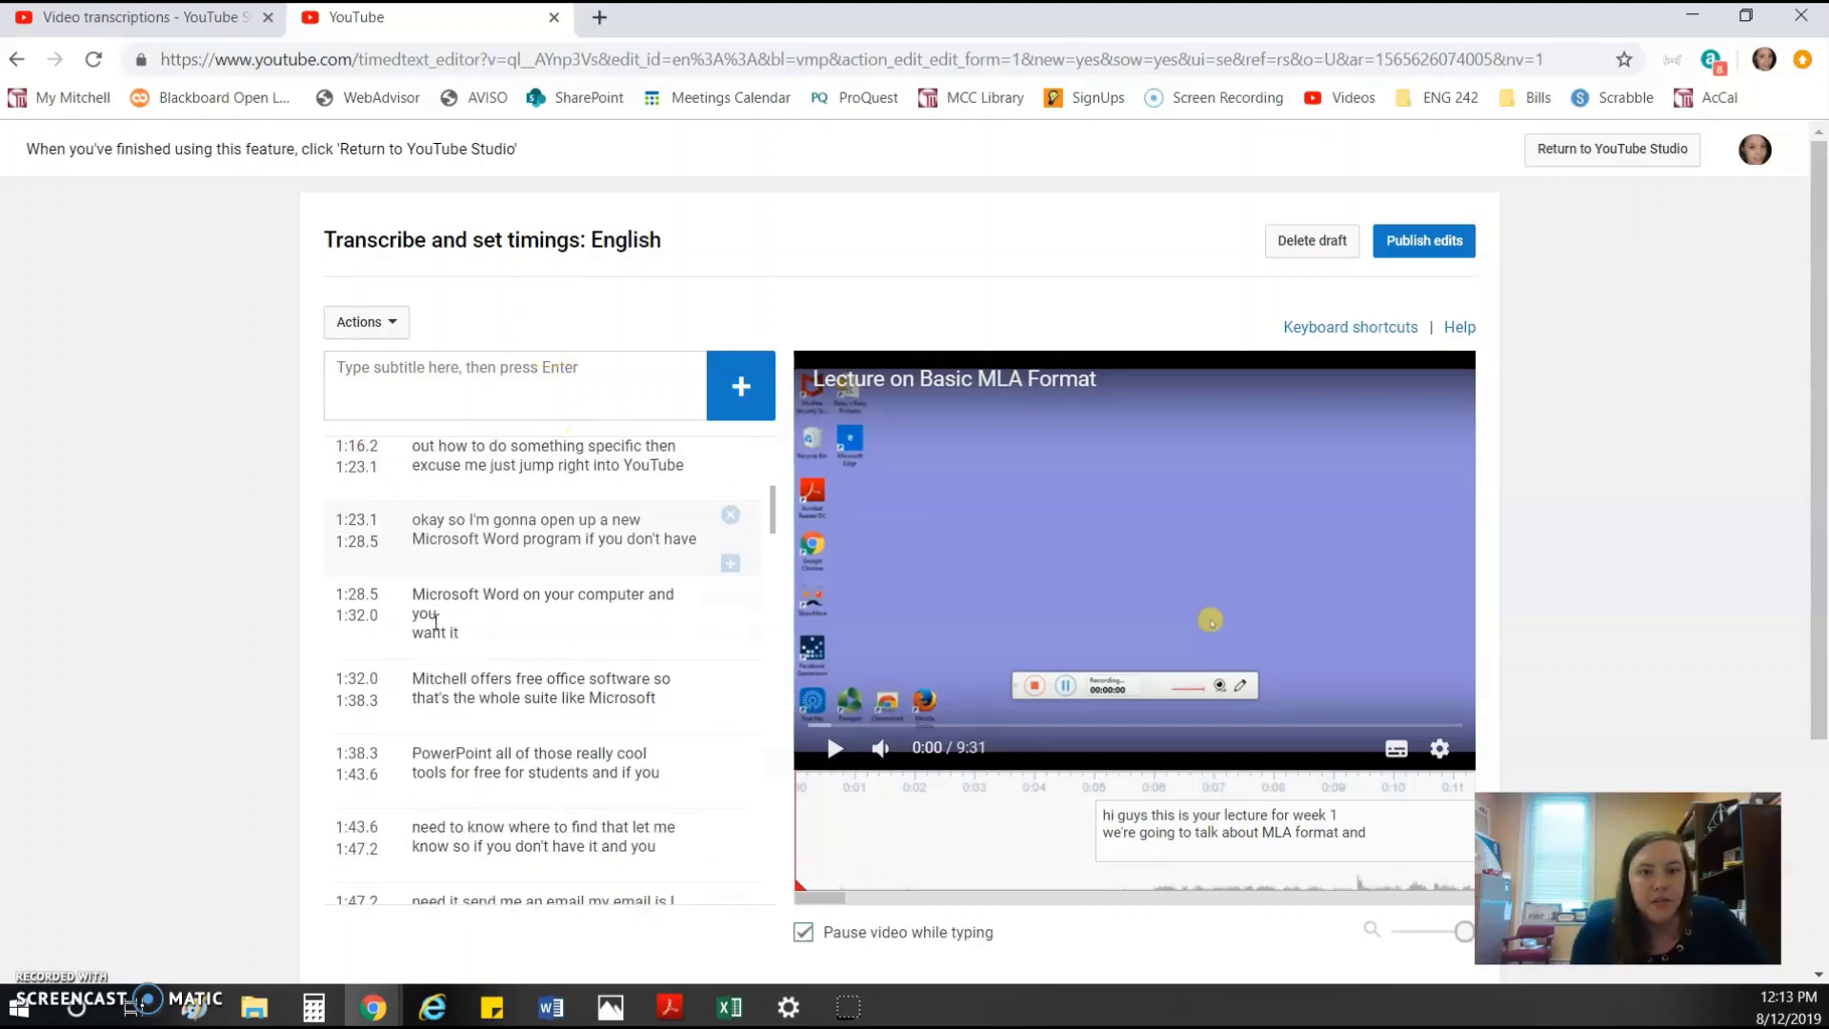
{"action": "scroll", "coordinate": [436, 621], "scroll_direction": "down", "scroll_amount": 1}
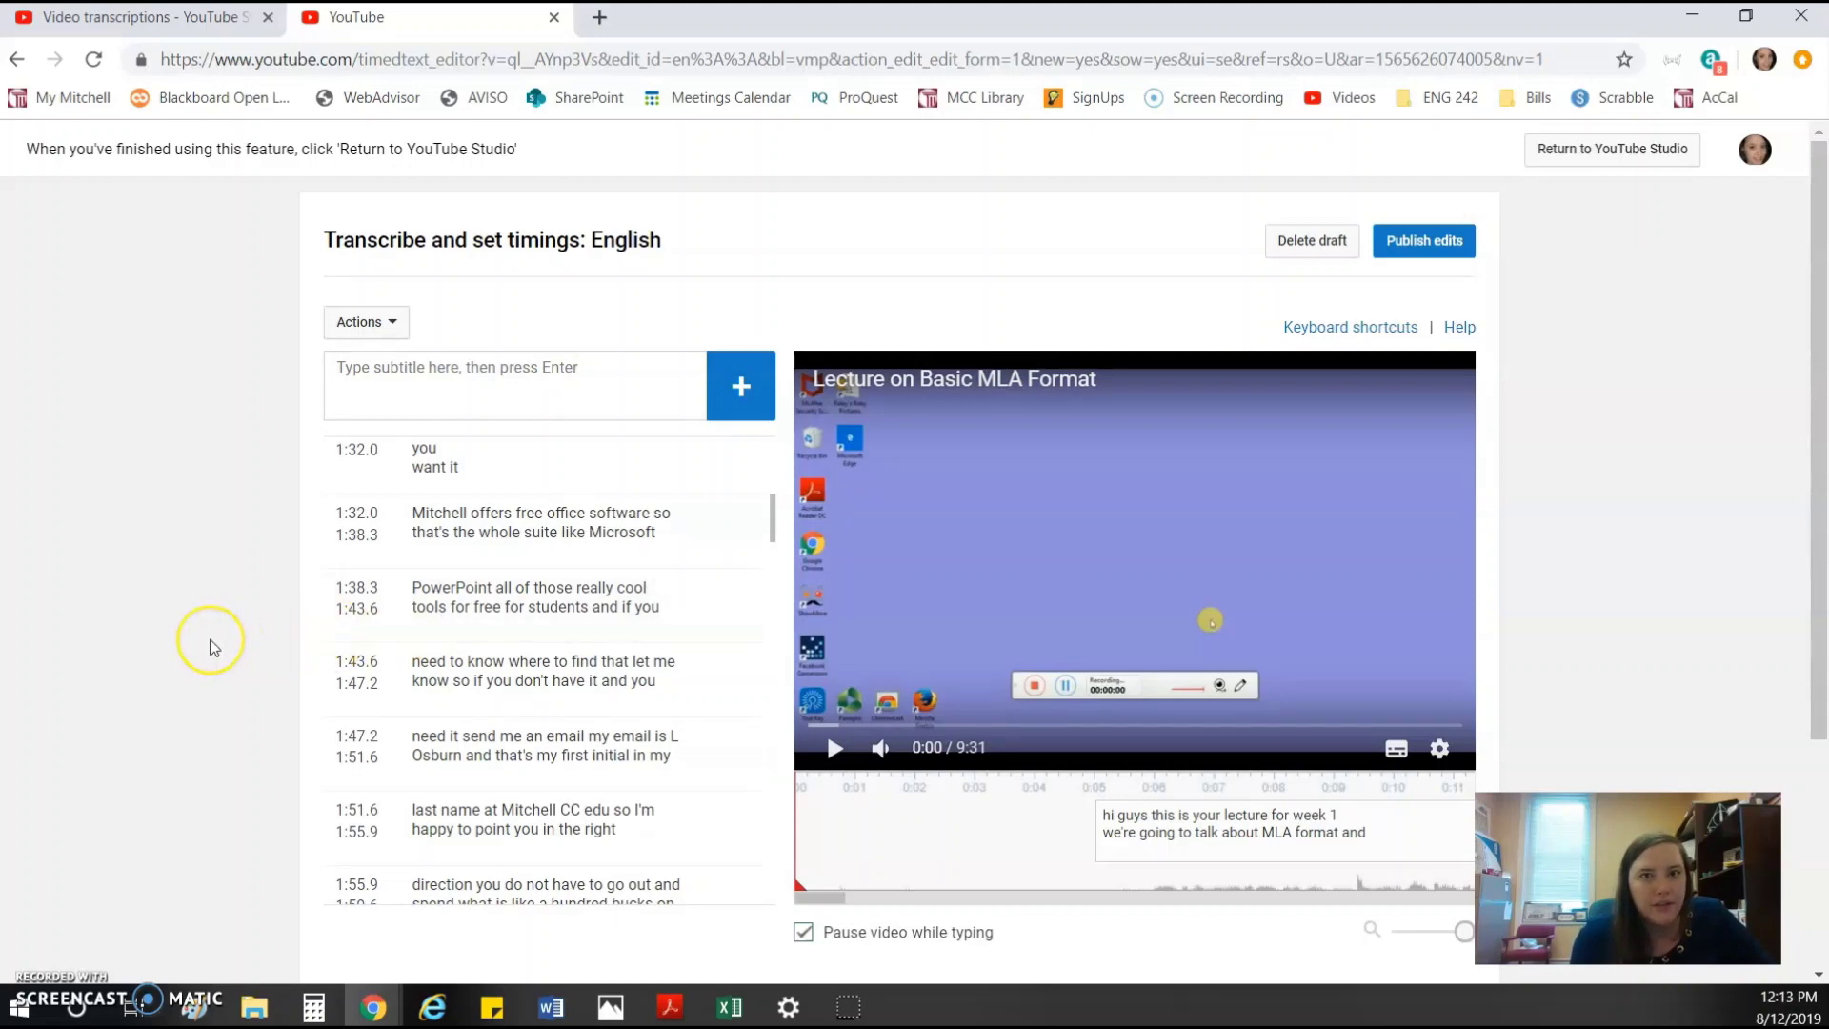
{"action": "scroll", "coordinate": [212, 648], "scroll_direction": "down", "scroll_amount": 1}
{"action": "scroll", "coordinate": [435, 633], "scroll_direction": "down", "scroll_amount": 5}
{"action": "scroll", "coordinate": [433, 646], "scroll_direction": "down", "scroll_amount": 6}
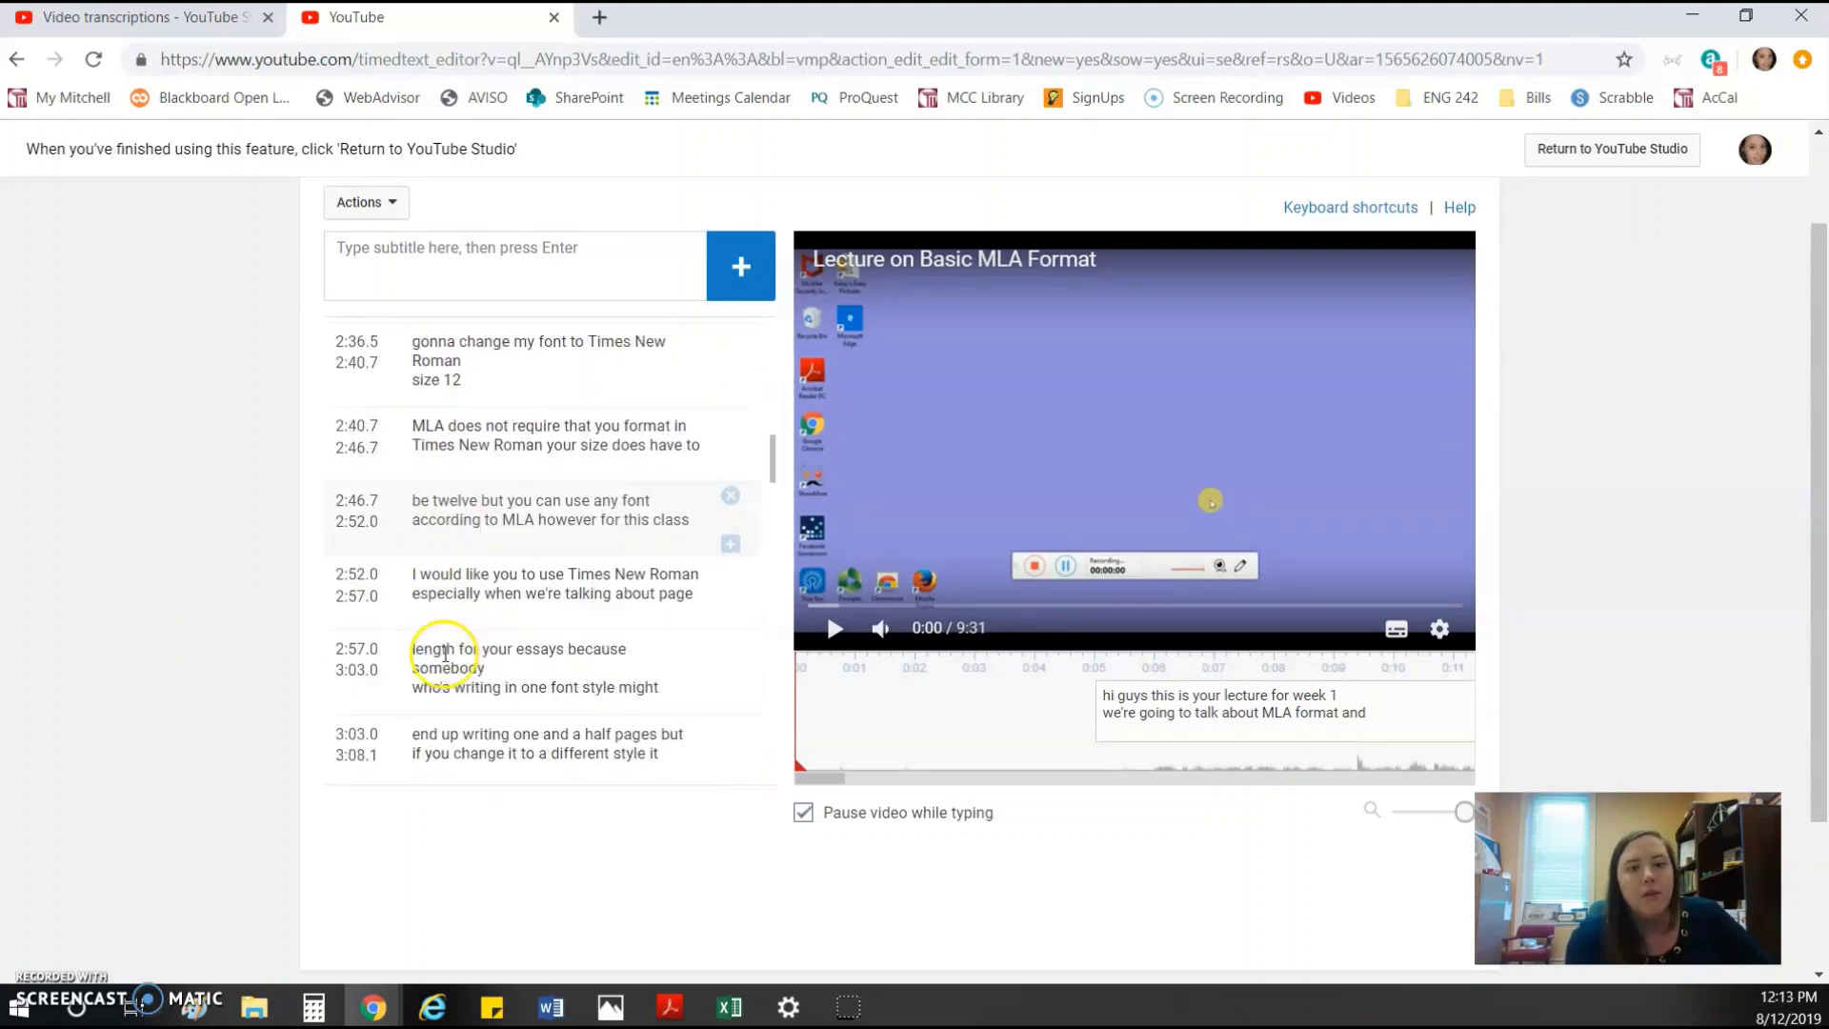
{"action": "scroll", "coordinate": [441, 662], "scroll_direction": "up", "scroll_amount": 6}
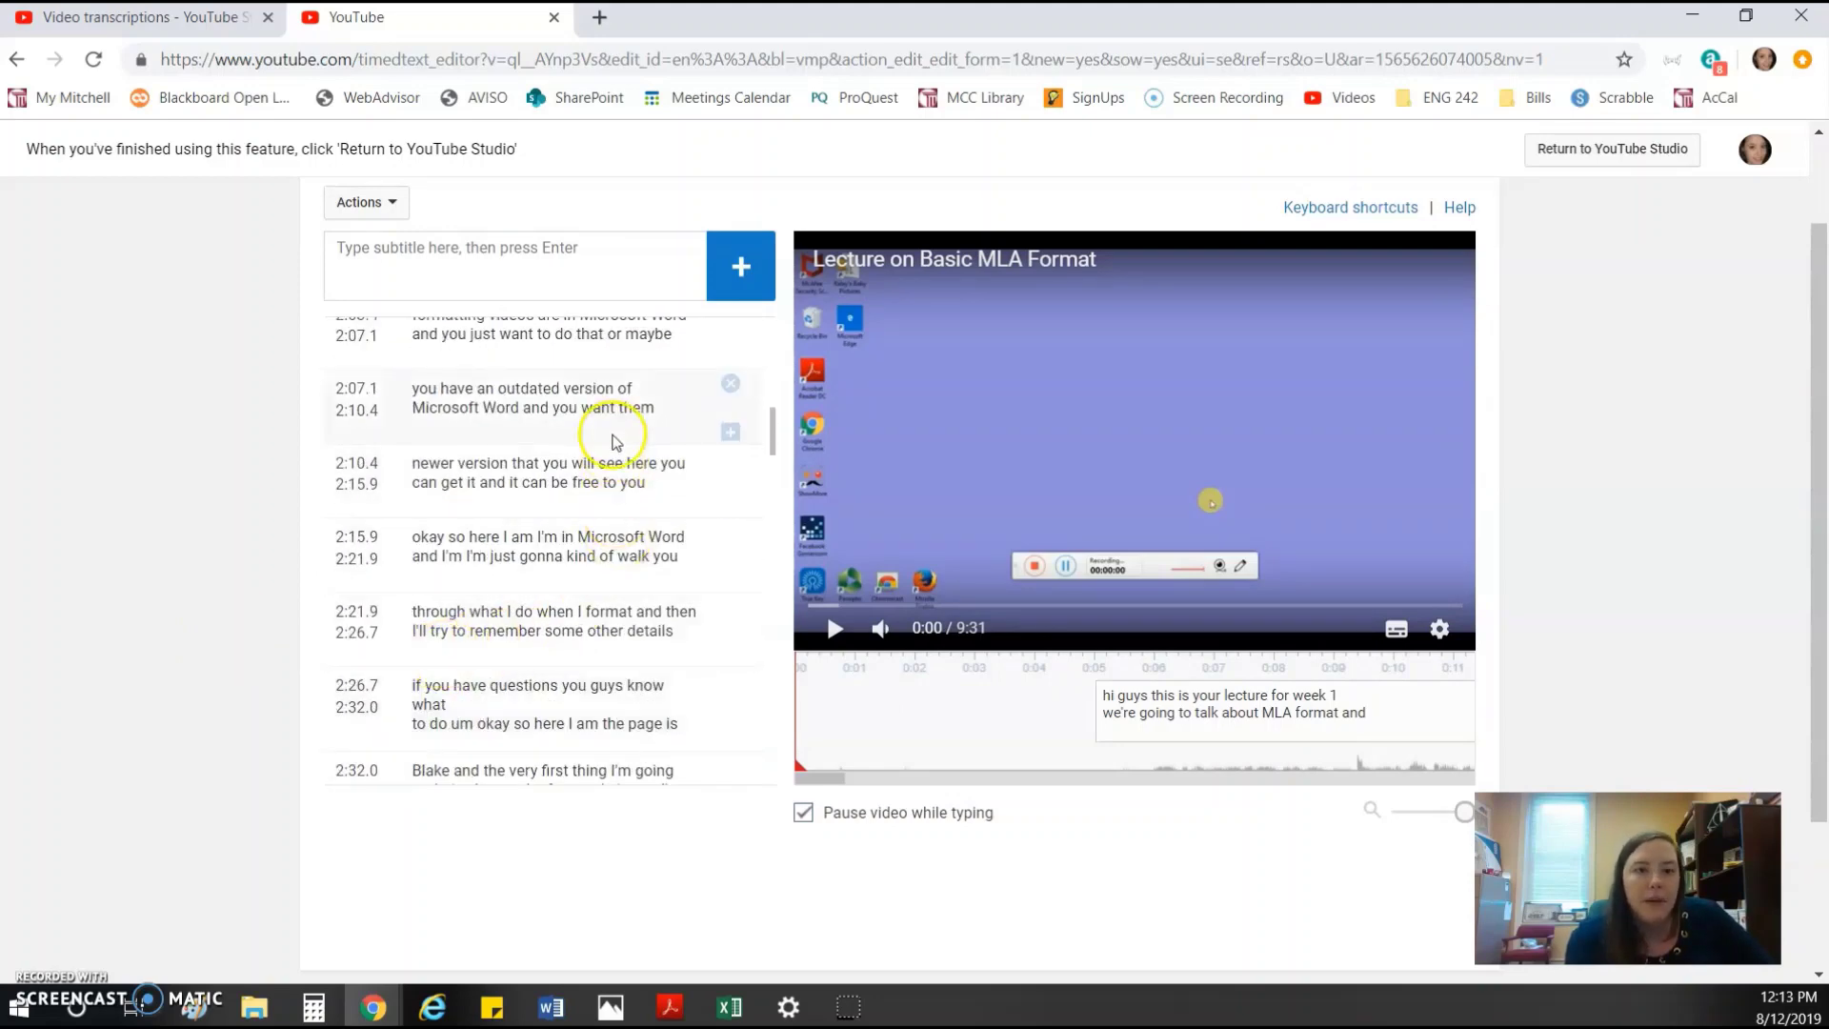
{"action": "scroll", "coordinate": [273, 602], "scroll_direction": "up", "scroll_amount": 1}
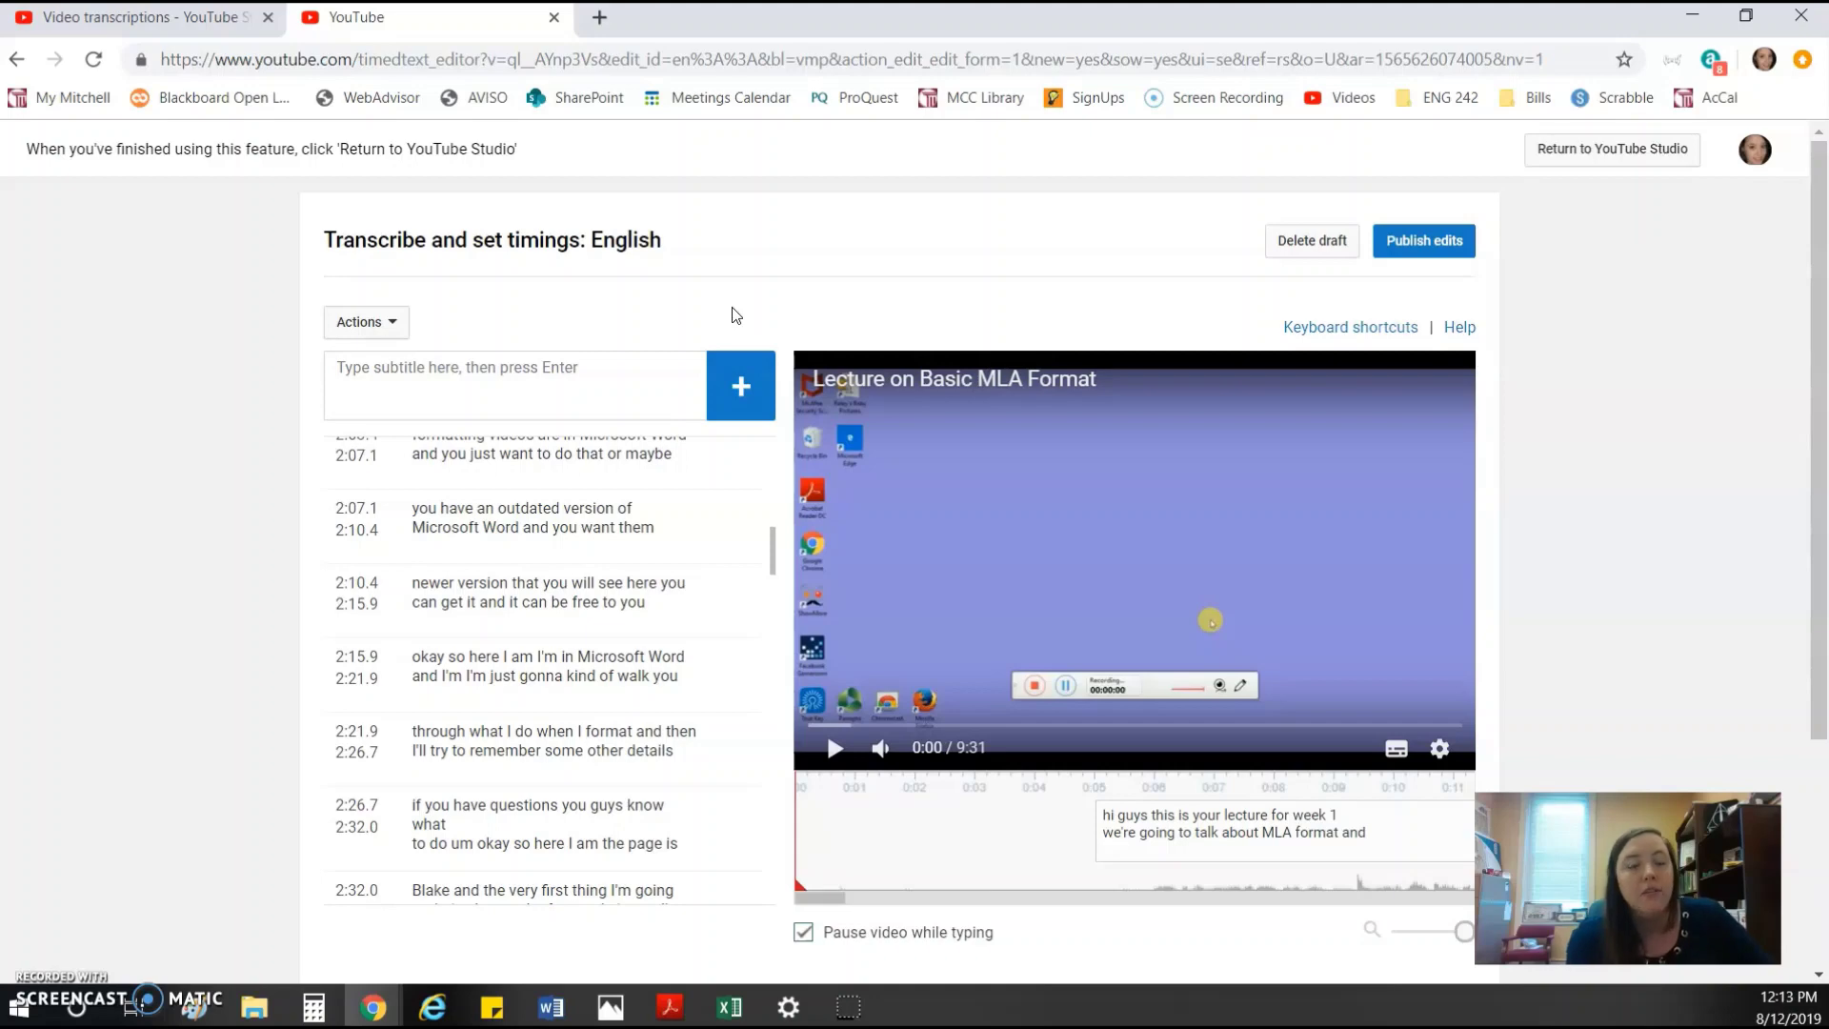
{"action": "scroll", "coordinate": [438, 743], "scroll_direction": "up", "scroll_amount": 1}
{"action": "scroll", "coordinate": [447, 745], "scroll_direction": "down", "scroll_amount": 10}
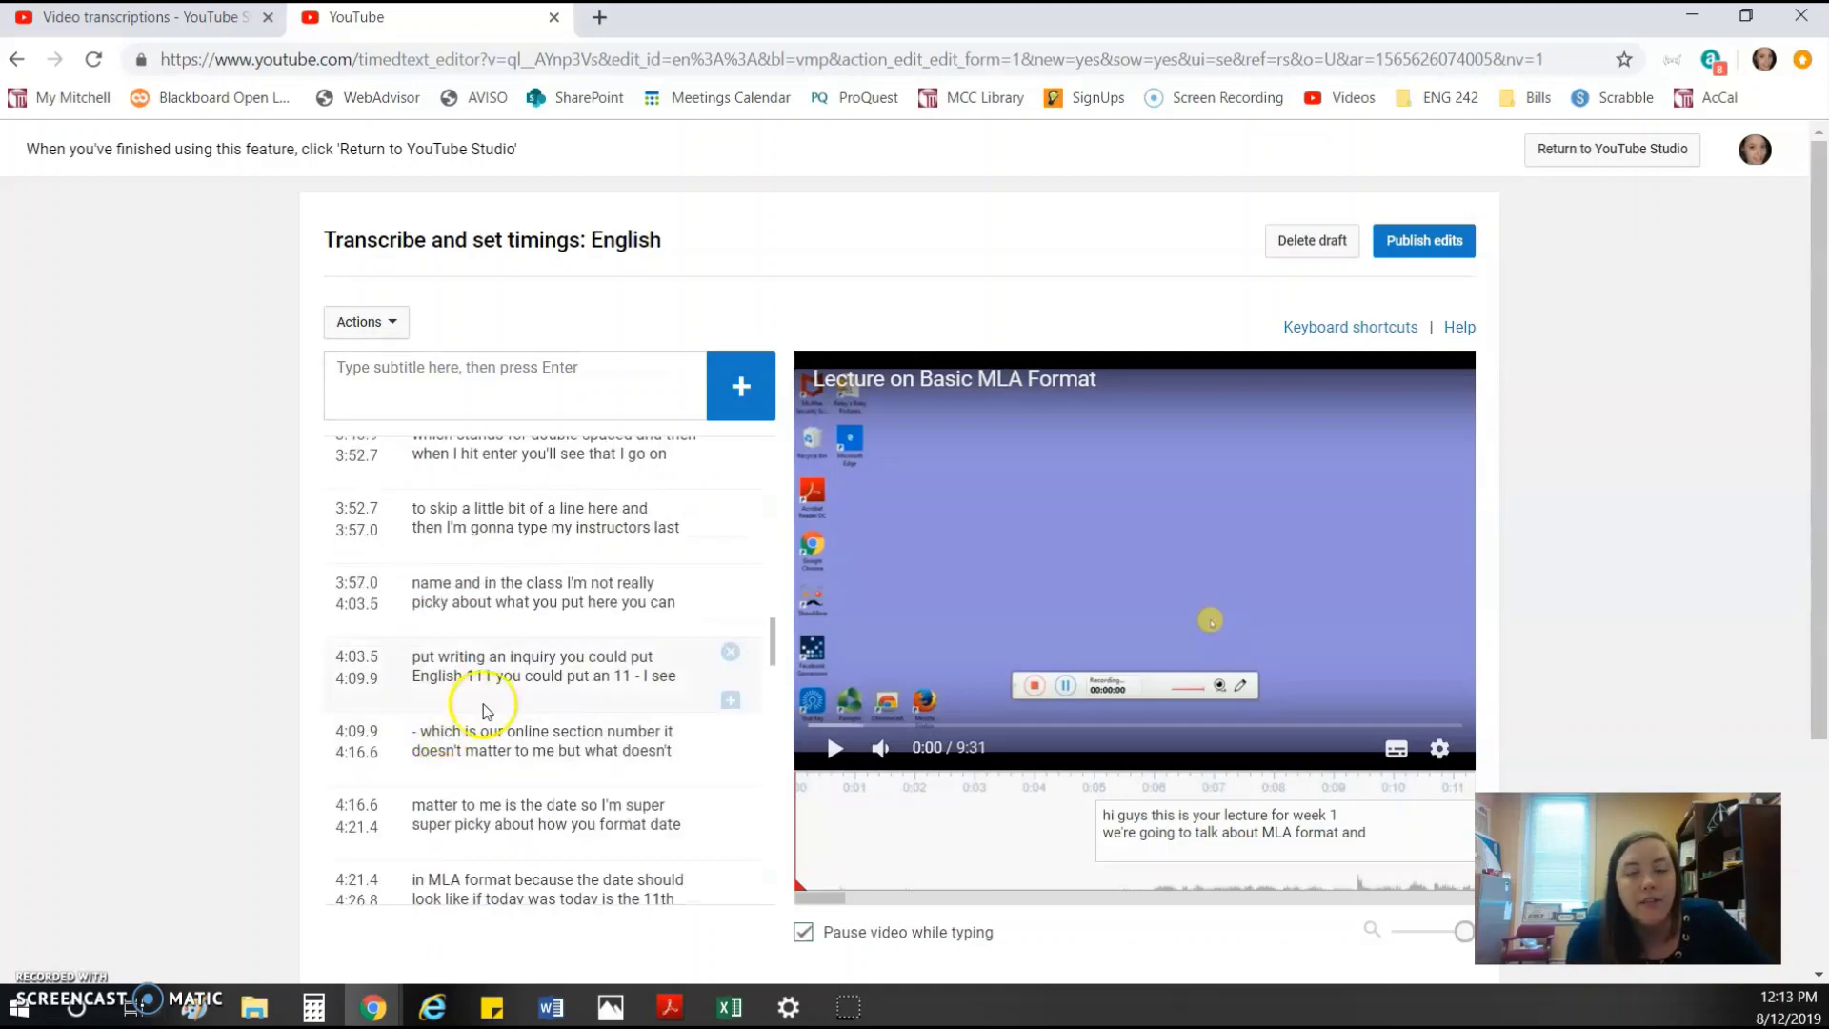
{"action": "scroll", "coordinate": [484, 691], "scroll_direction": "down", "scroll_amount": 6}
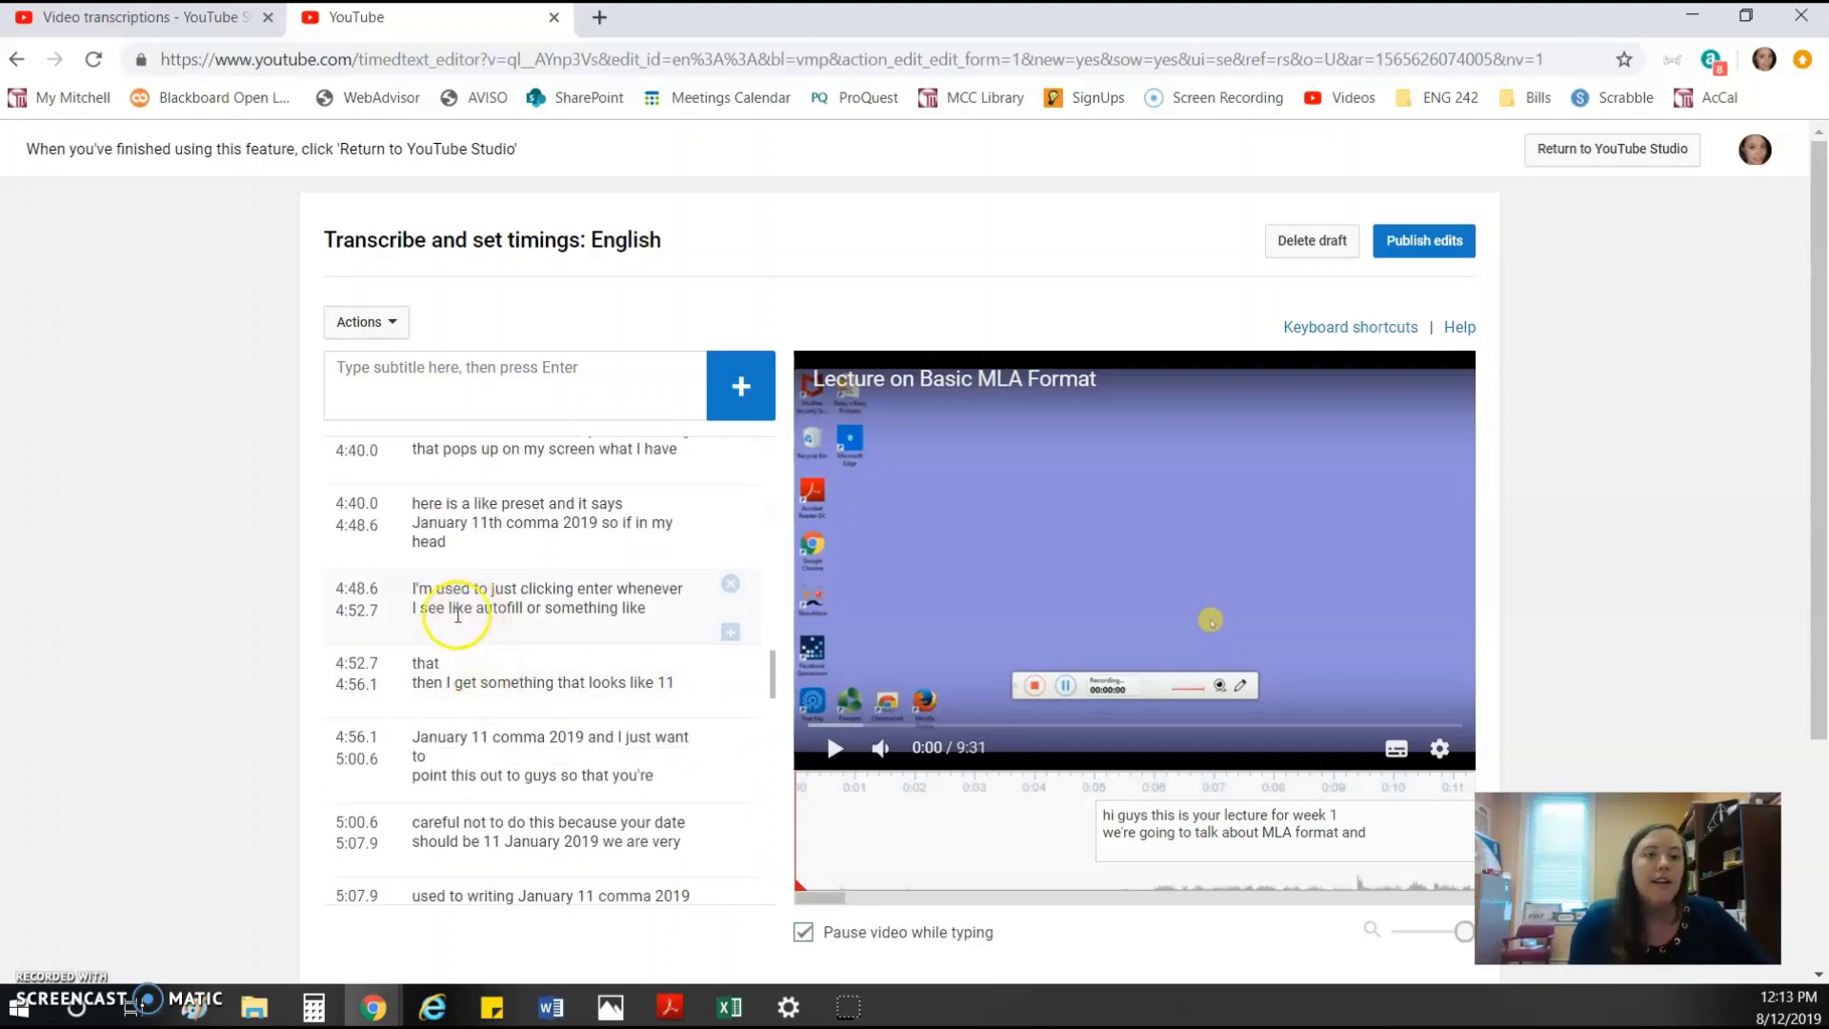
- Close the subtitle editor tab and go back to the channel's Uploads list
{"action": "left_click", "coordinate": [554, 20]}
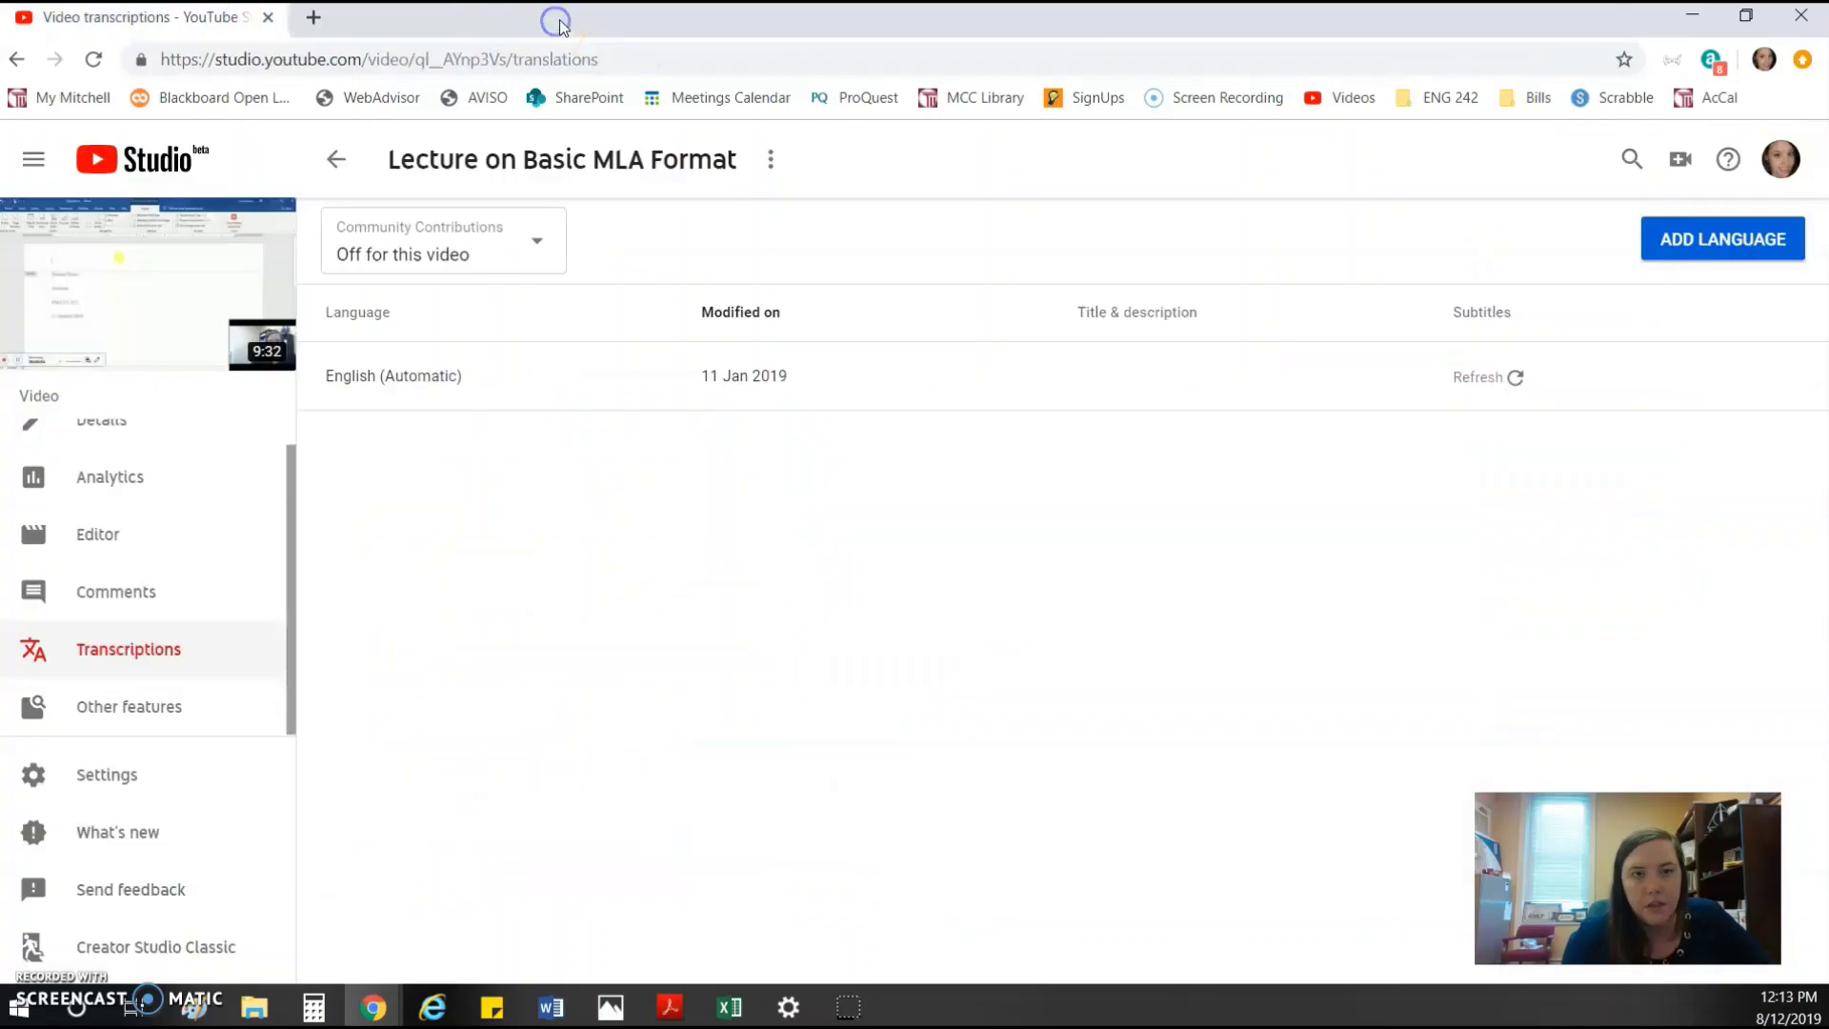
{"action": "left_click", "coordinate": [350, 170]}
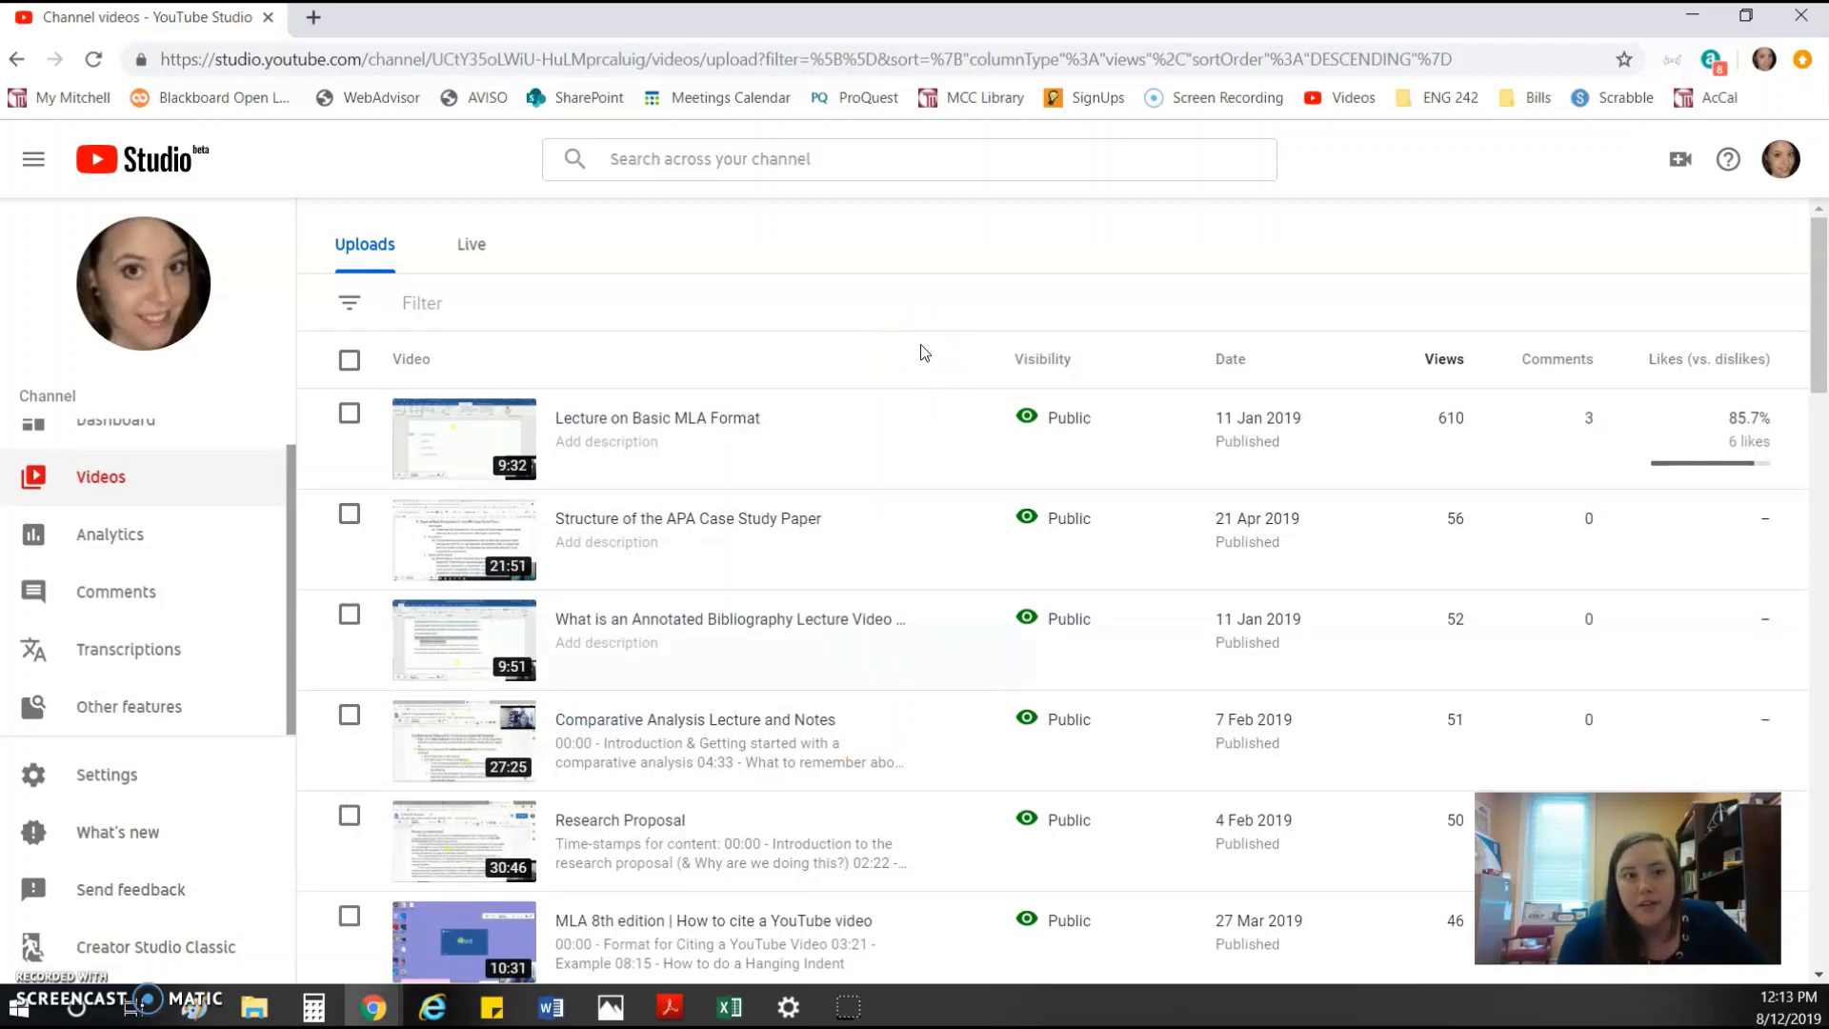
{"action": "scroll", "coordinate": [228, 534], "scroll_direction": "up", "scroll_amount": 1}
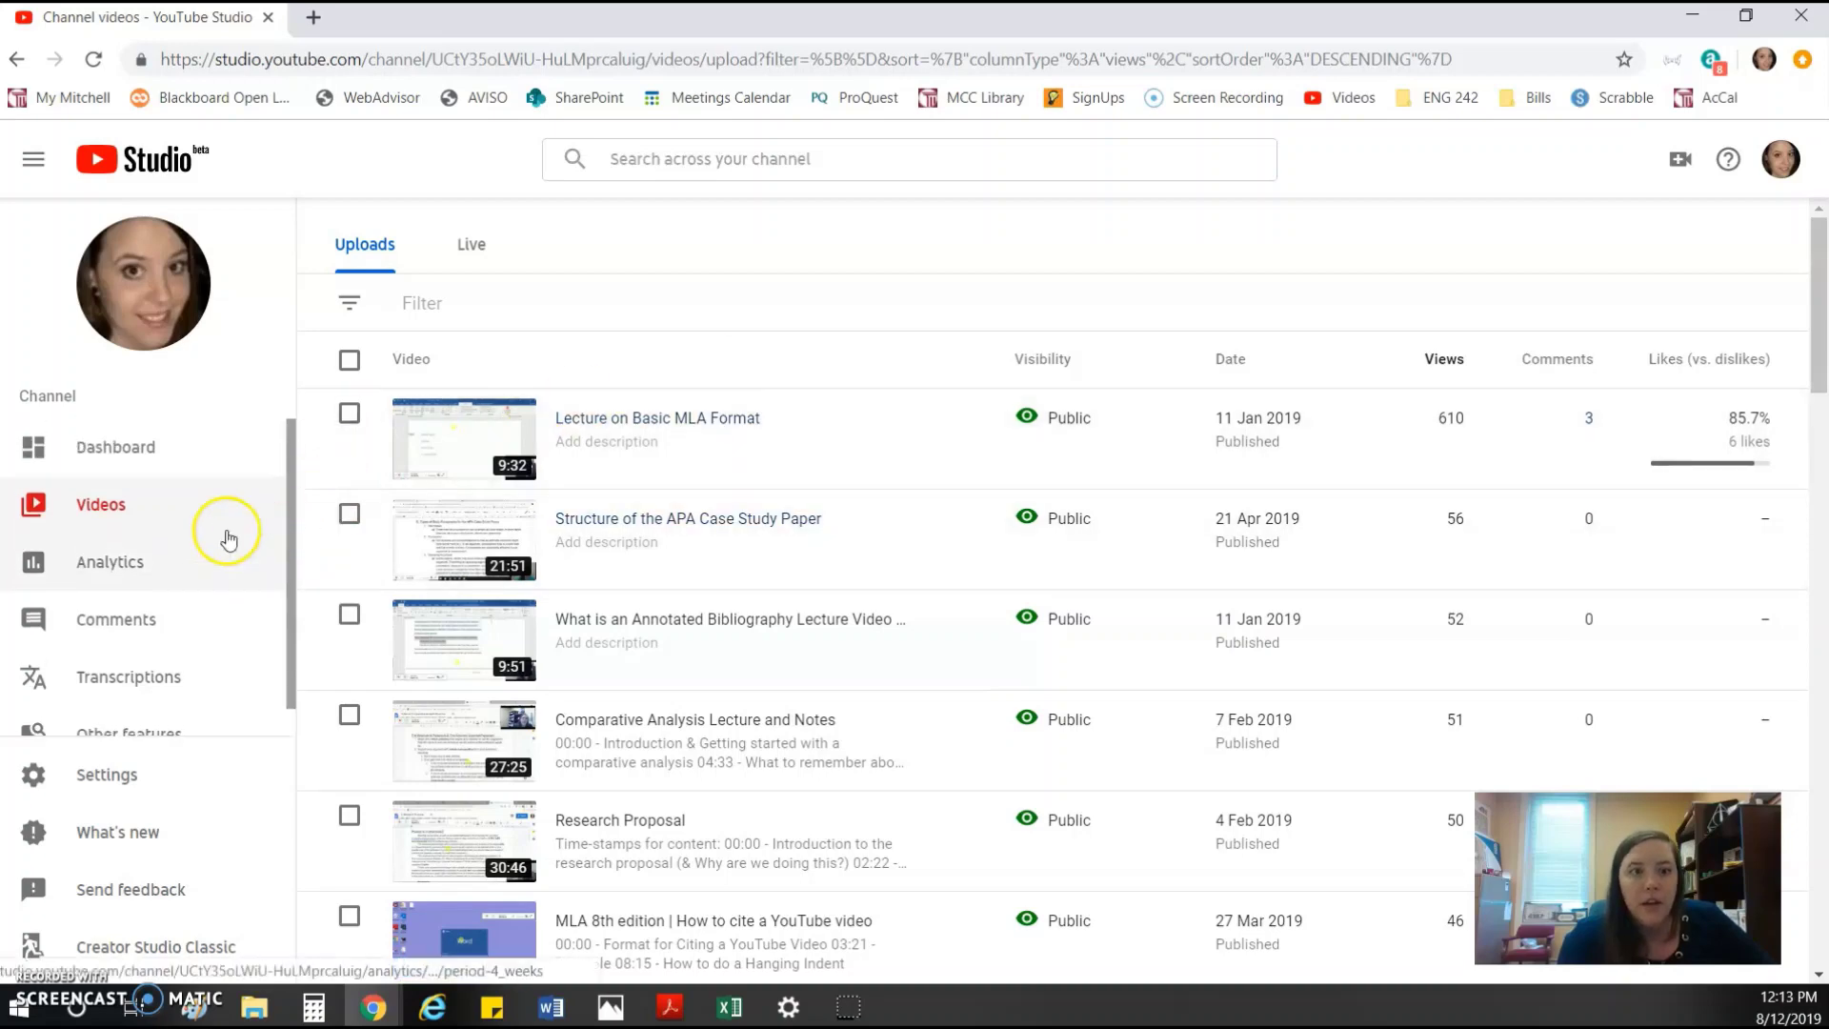